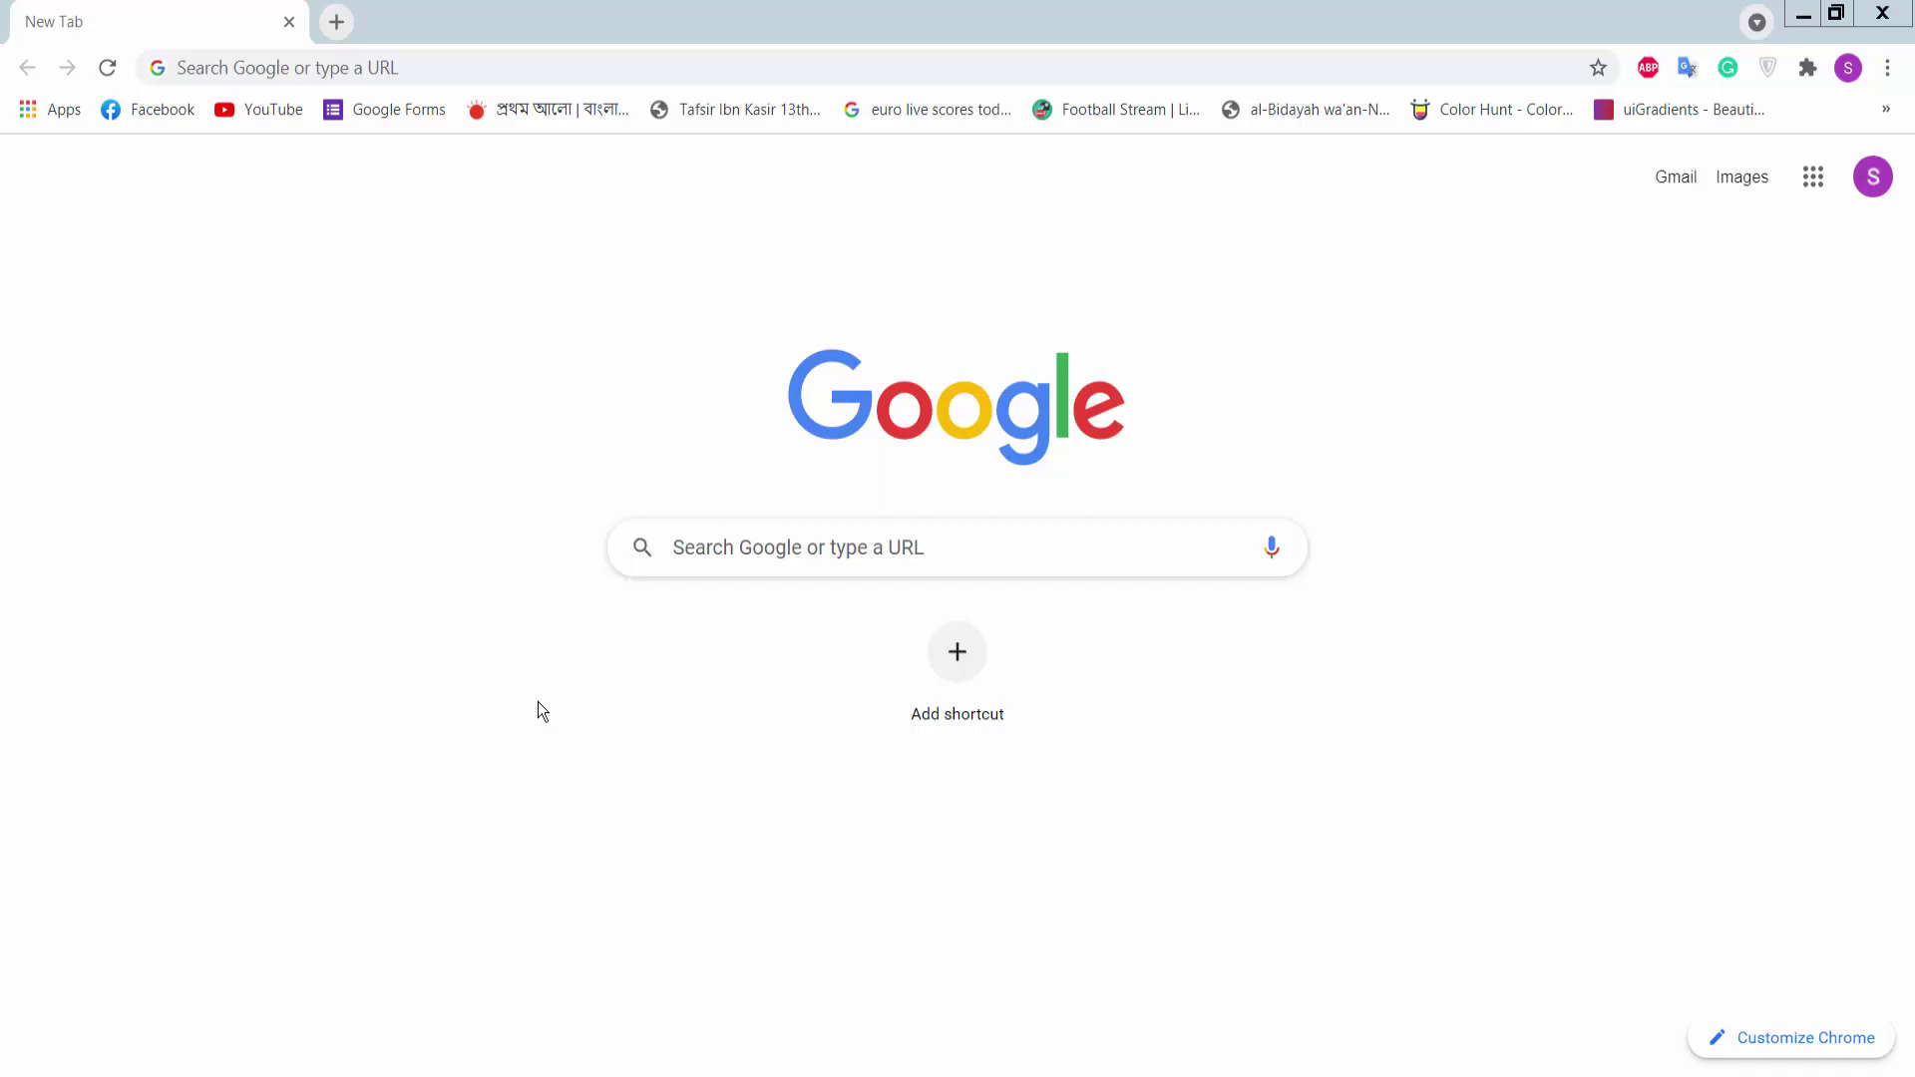
# Go to Gmail and launch Google Forms in a new tab from the Google apps grid
pyautogui.click(465, 66)
pyautogui.write('g')
pyautogui.press('Return')
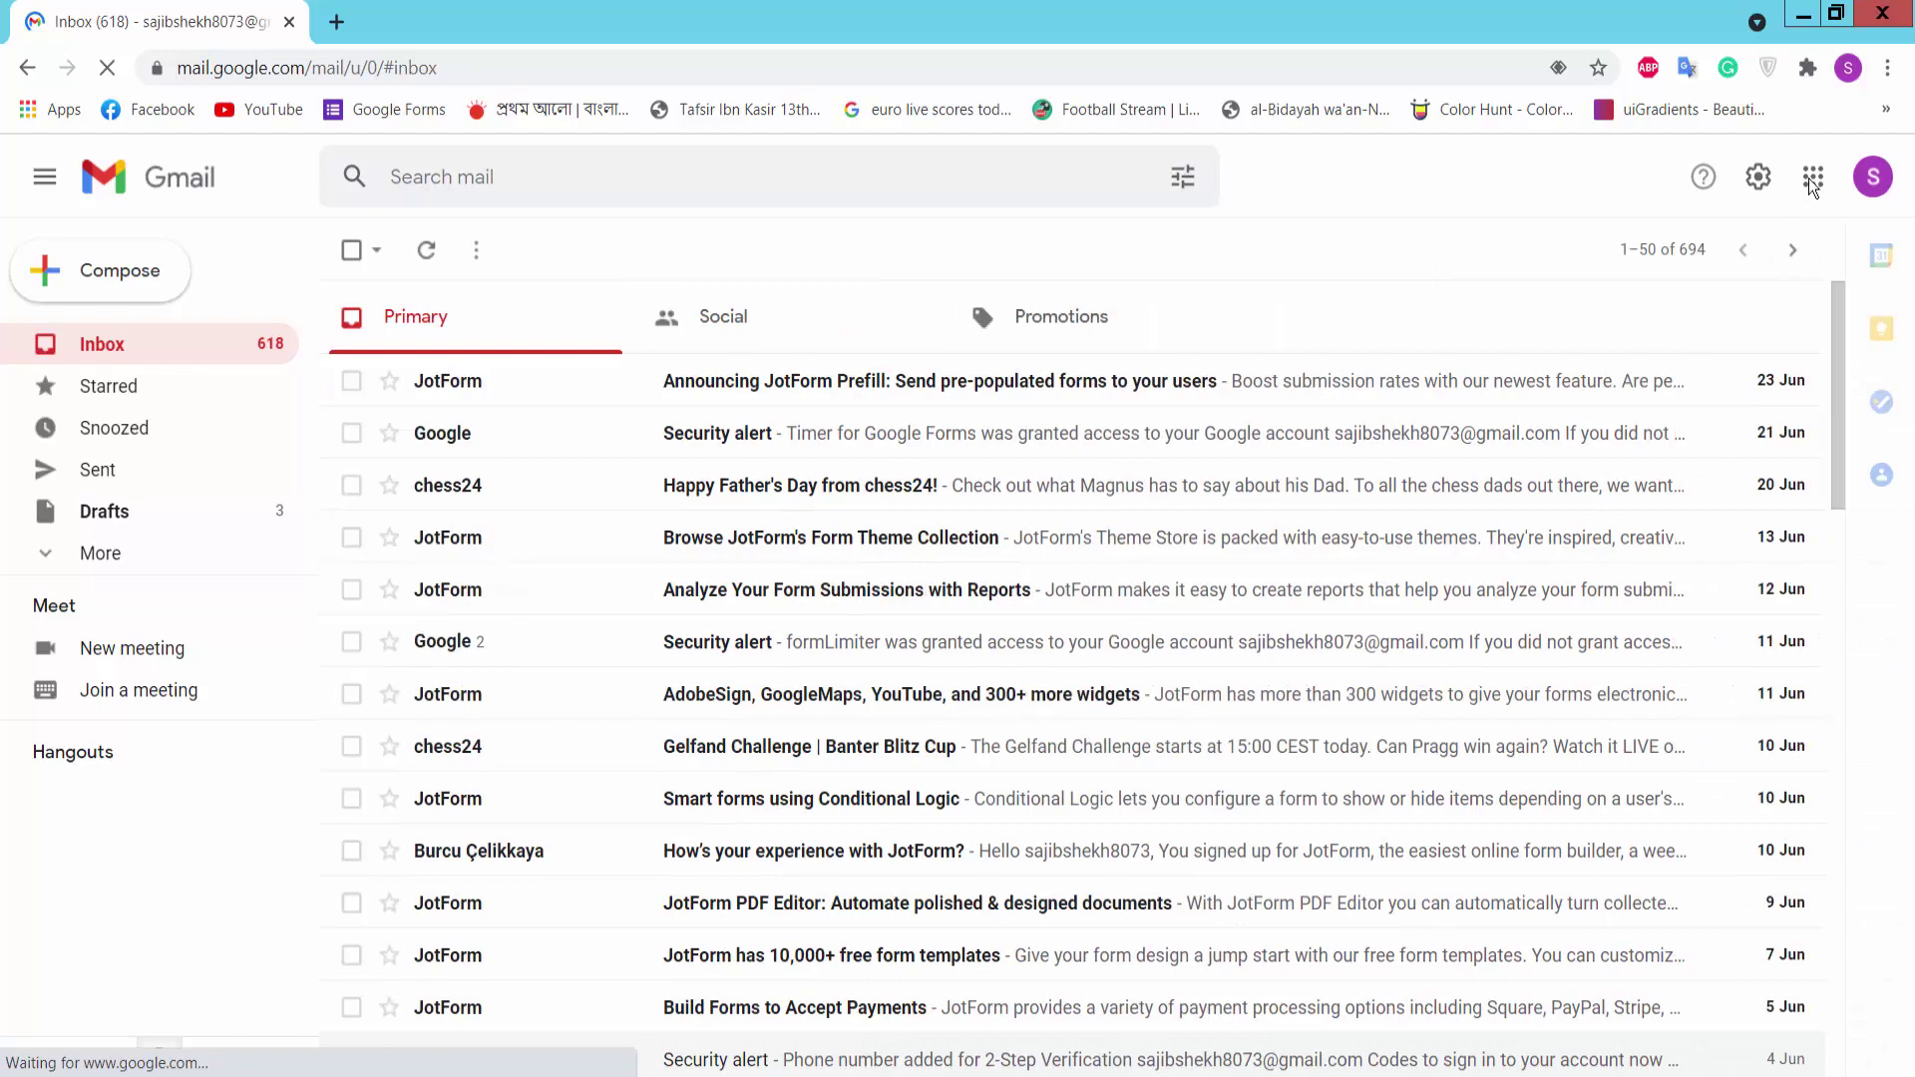
pyautogui.click(1812, 179)
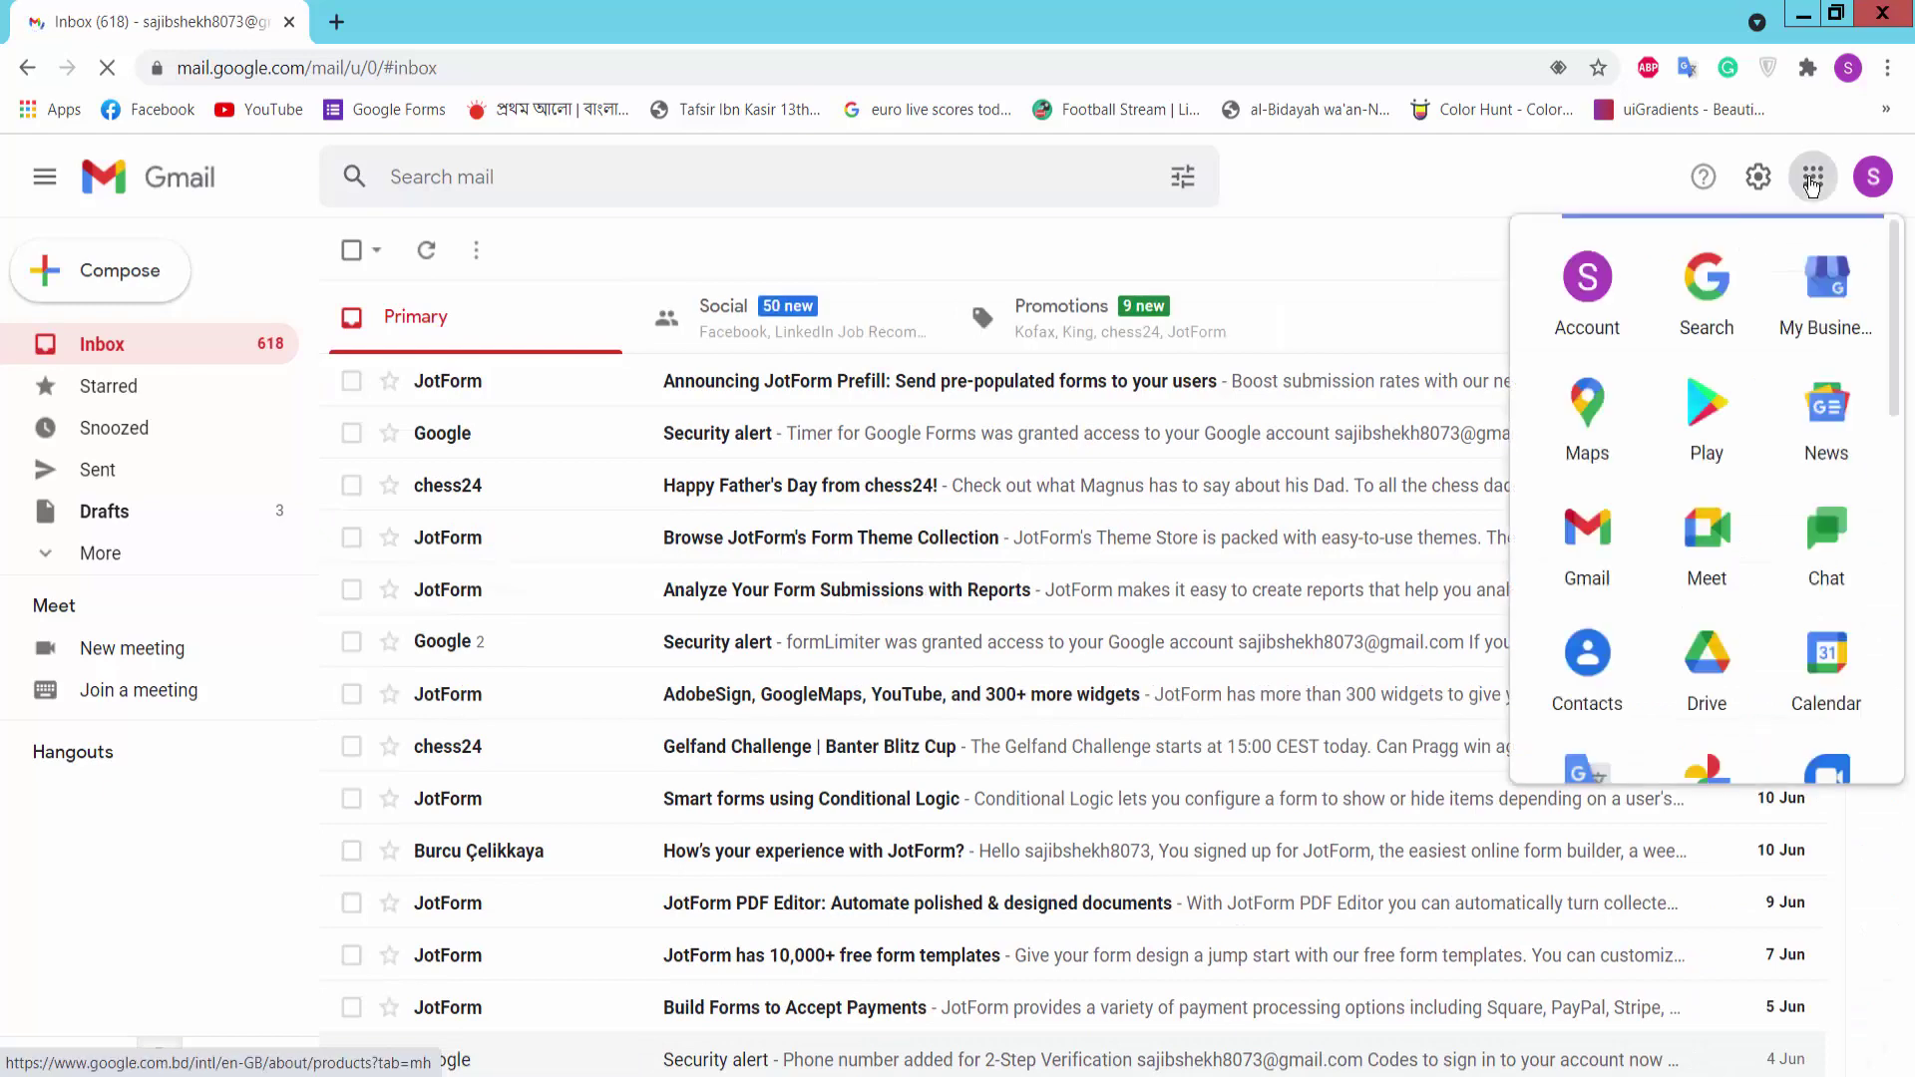
pyautogui.scroll(-5, 1657, 521)
pyautogui.scroll(5, 1659, 524)
pyautogui.scroll(-5, 1661, 526)
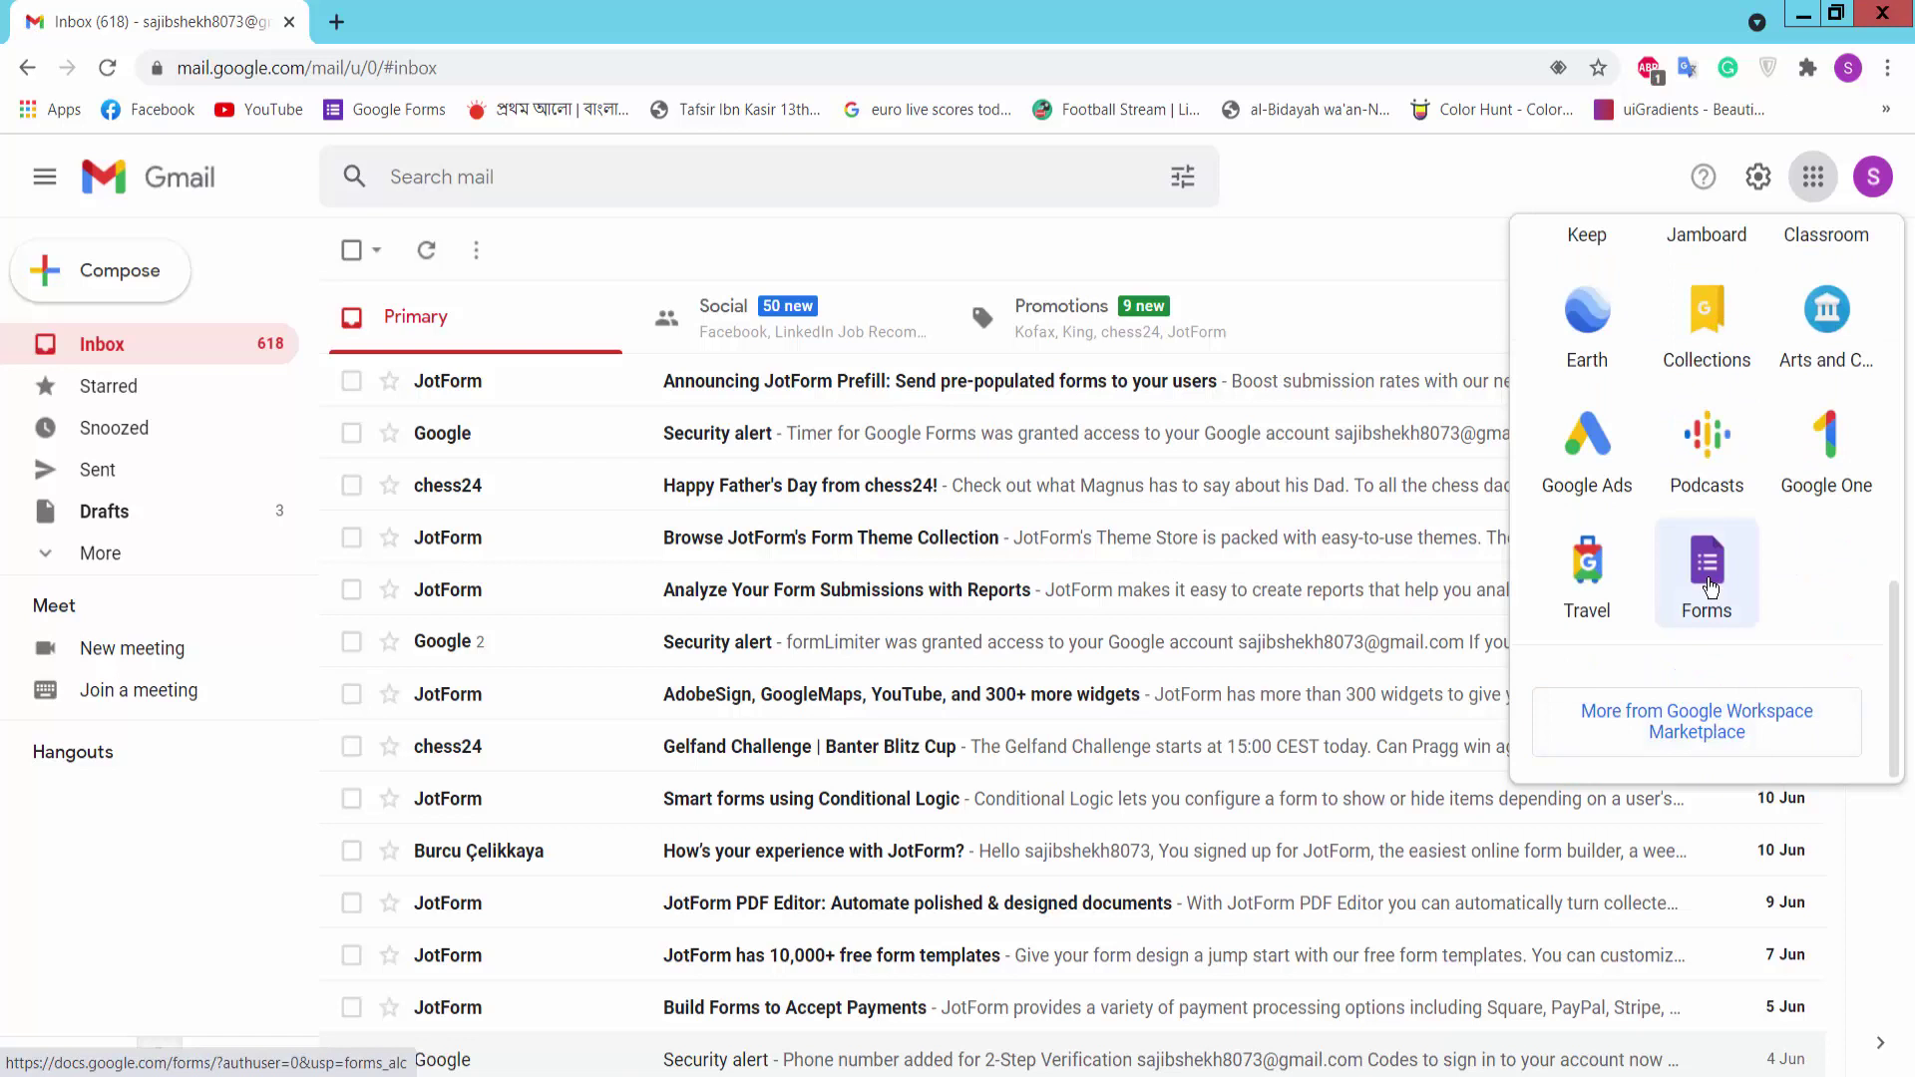
pyautogui.click(1707, 569)
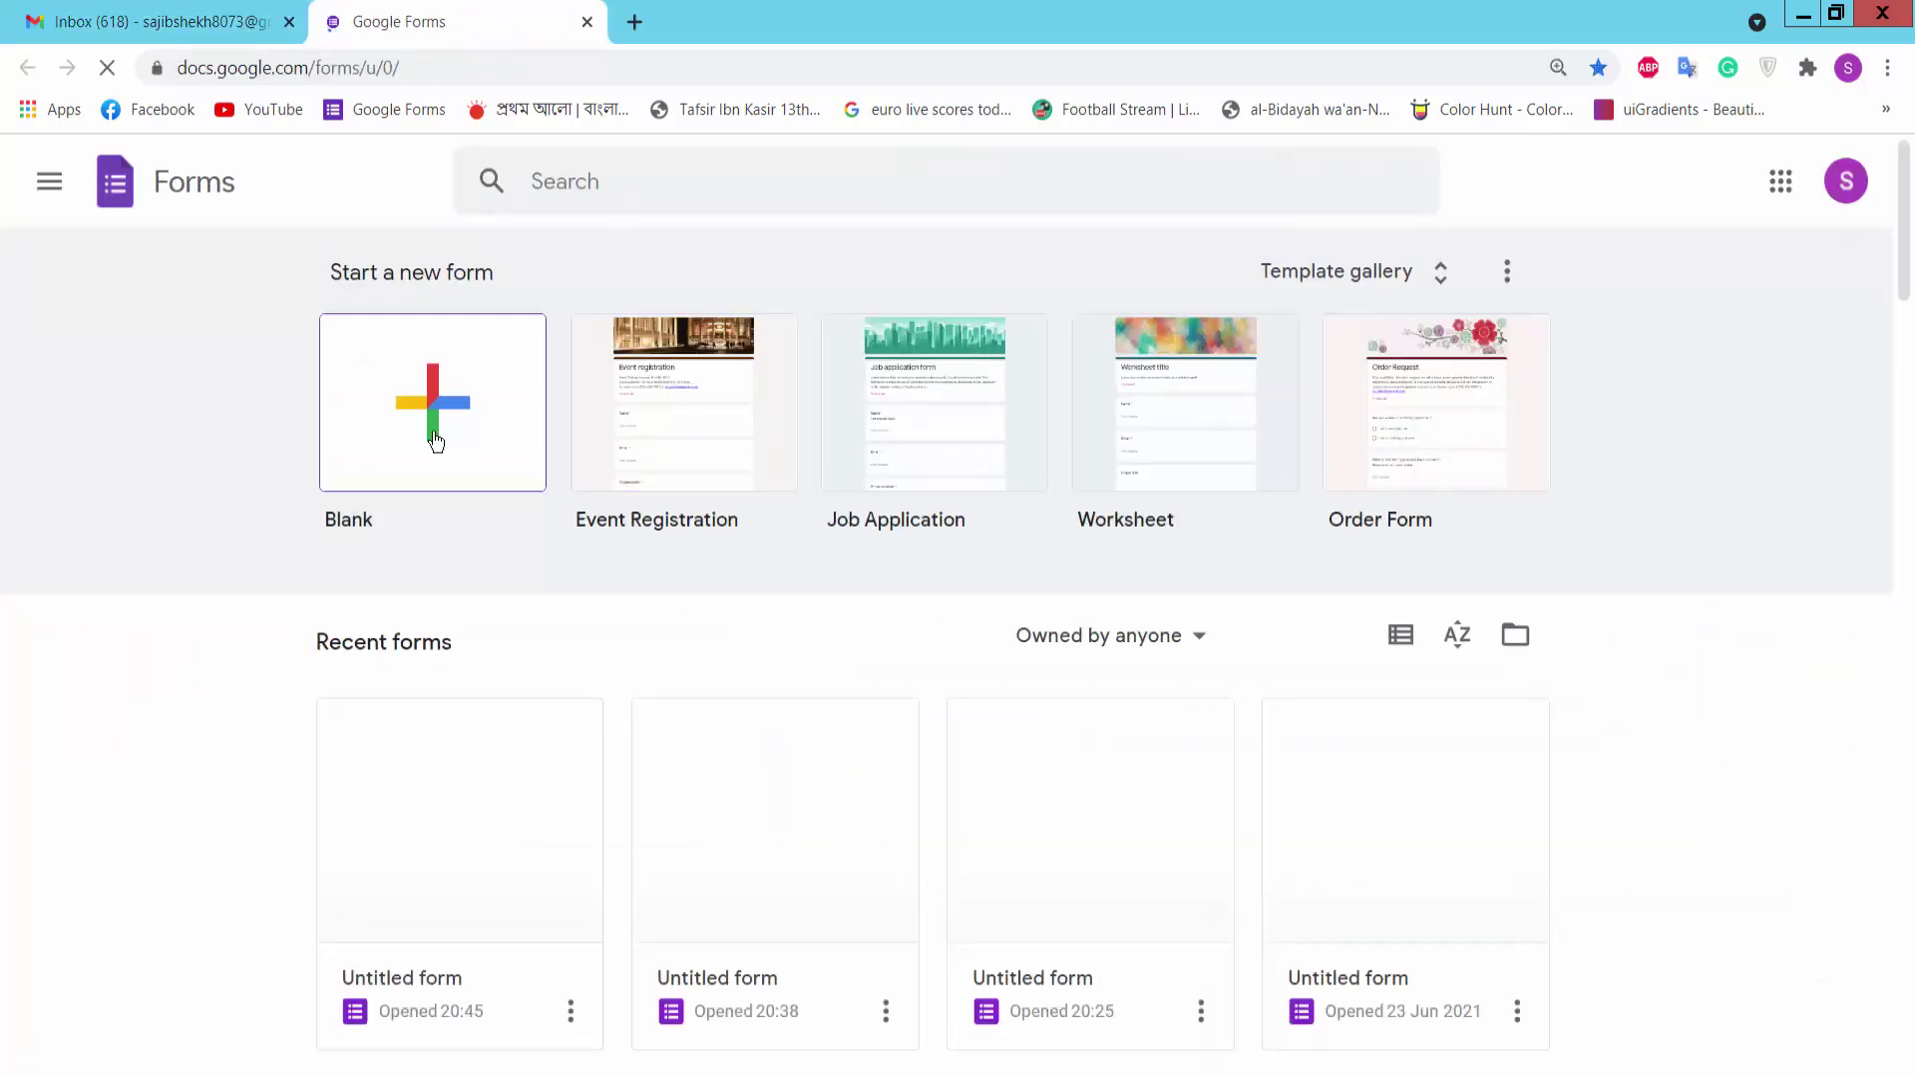
# Create a blank form titled 'School Application Form', copied from the Notepad outline
pyautogui.click(426, 404)
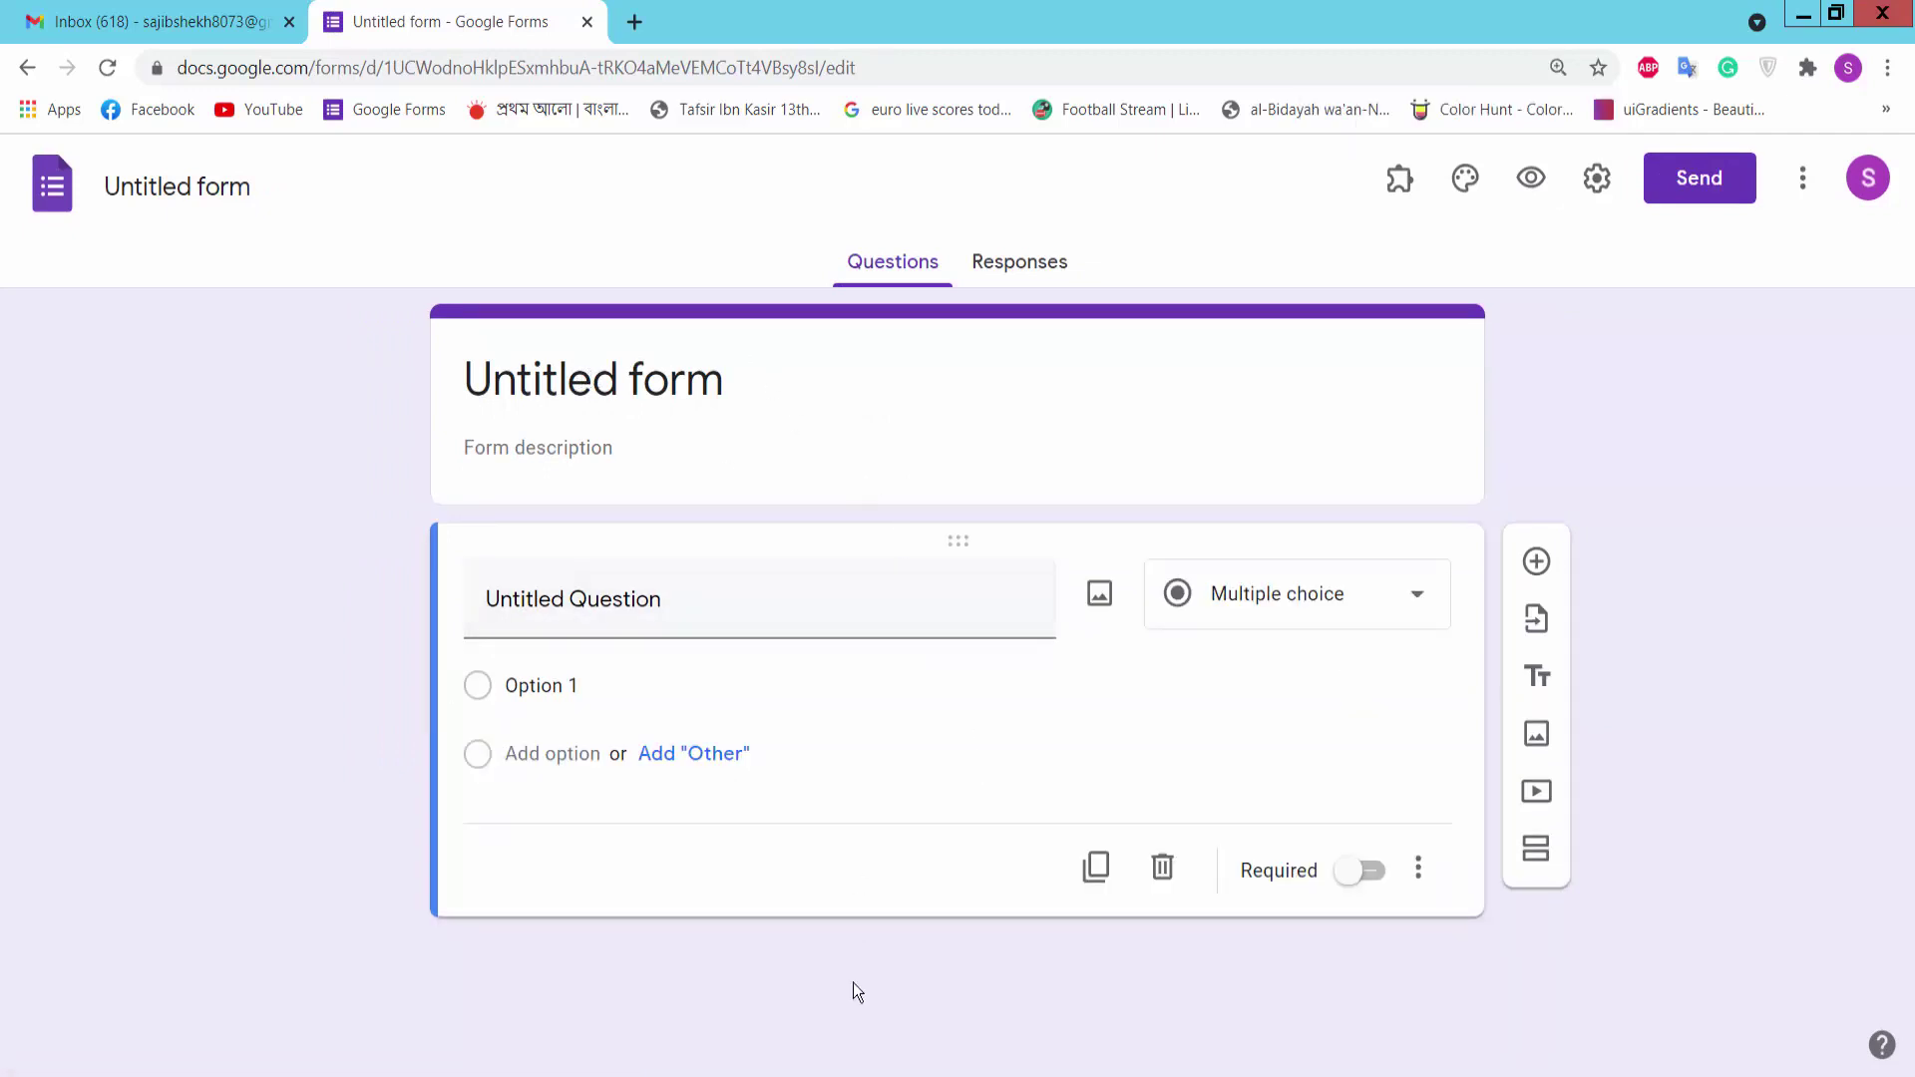
pyautogui.hotkey('alt', 'Tab')
pyautogui.moveTo(1610, 141); pyautogui.dragTo(1329, 145)
pyautogui.hotkey('ctrl', 'c')
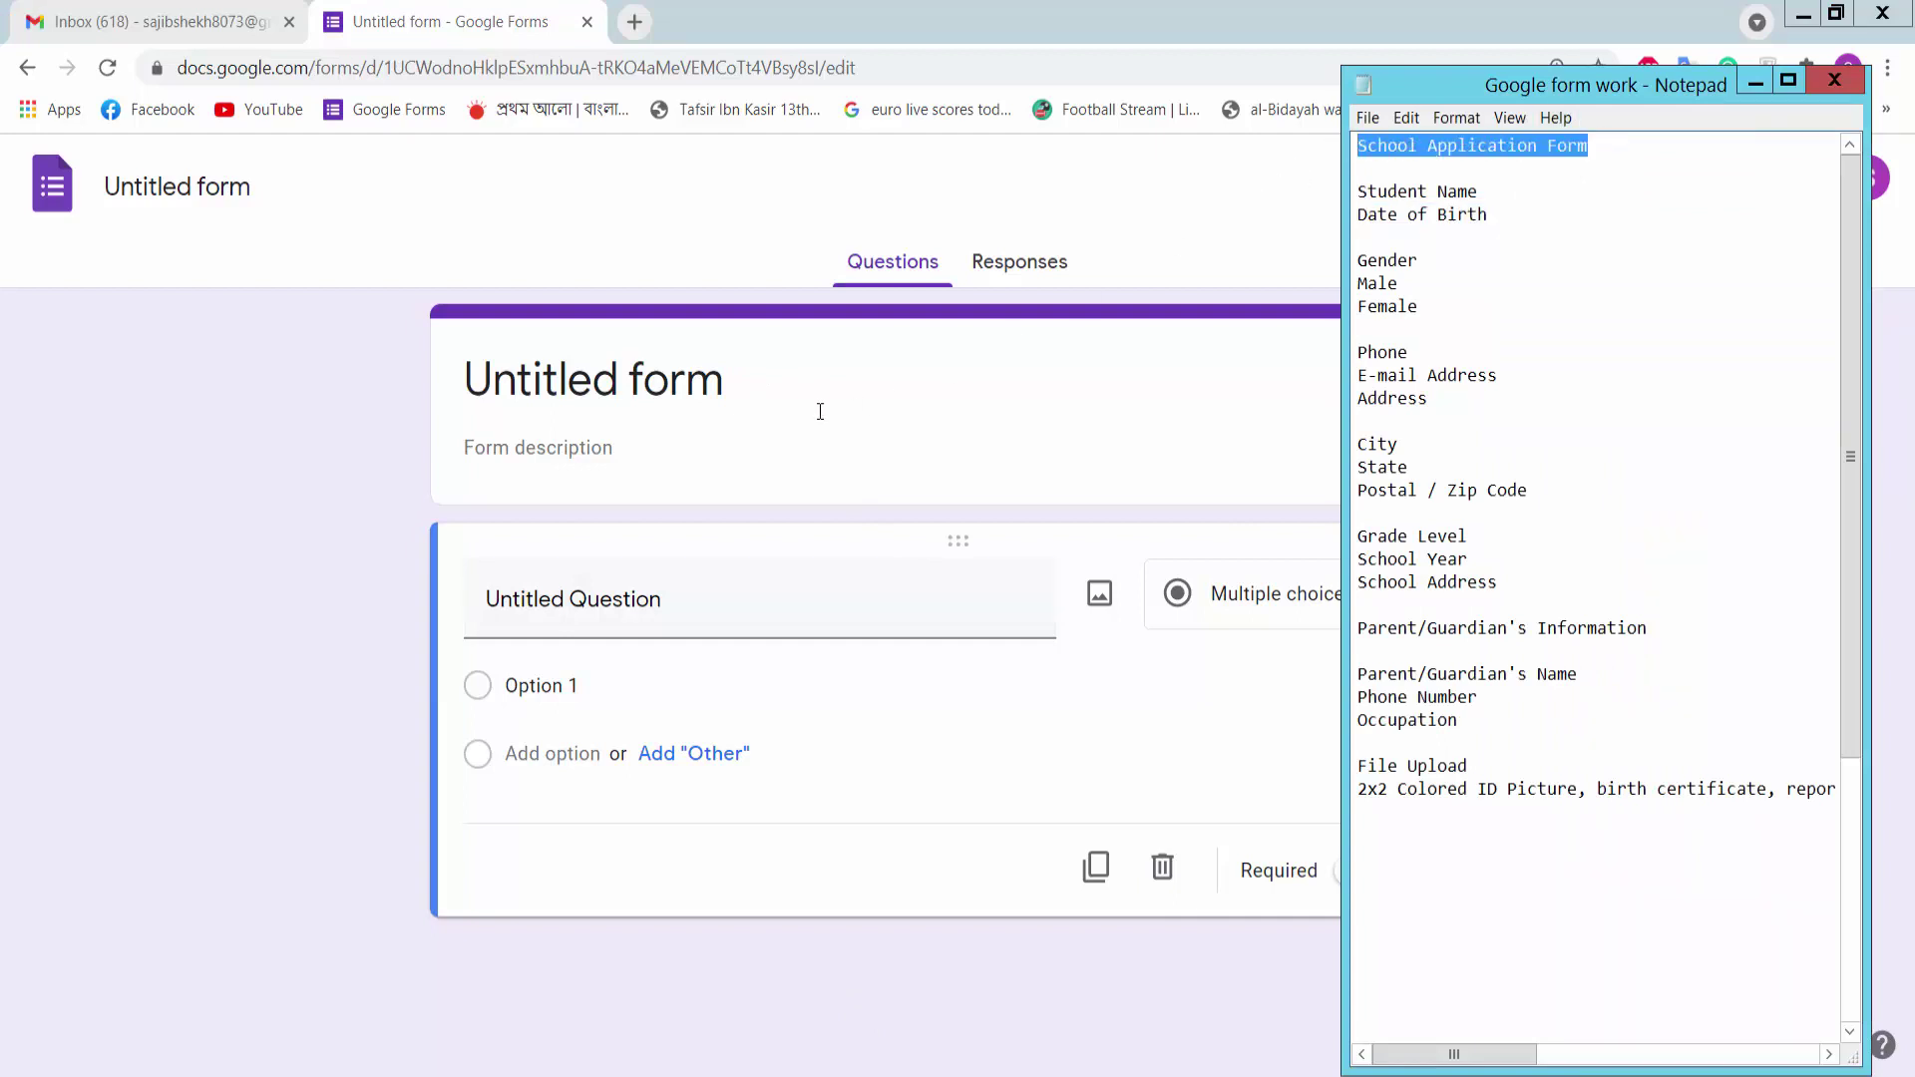
pyautogui.click(758, 392)
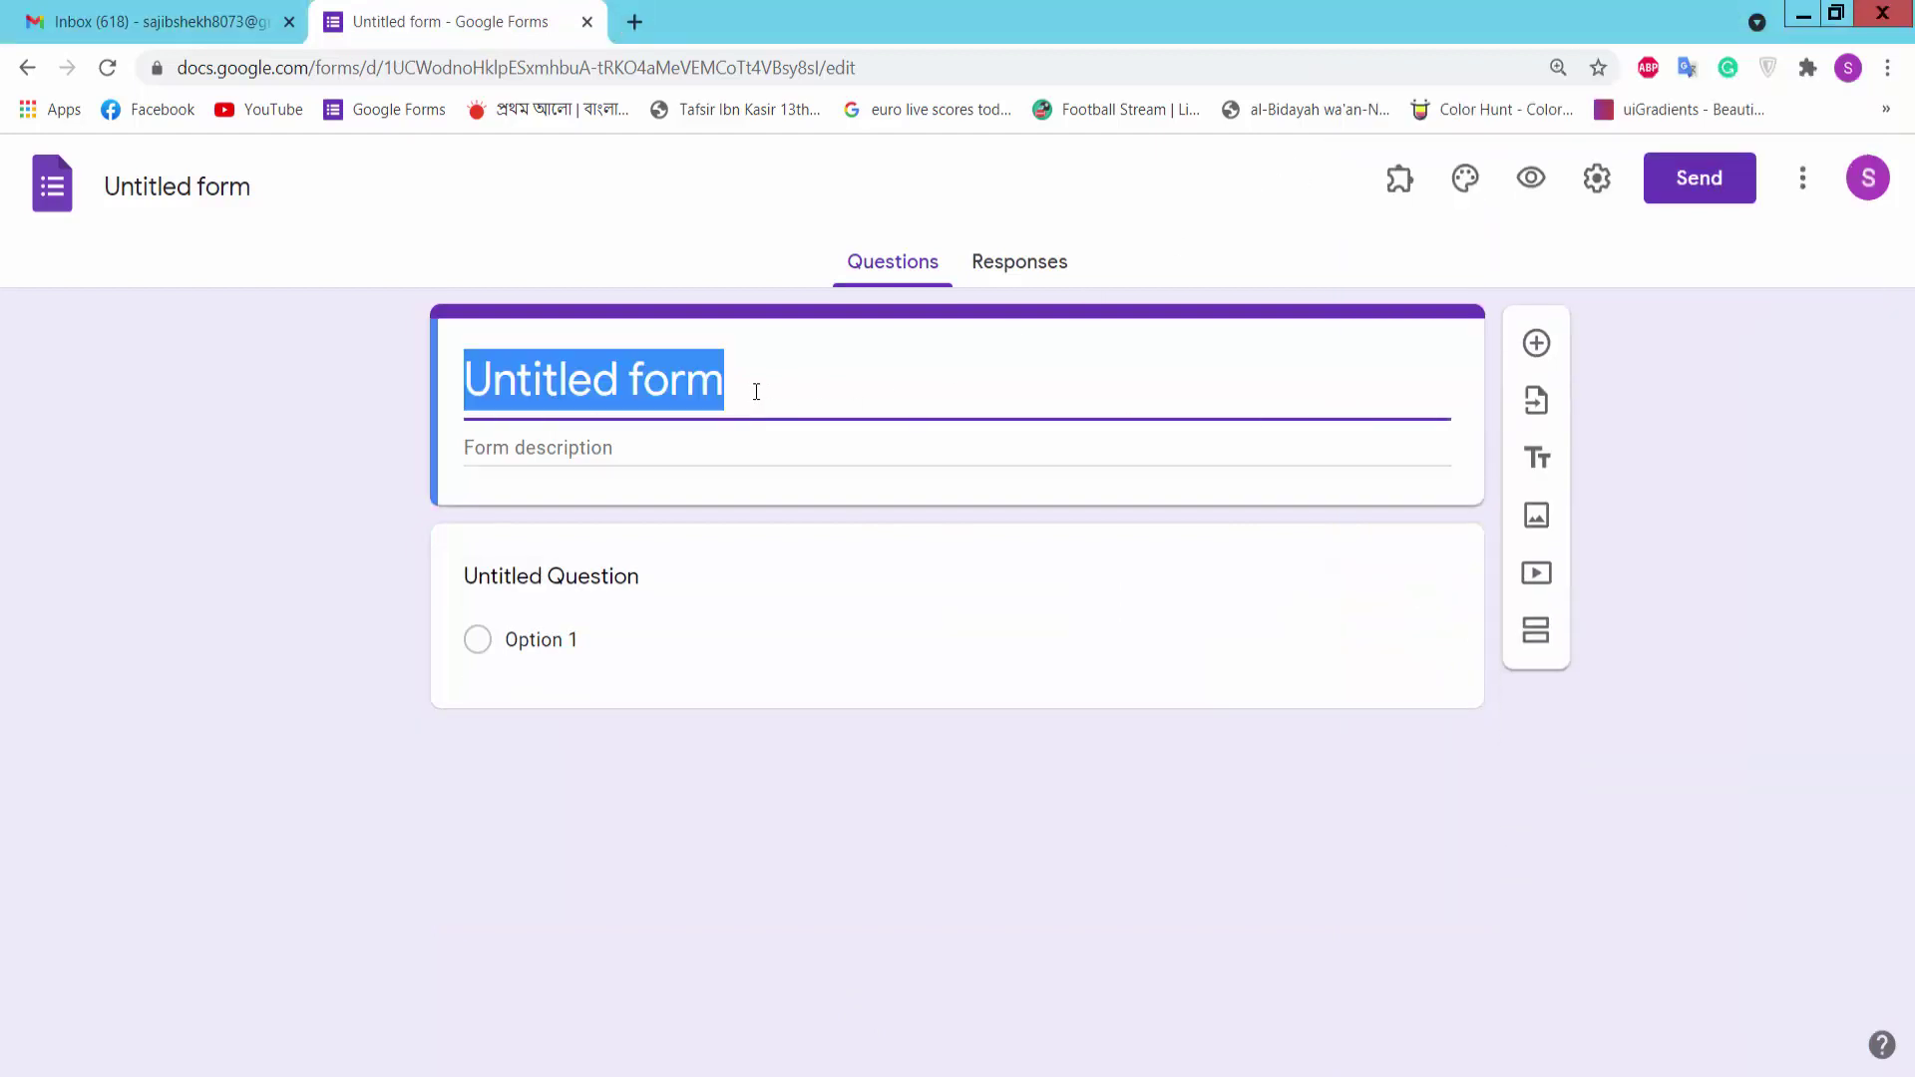
pyautogui.hotkey('ctrl', 'v')
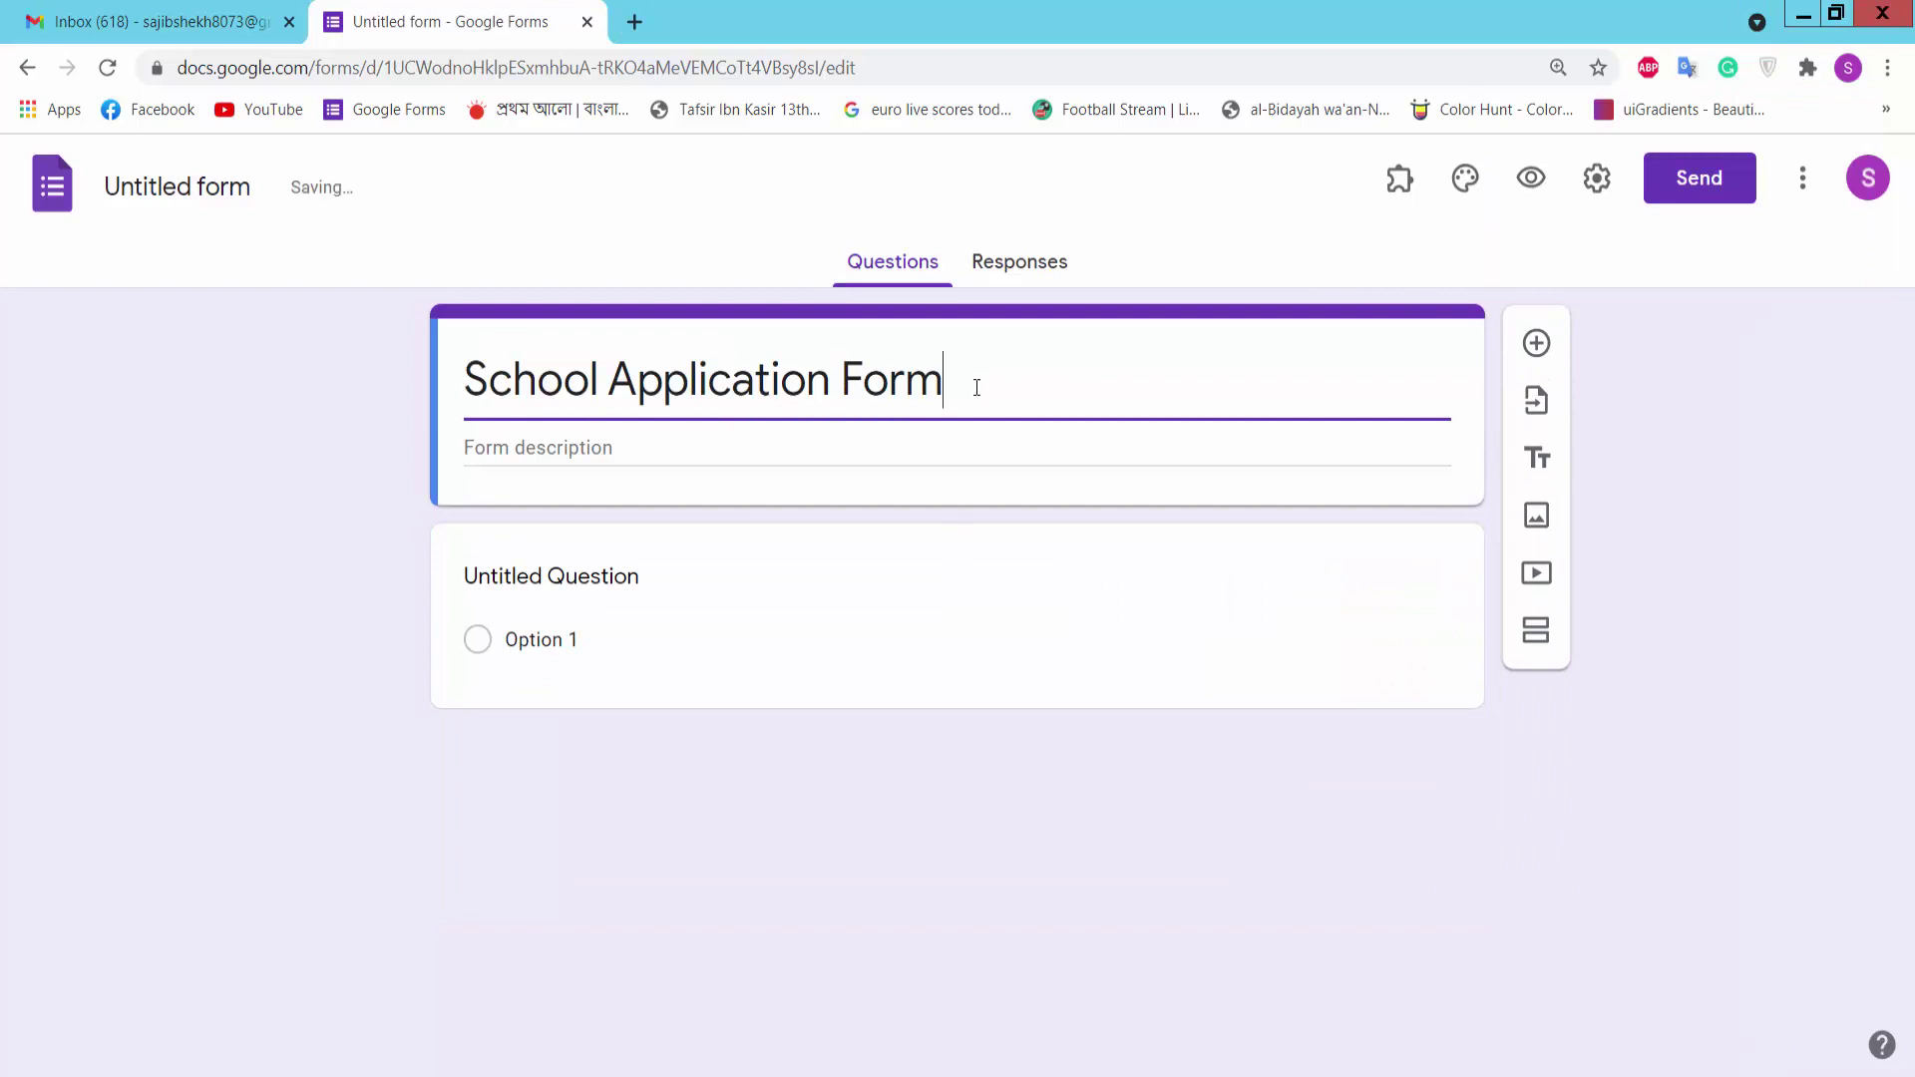
pyautogui.click(551, 445)
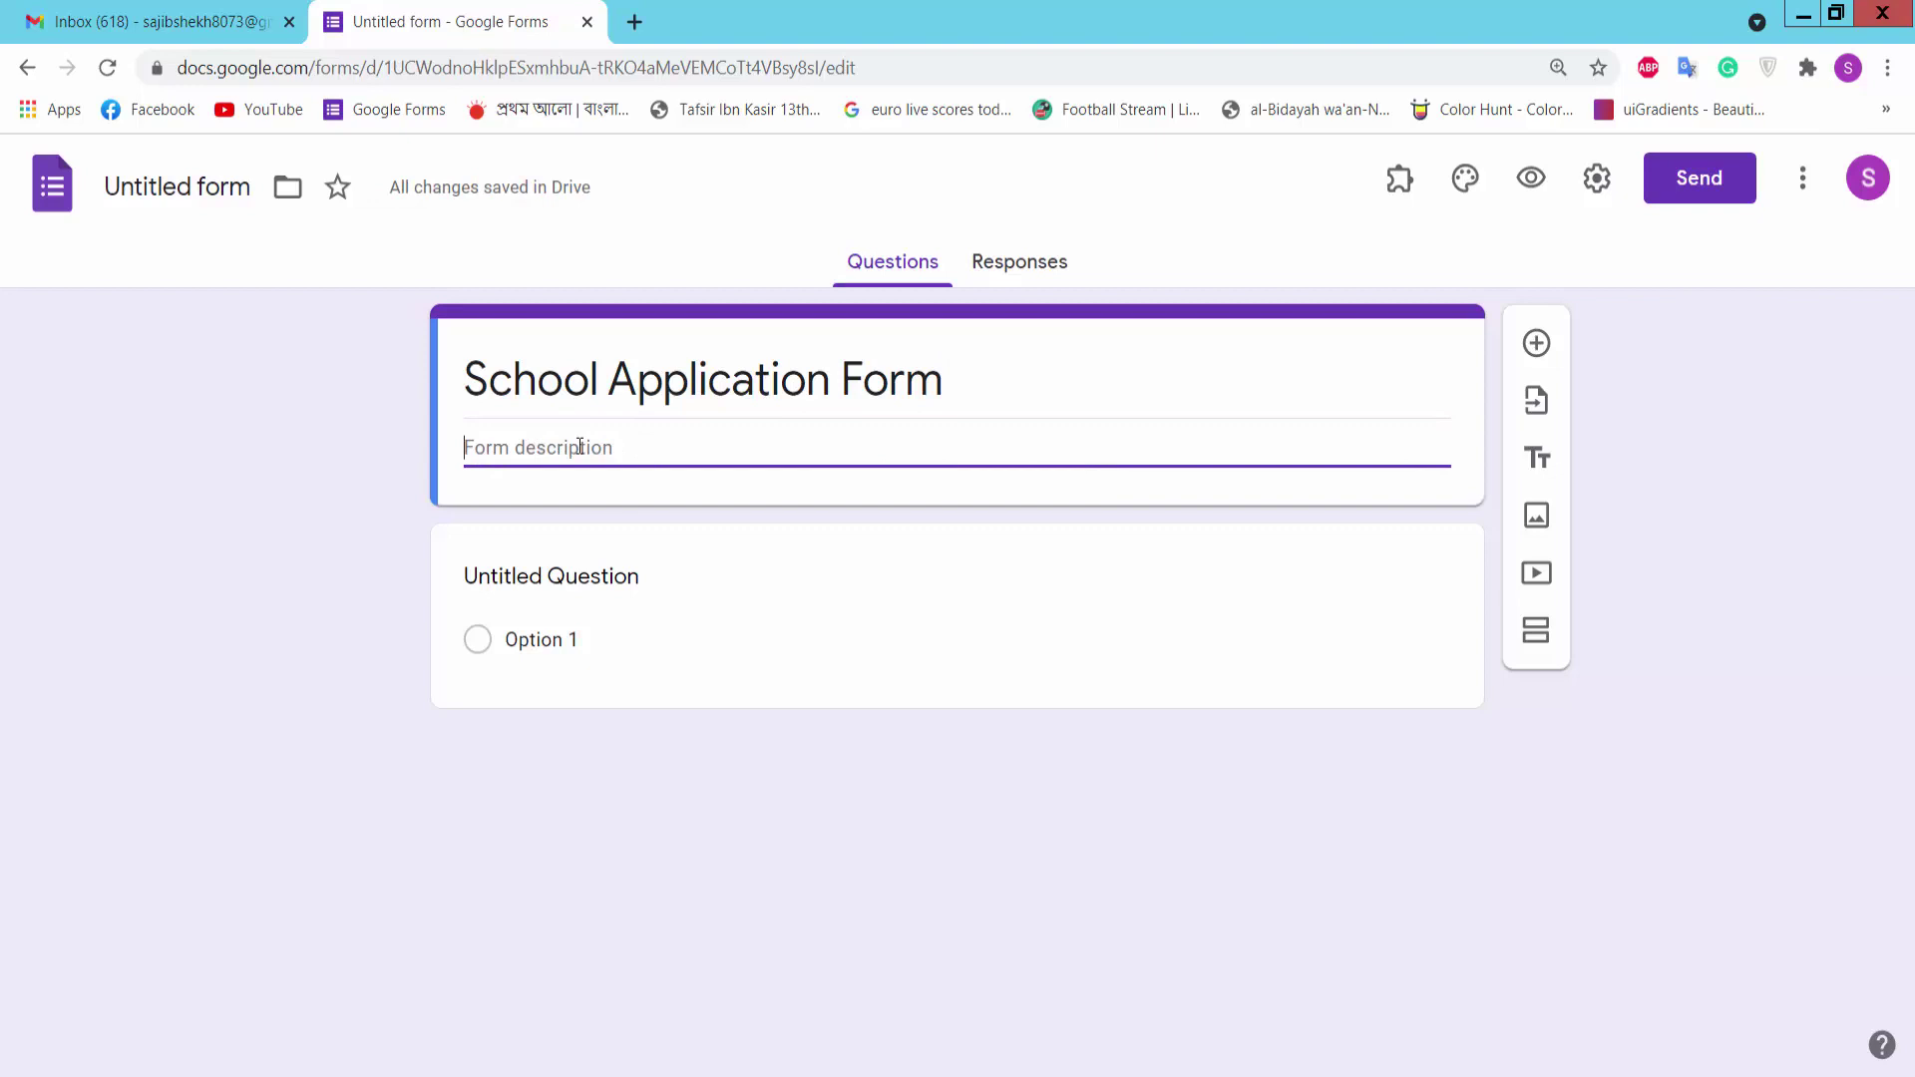
# Rename the first question 'Student Name', set it to Short answer, and mark it required
pyautogui.click(602, 577)
pyautogui.hotkey('alt', 'Tab')
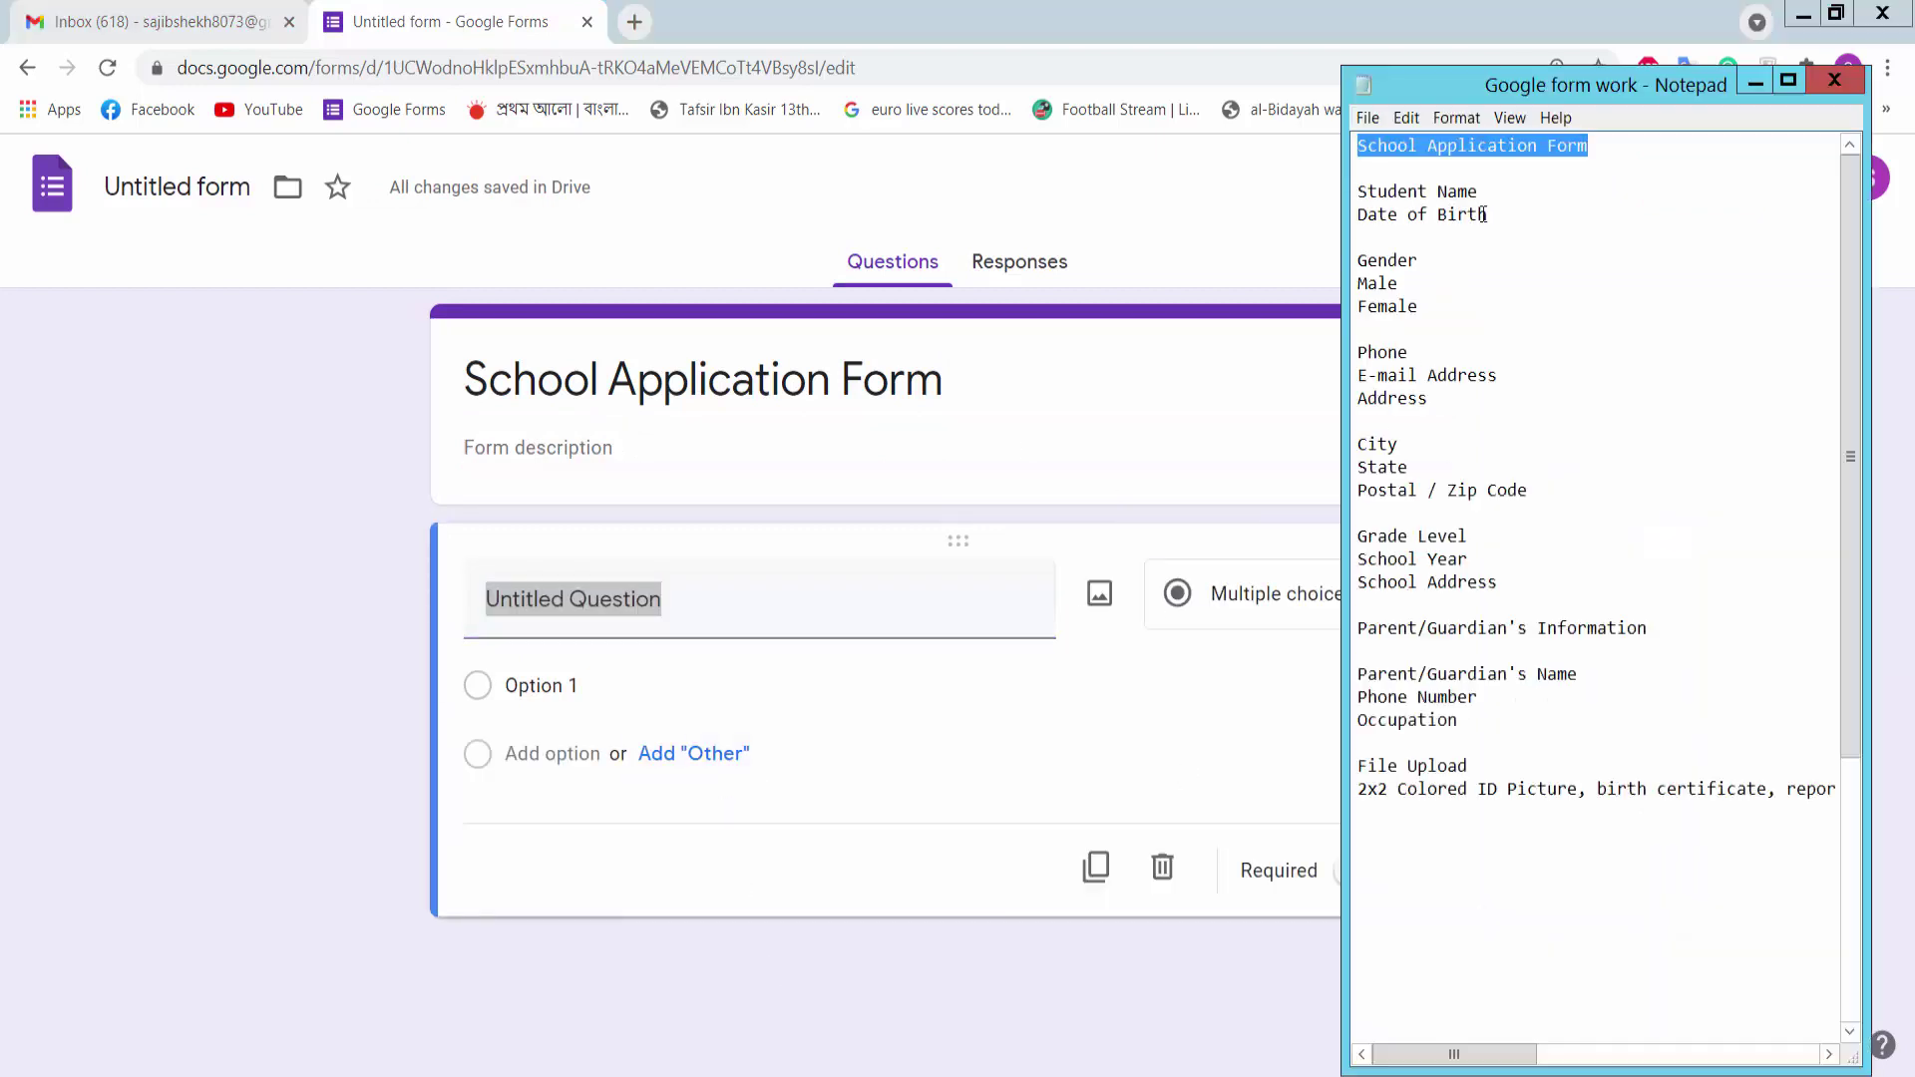
pyautogui.moveTo(1481, 192); pyautogui.dragTo(1347, 189)
pyautogui.hotkey('ctrl', 'c')
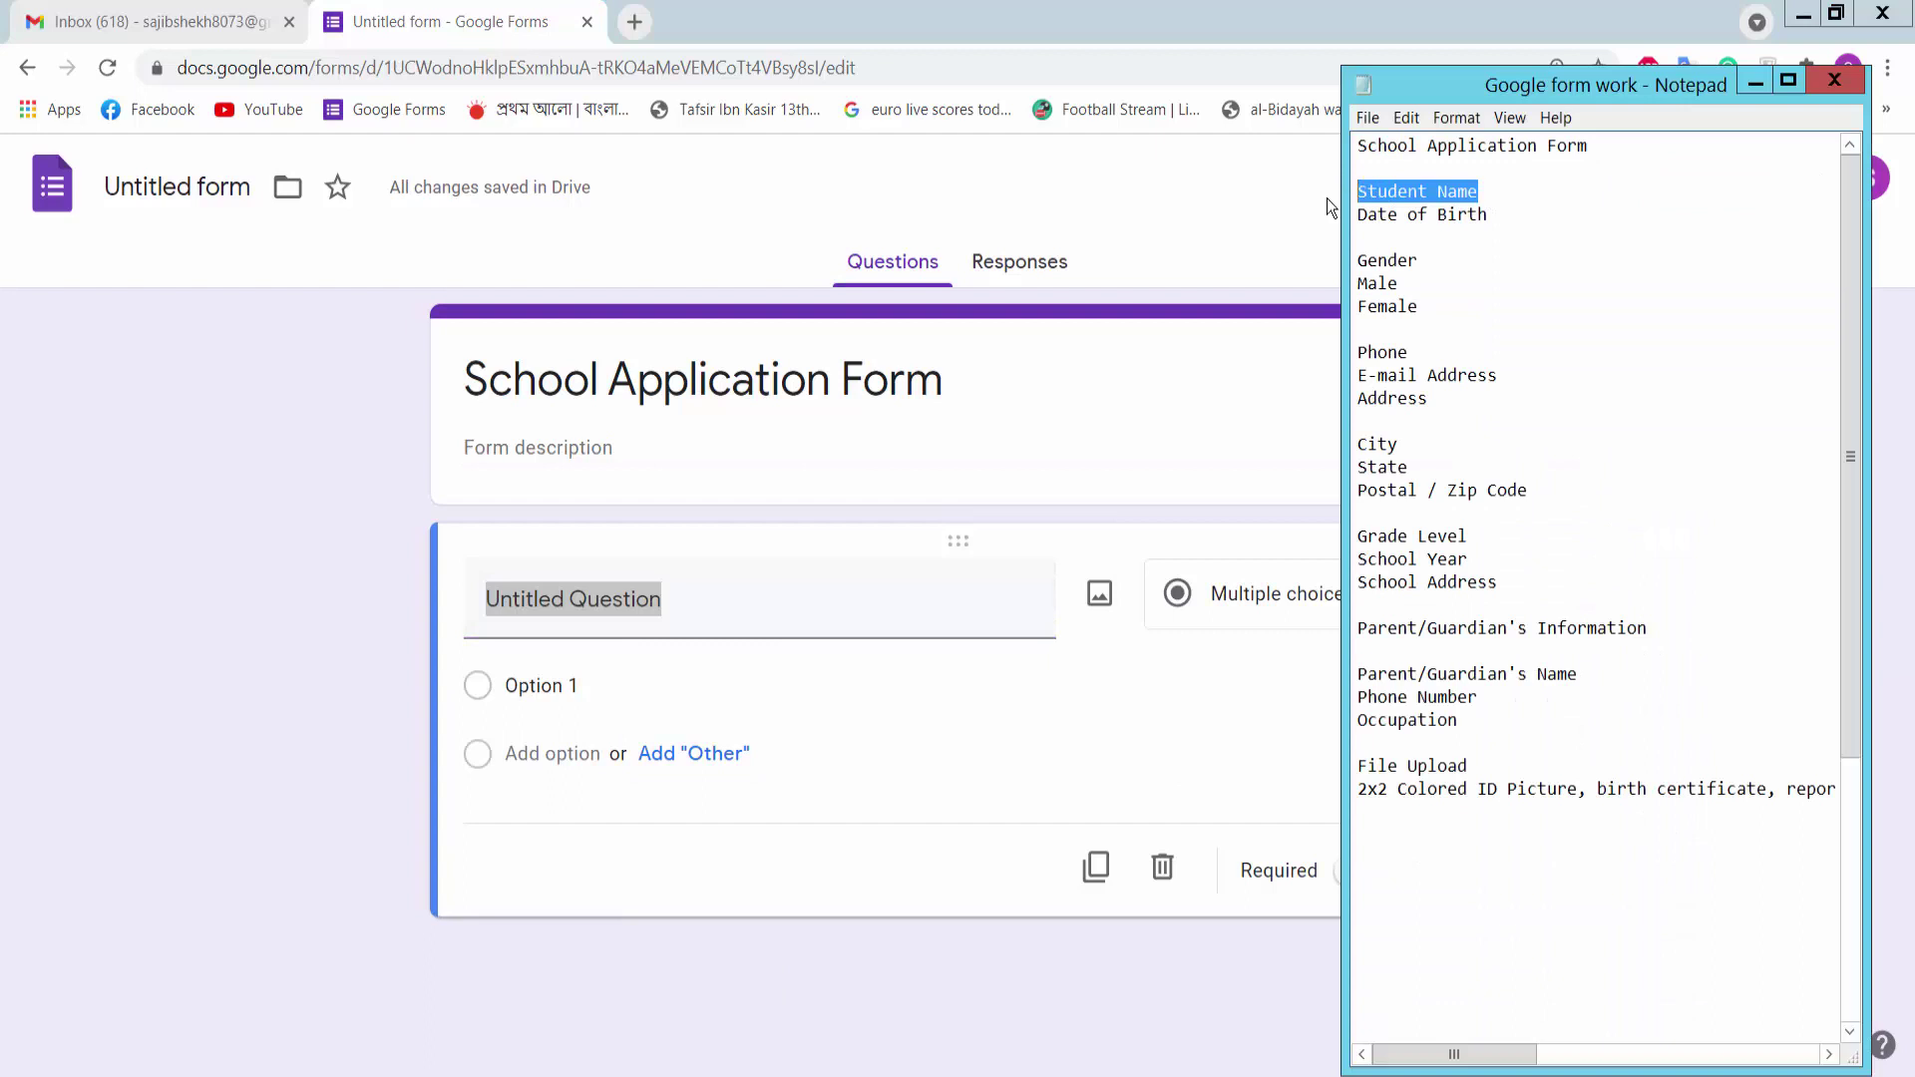
pyautogui.hotkey('alt', 'Tab')
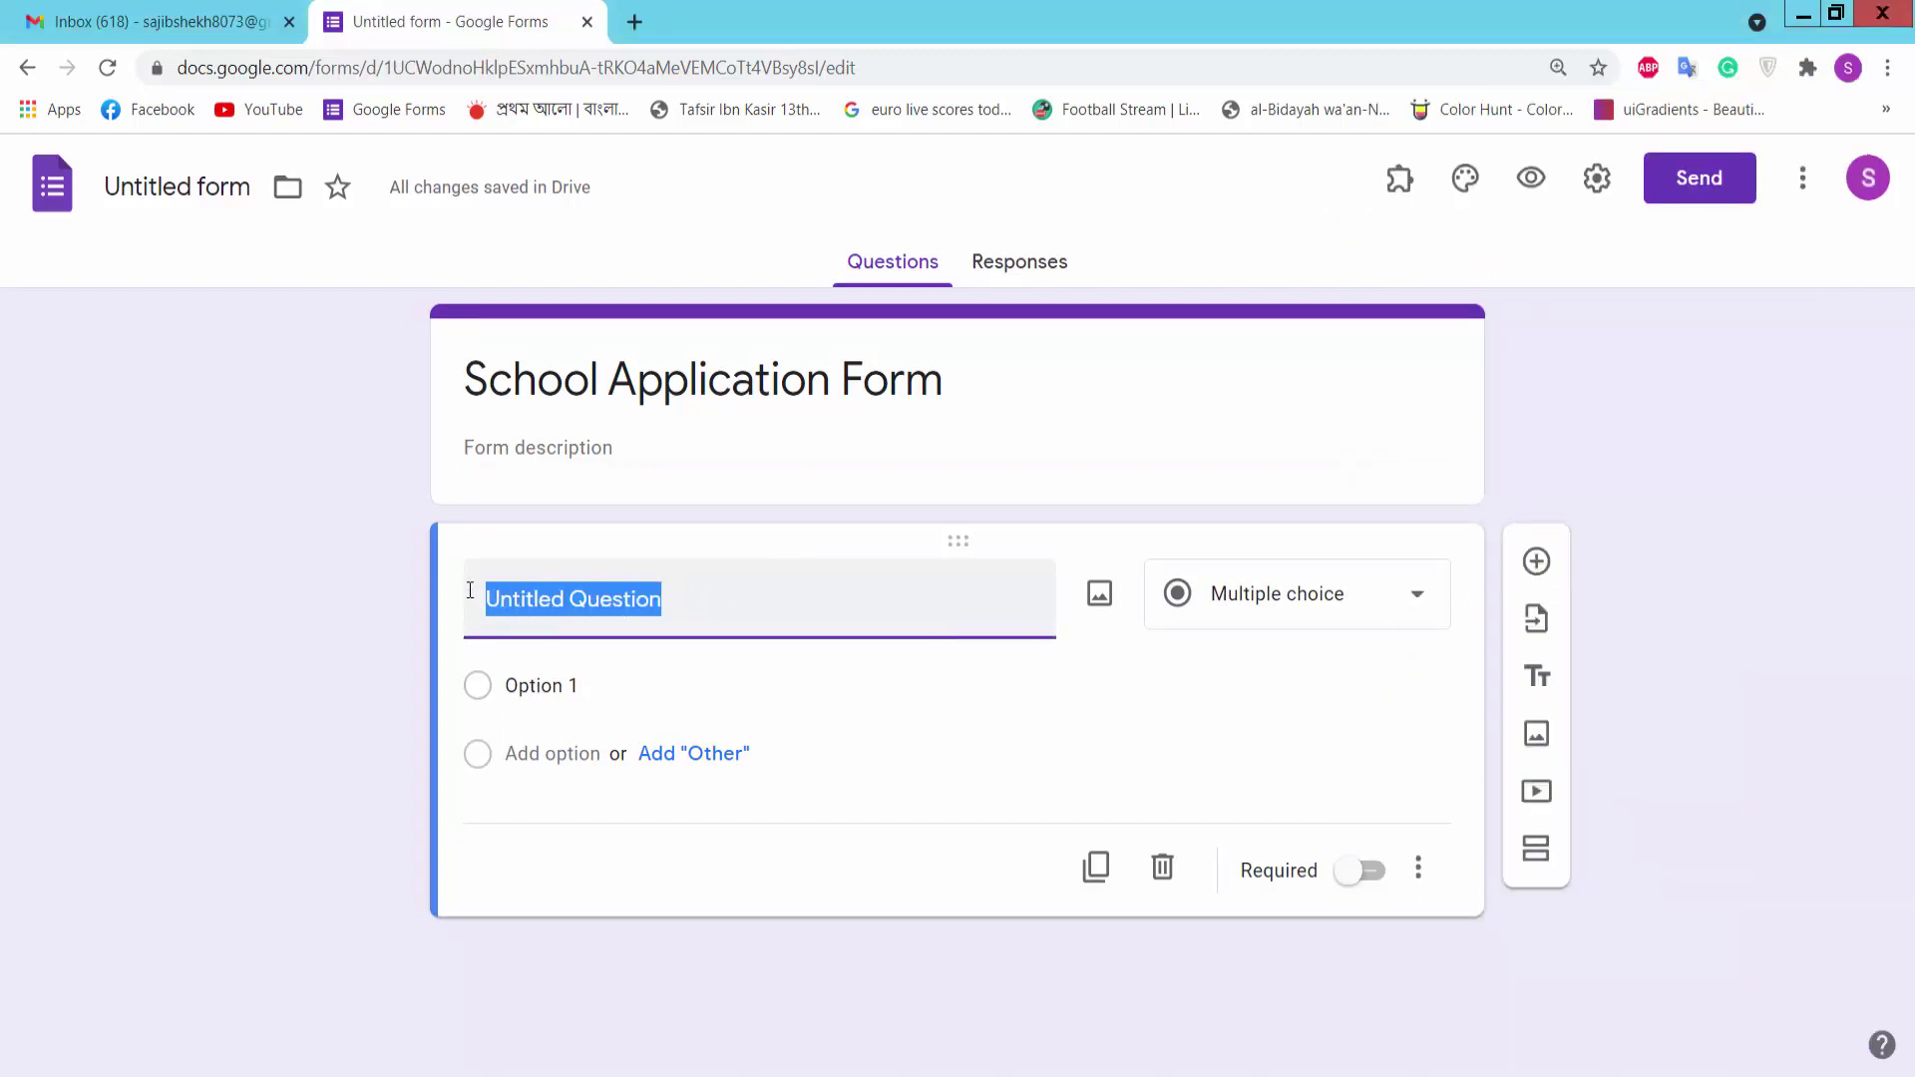
pyautogui.hotkey('ctrl', 'v')
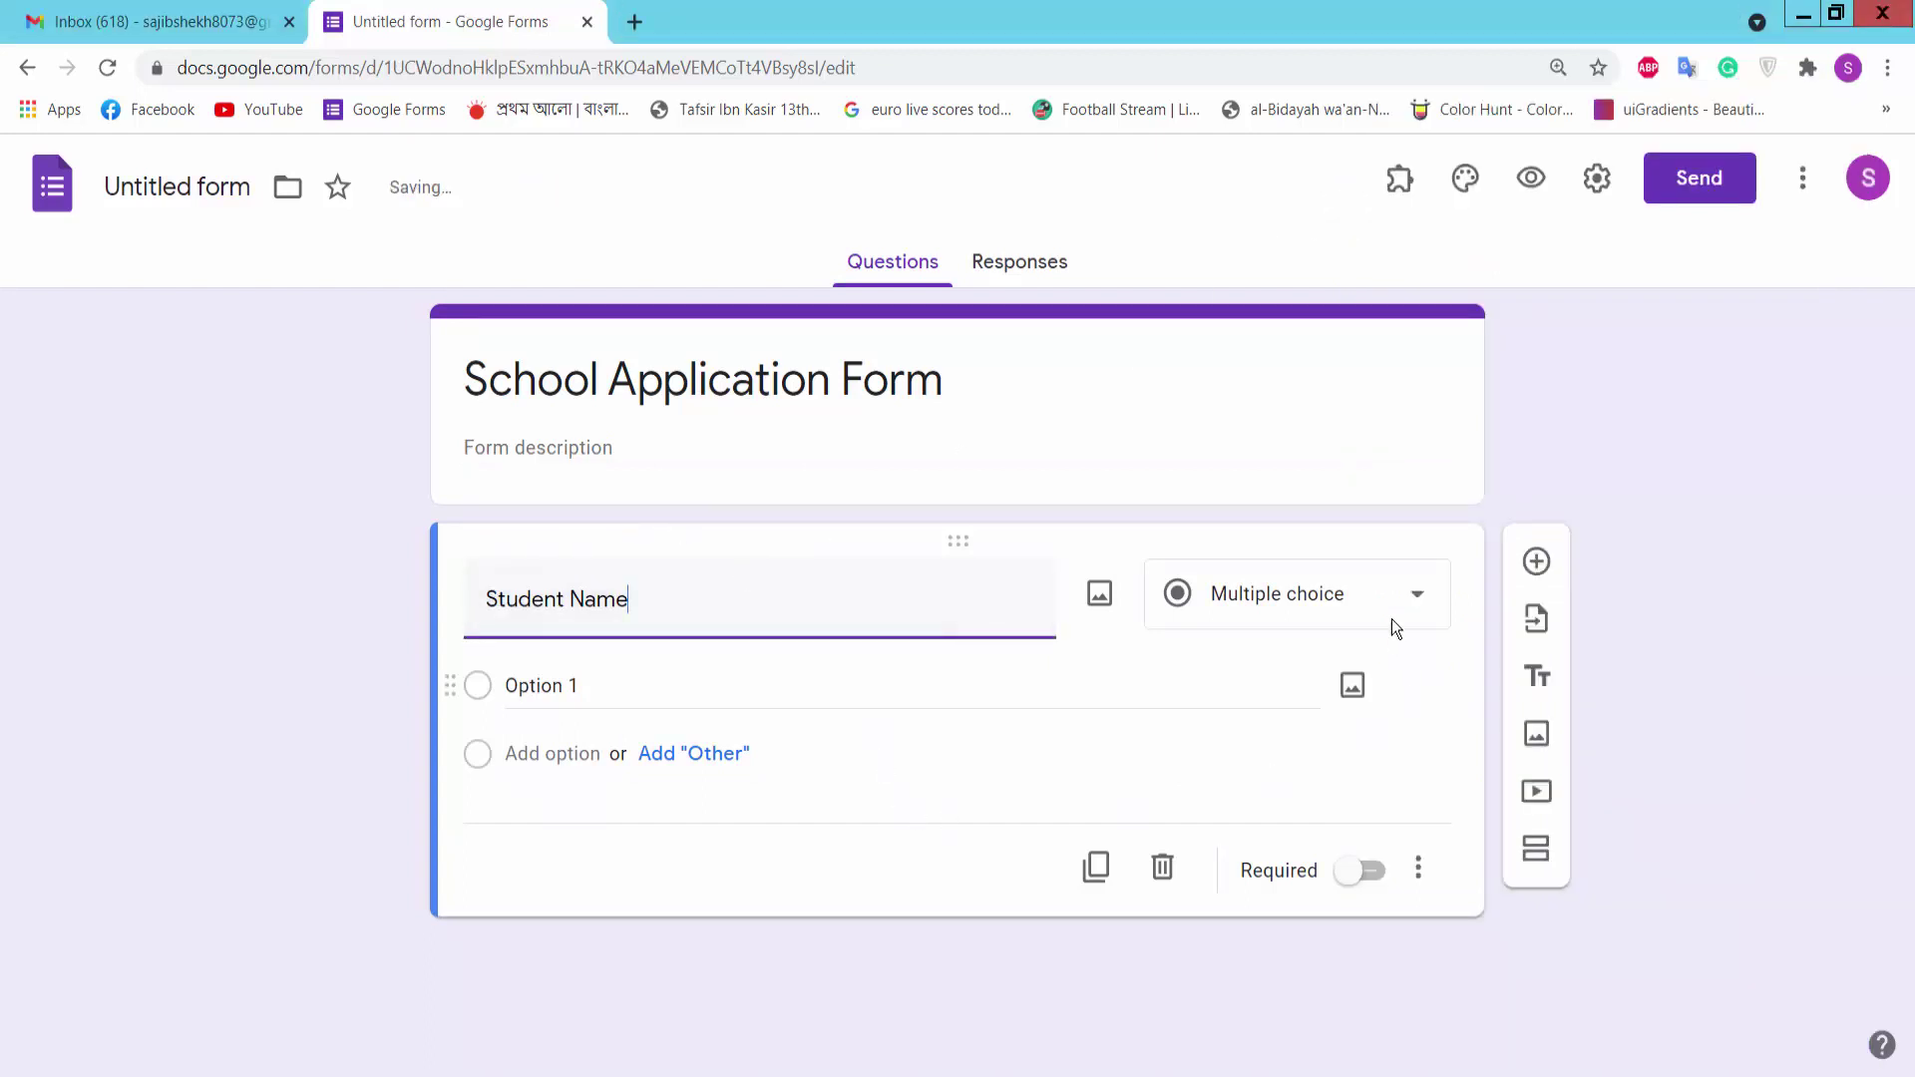
pyautogui.click(1362, 605)
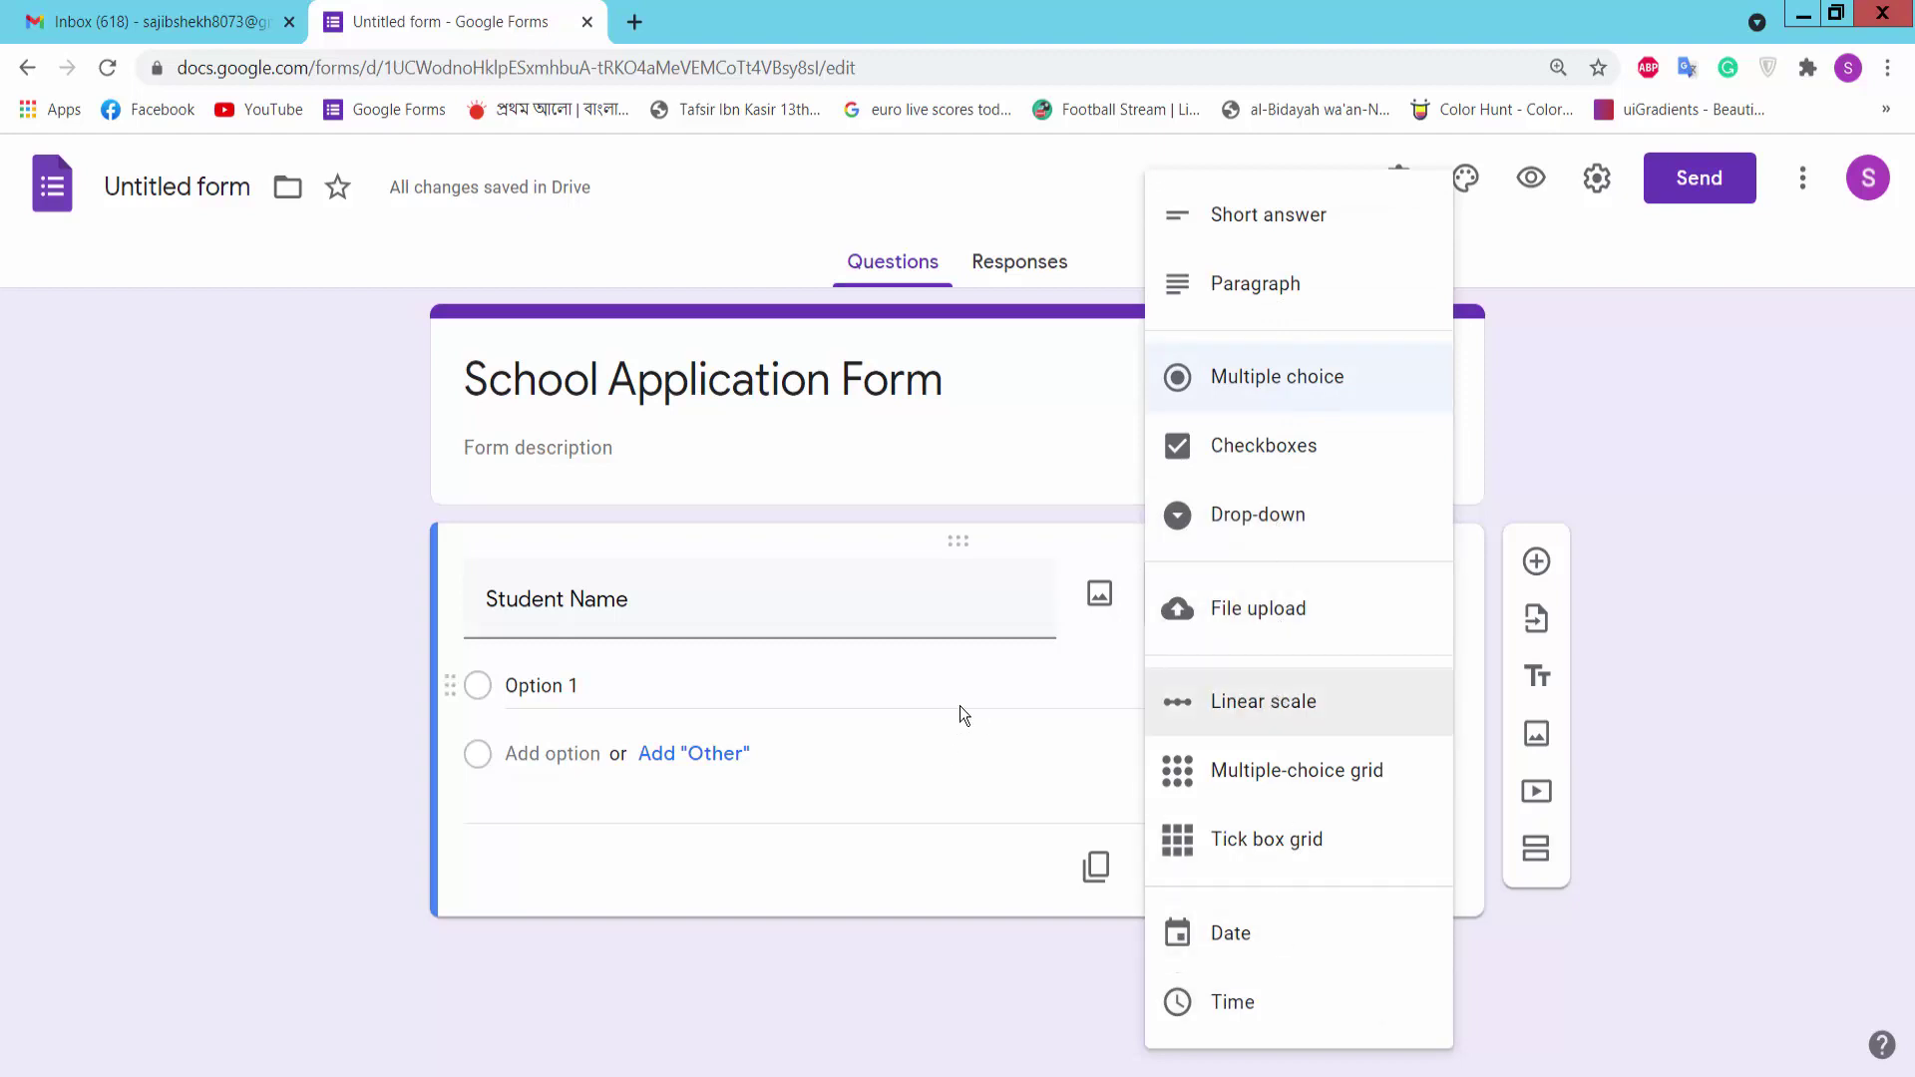
pyautogui.click(1282, 224)
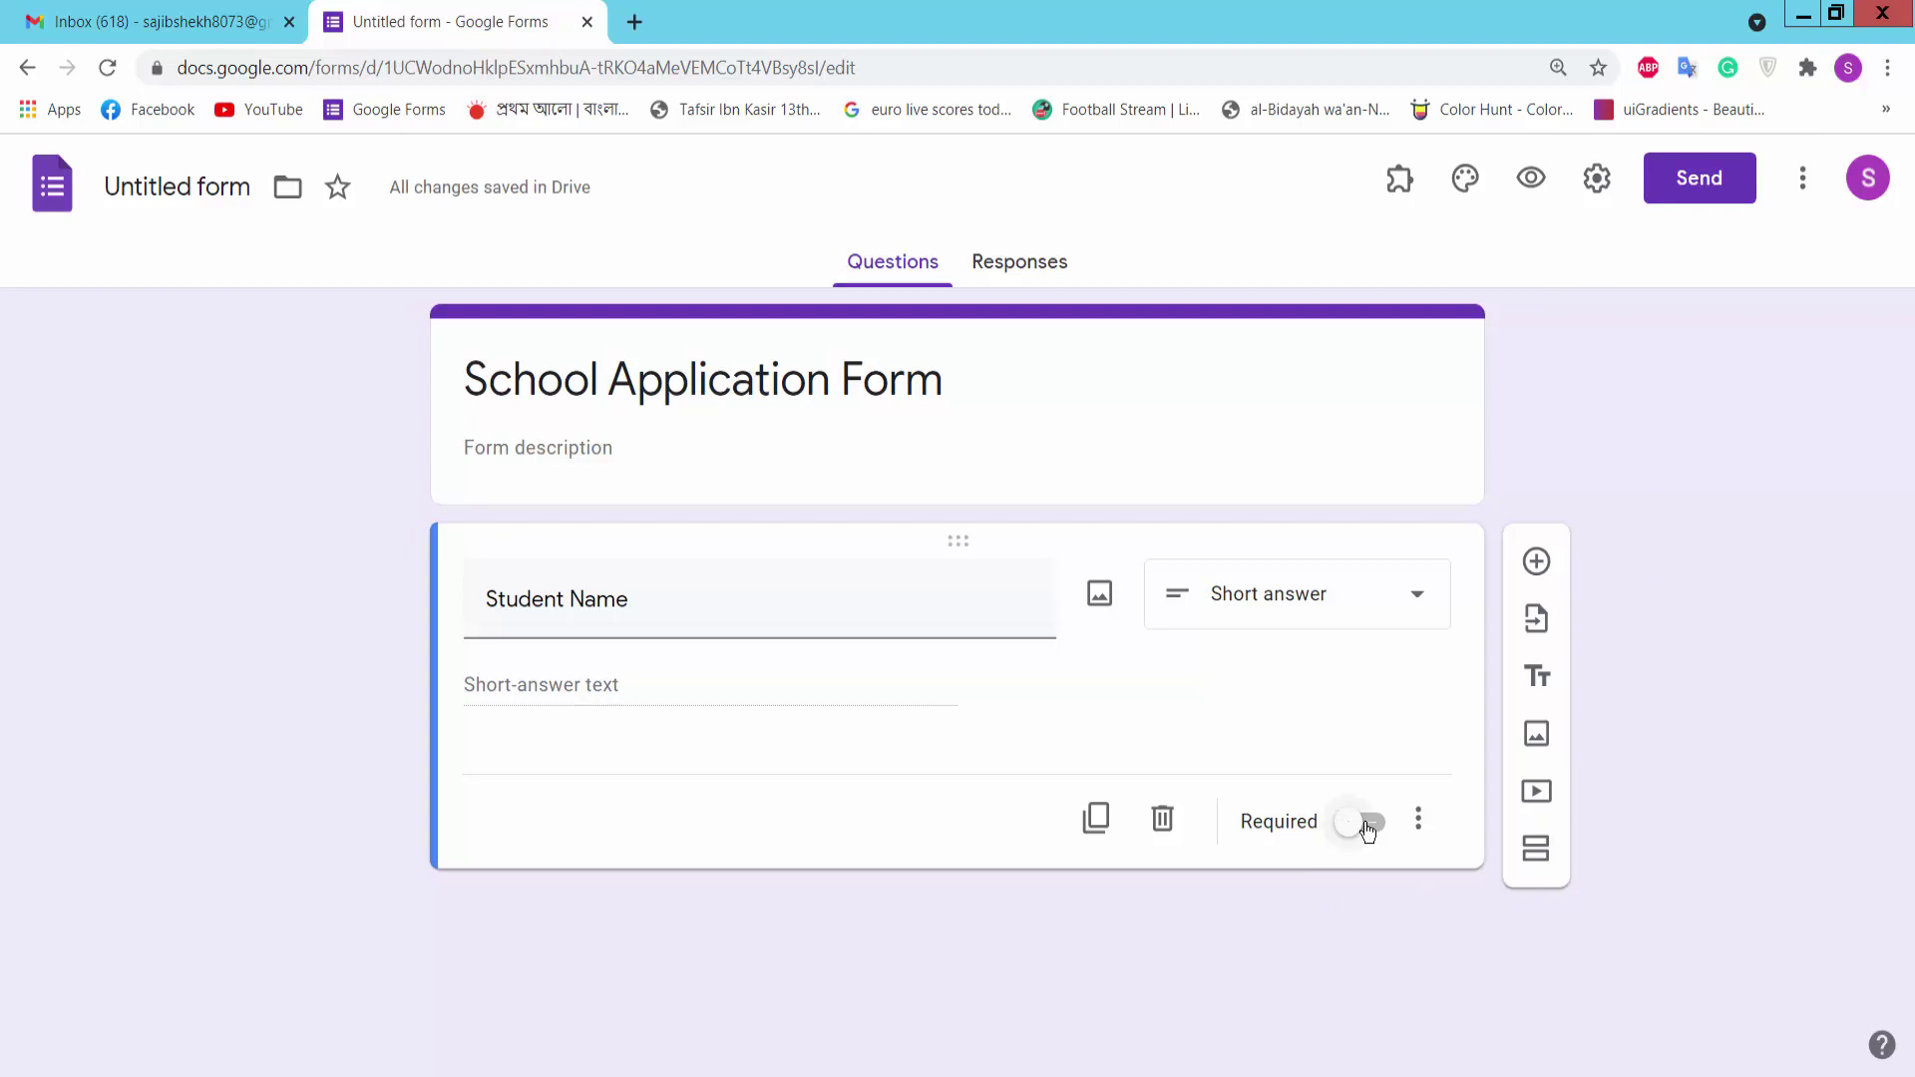
pyautogui.click(1364, 828)
# Add a required 'Date of Birth' question with the Date answer type
pyautogui.click(1537, 563)
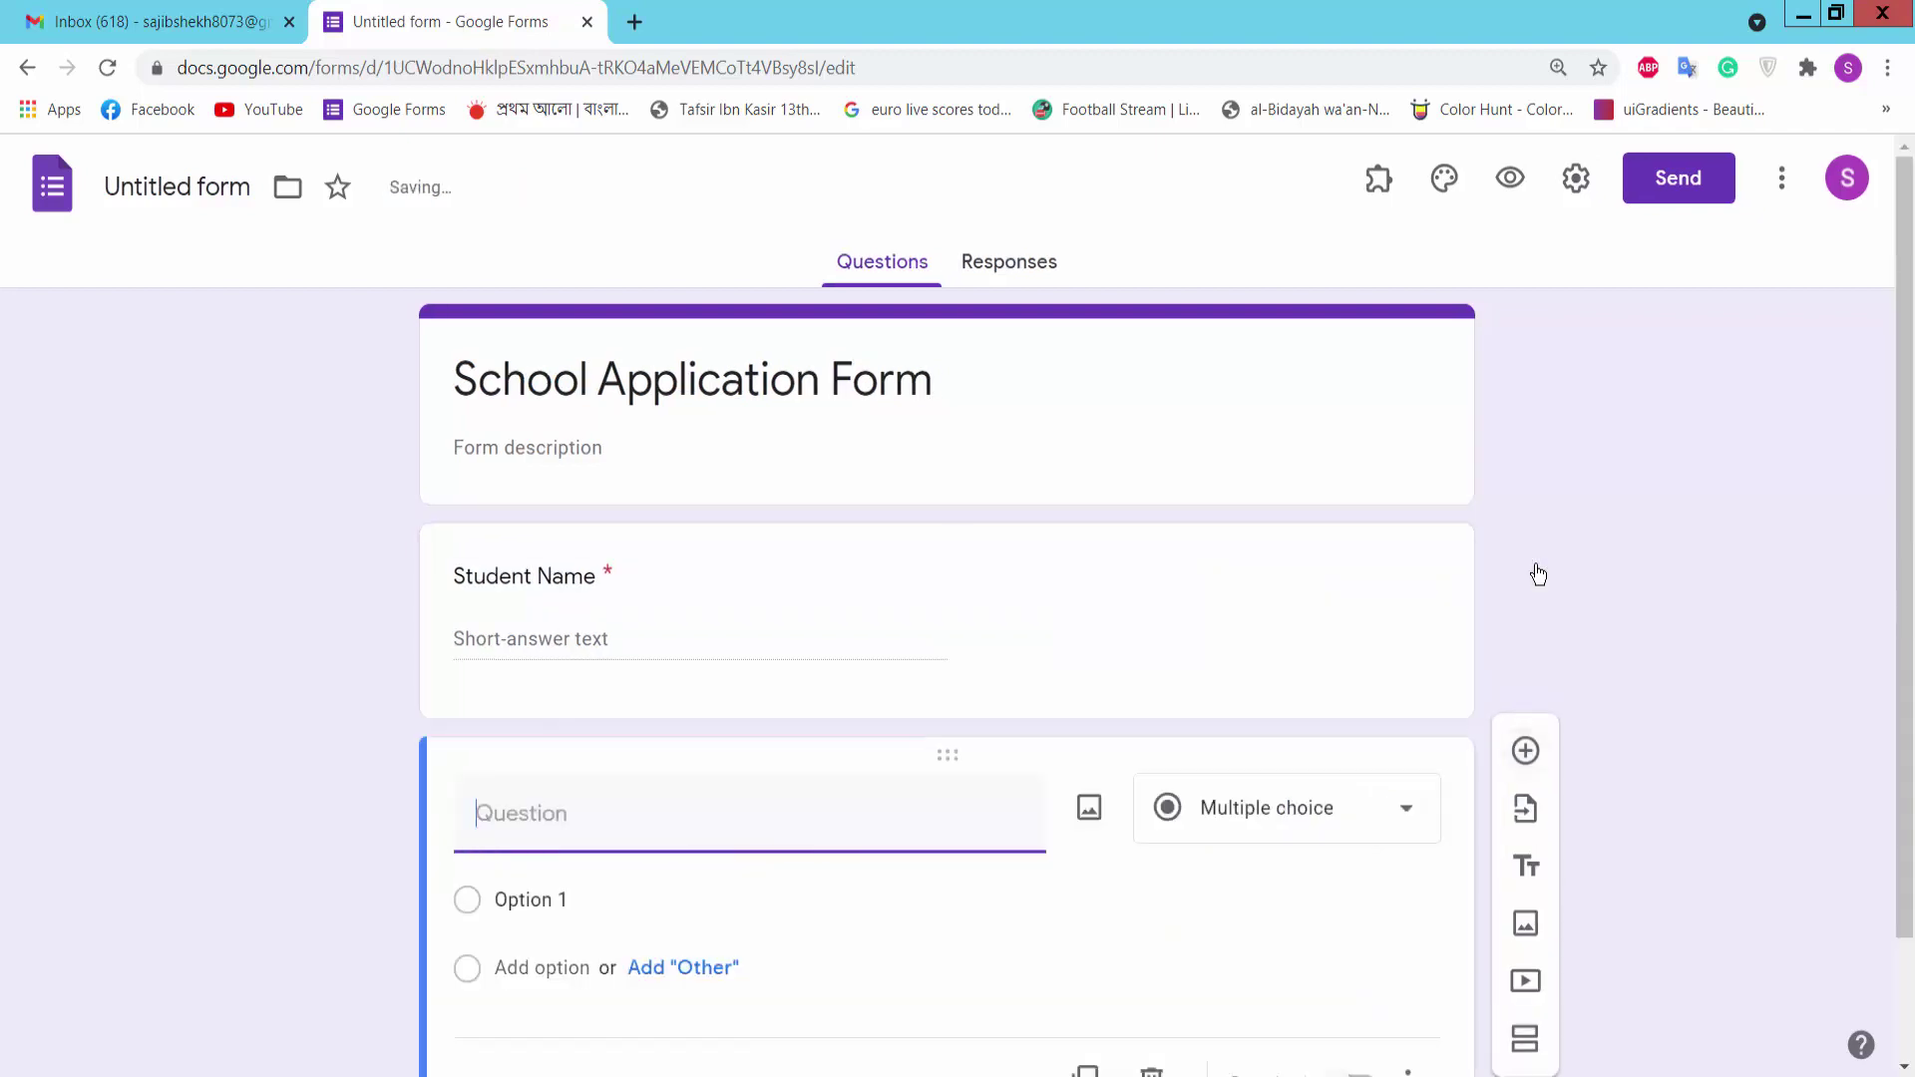
pyautogui.hotkey('alt', 'Tab')
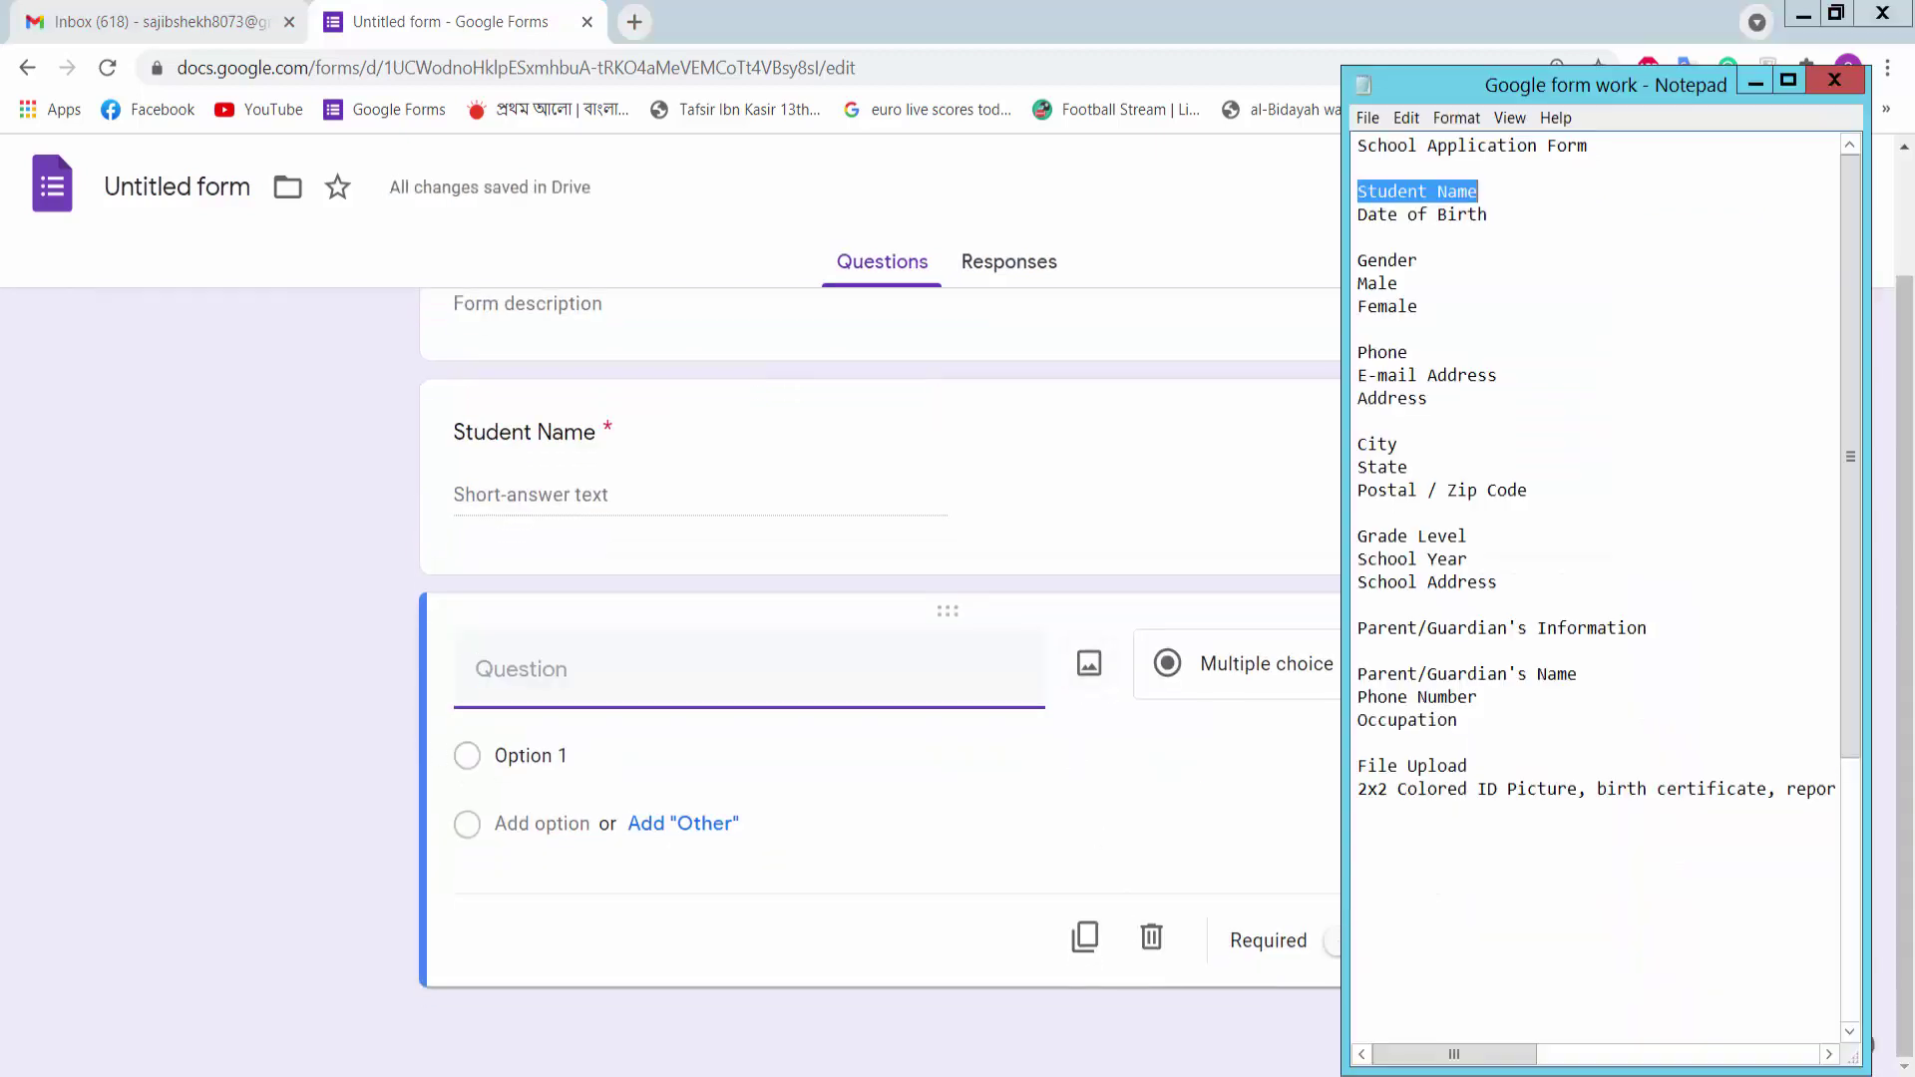
pyautogui.moveTo(1514, 213); pyautogui.dragTo(1330, 224)
pyautogui.hotkey('ctrl', 'c')
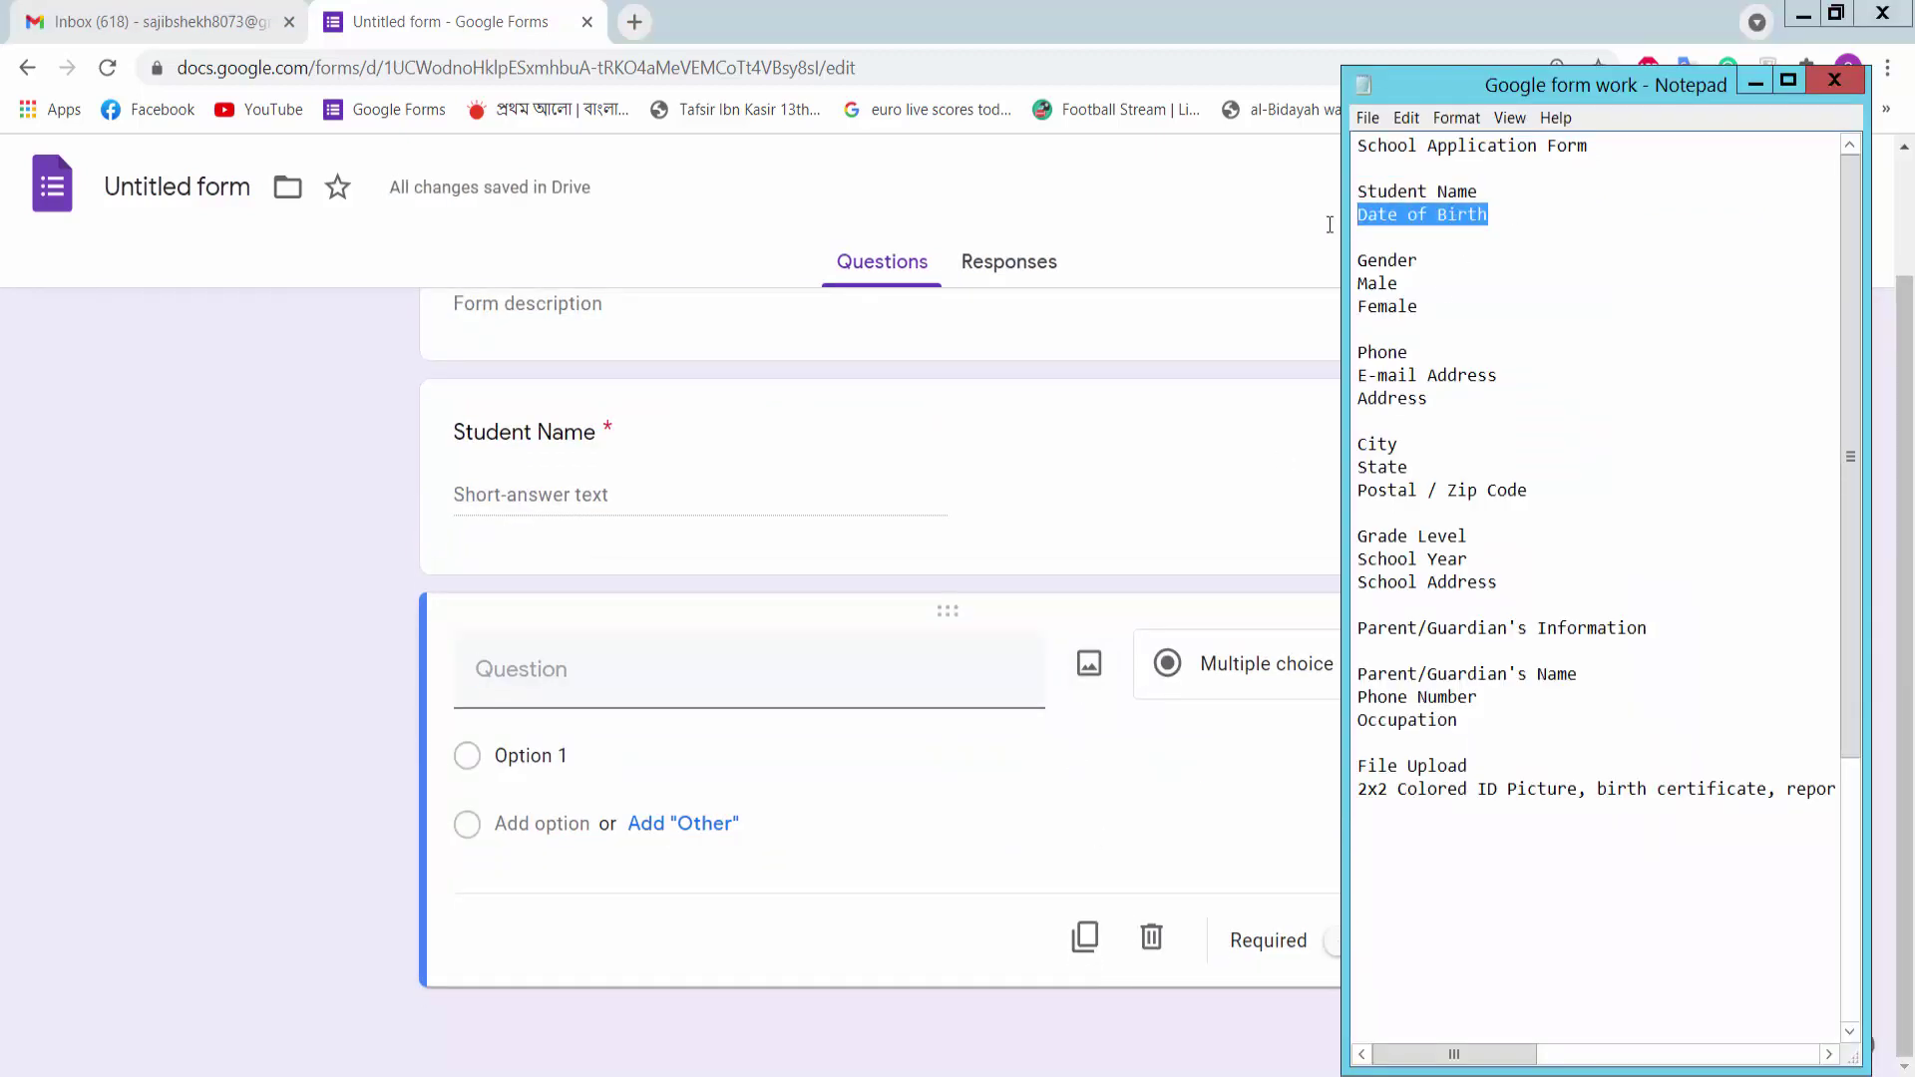
pyautogui.click(664, 696)
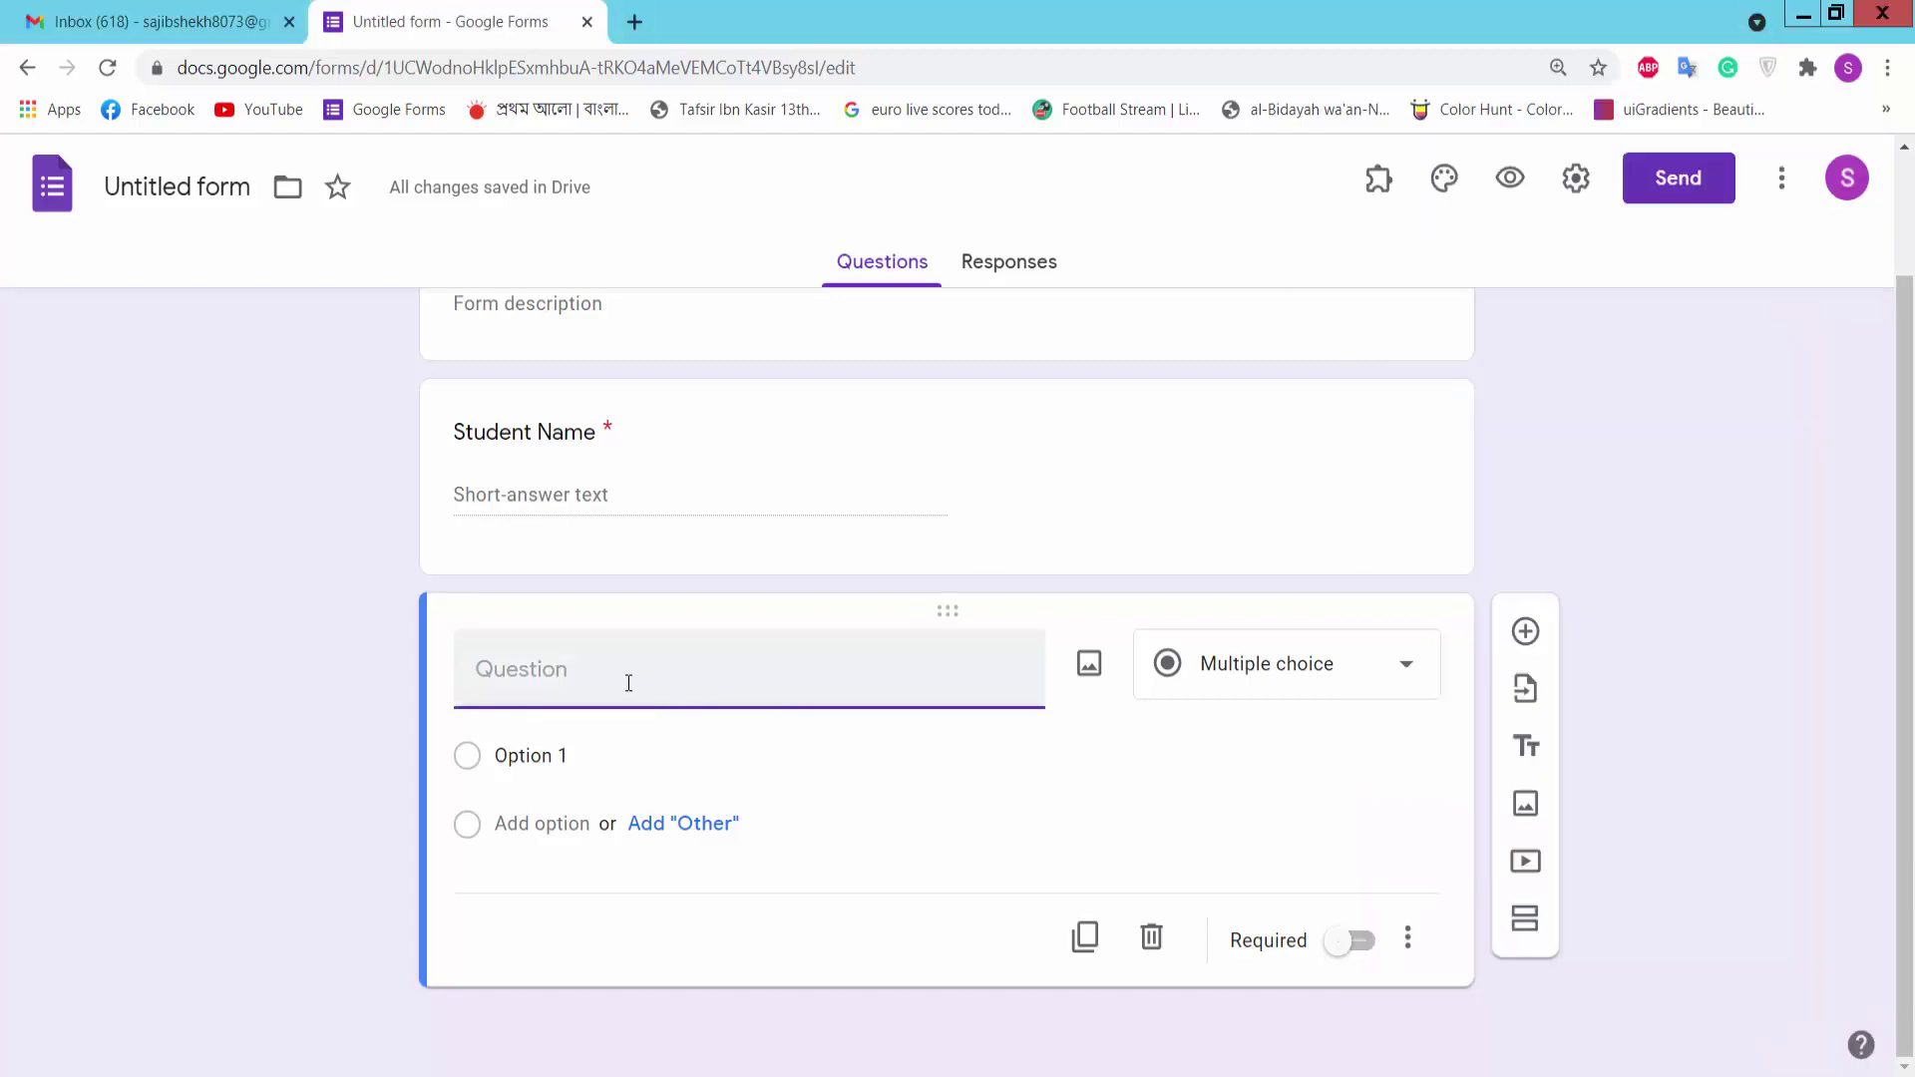
pyautogui.hotkey('ctrl', 'v')
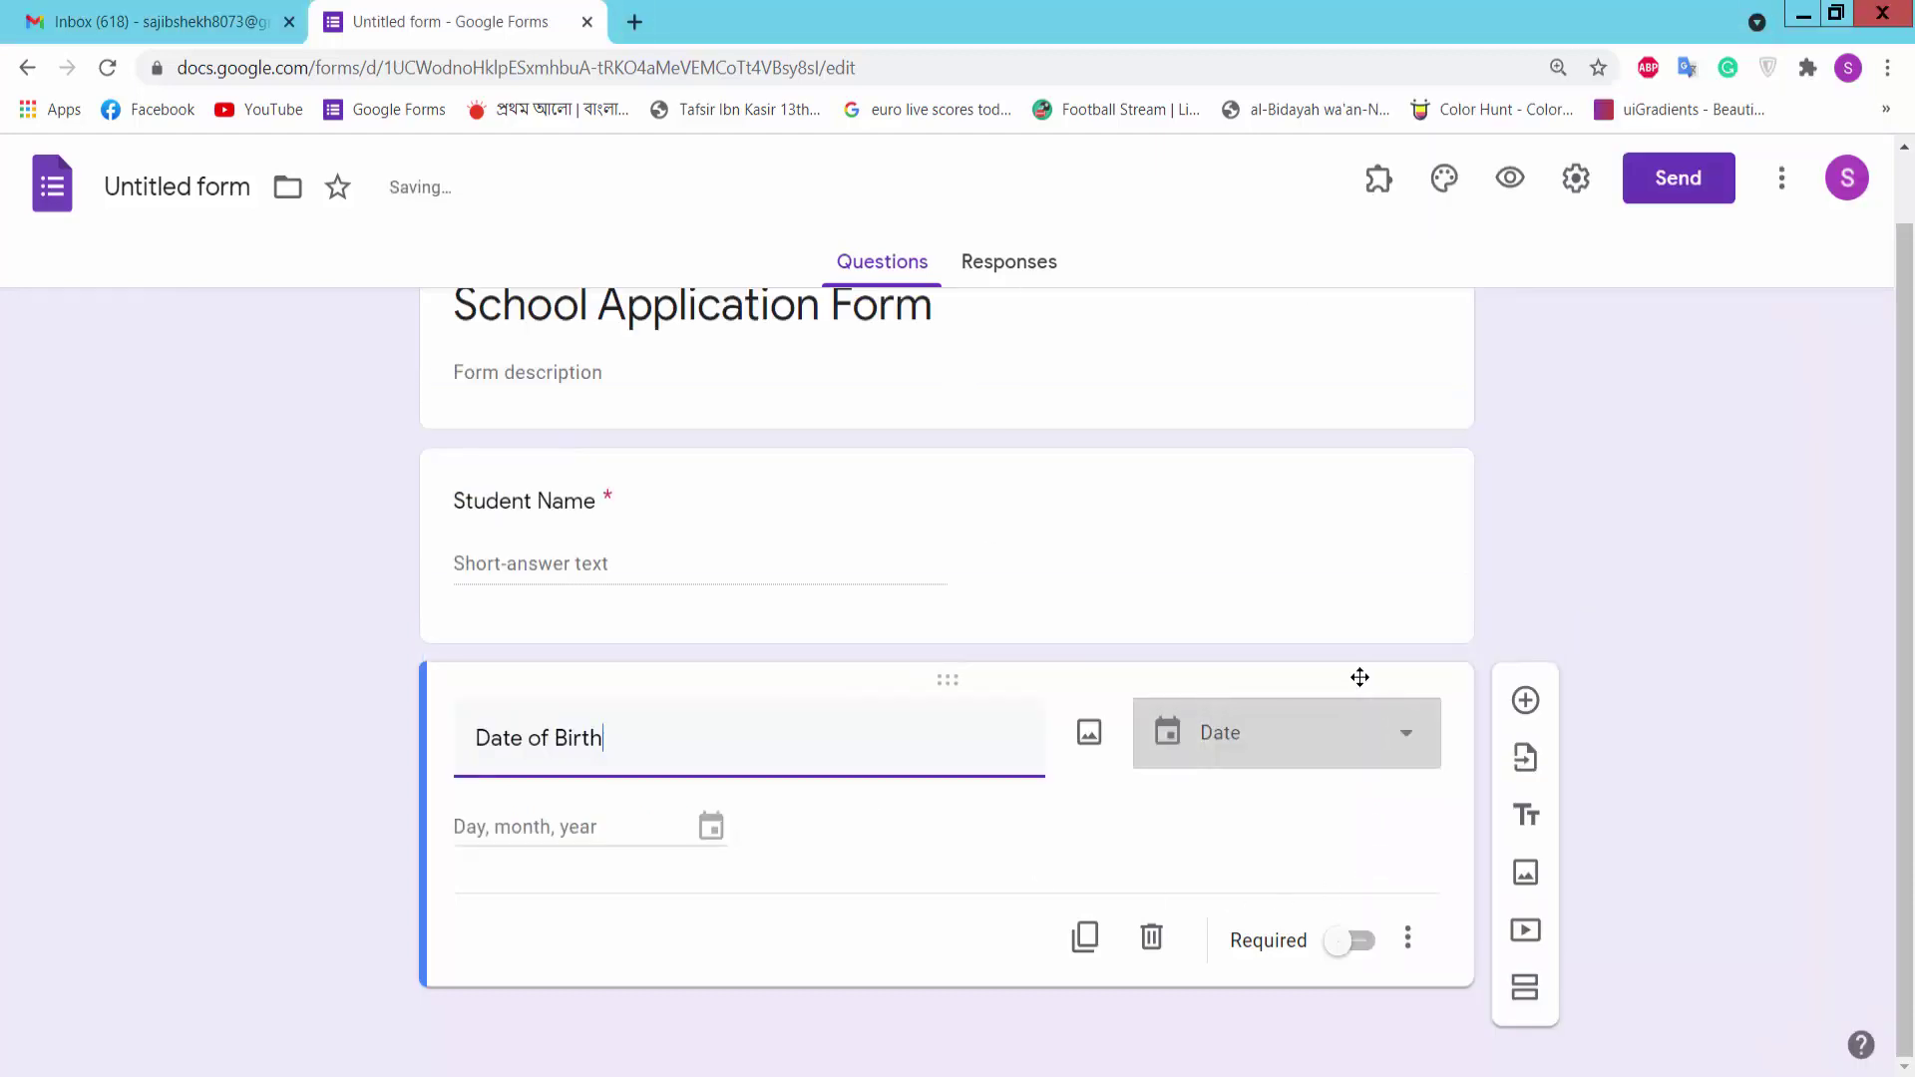
pyautogui.click(1353, 749)
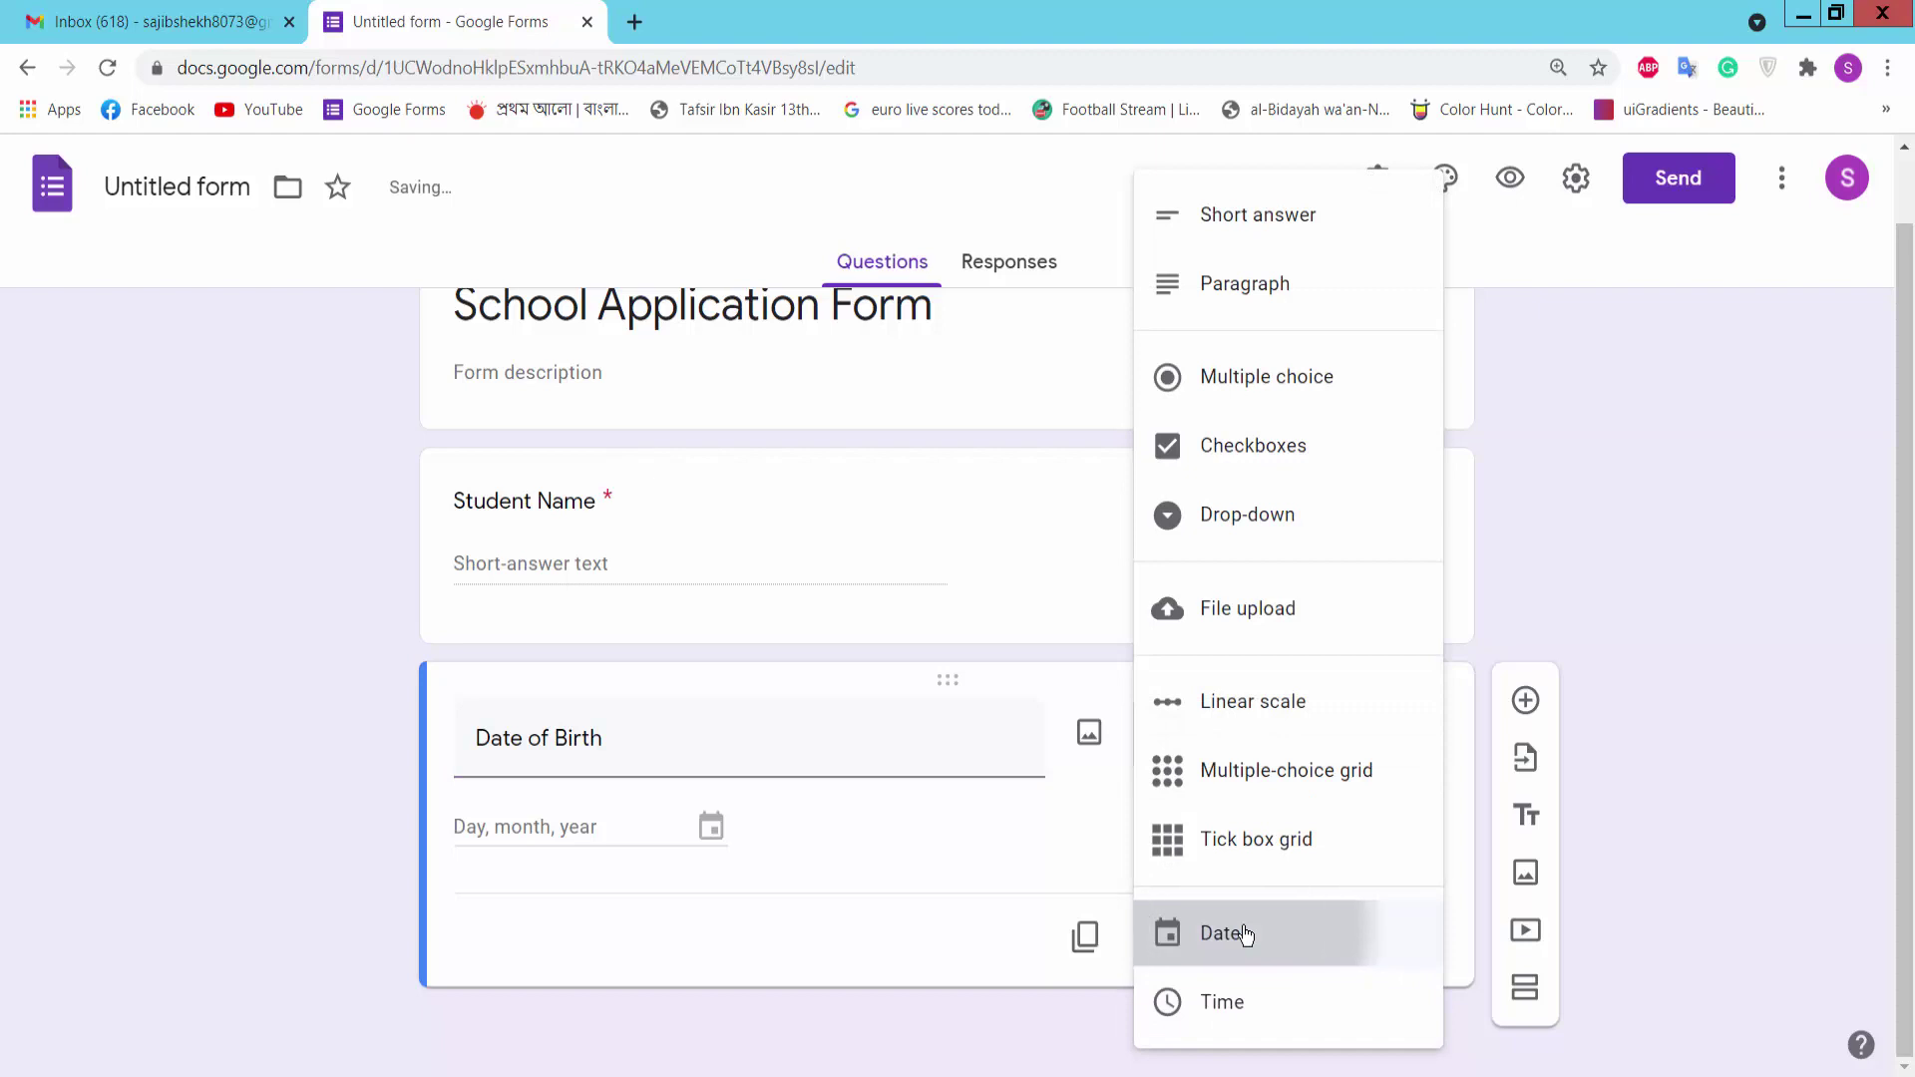
pyautogui.click(1246, 935)
pyautogui.click(1363, 941)
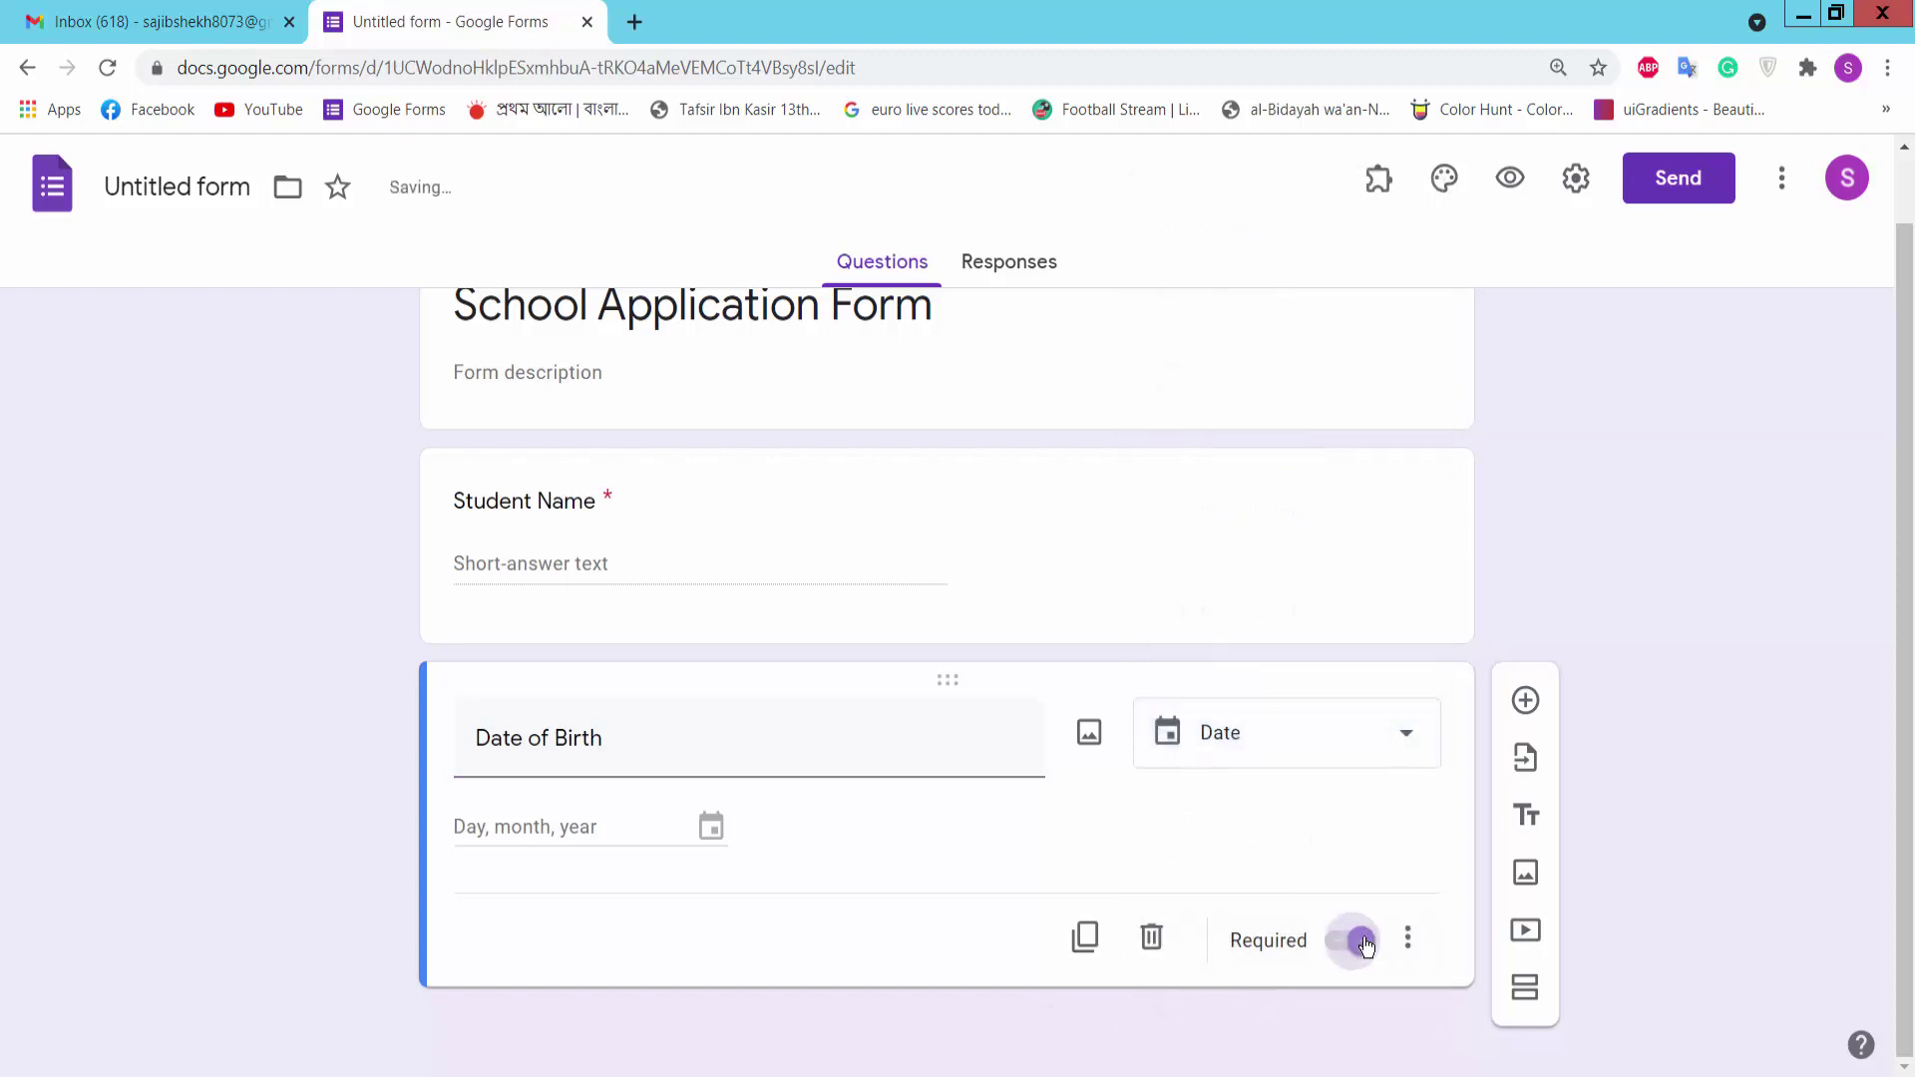
# Add another question and select 'Gender' in the notes
pyautogui.click(1525, 701)
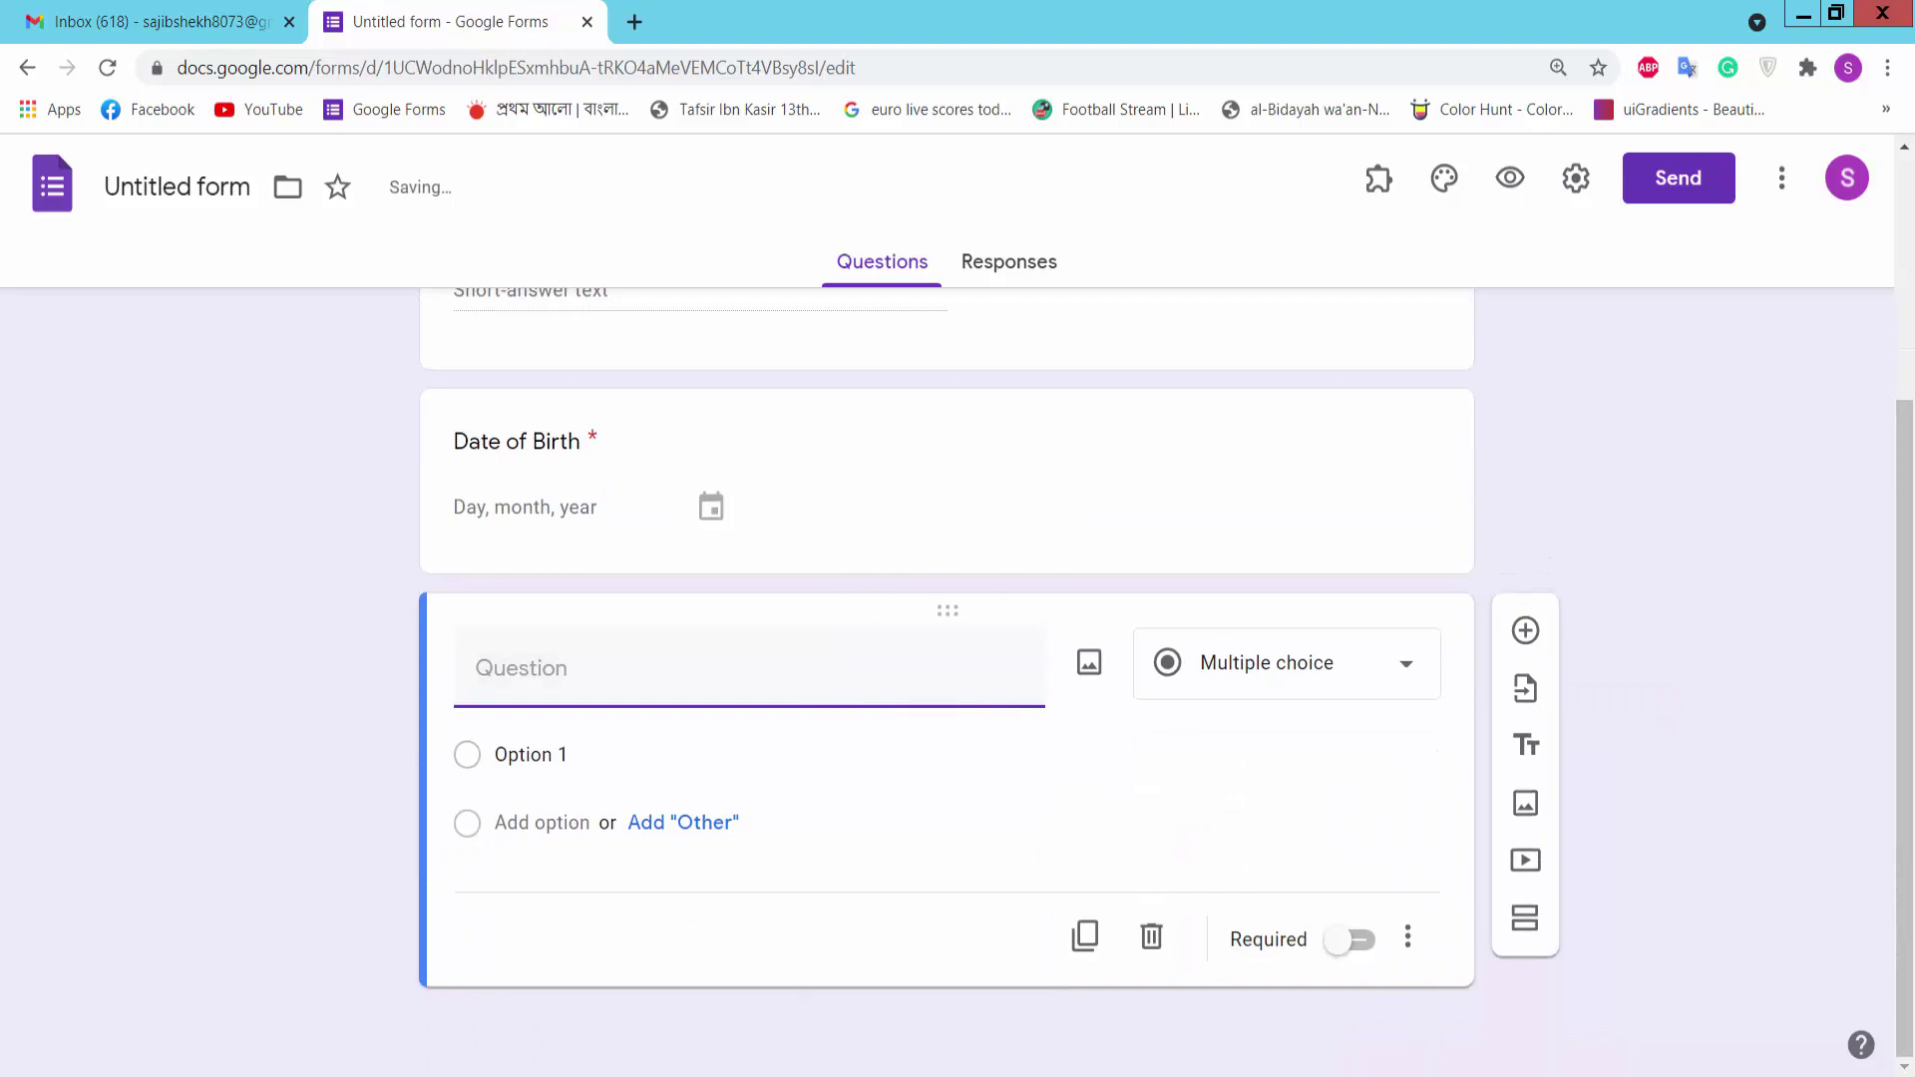
pyautogui.hotkey('alt', 'Tab')
pyautogui.moveTo(1452, 265); pyautogui.dragTo(1331, 266)
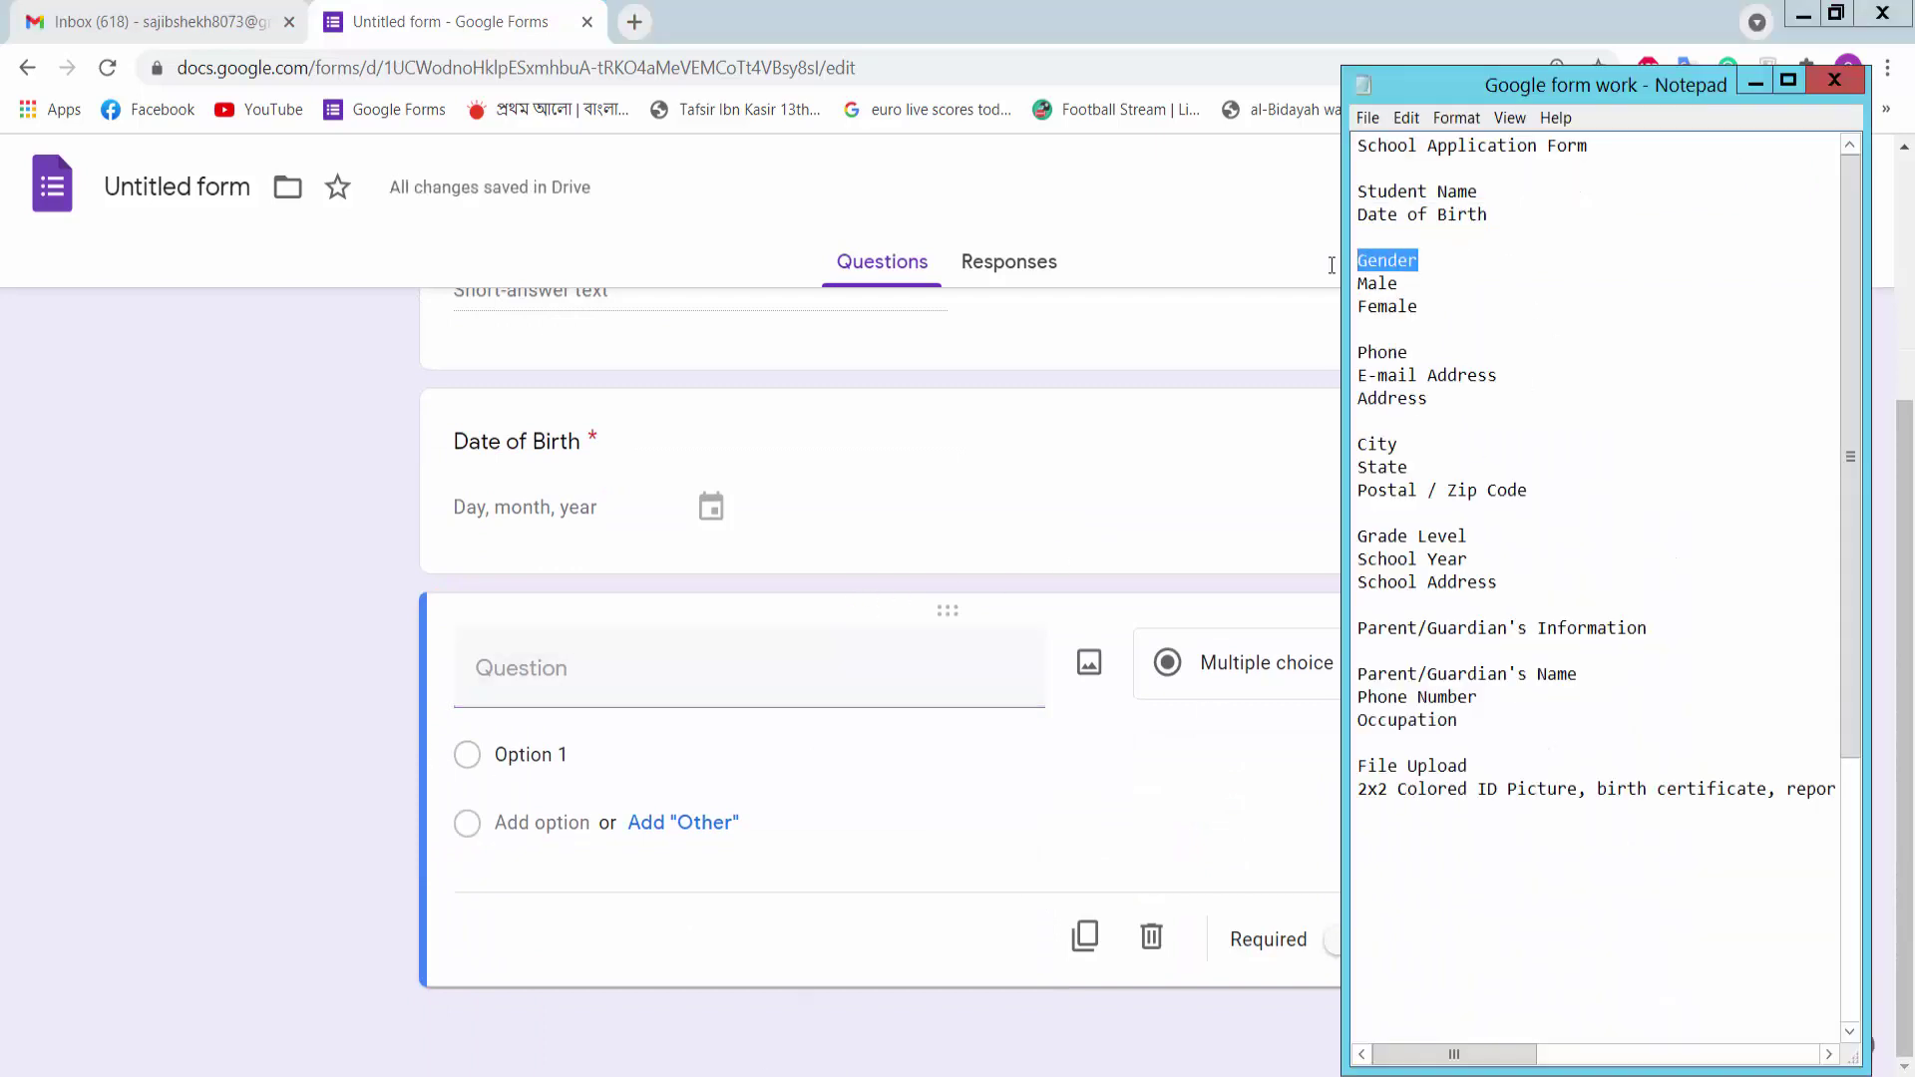
# Title the new question 'Gender' and make it a Checkboxes question
pyautogui.click(599, 666)
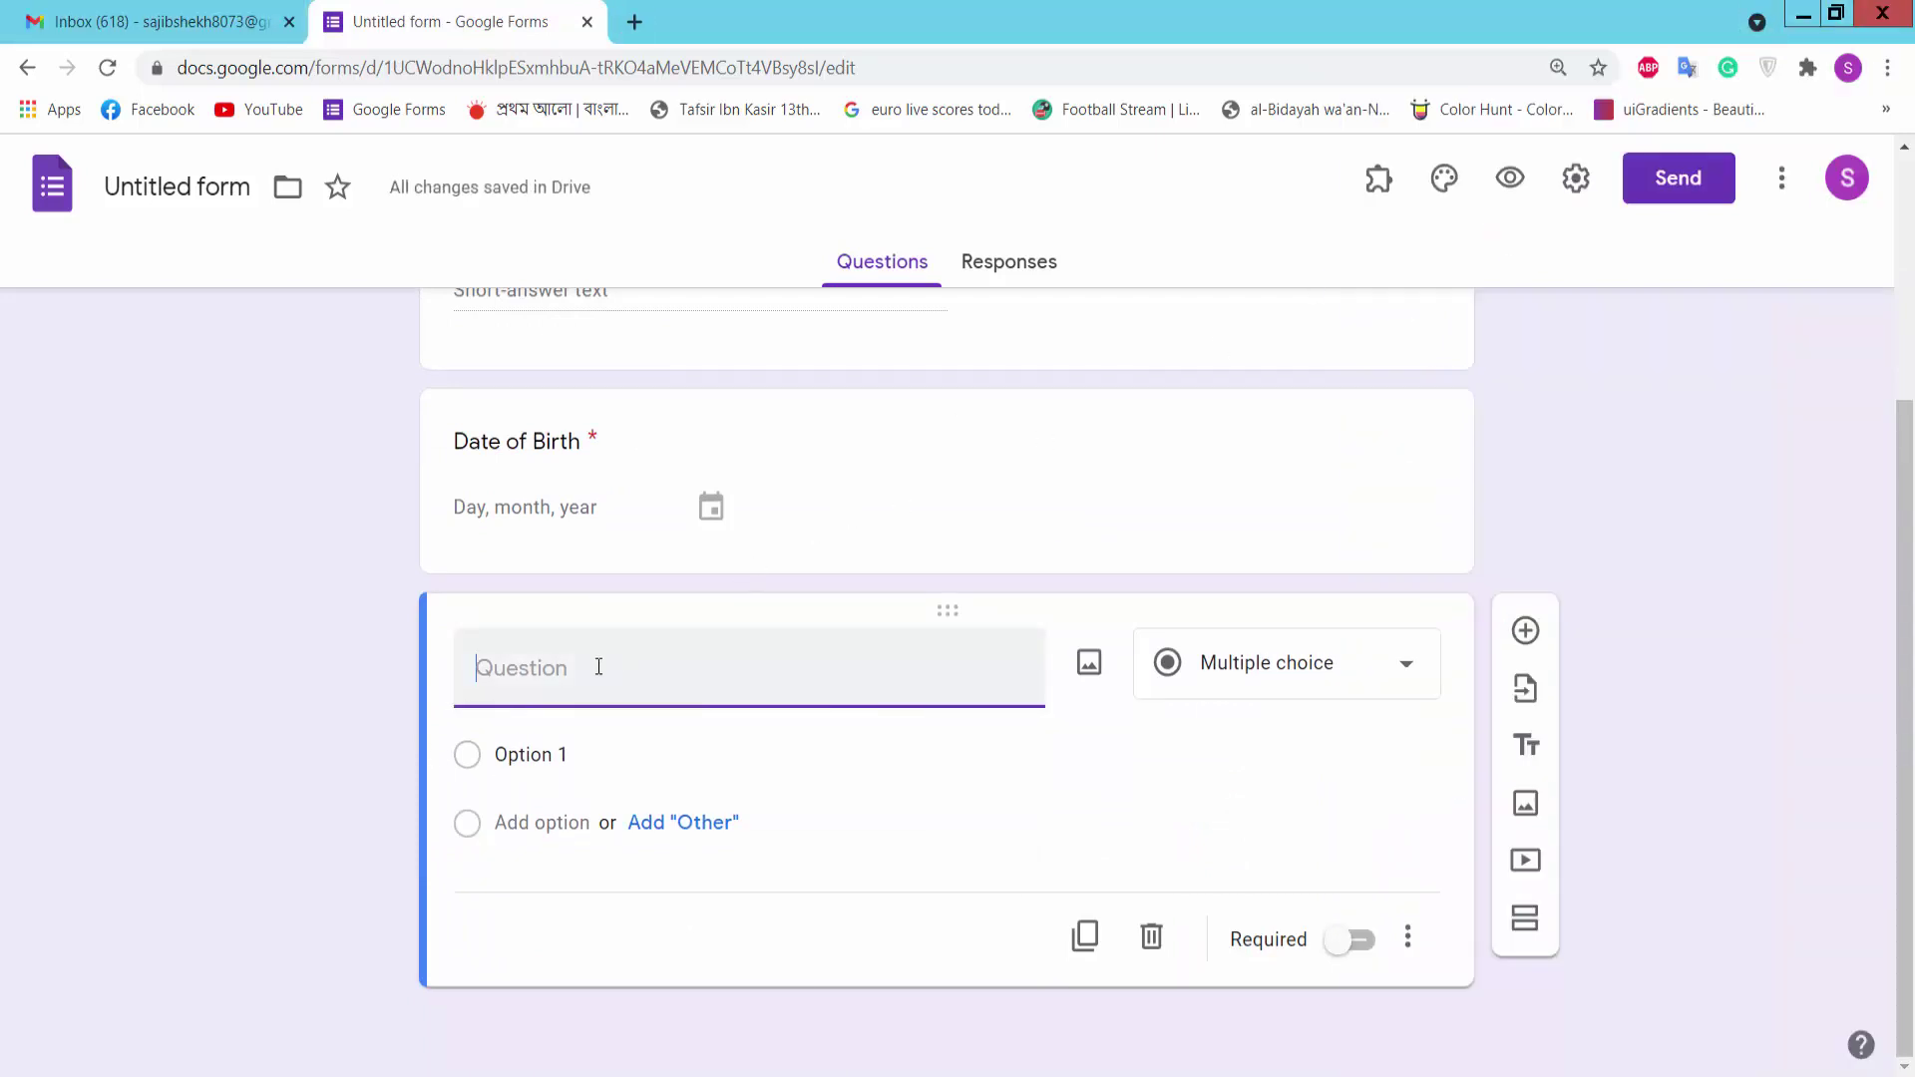
pyautogui.write('Gender')
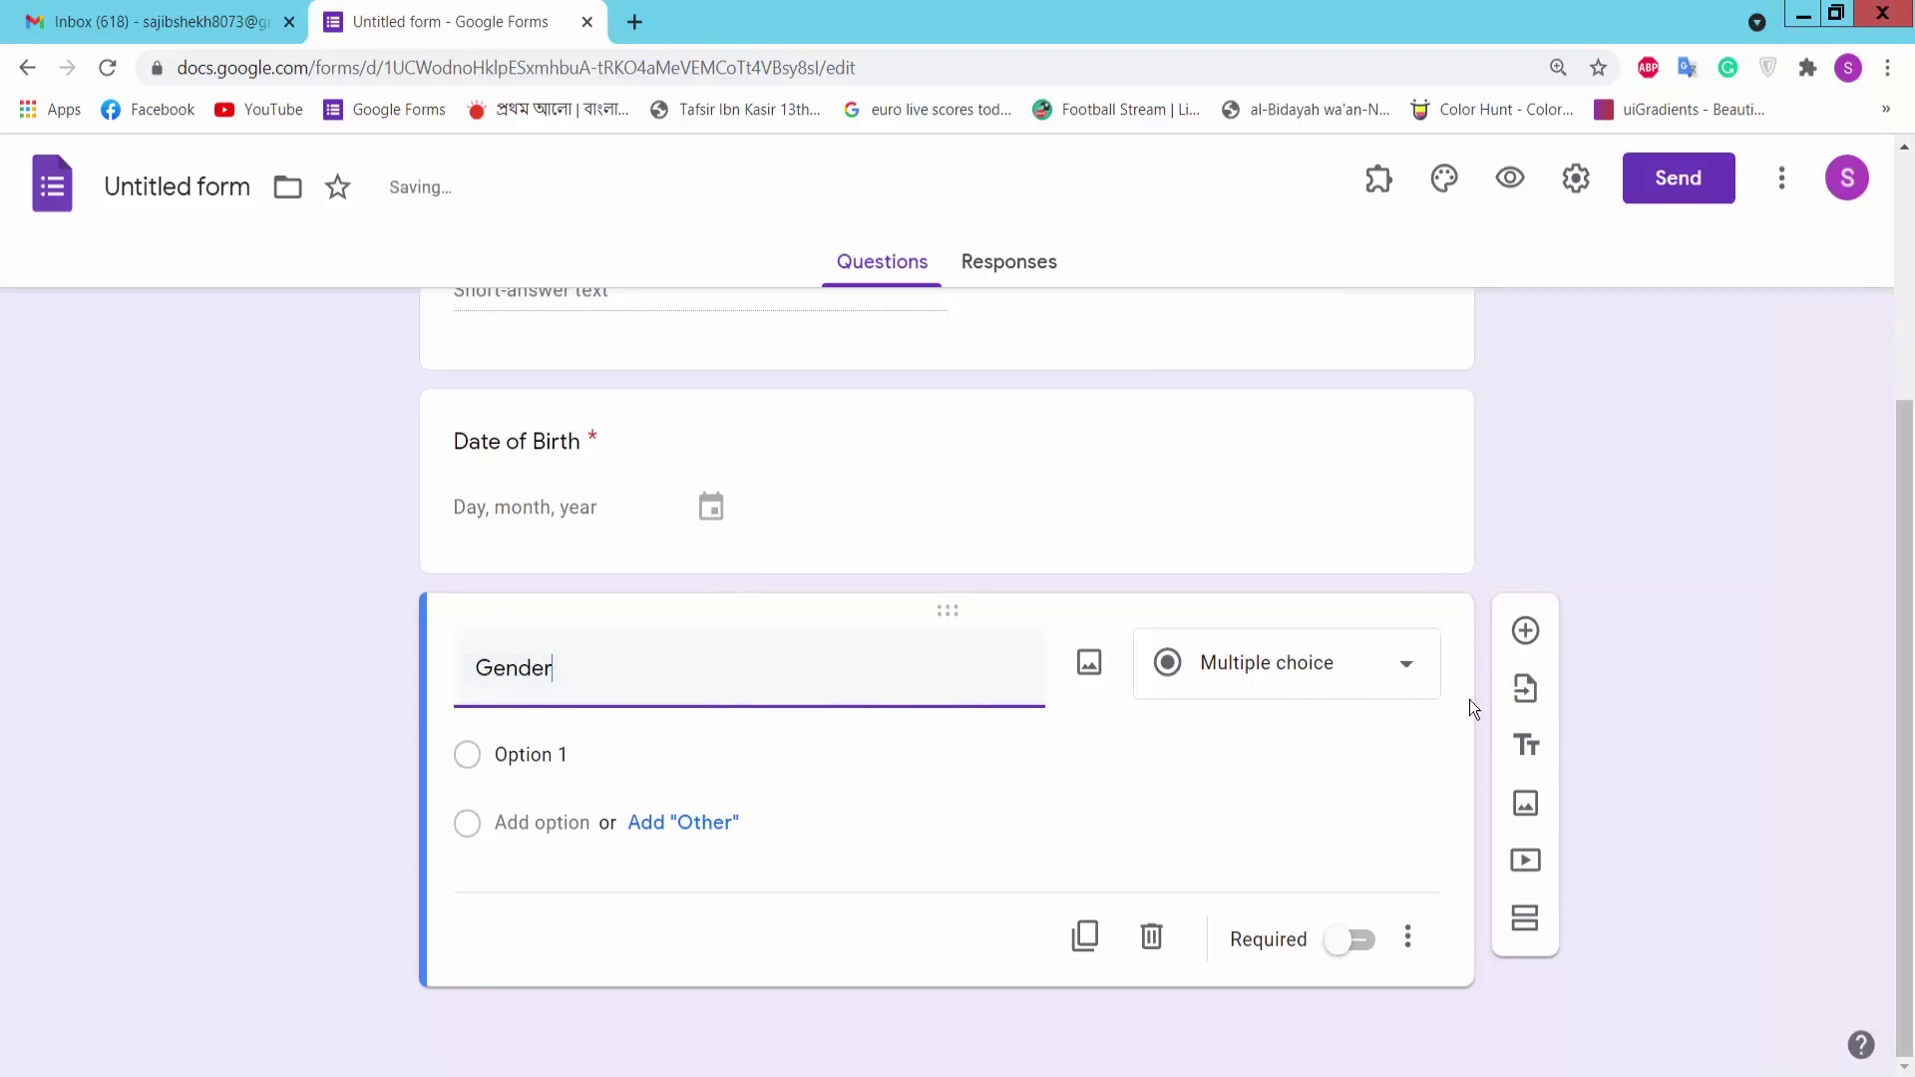
pyautogui.click(1335, 675)
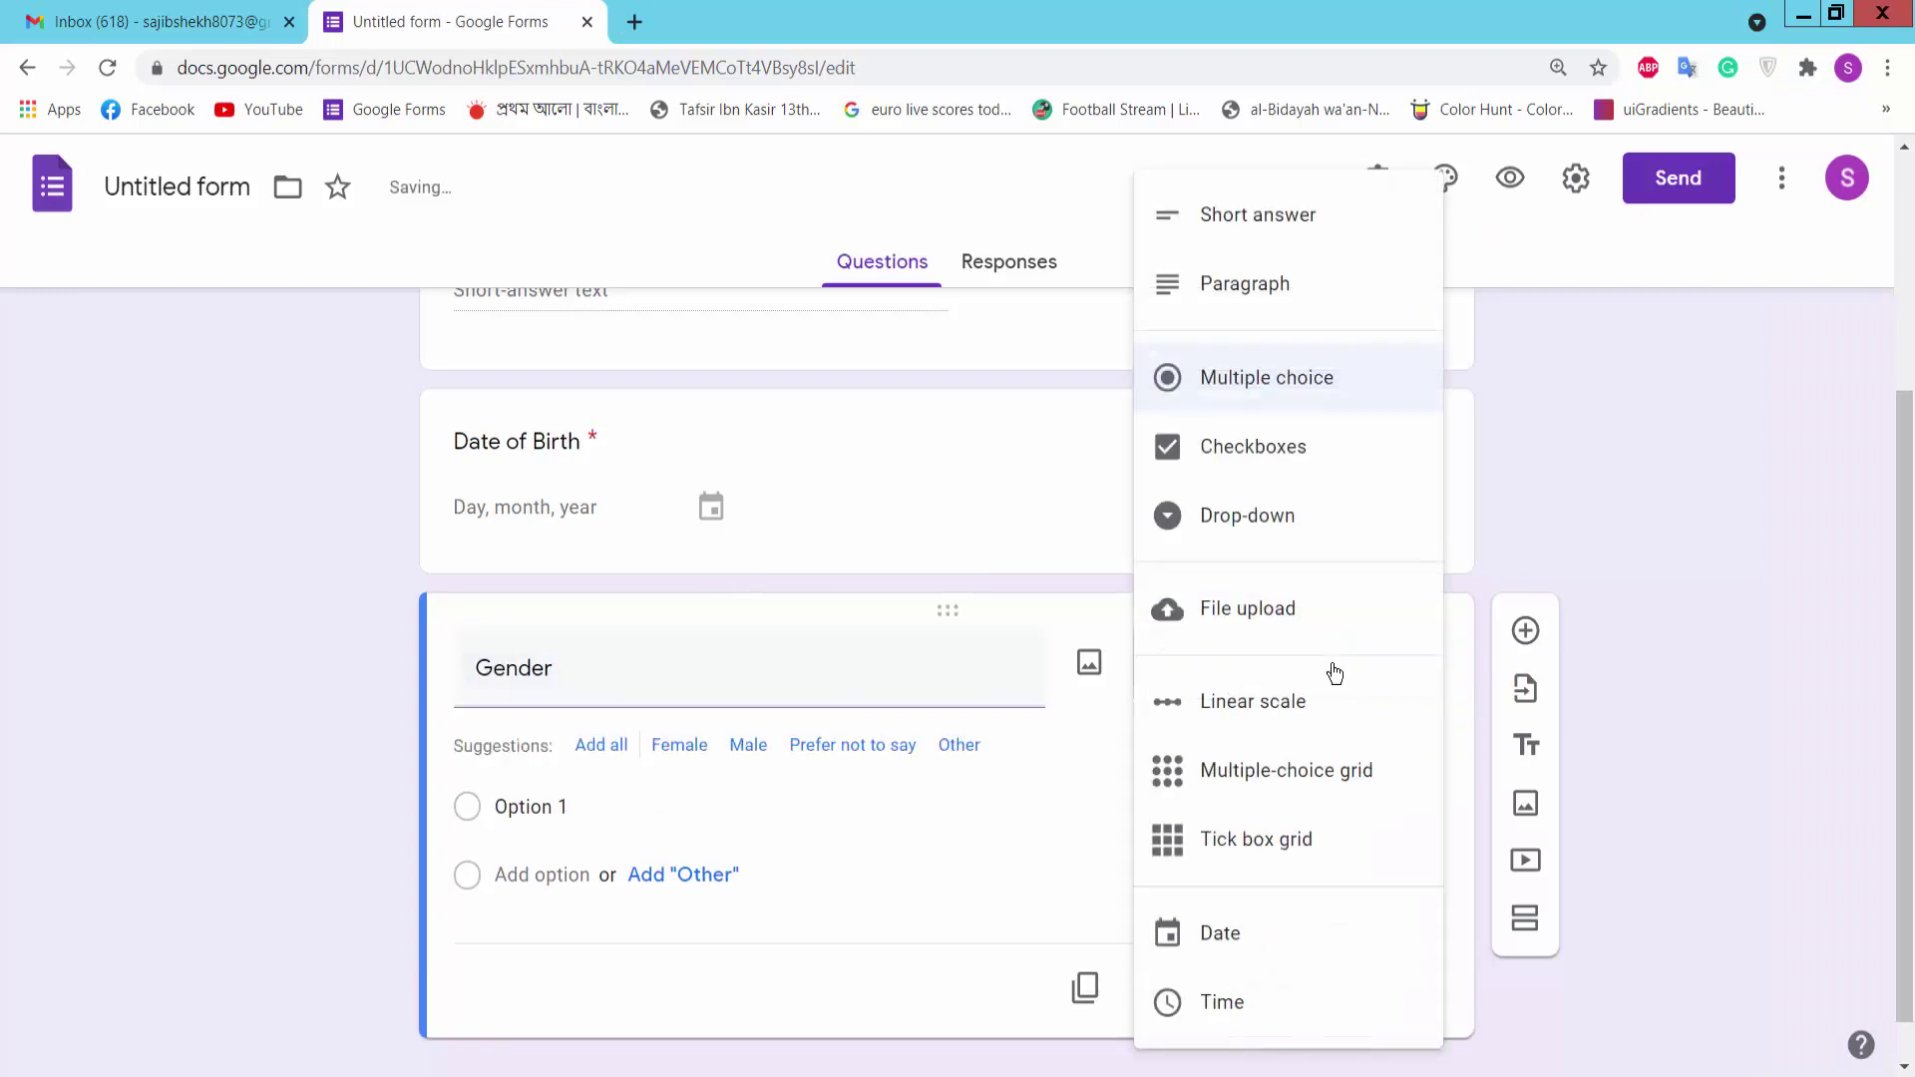
pyautogui.click(1254, 449)
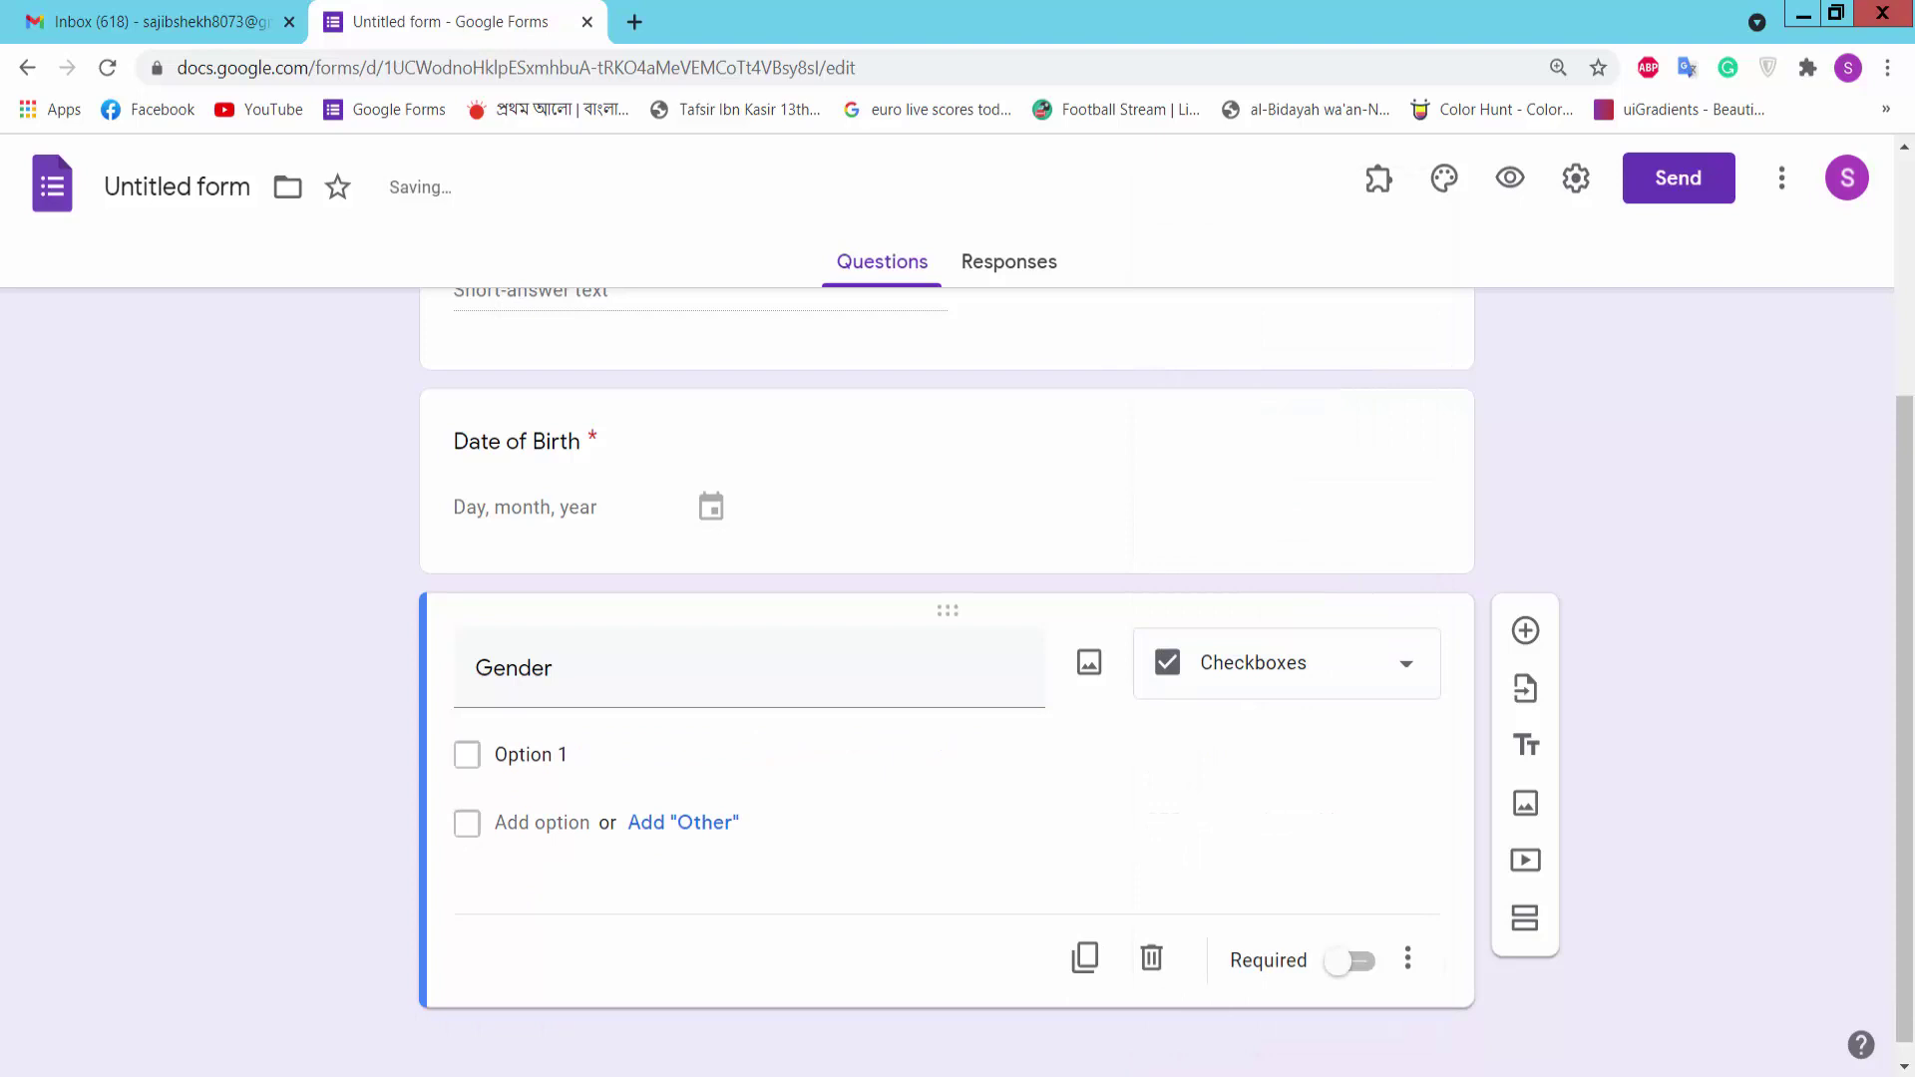
# Give Gender the options Male and Female and mark it required
pyautogui.hotkey('alt', 'Tab')
pyautogui.moveTo(1401, 284); pyautogui.dragTo(1343, 288)
pyautogui.hotkey('ctrl', 'c')
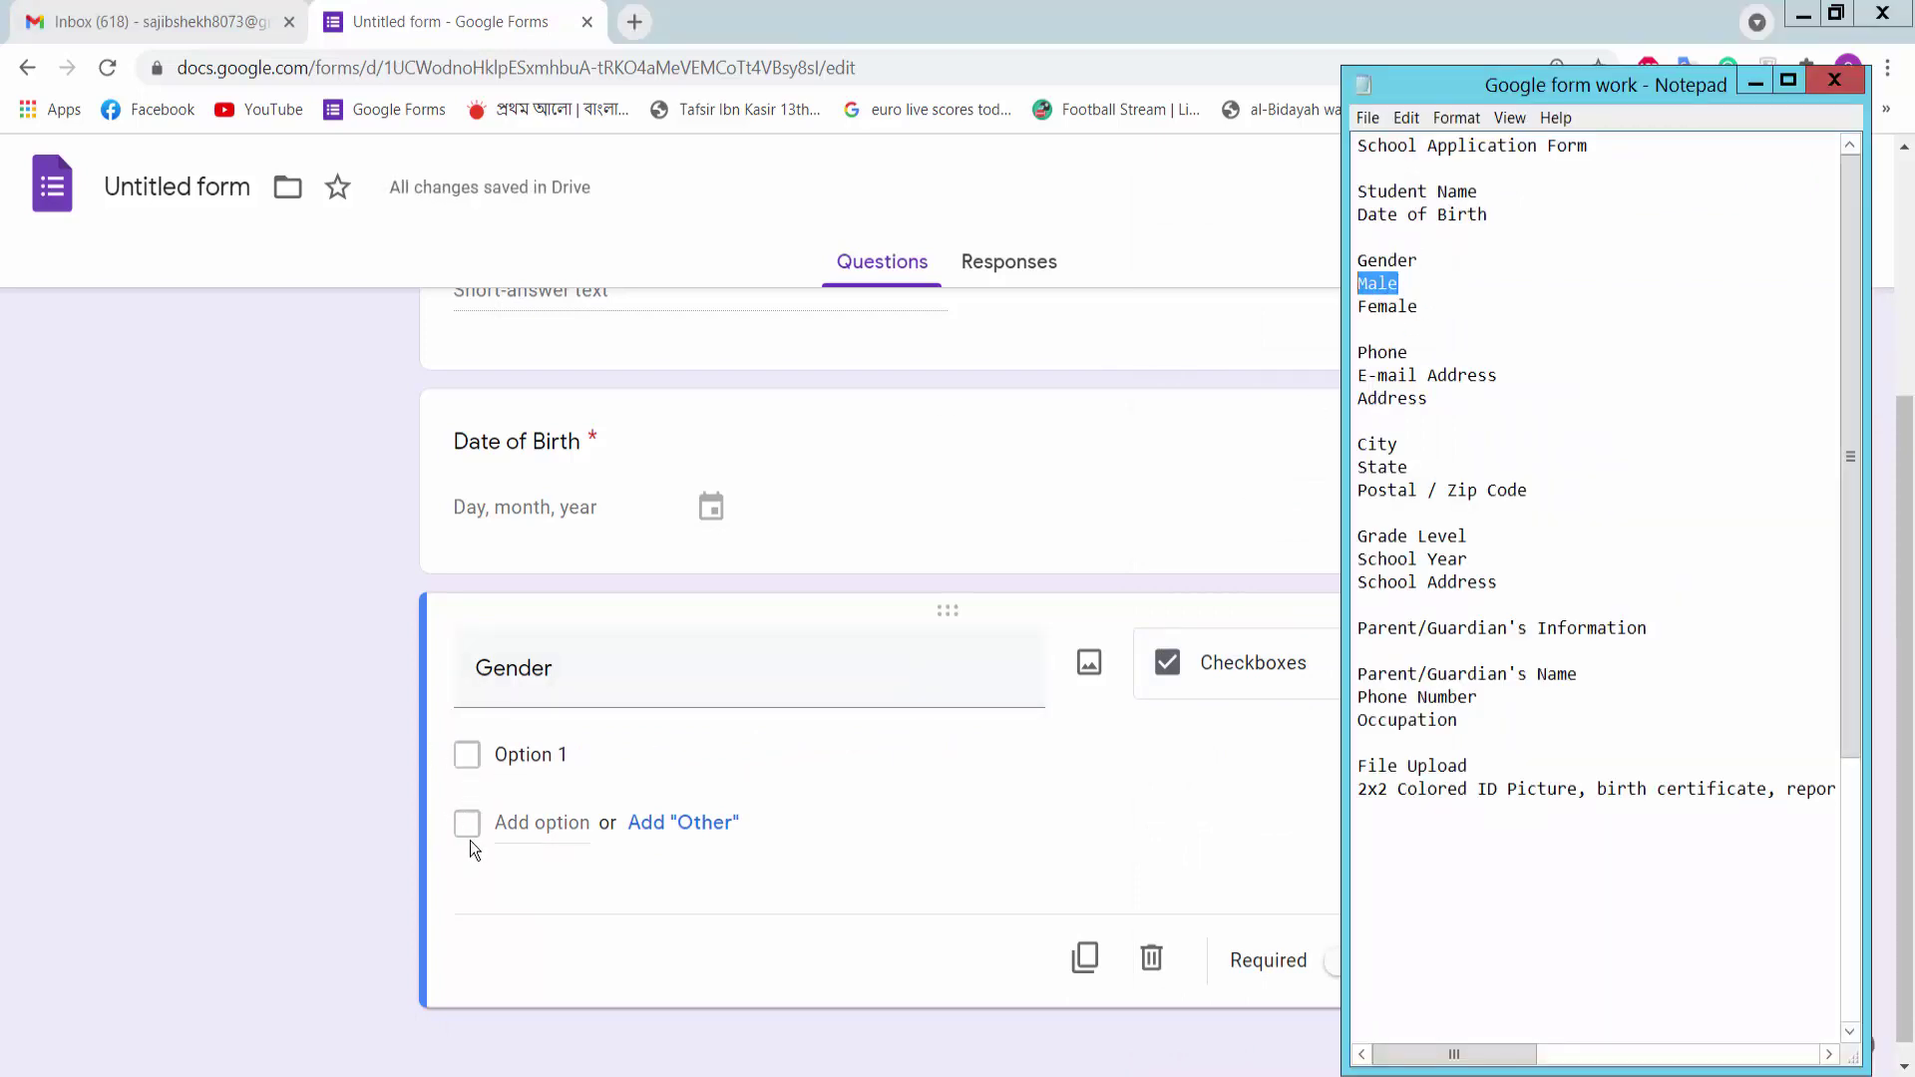
pyautogui.click(514, 755)
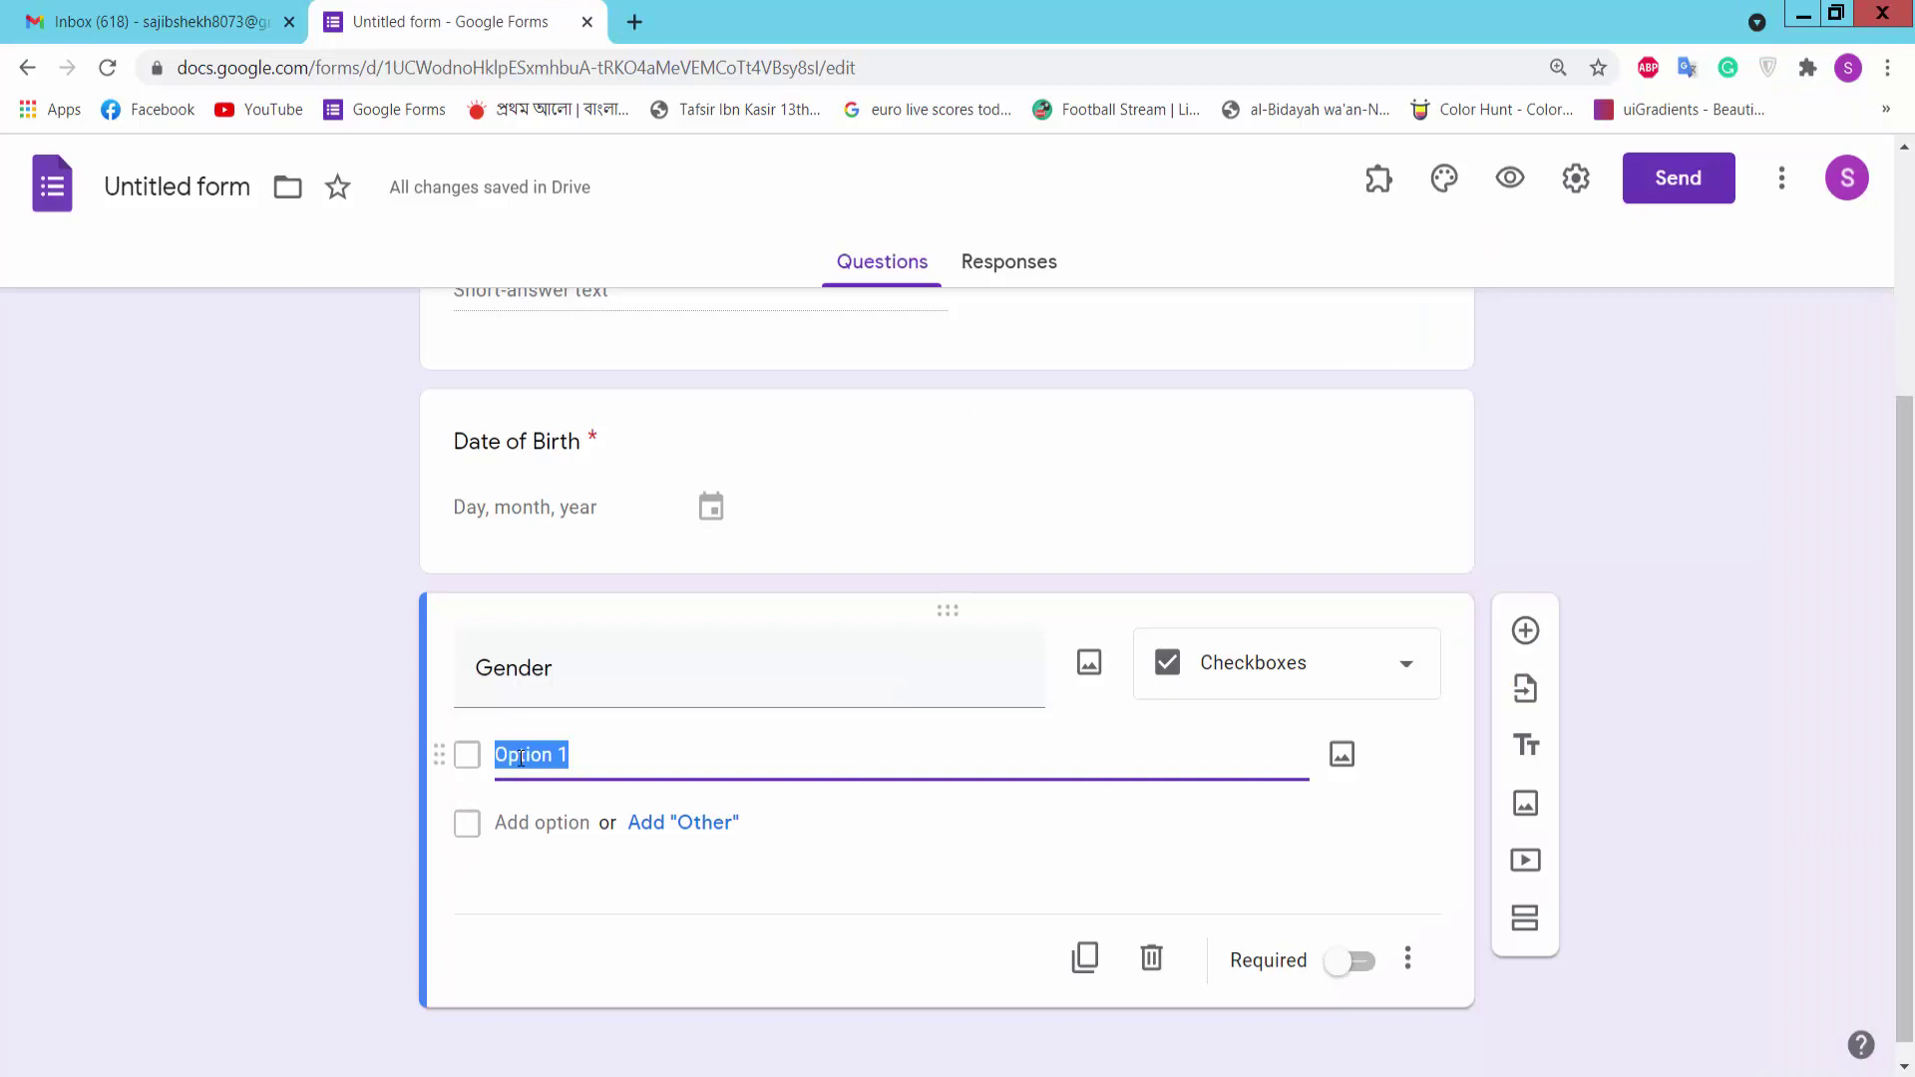
pyautogui.hotkey('ctrl', 'v')
pyautogui.hotkey('alt', 'Tab')
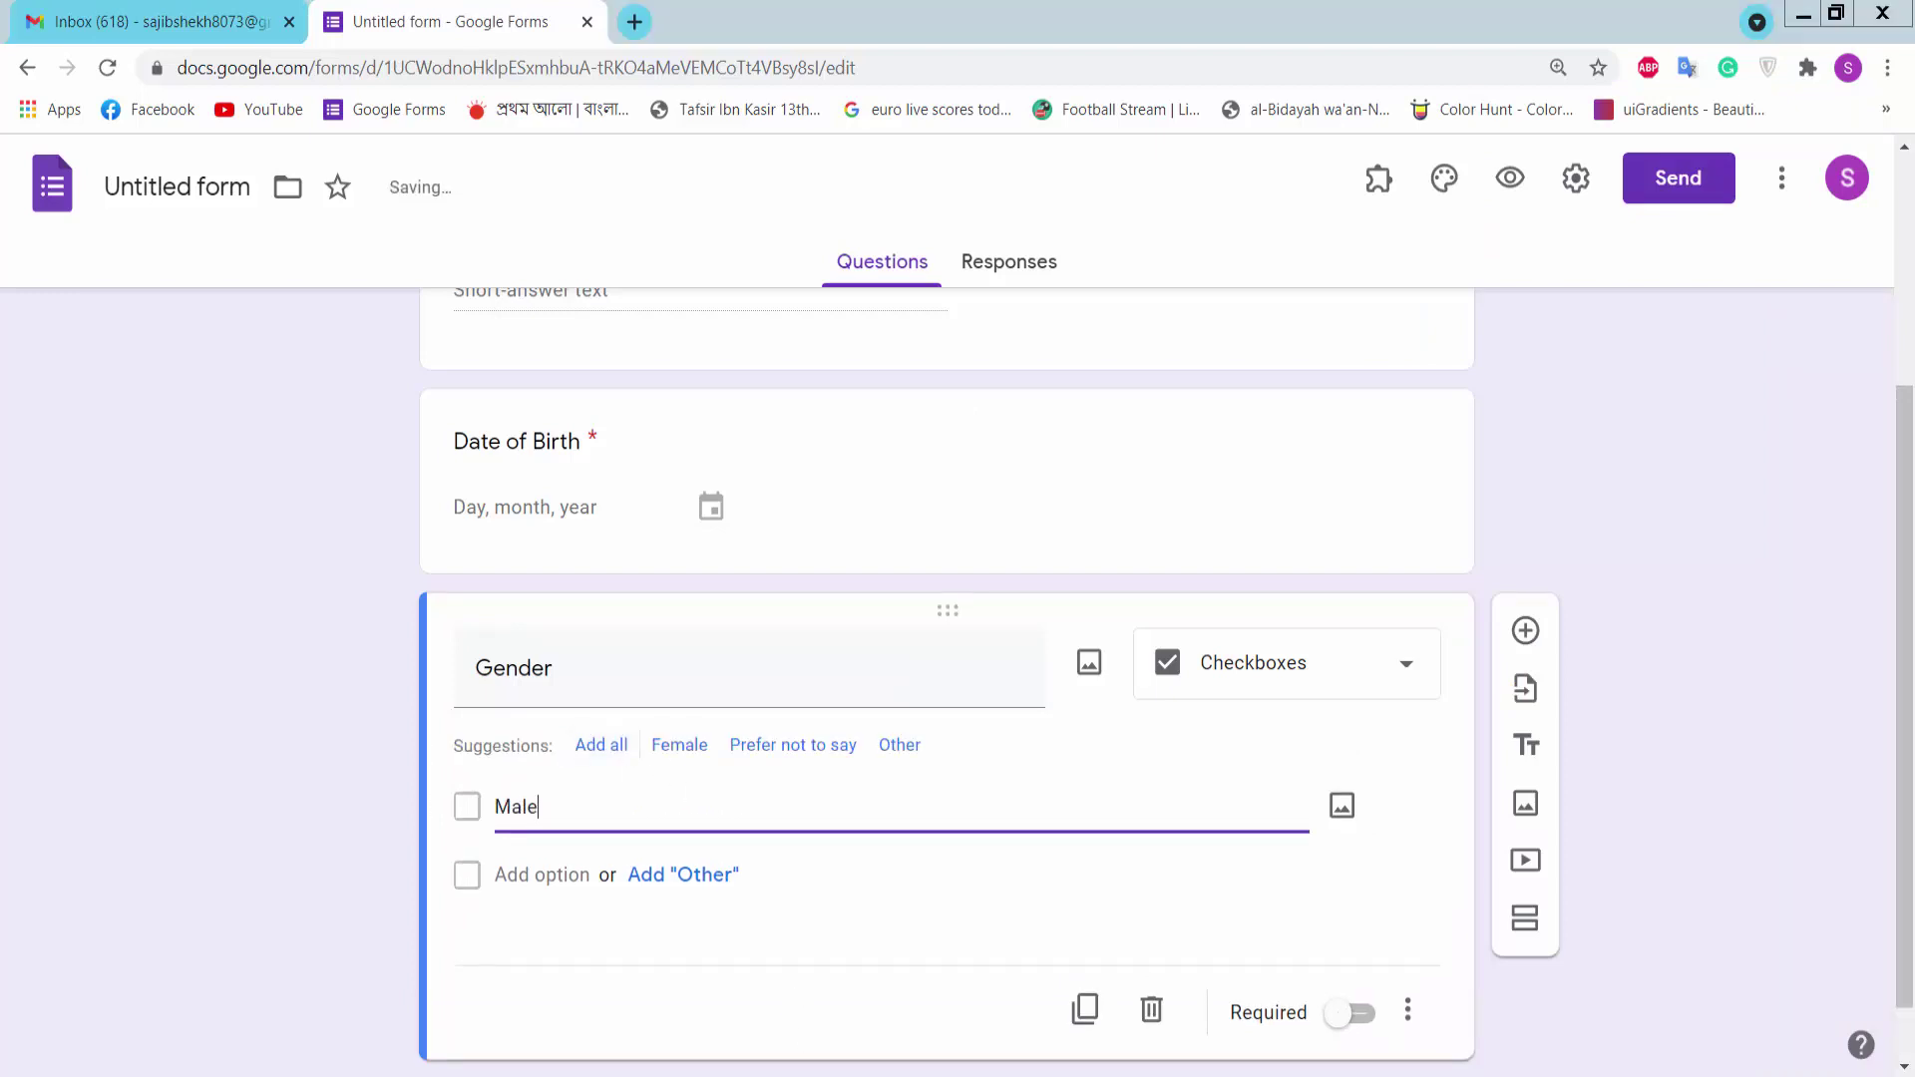
pyautogui.moveTo(1422, 309); pyautogui.dragTo(1302, 311)
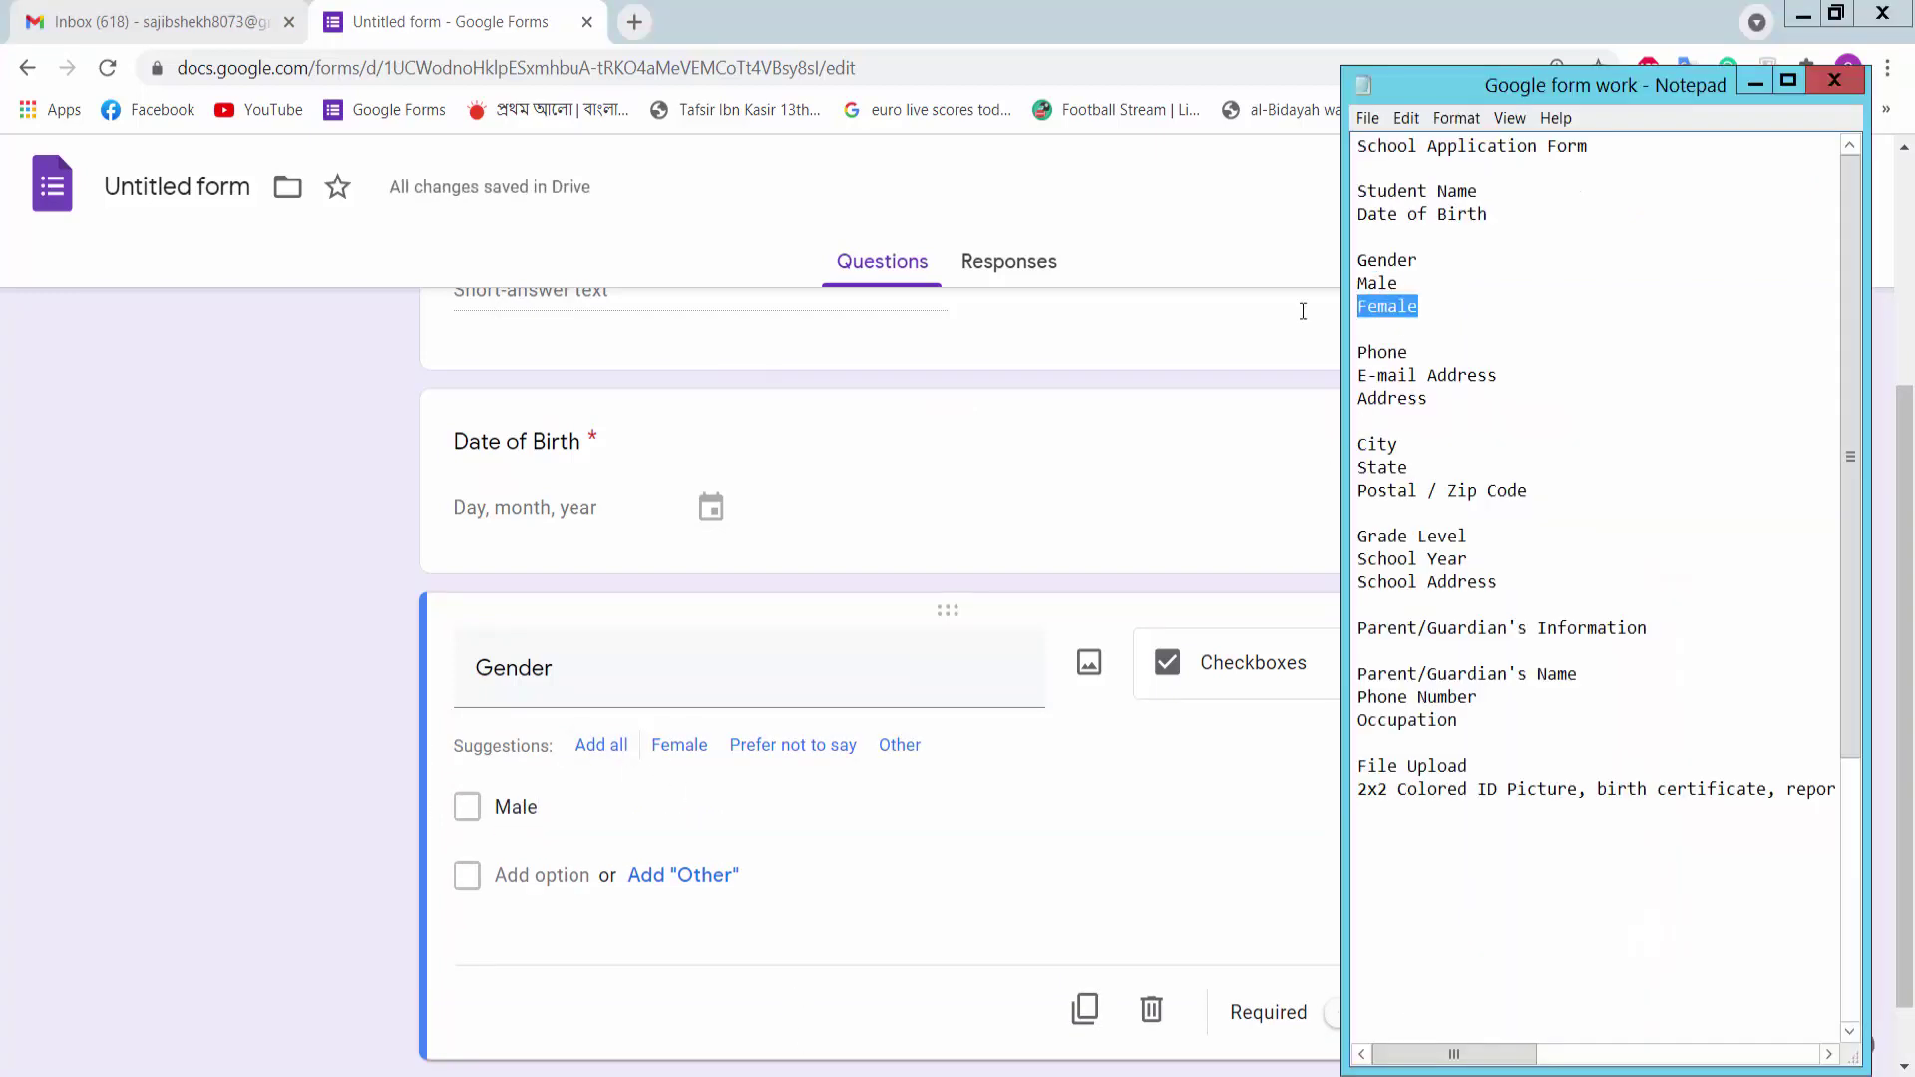
pyautogui.hotkey('ctrl', 'c')
pyautogui.click(521, 877)
pyautogui.hotkey('ctrl', 'v')
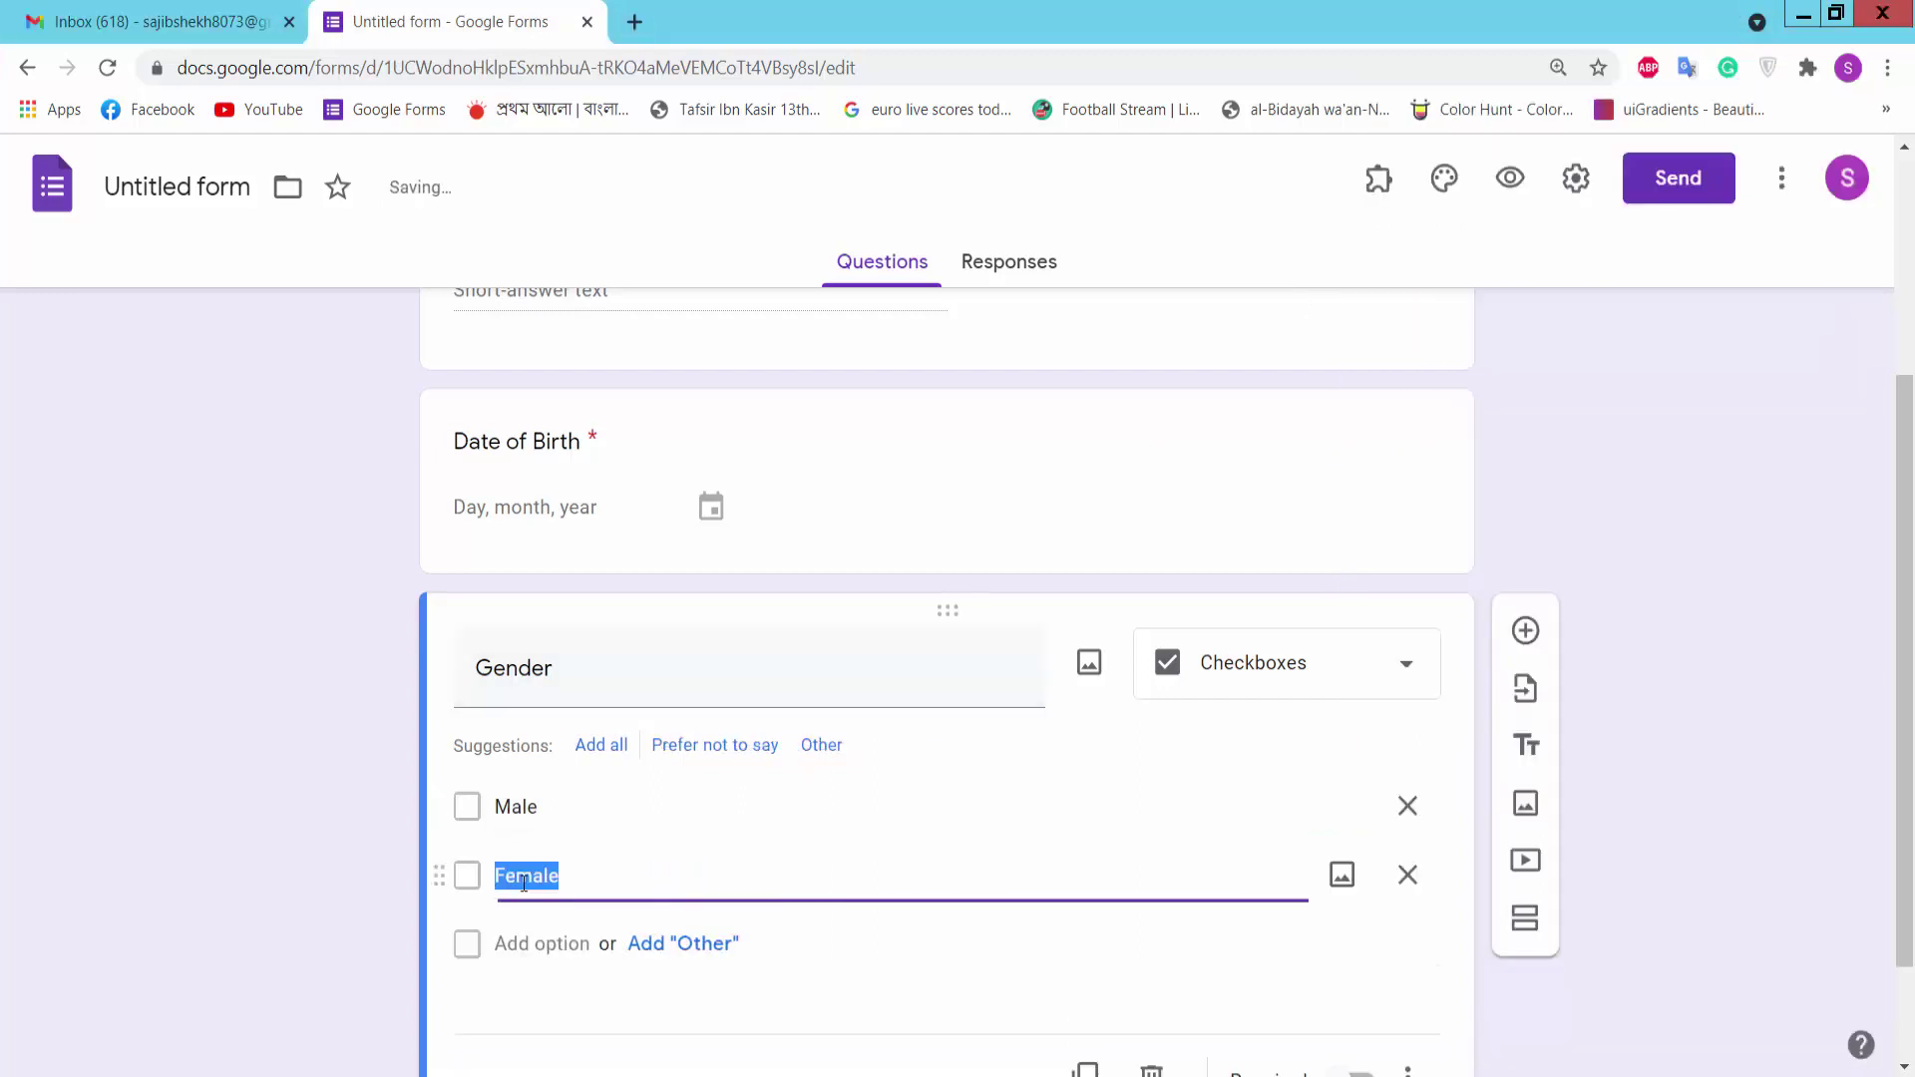
pyautogui.scroll(-1, 886, 751)
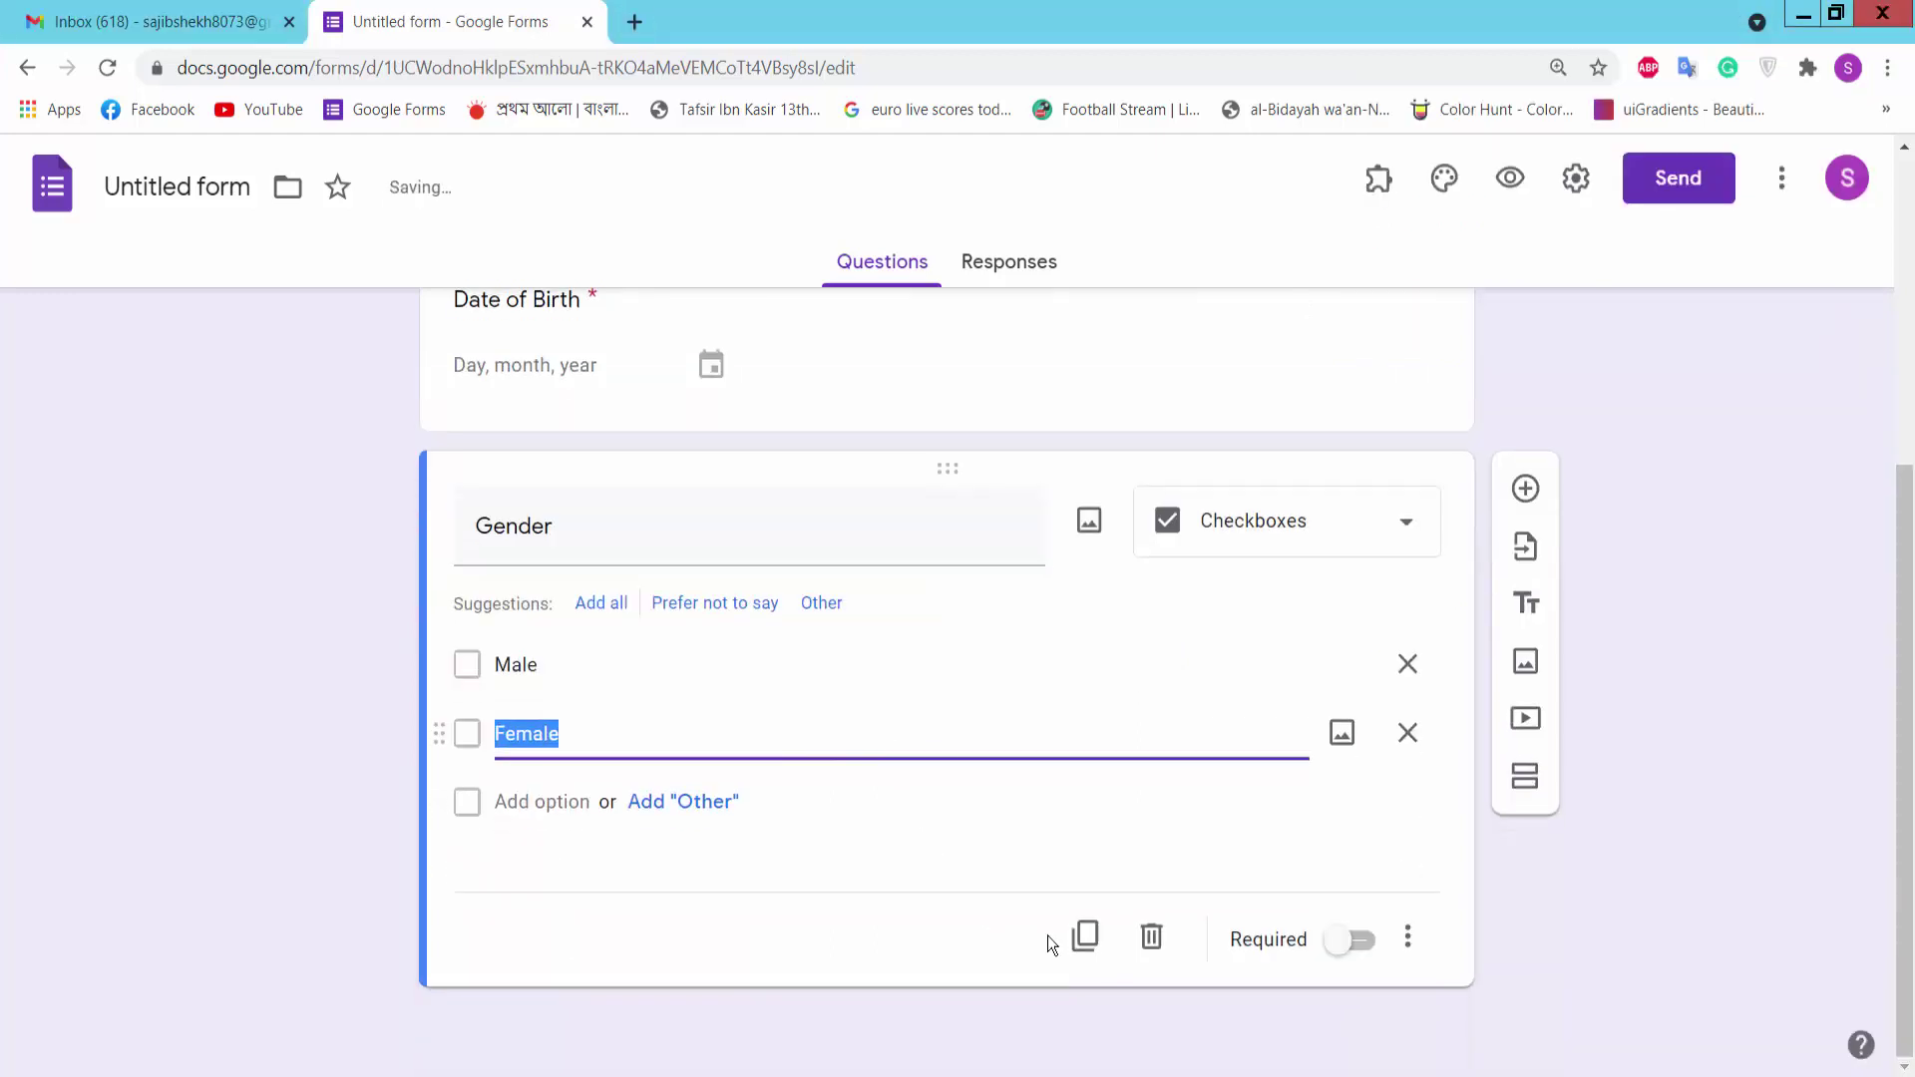
pyautogui.click(1358, 939)
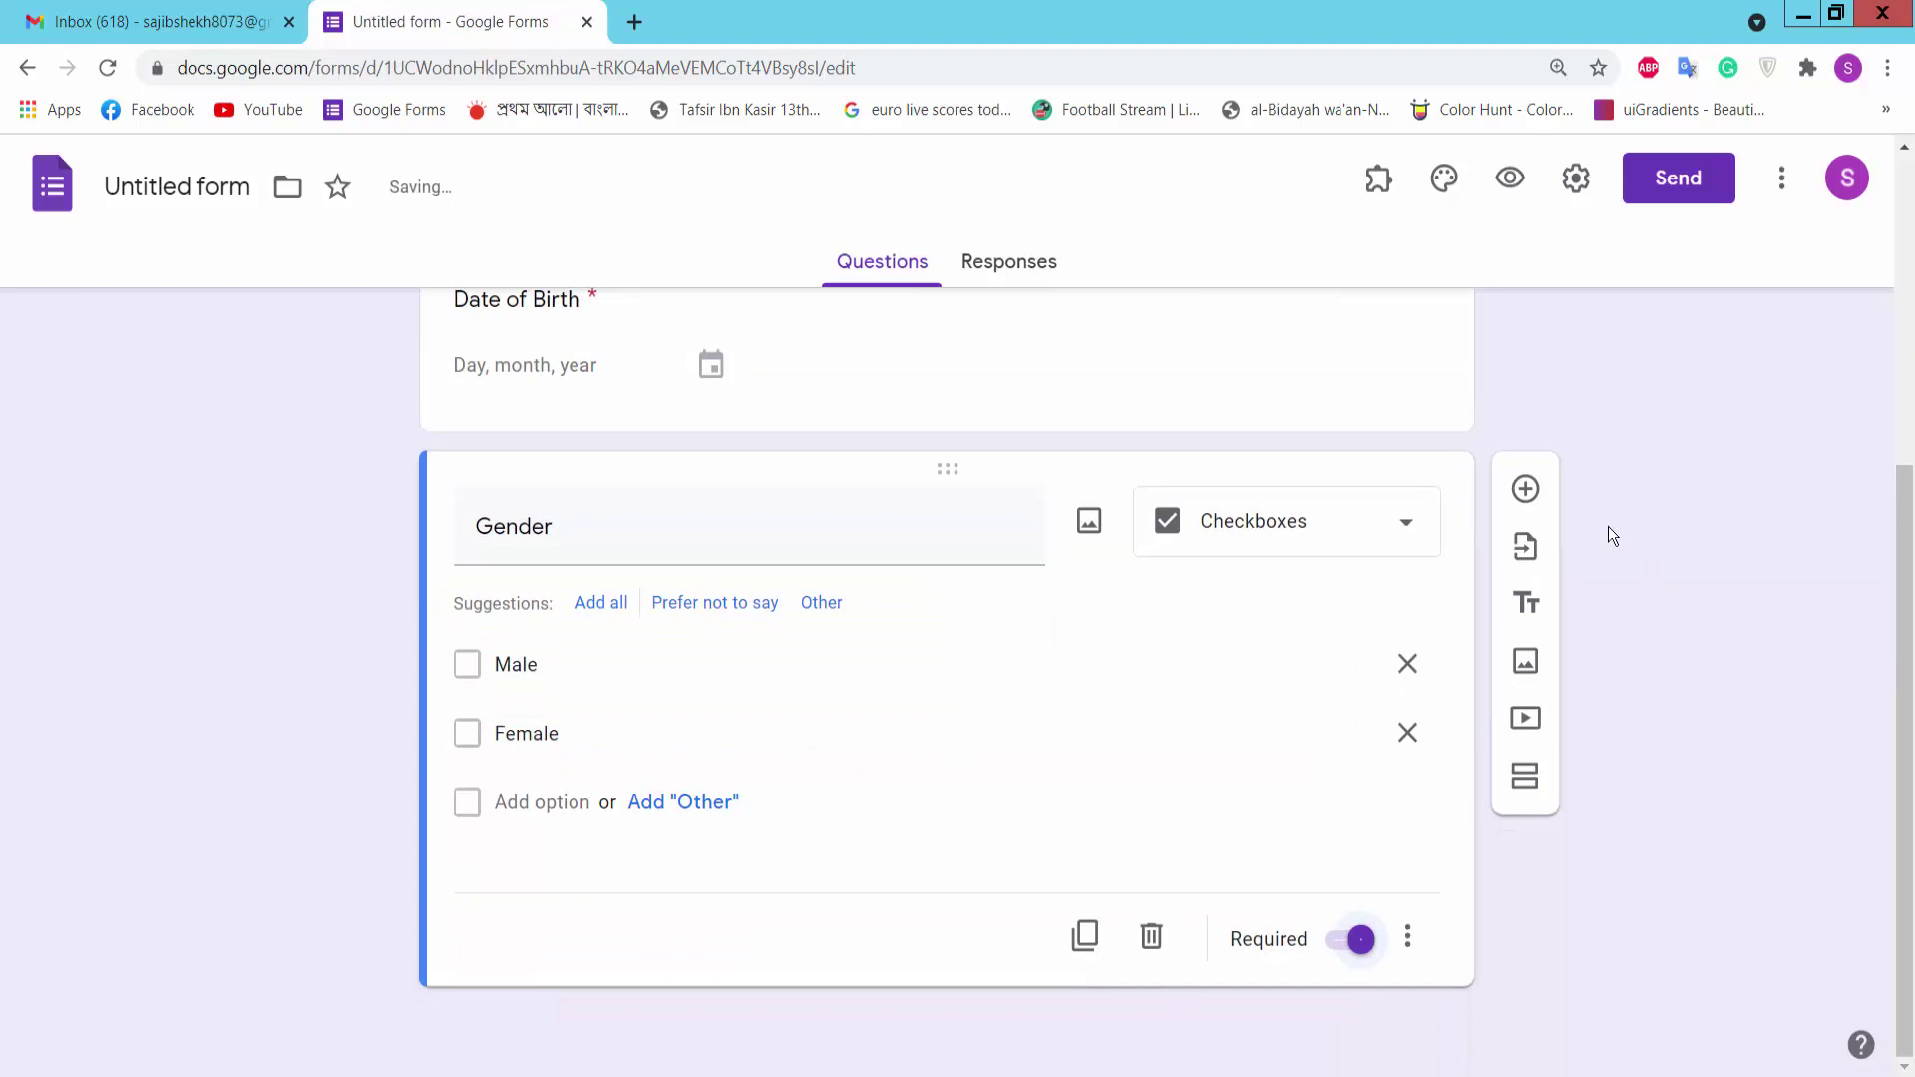
# Add a new question below Gender and select 'Phone' in the notes
pyautogui.click(1527, 490)
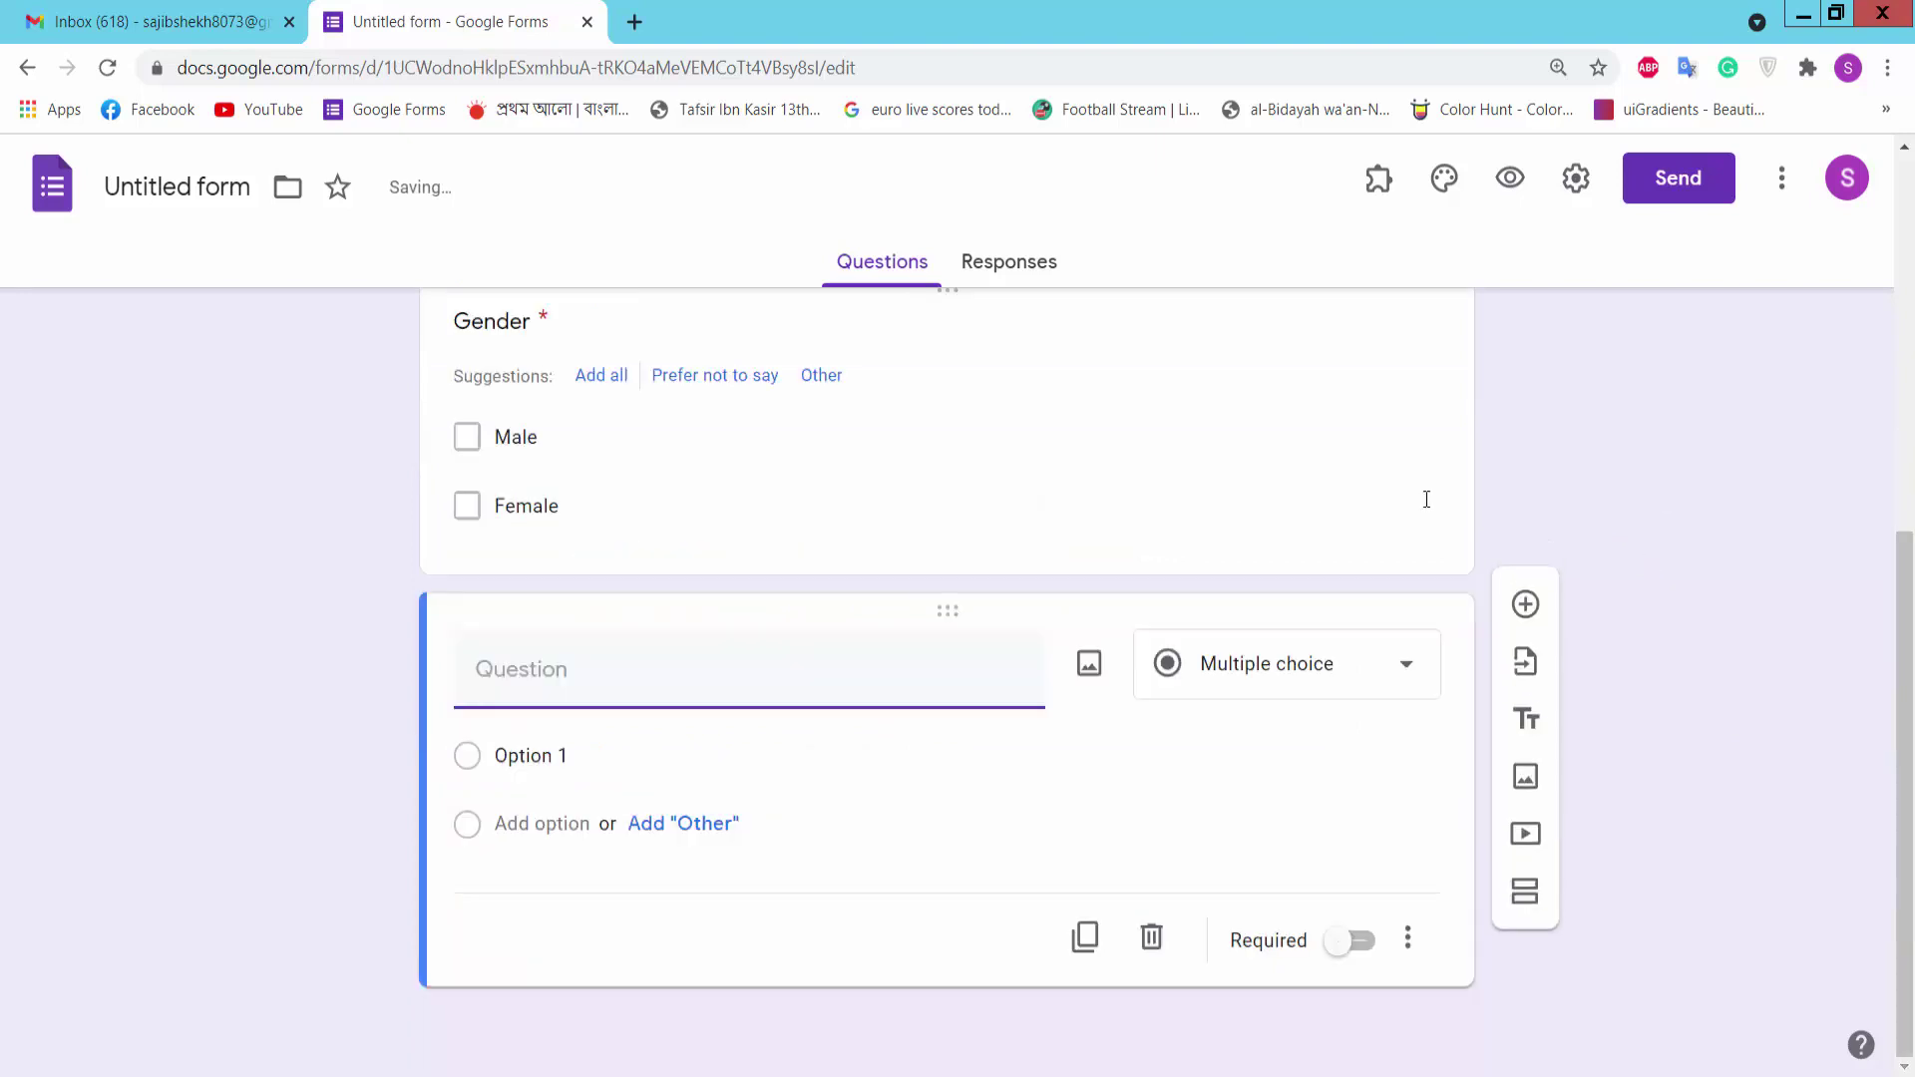
pyautogui.hotkey('alt', 'Tab')
pyautogui.moveTo(1410, 352); pyautogui.dragTo(1345, 352)
pyautogui.hotkey('ctrl', 'c')
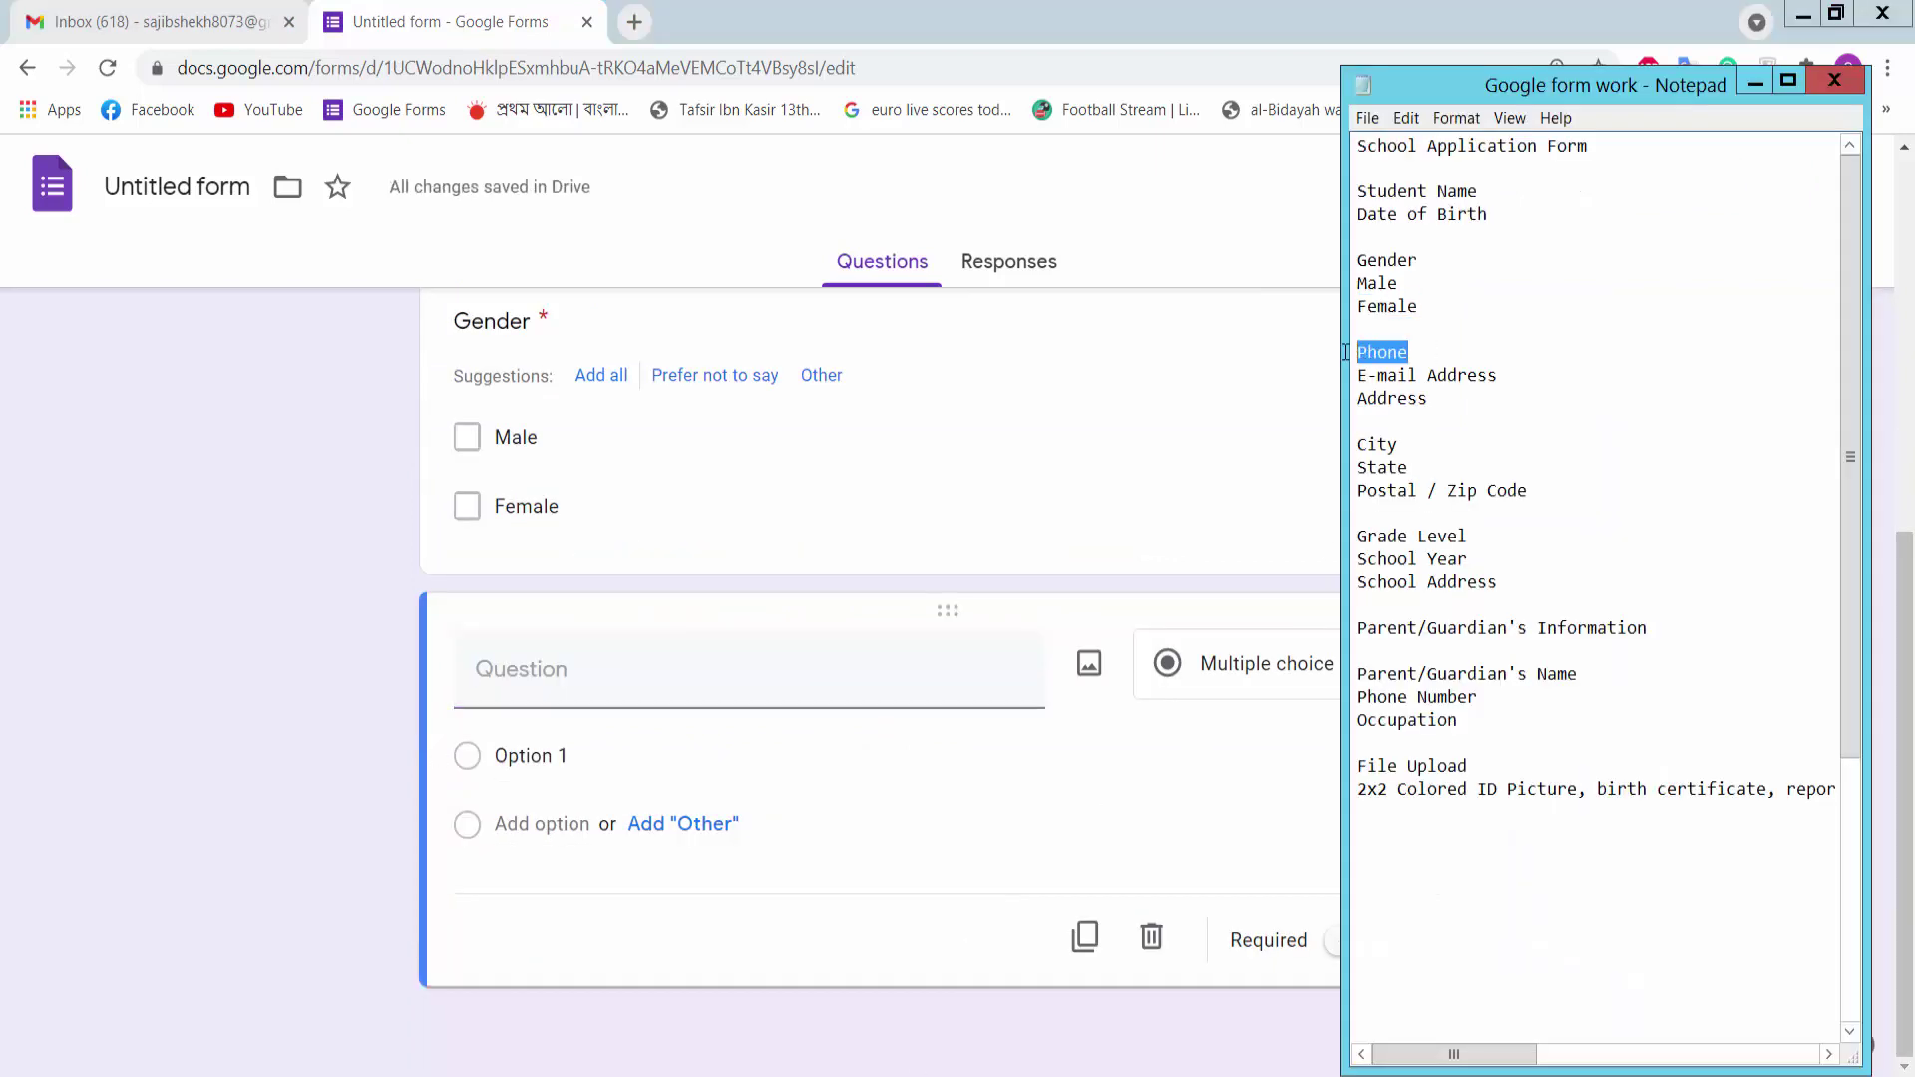
# Title the new question 'Phone' and mark it required
pyautogui.click(524, 674)
pyautogui.hotkey('ctrl', 'v')
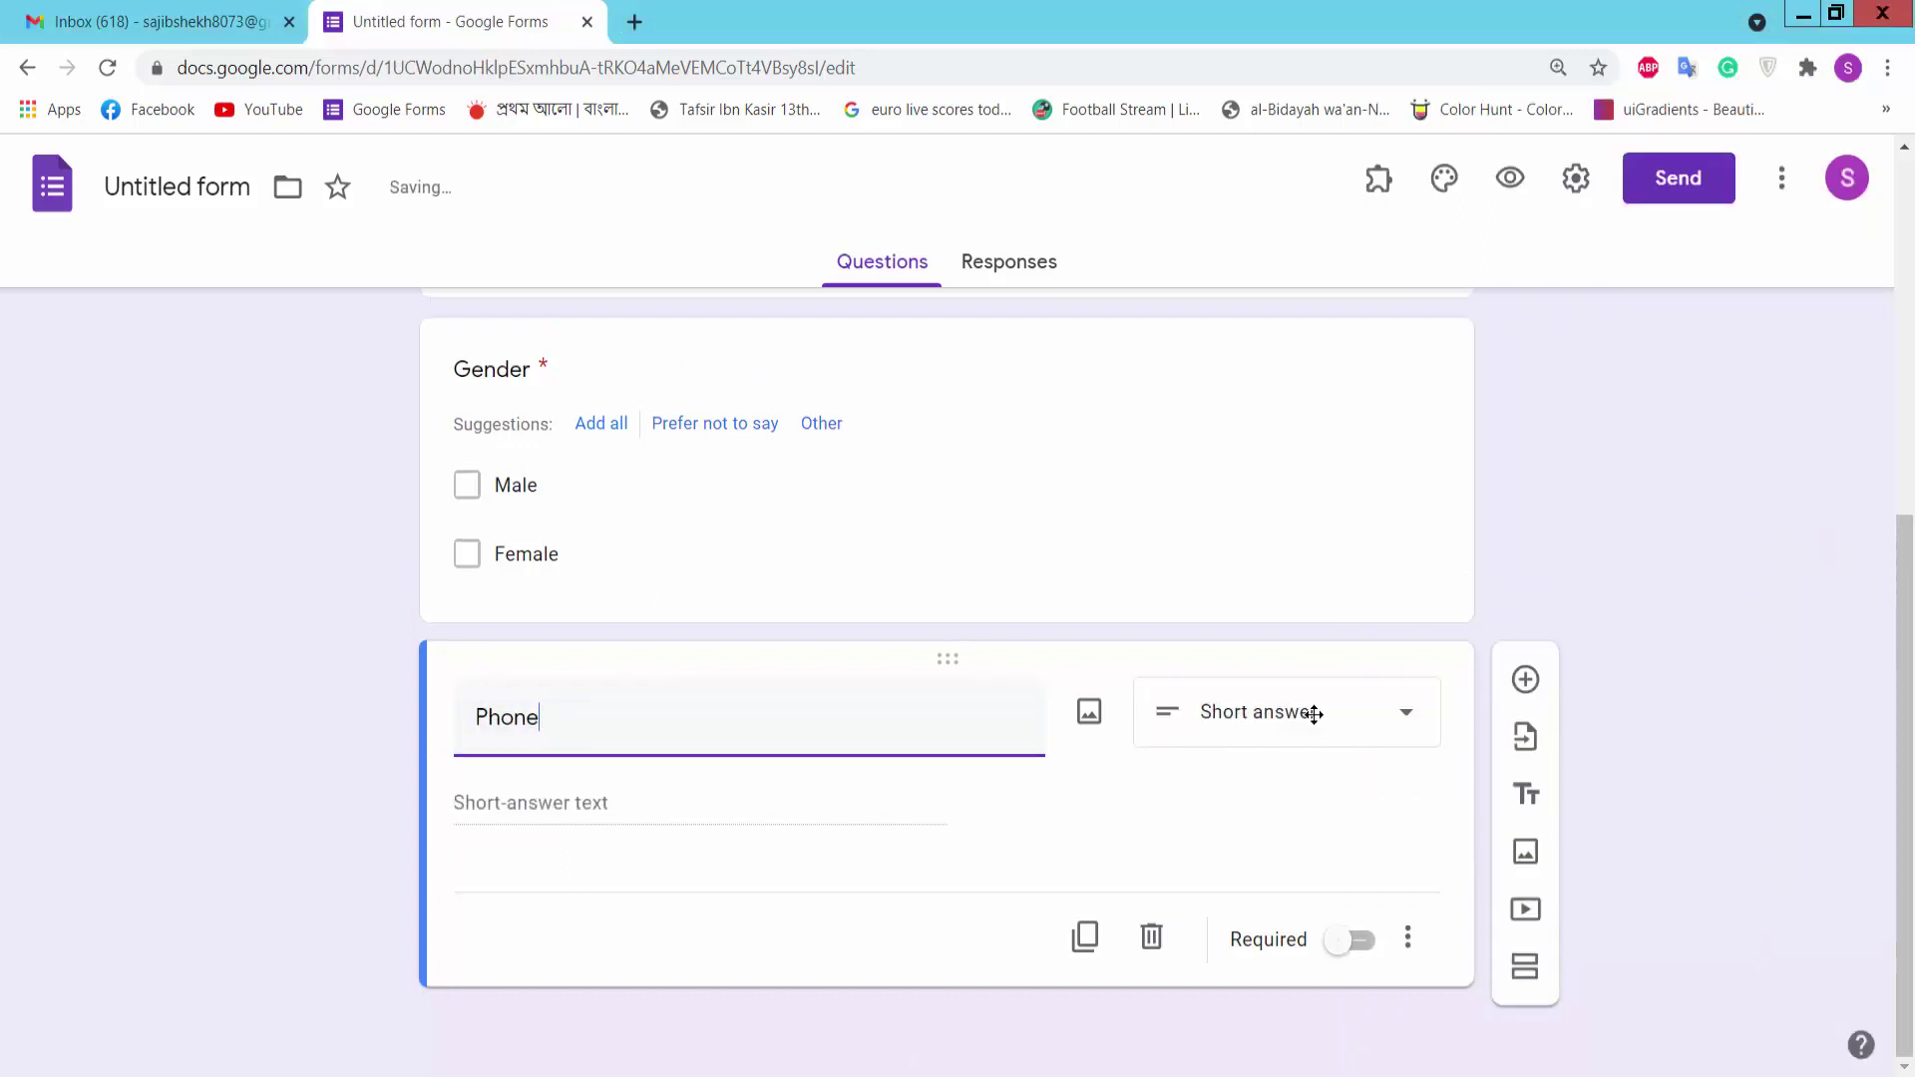
pyautogui.click(1359, 939)
# Add a required short-answer 'E-mail Address' question
pyautogui.click(1526, 680)
pyautogui.hotkey('alt', 'Tab')
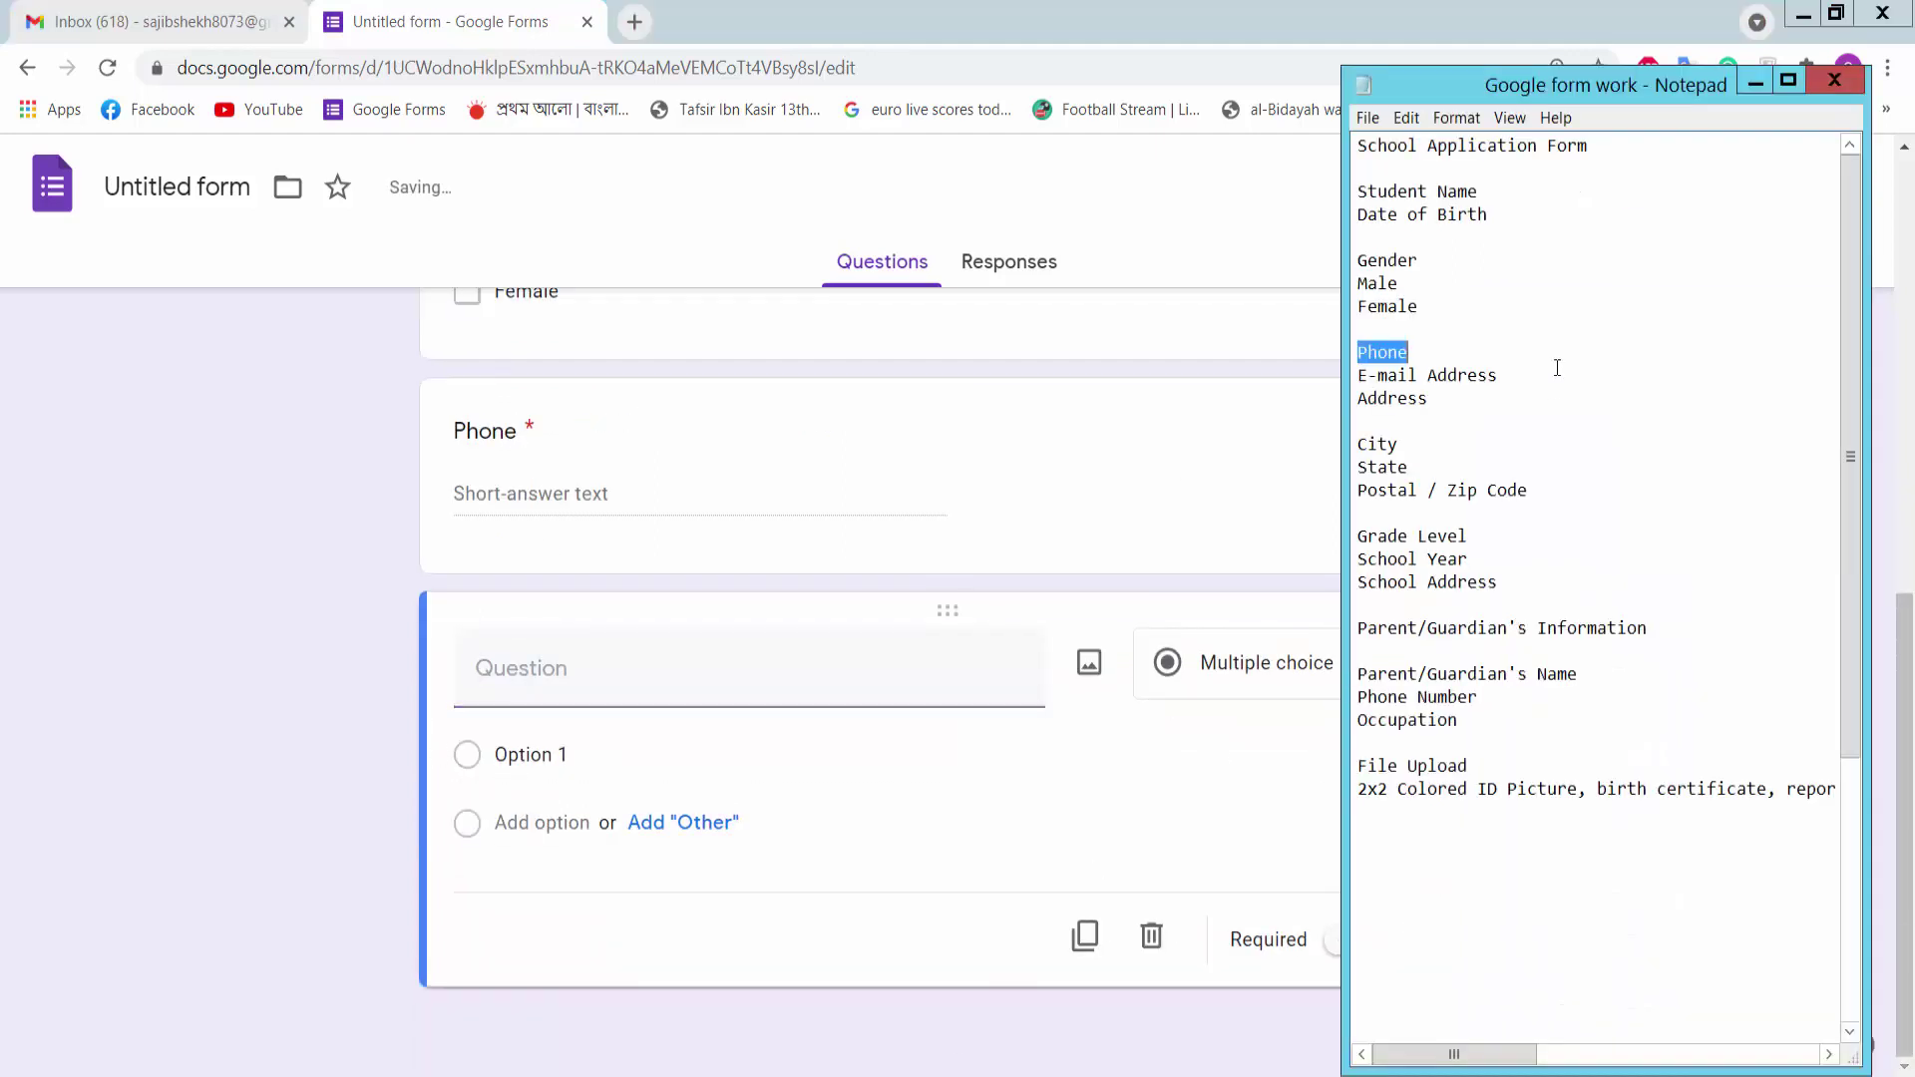
pyautogui.moveTo(1498, 375); pyautogui.dragTo(1354, 384)
pyautogui.hotkey('ctrl', 'c')
pyautogui.click(662, 662)
pyautogui.hotkey('ctrl', 'v')
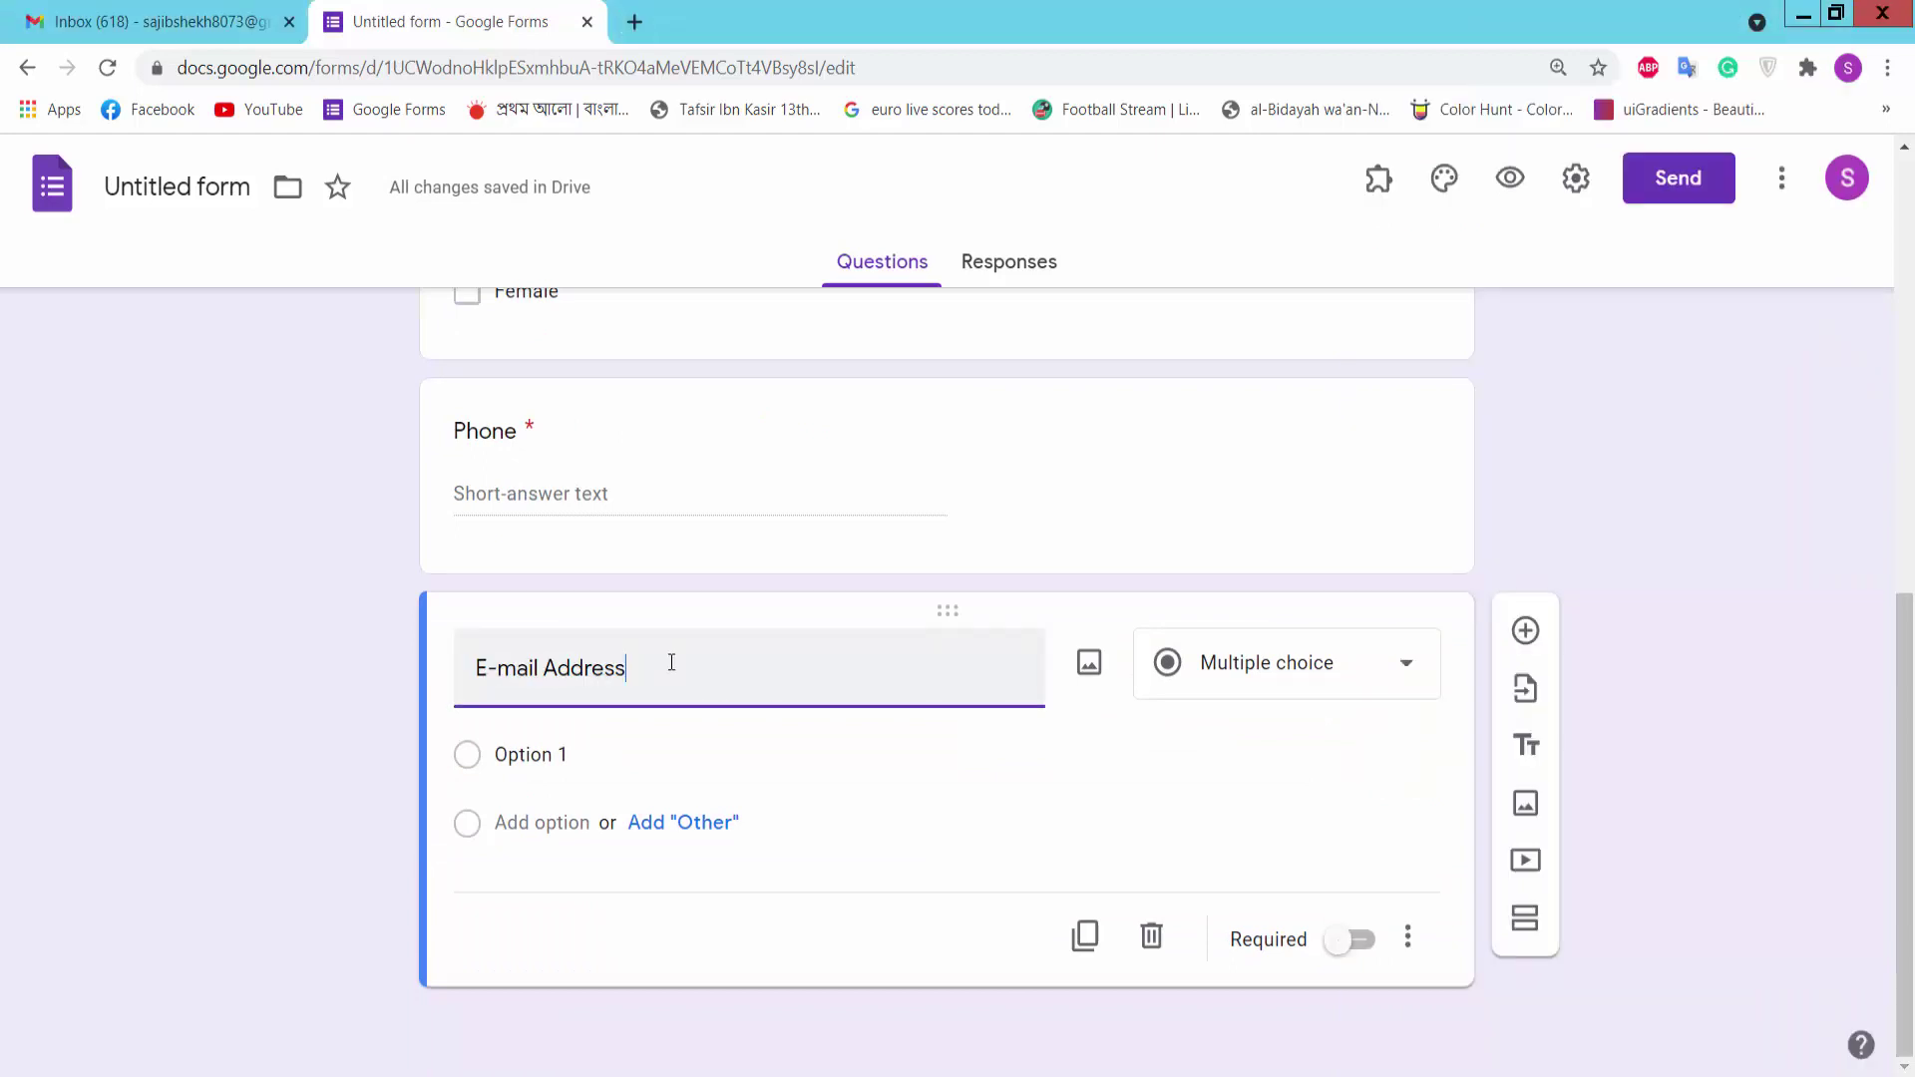
pyautogui.click(1330, 663)
pyautogui.click(1310, 228)
pyautogui.click(1360, 940)
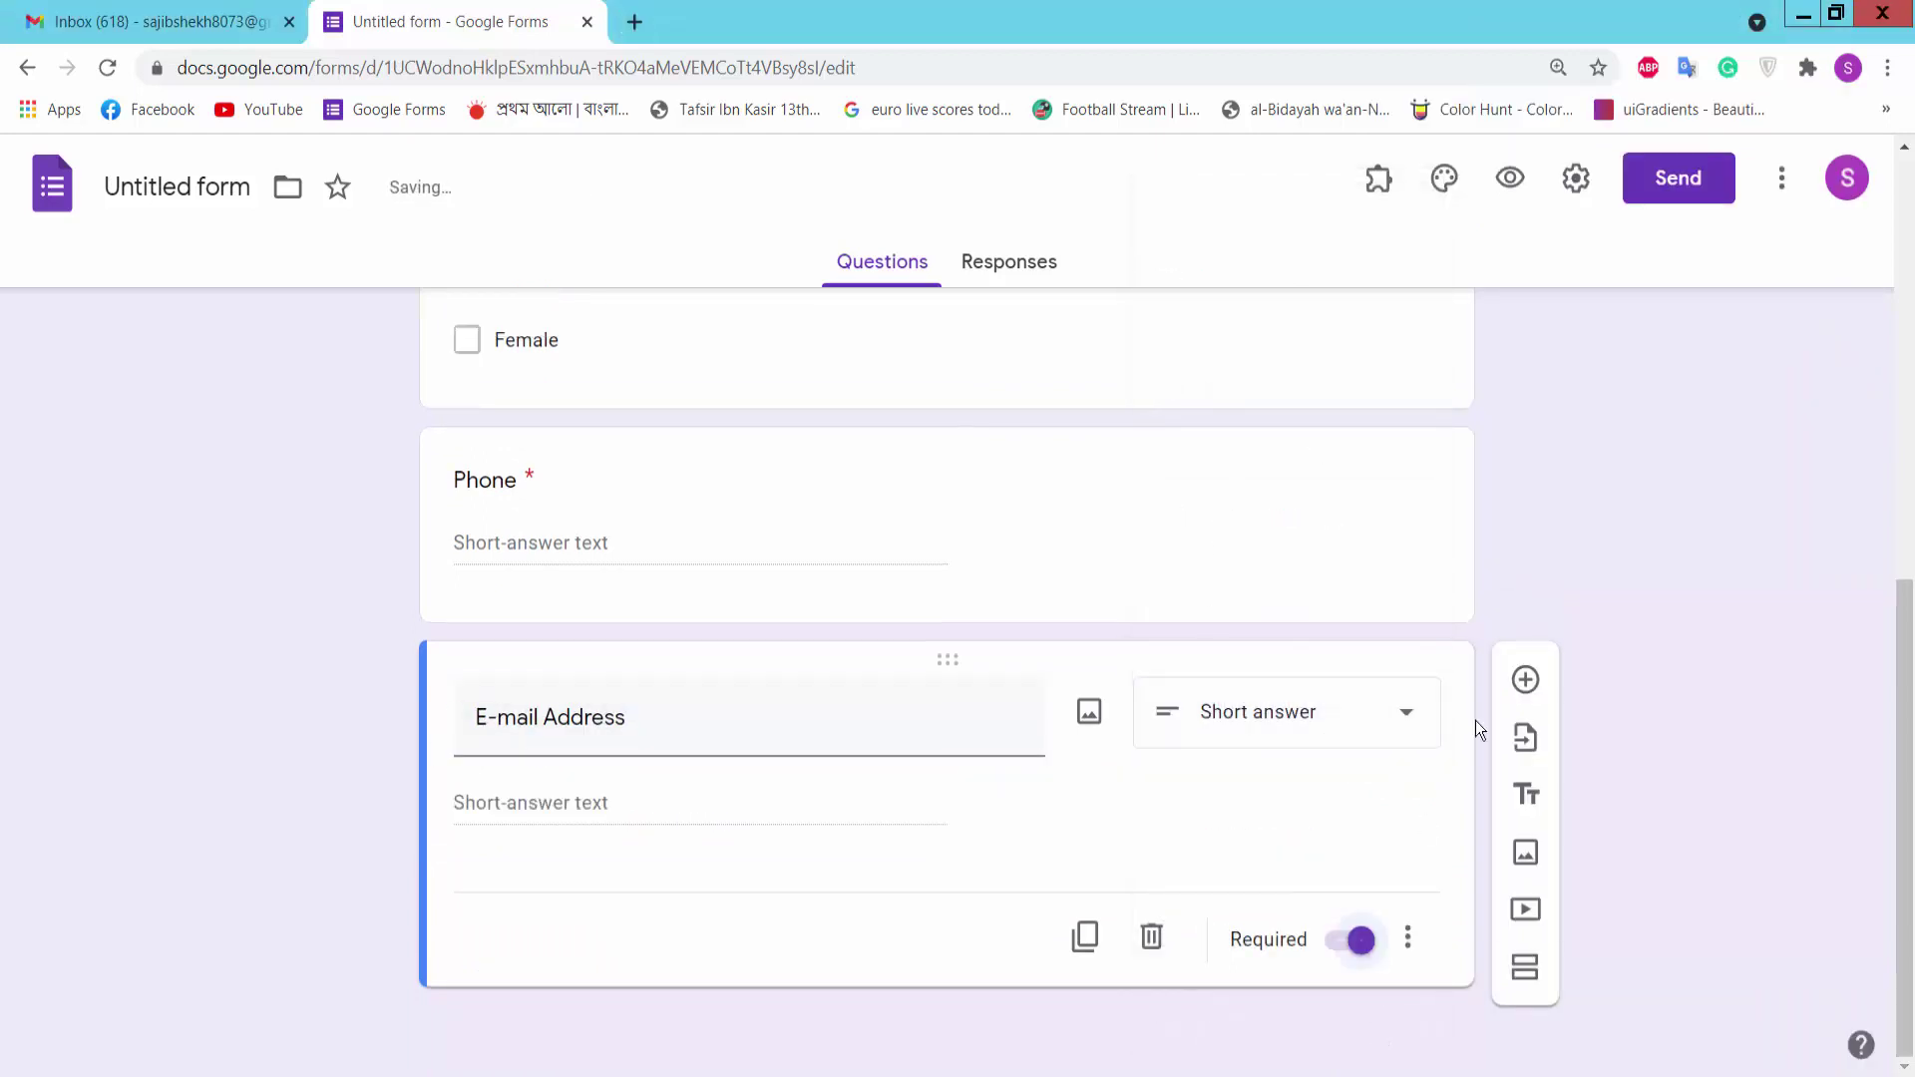
# Add a required paragraph 'Address' question
pyautogui.click(1525, 679)
pyautogui.hotkey('alt', 'Tab')
pyautogui.moveTo(1431, 398); pyautogui.dragTo(1319, 394)
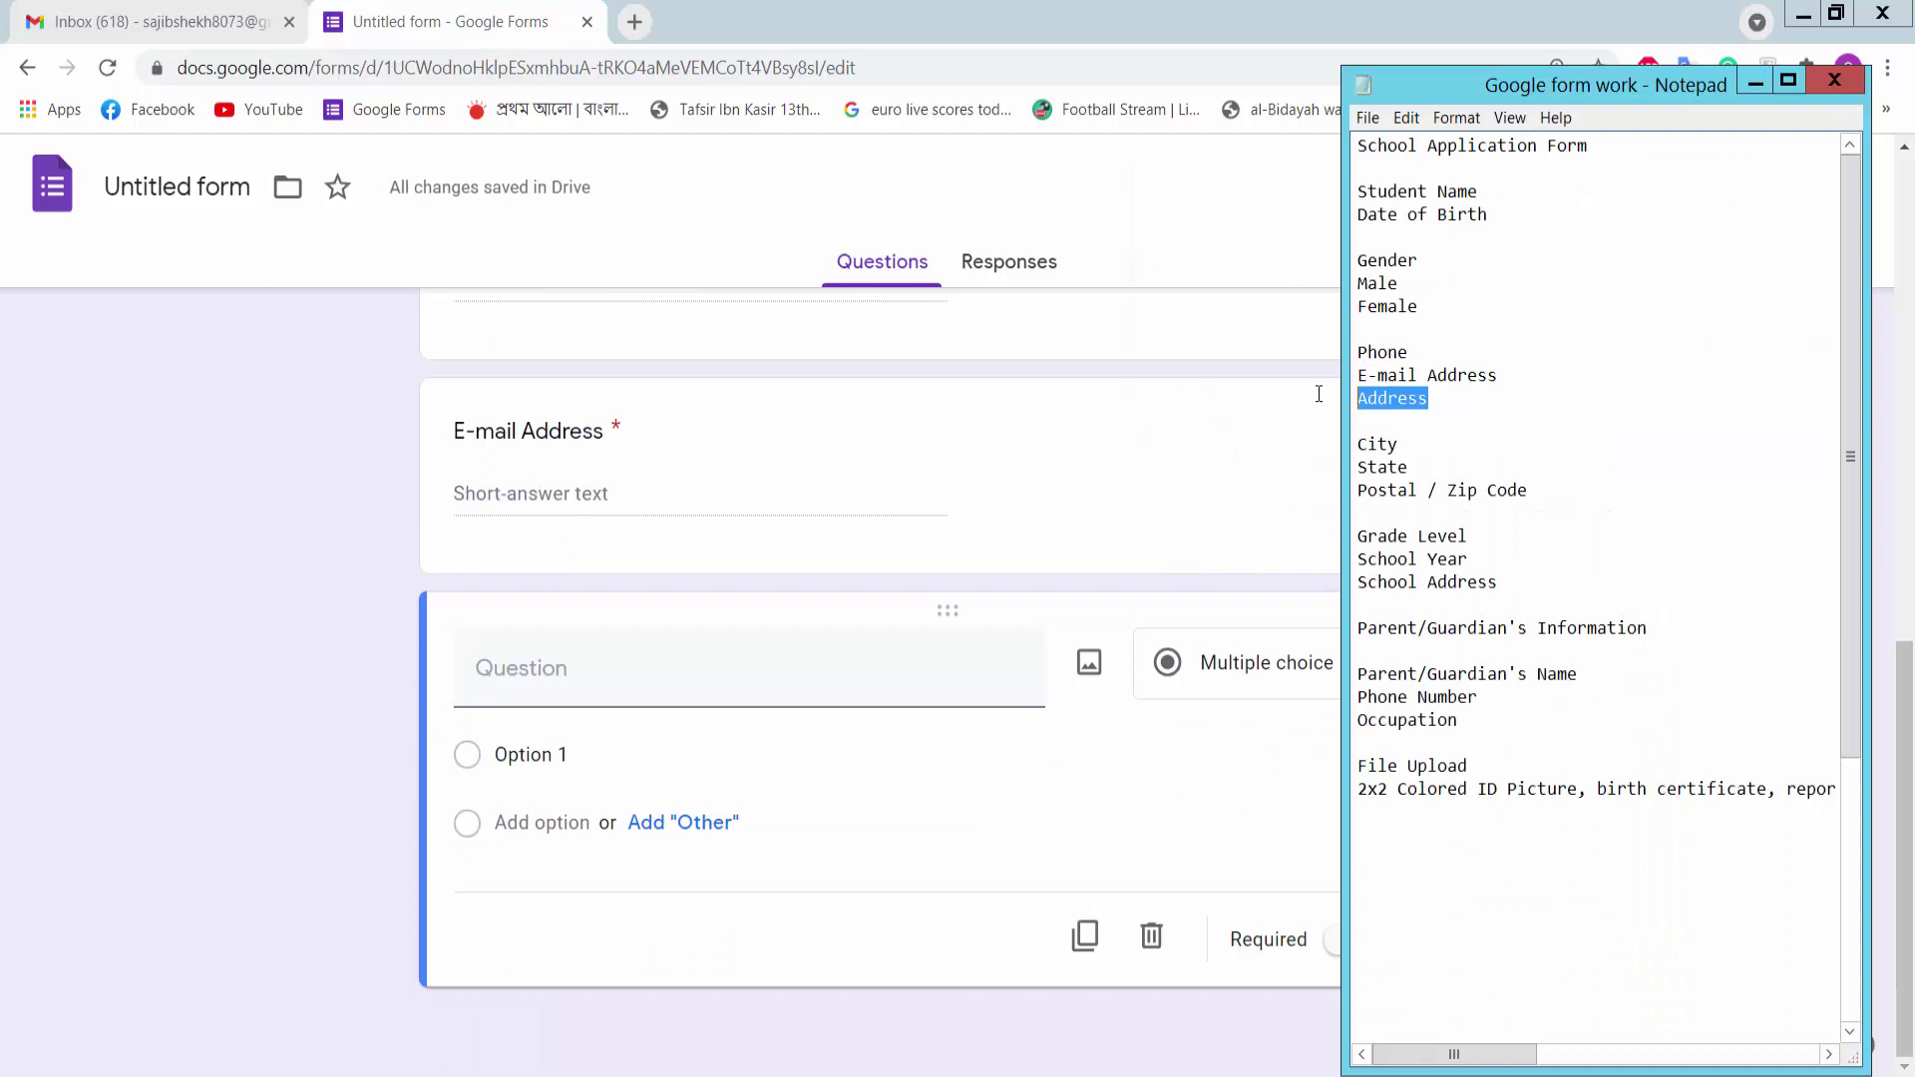
pyautogui.hotkey('ctrl', 'c')
pyautogui.click(598, 685)
pyautogui.hotkey('ctrl', 'v')
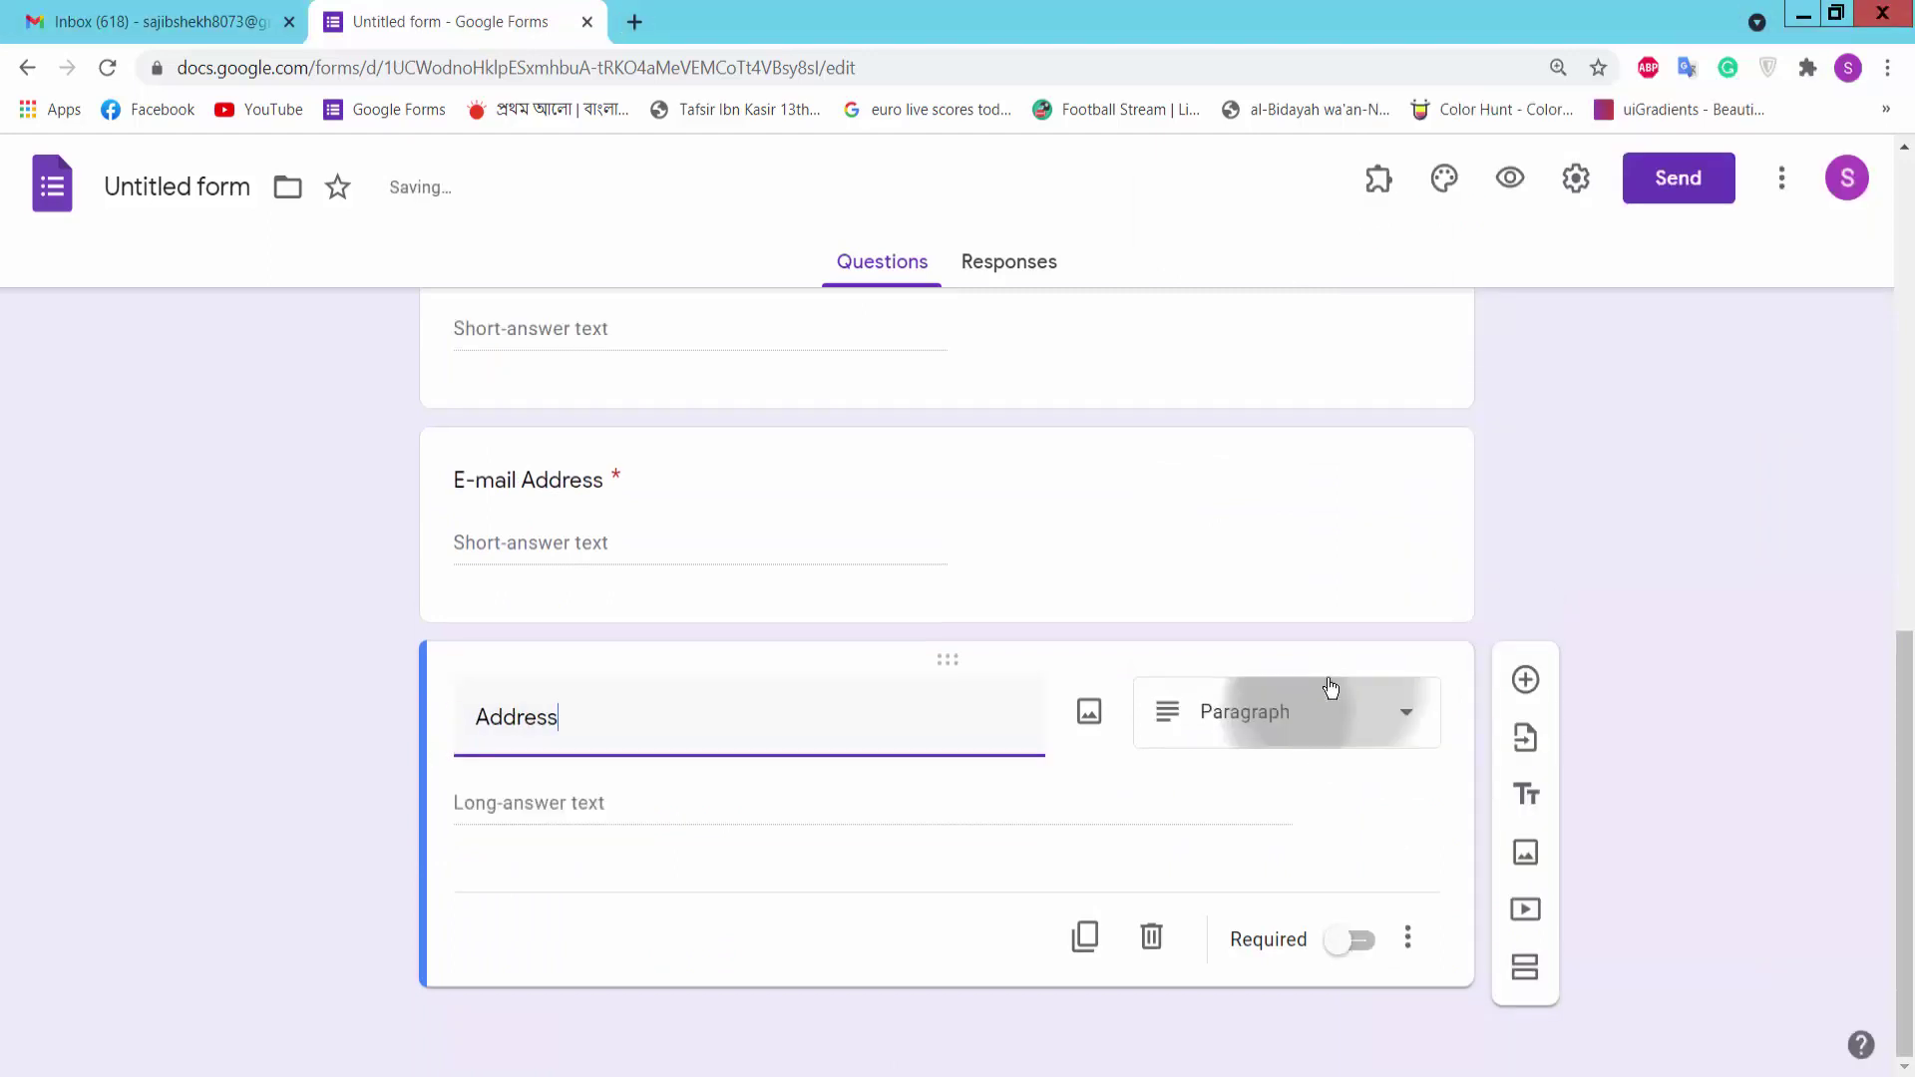
pyautogui.click(1322, 703)
pyautogui.click(1267, 289)
pyautogui.click(1351, 939)
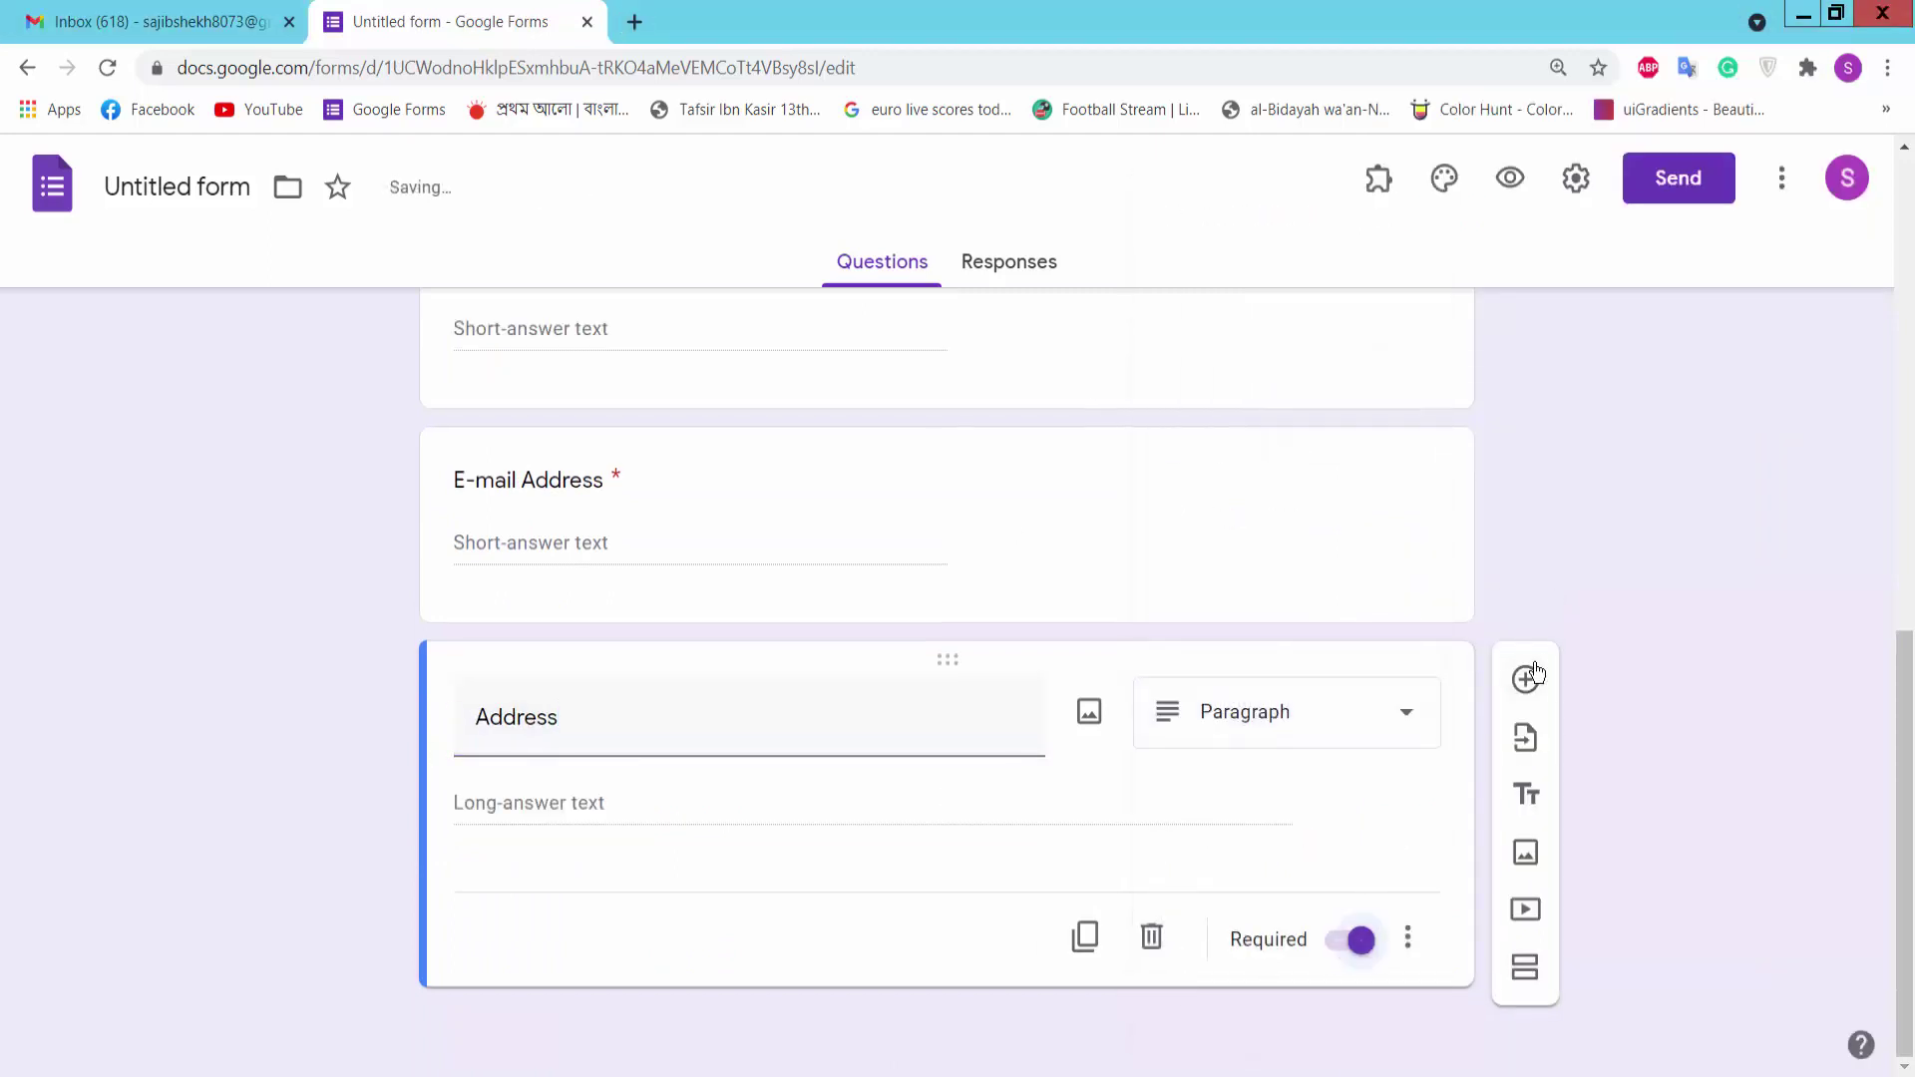
# Add a required short-answer 'City' question
pyautogui.click(1525, 680)
pyautogui.hotkey('alt', 'Tab')
pyautogui.moveTo(1401, 444); pyautogui.dragTo(1327, 444)
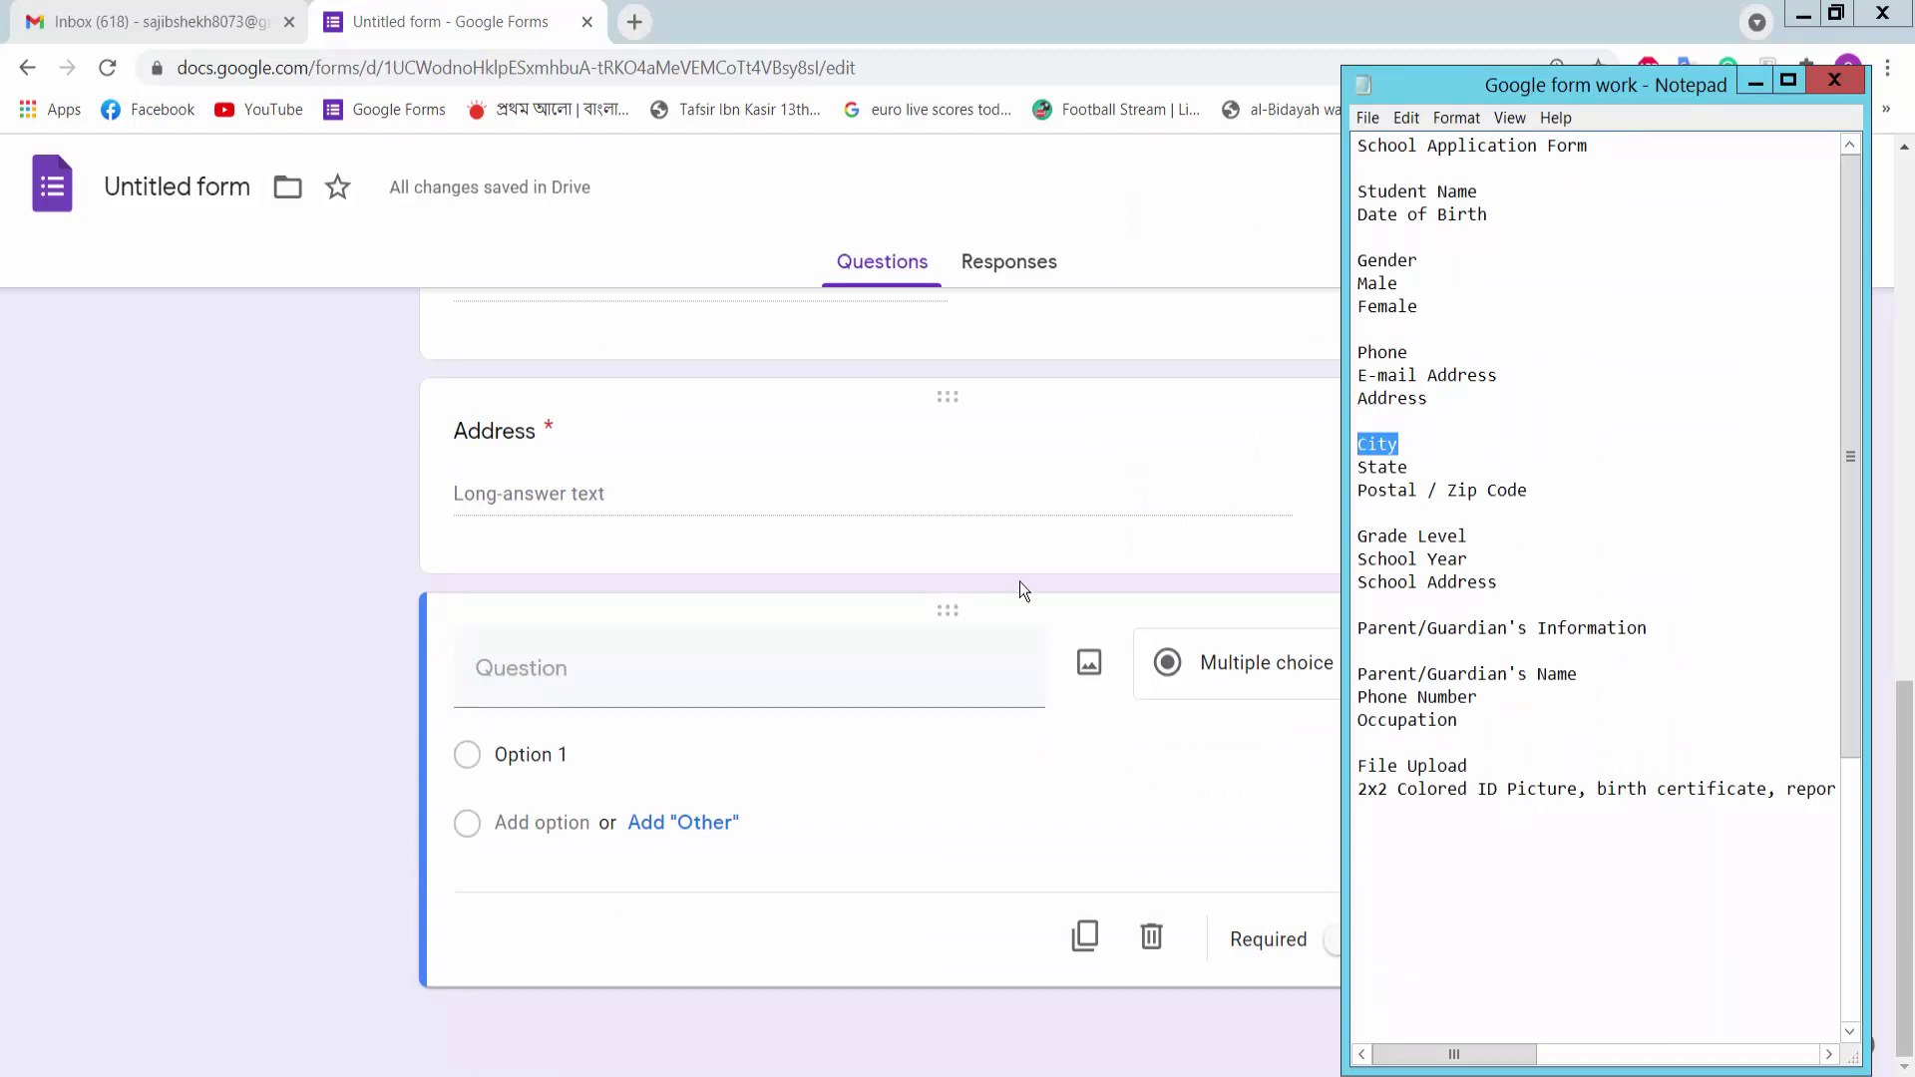
pyautogui.click(647, 690)
pyautogui.hotkey('ctrl', 'v')
pyautogui.click(1240, 671)
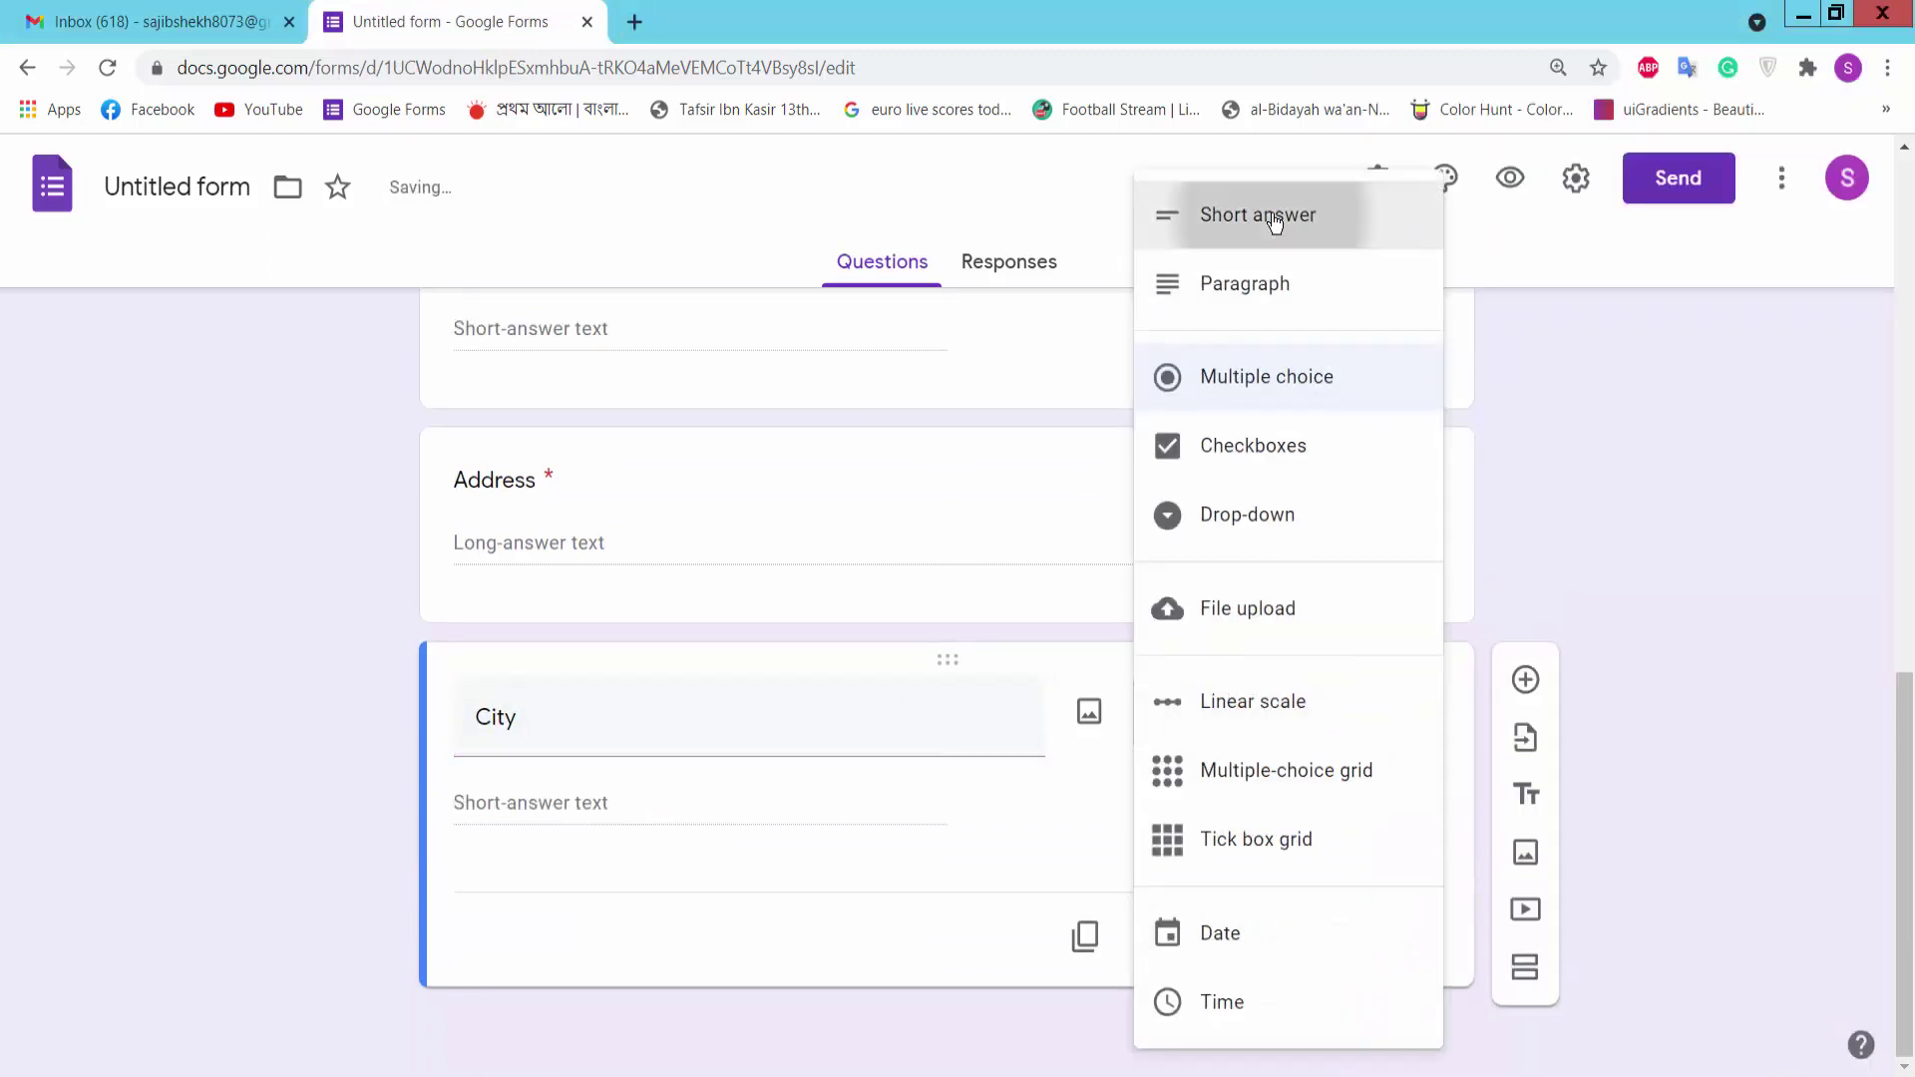
pyautogui.click(1272, 212)
pyautogui.hotkey('alt', 'Tab')
pyautogui.moveTo(1410, 467); pyautogui.dragTo(1338, 469)
pyautogui.hotkey('ctrl', 'c')
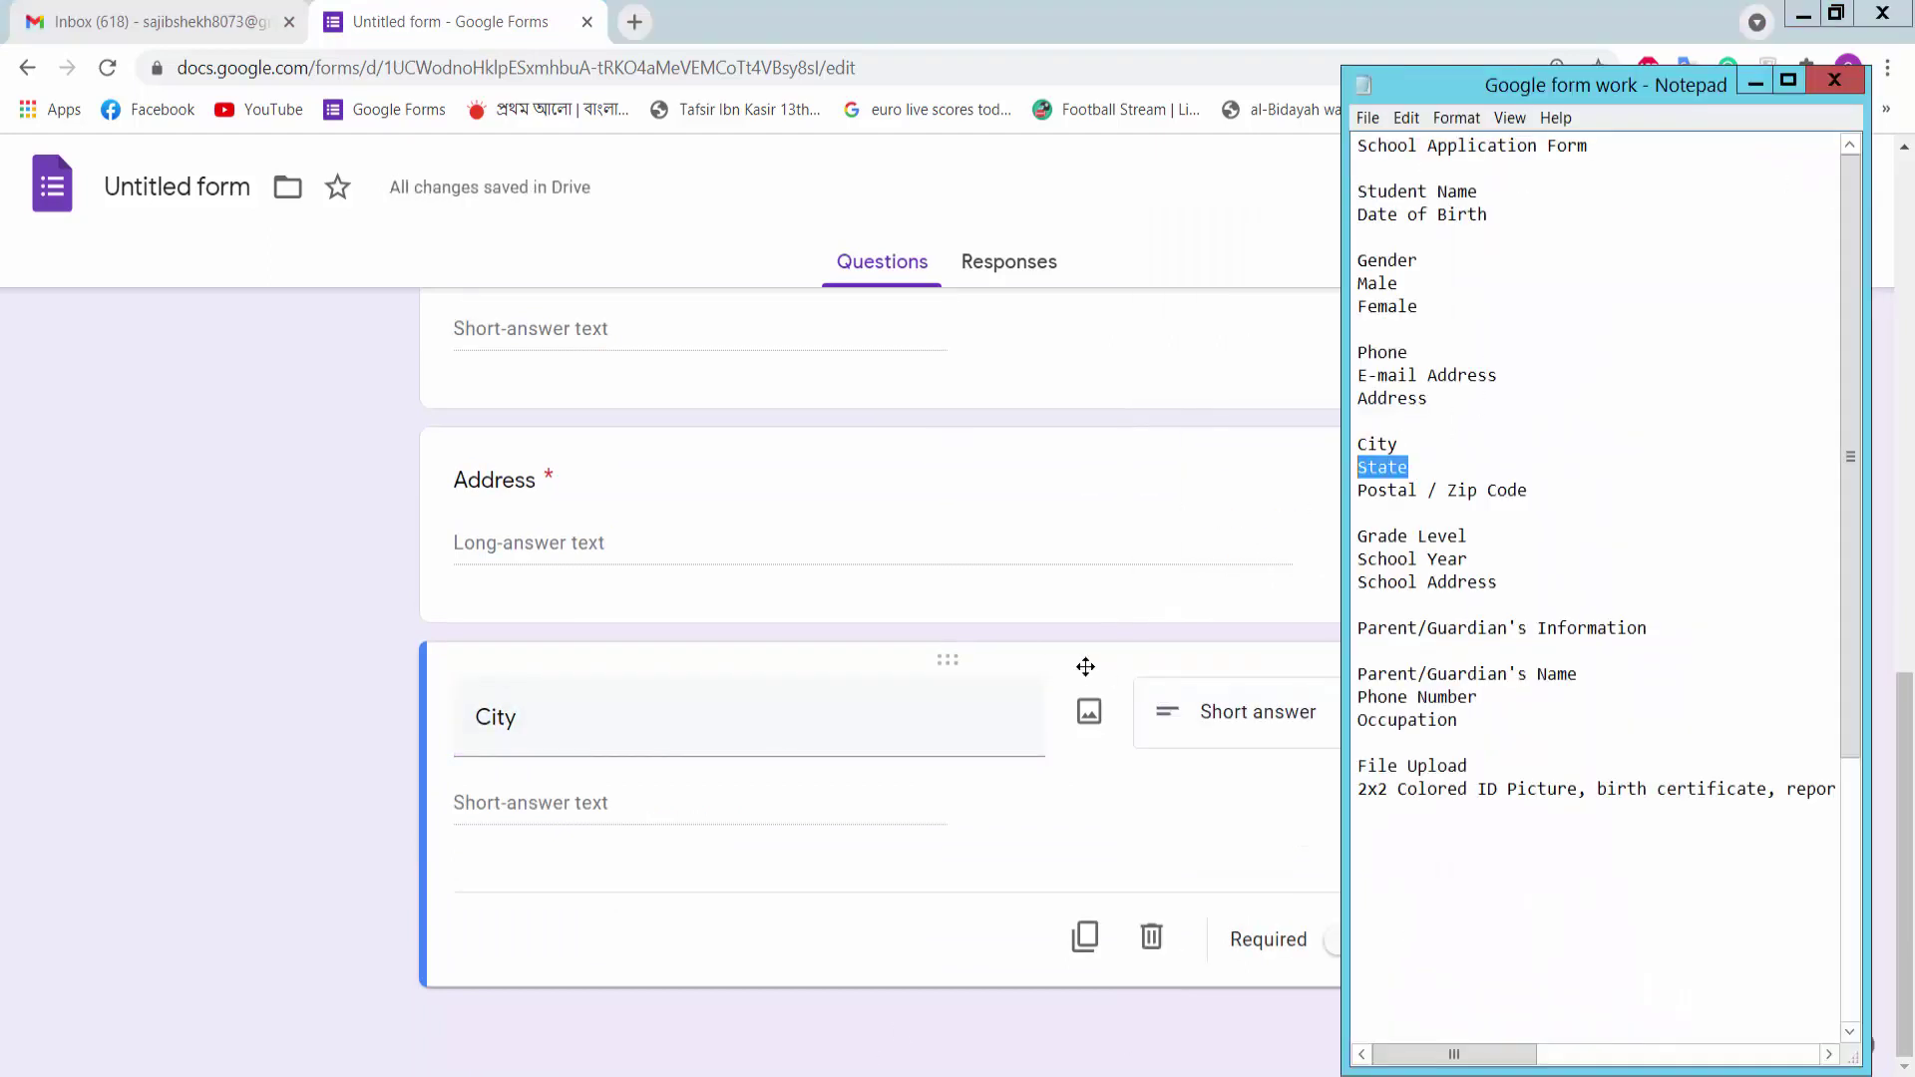
pyautogui.click(1085, 667)
# Add a required short-answer 'State' question
pyautogui.click(1349, 939)
pyautogui.click(1526, 676)
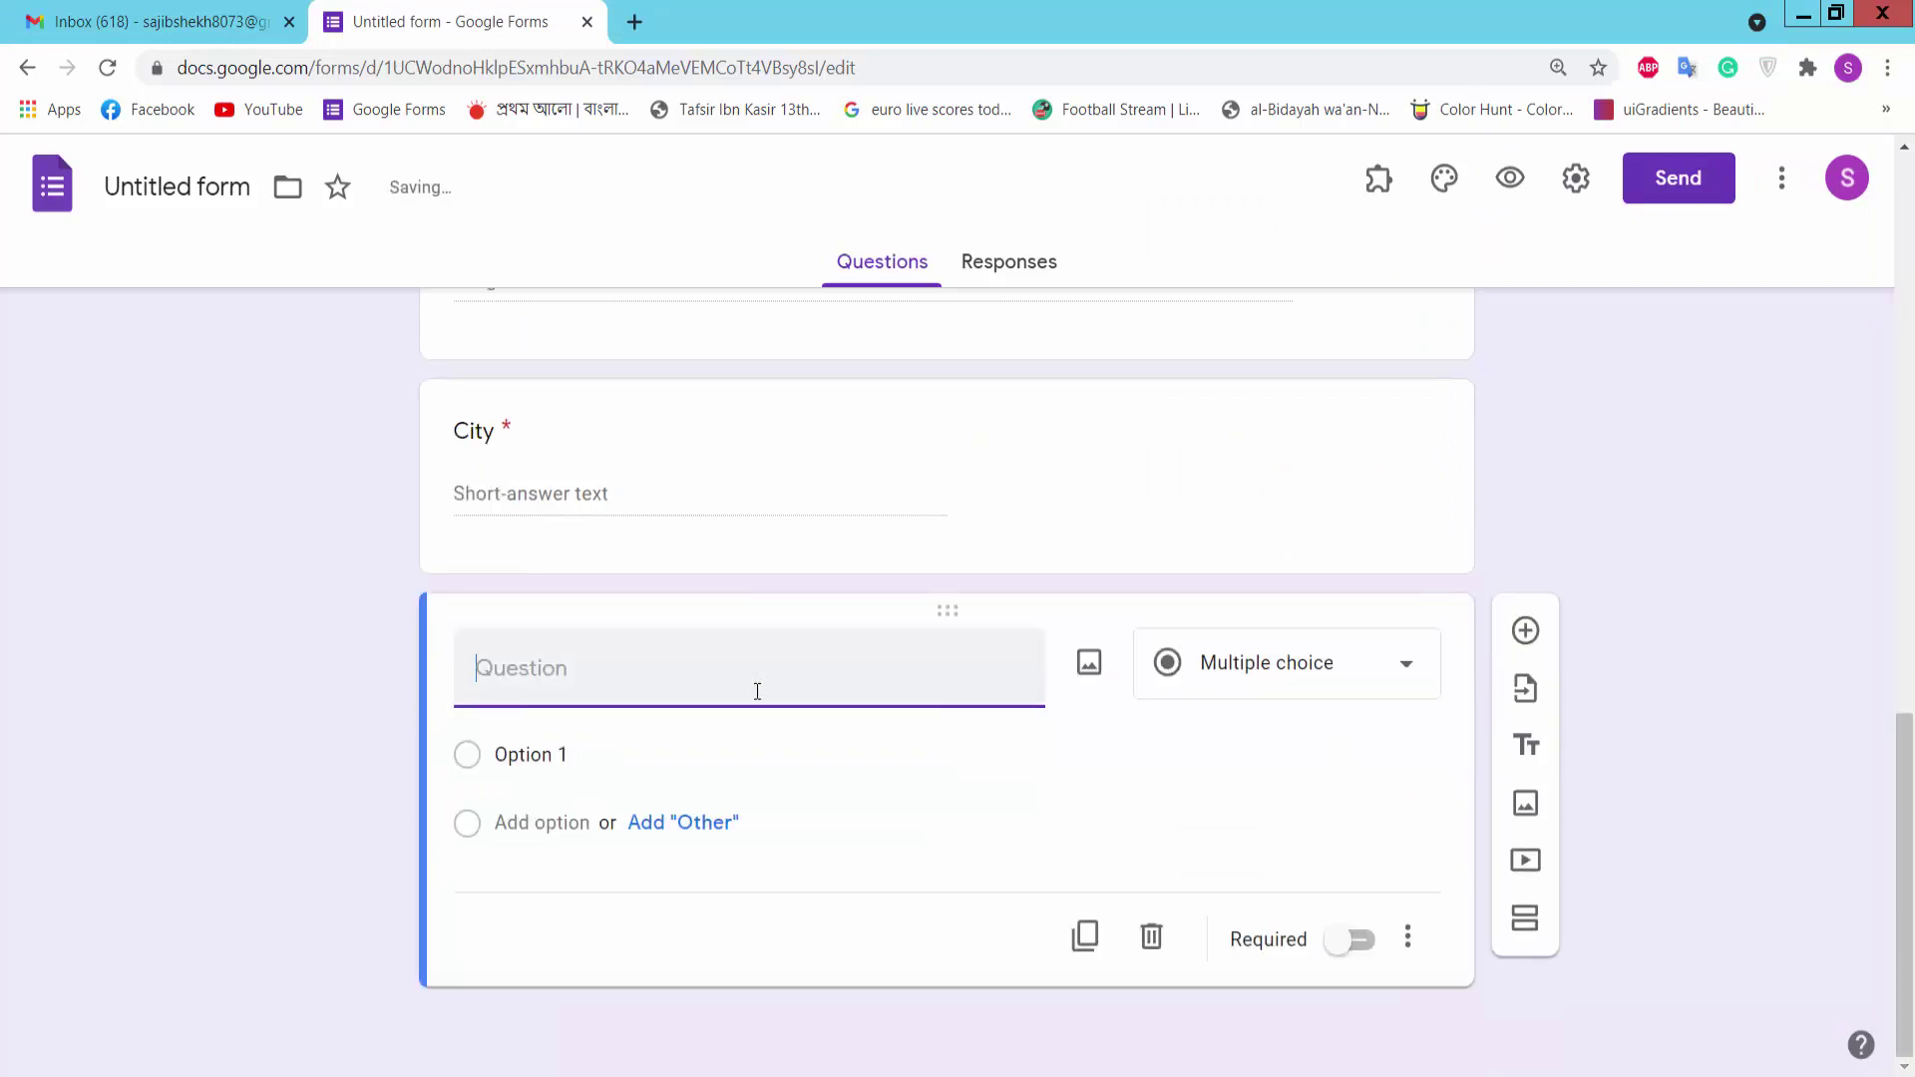
pyautogui.hotkey('ctrl', 'v')
pyautogui.click(1240, 667)
pyautogui.click(1257, 212)
pyautogui.click(1352, 940)
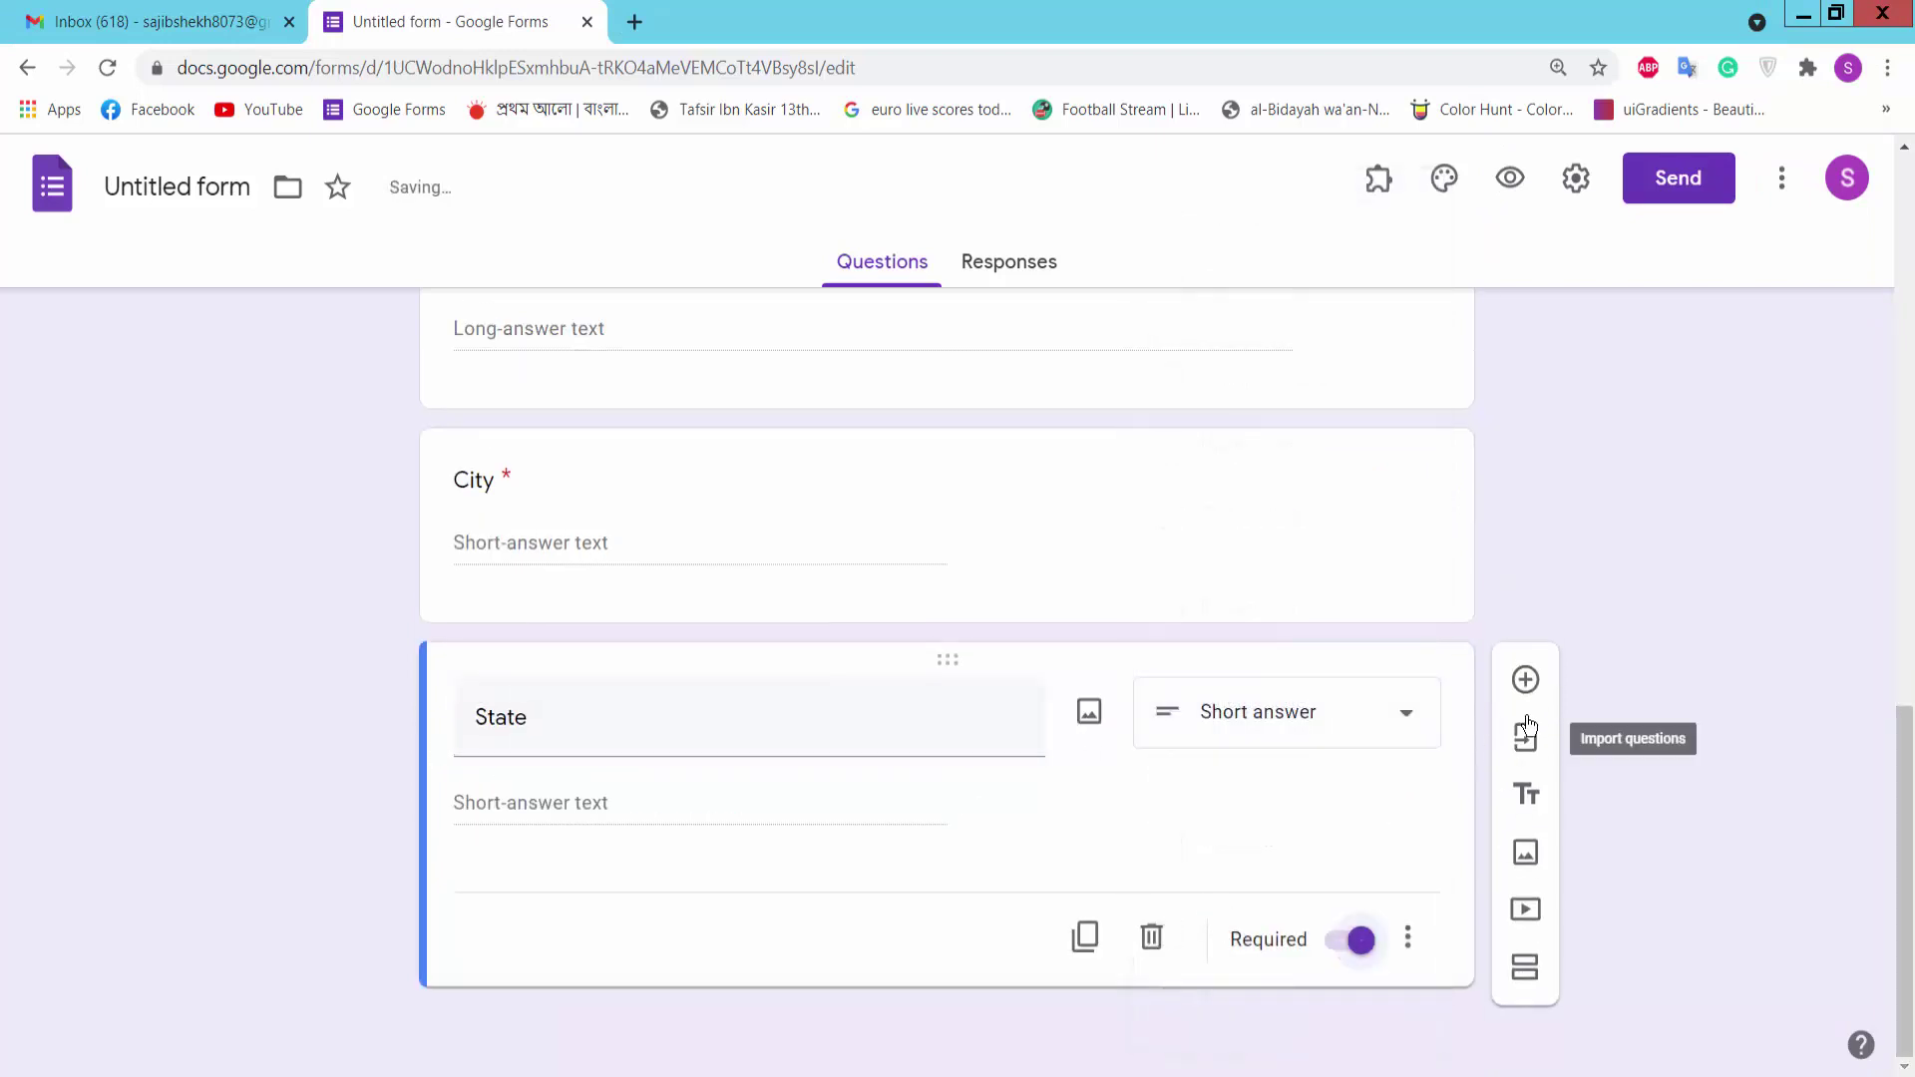
# Add a required short-answer 'Postal / Zip Code' question
pyautogui.click(1526, 679)
pyautogui.hotkey('alt', 'Tab')
pyautogui.moveTo(1571, 491); pyautogui.dragTo(1313, 488)
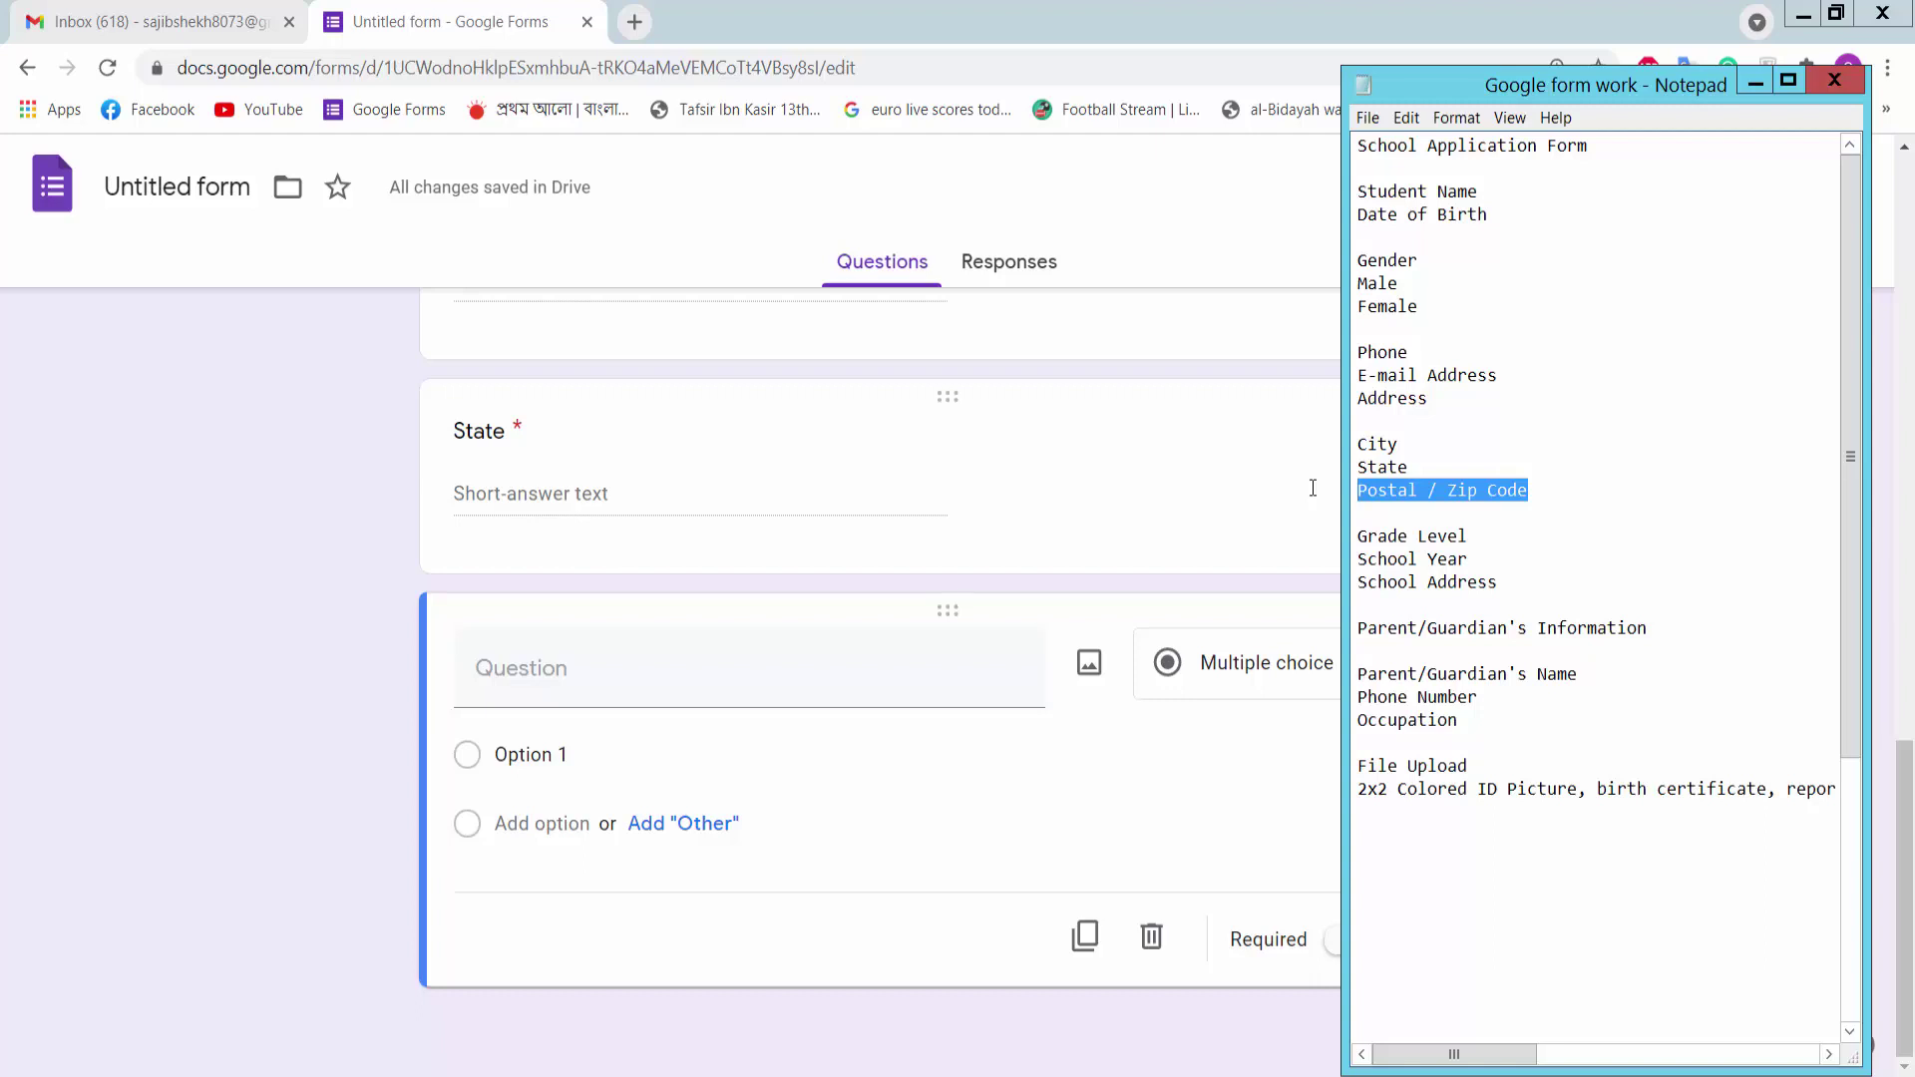
pyautogui.hotkey('ctrl', 'c')
pyautogui.click(582, 669)
pyautogui.hotkey('ctrl', 'v')
pyautogui.click(1261, 668)
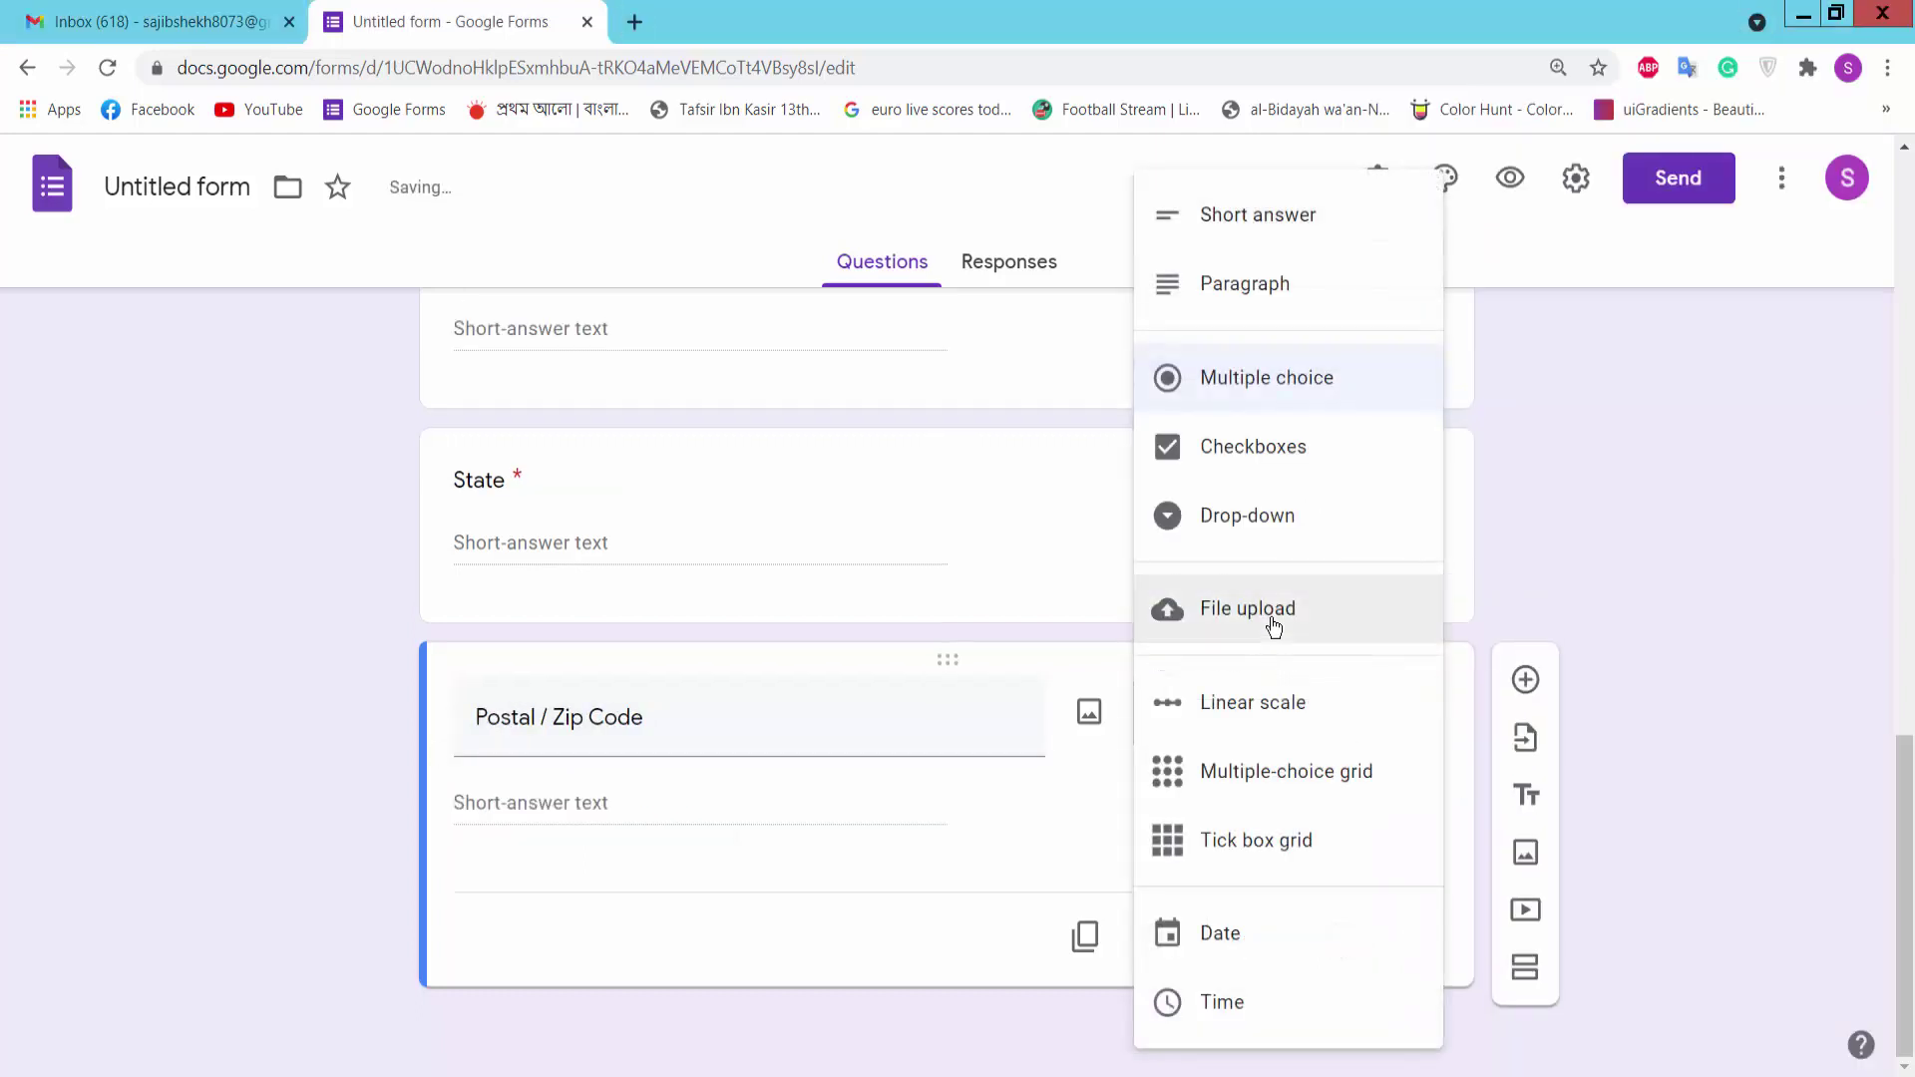
pyautogui.click(1297, 224)
pyautogui.click(1352, 935)
# Copy 'Grade Level' from the notes and add a new question for it
pyautogui.hotkey('alt', 'Tab')
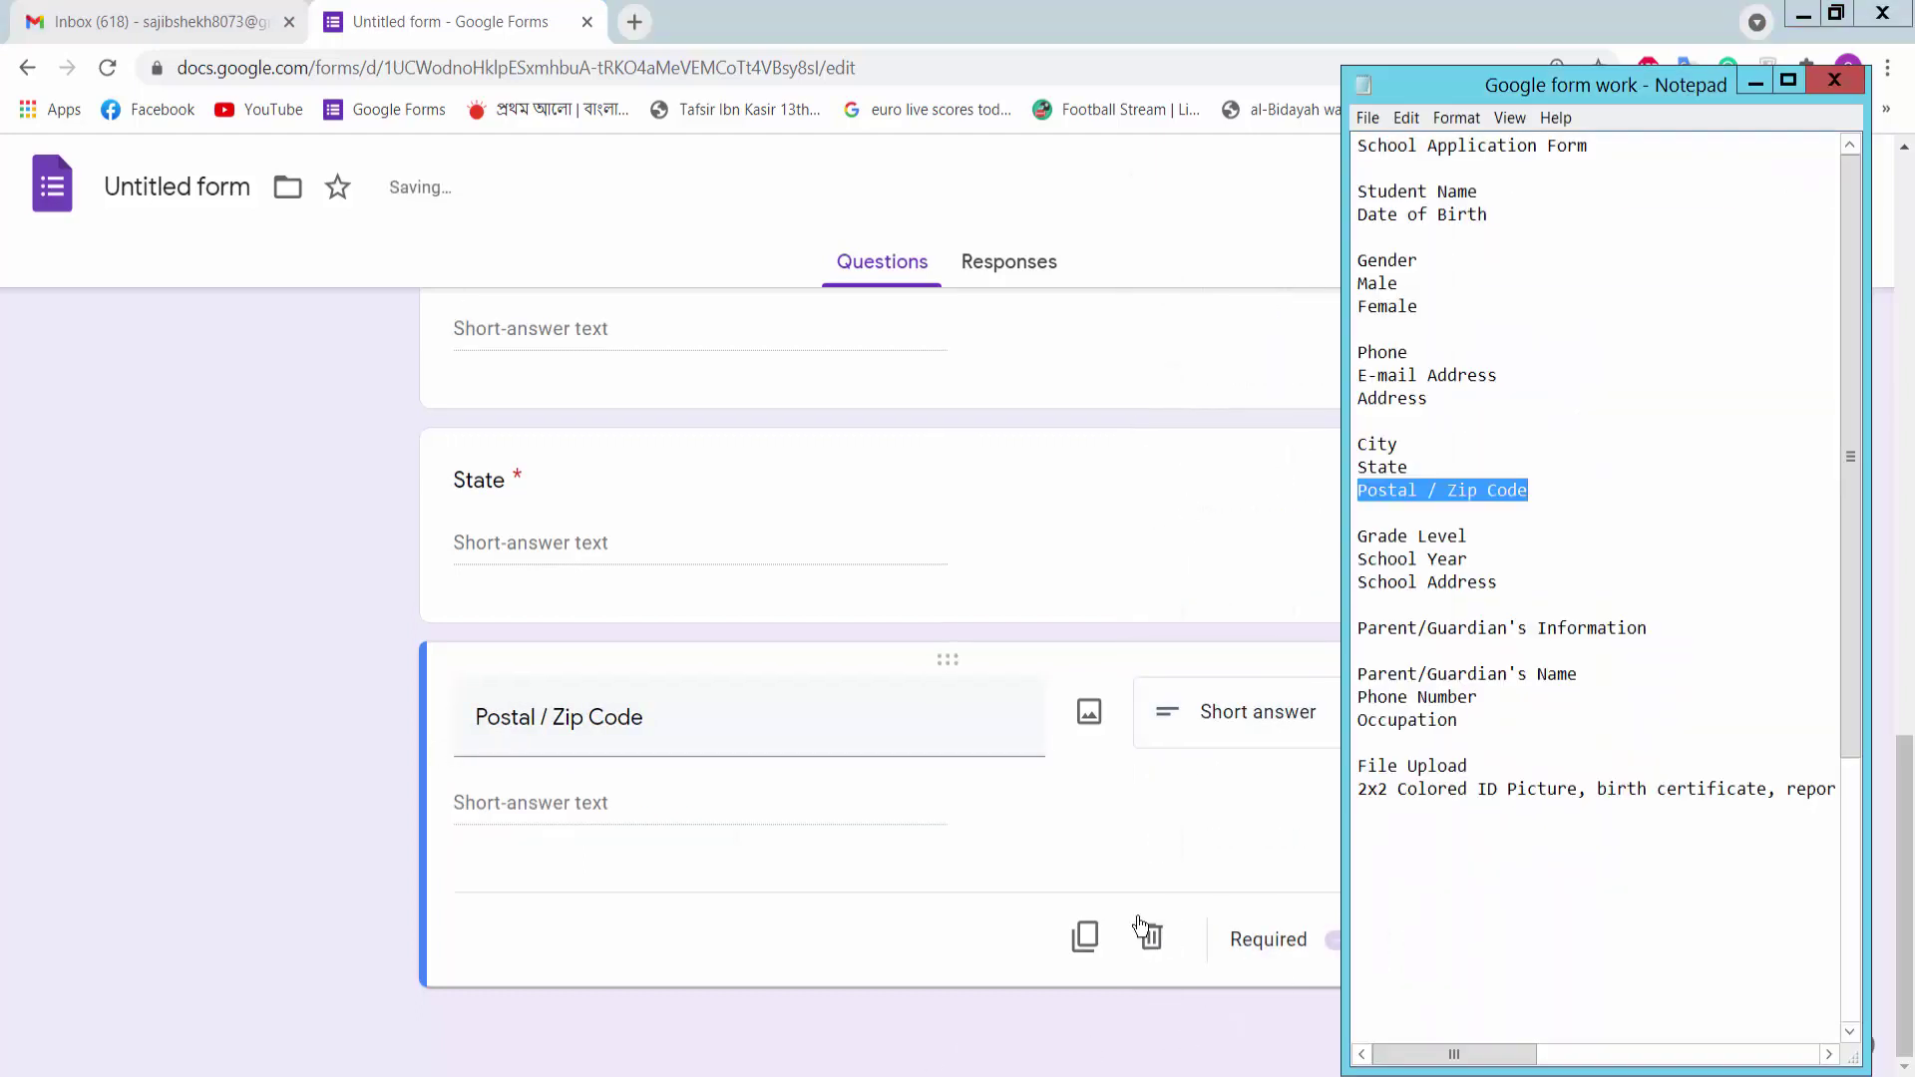
pyautogui.moveTo(1536, 537); pyautogui.dragTo(1307, 529)
pyautogui.hotkey('ctrl', 'c')
pyautogui.click(979, 901)
pyautogui.click(1524, 677)
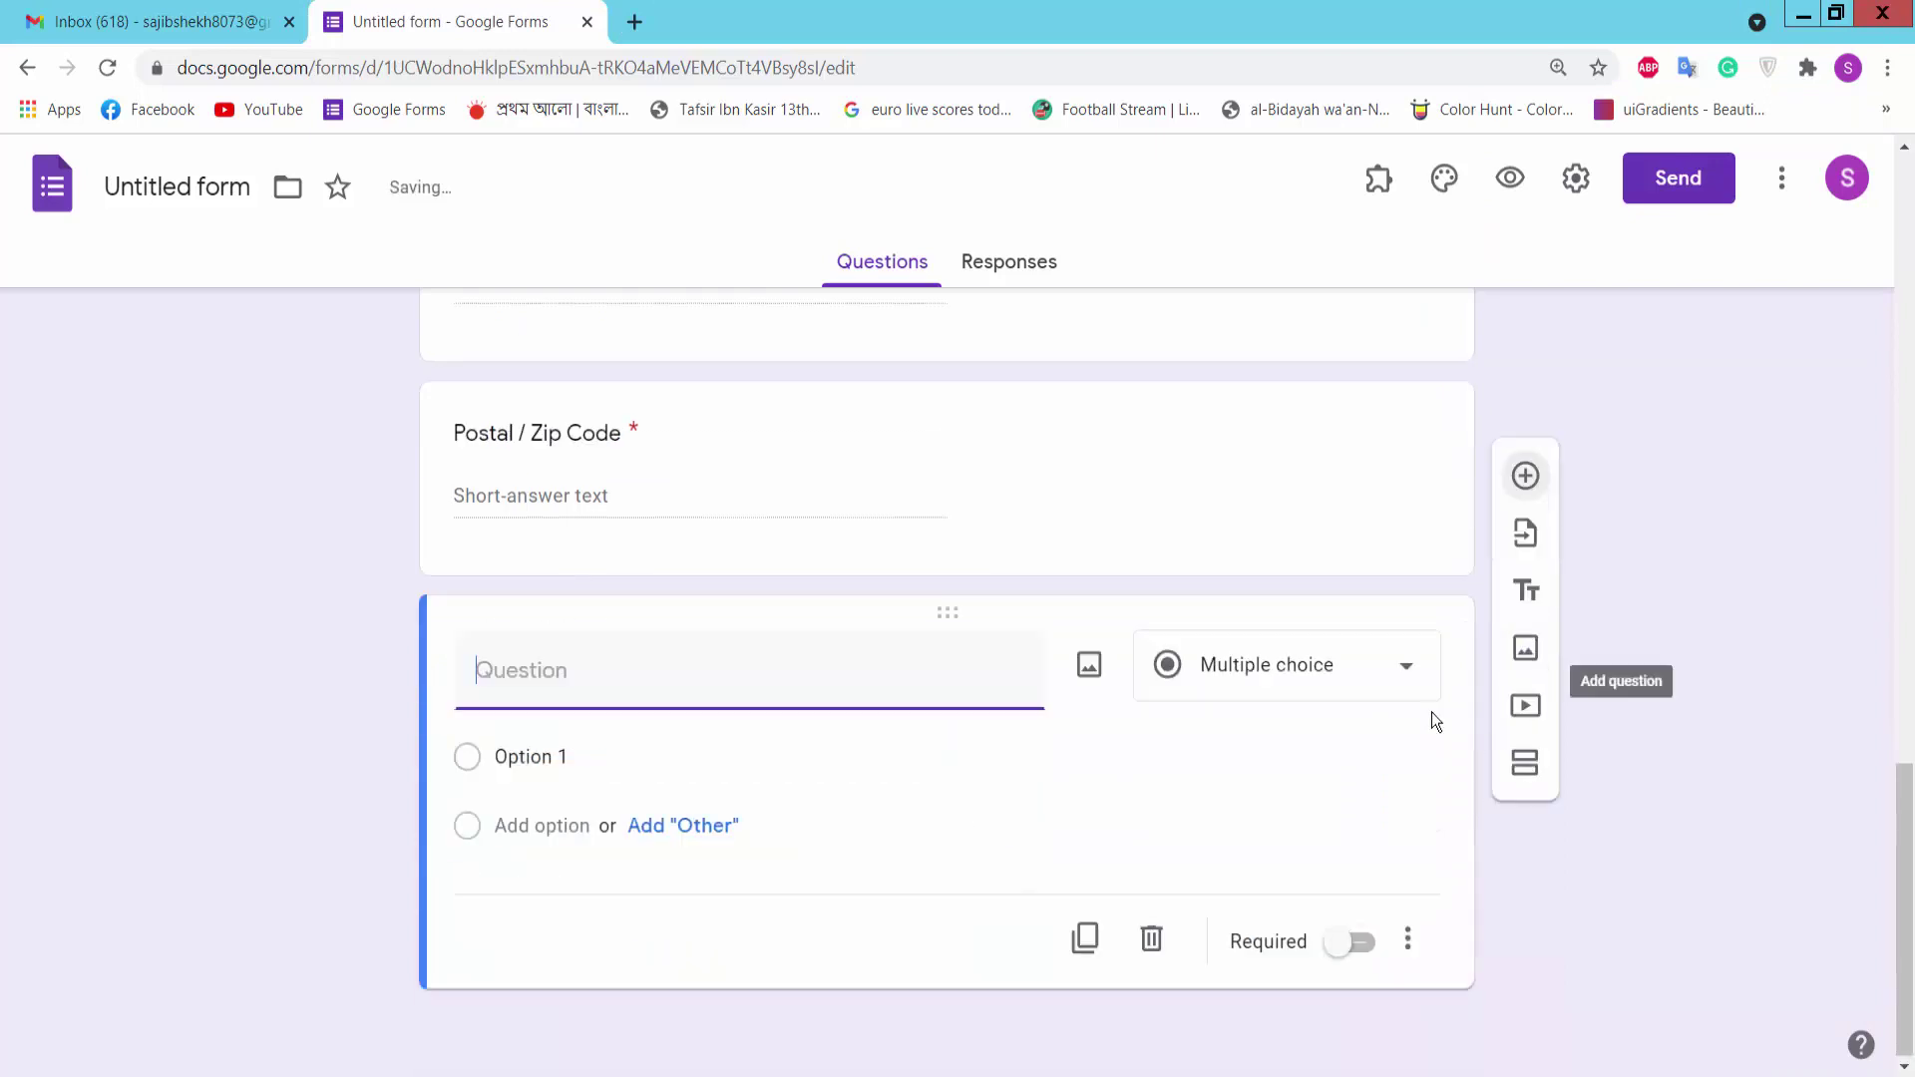
# Make the new question a required short-answer 'Grade Level' question
pyautogui.hotkey('ctrl', 'v')
pyautogui.click(1287, 686)
pyautogui.click(1229, 212)
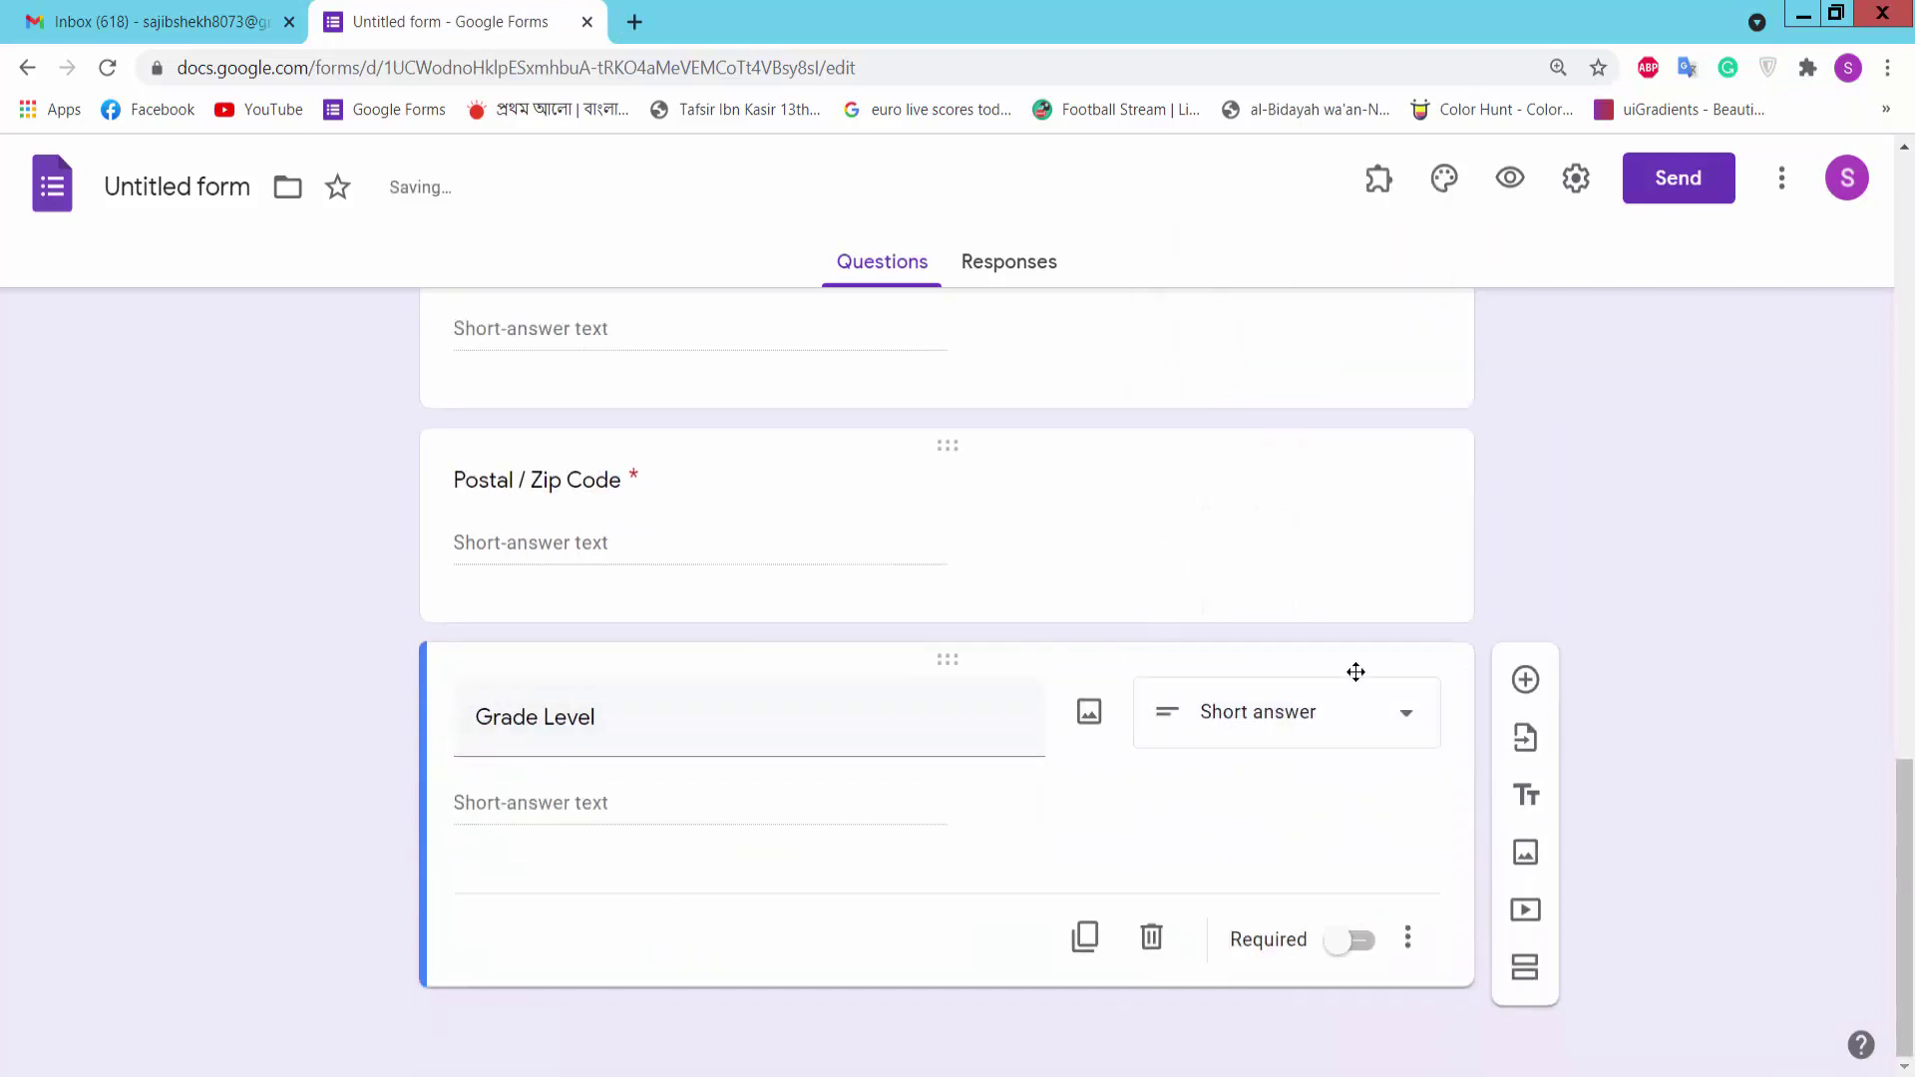
pyautogui.click(1352, 938)
# Add a required short-answer 'School Year' question
pyautogui.click(1526, 676)
pyautogui.hotkey('alt', 'Tab')
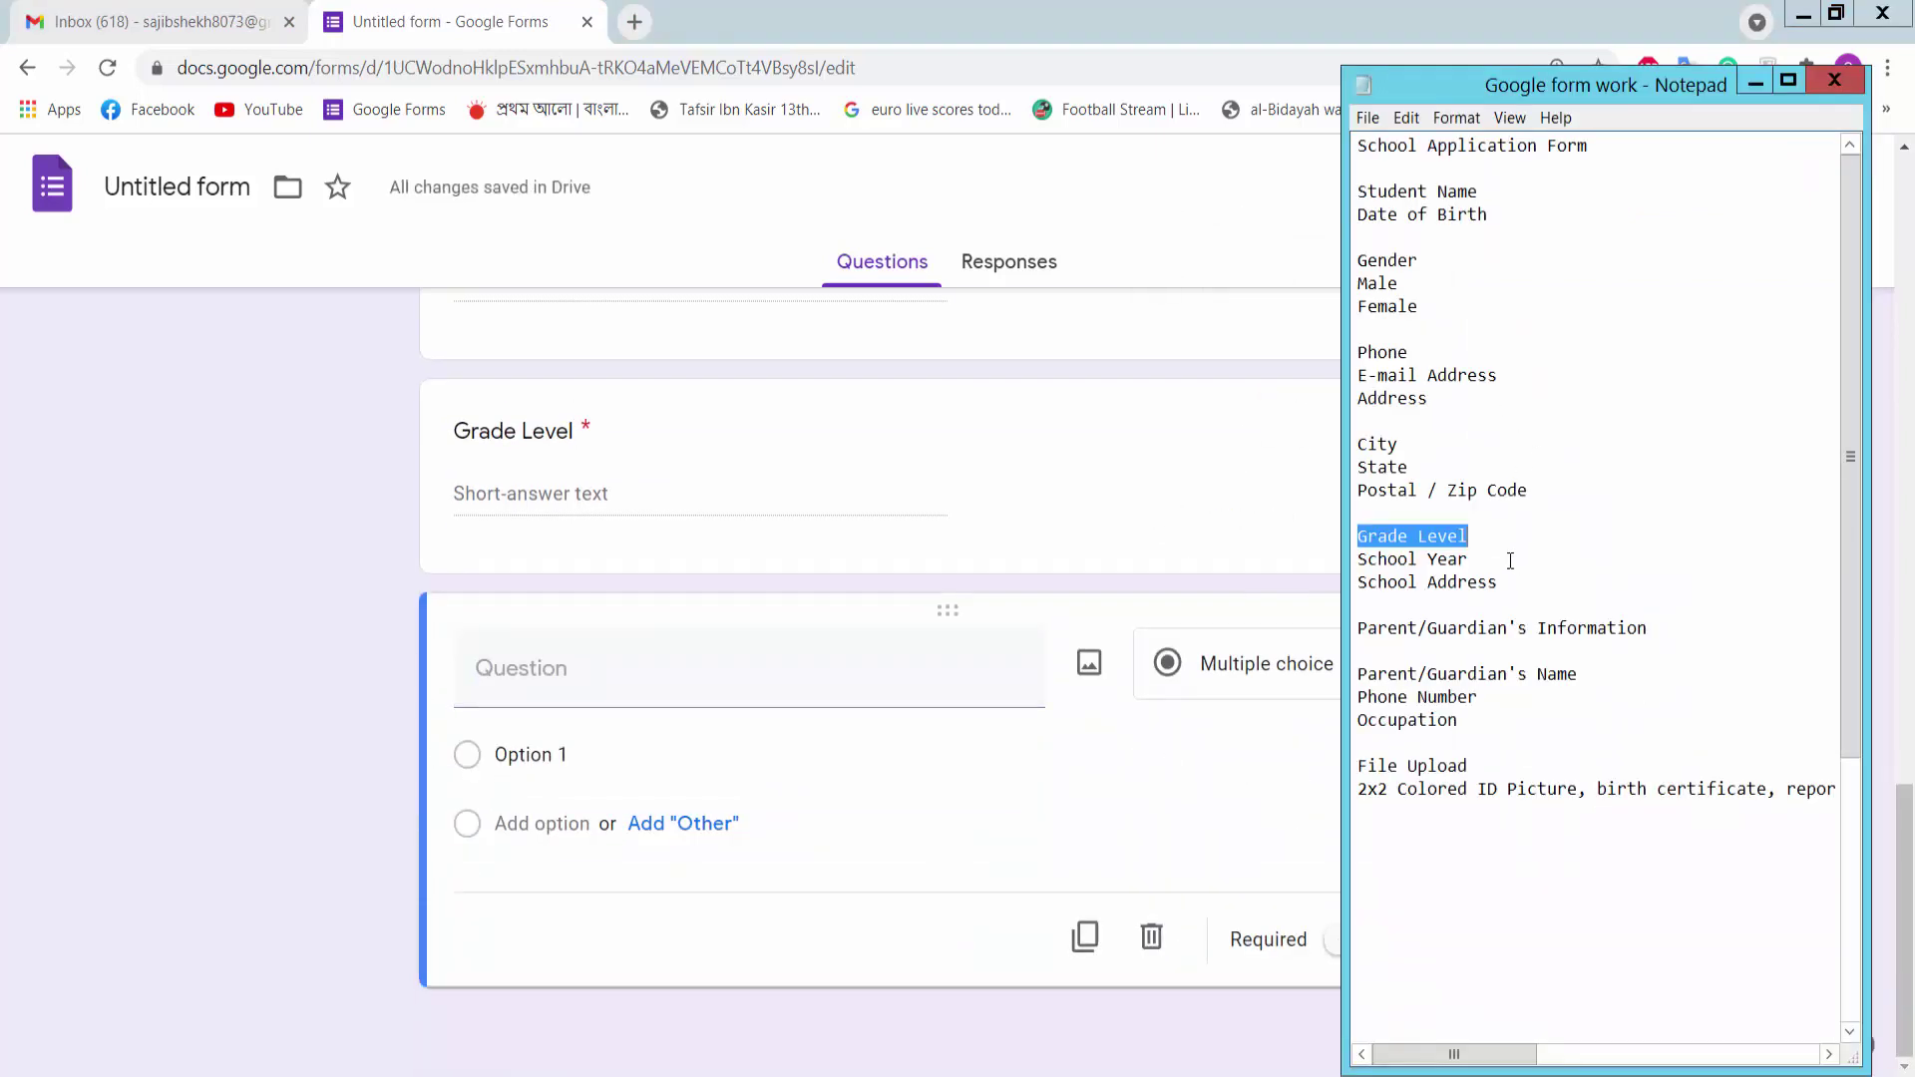
pyautogui.moveTo(1505, 560); pyautogui.dragTo(1359, 560)
pyautogui.hotkey('ctrl', 'c')
pyautogui.hotkey('alt', 'Tab')
pyautogui.click(705, 665)
pyautogui.hotkey('ctrl', 'v')
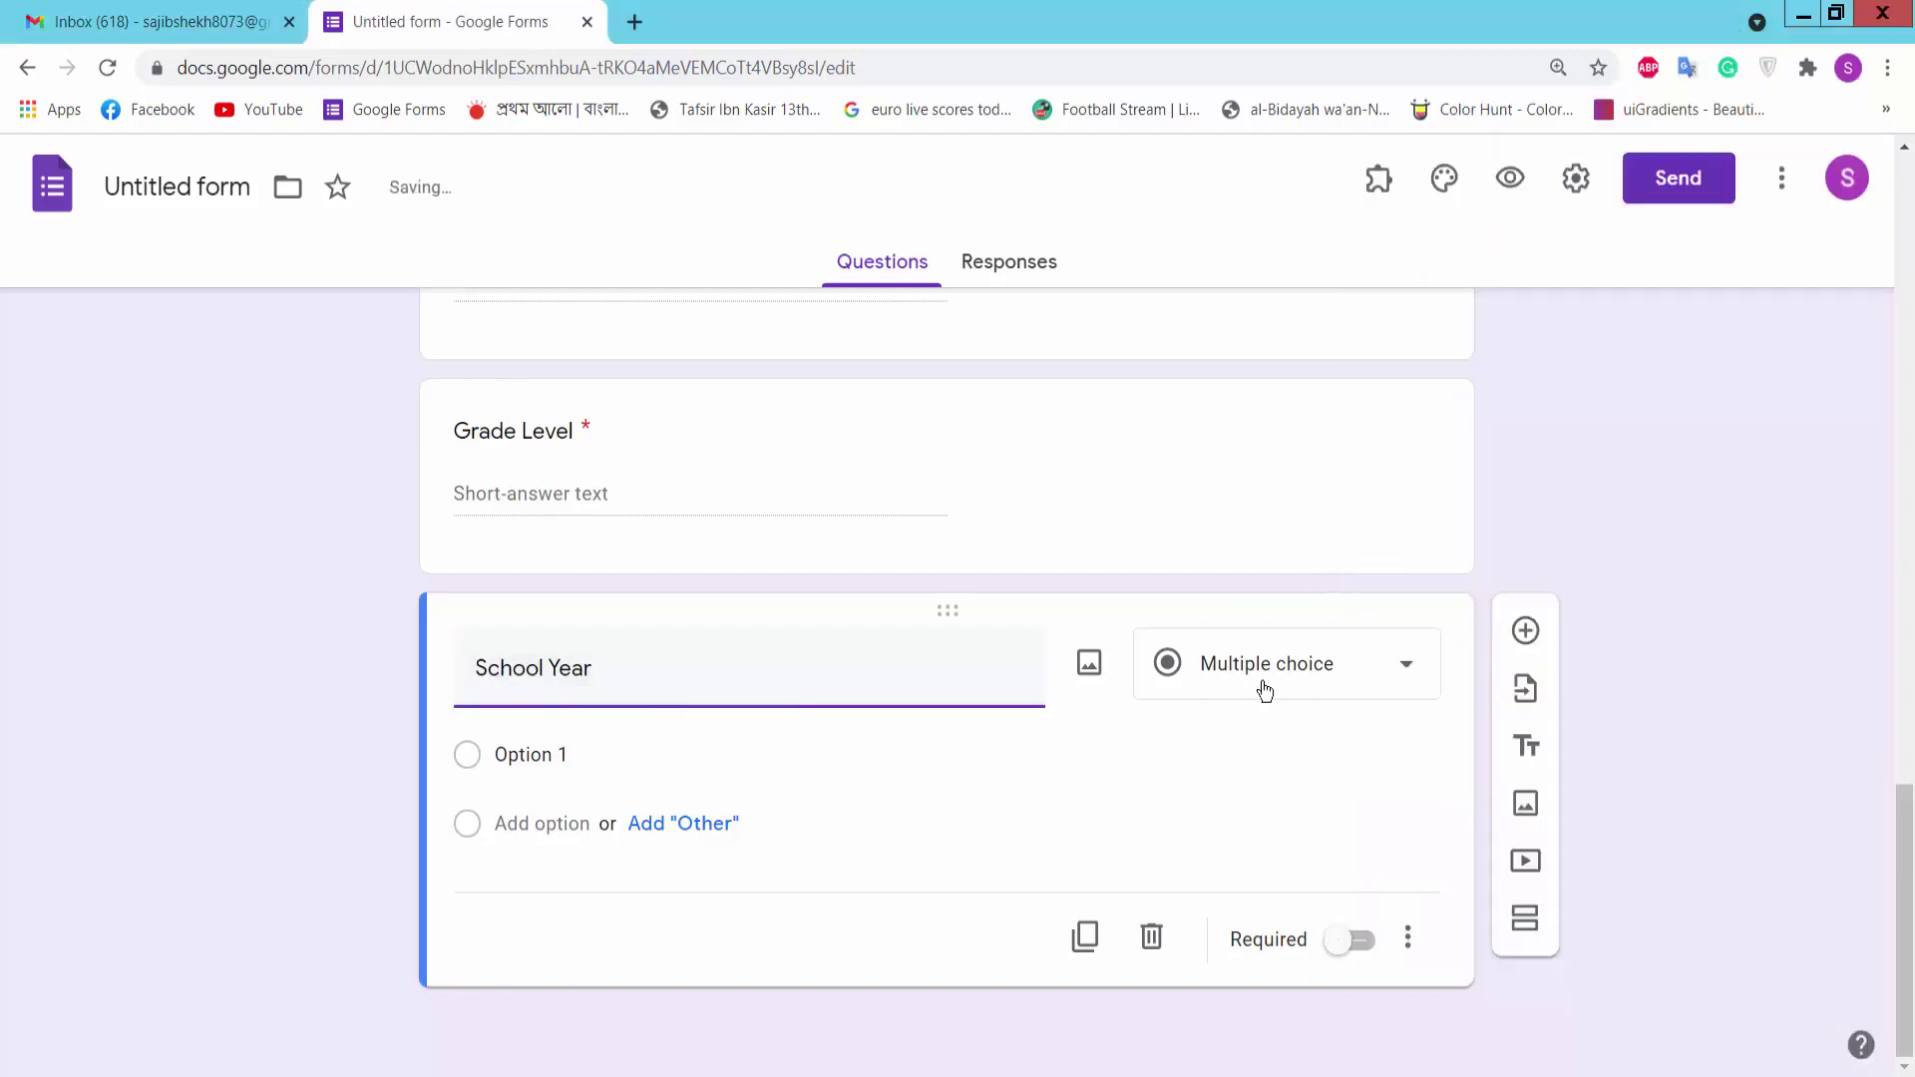
pyautogui.click(1261, 684)
pyautogui.click(1270, 213)
pyautogui.click(1352, 938)
# Add a required paragraph 'School Address' question
pyautogui.click(1526, 680)
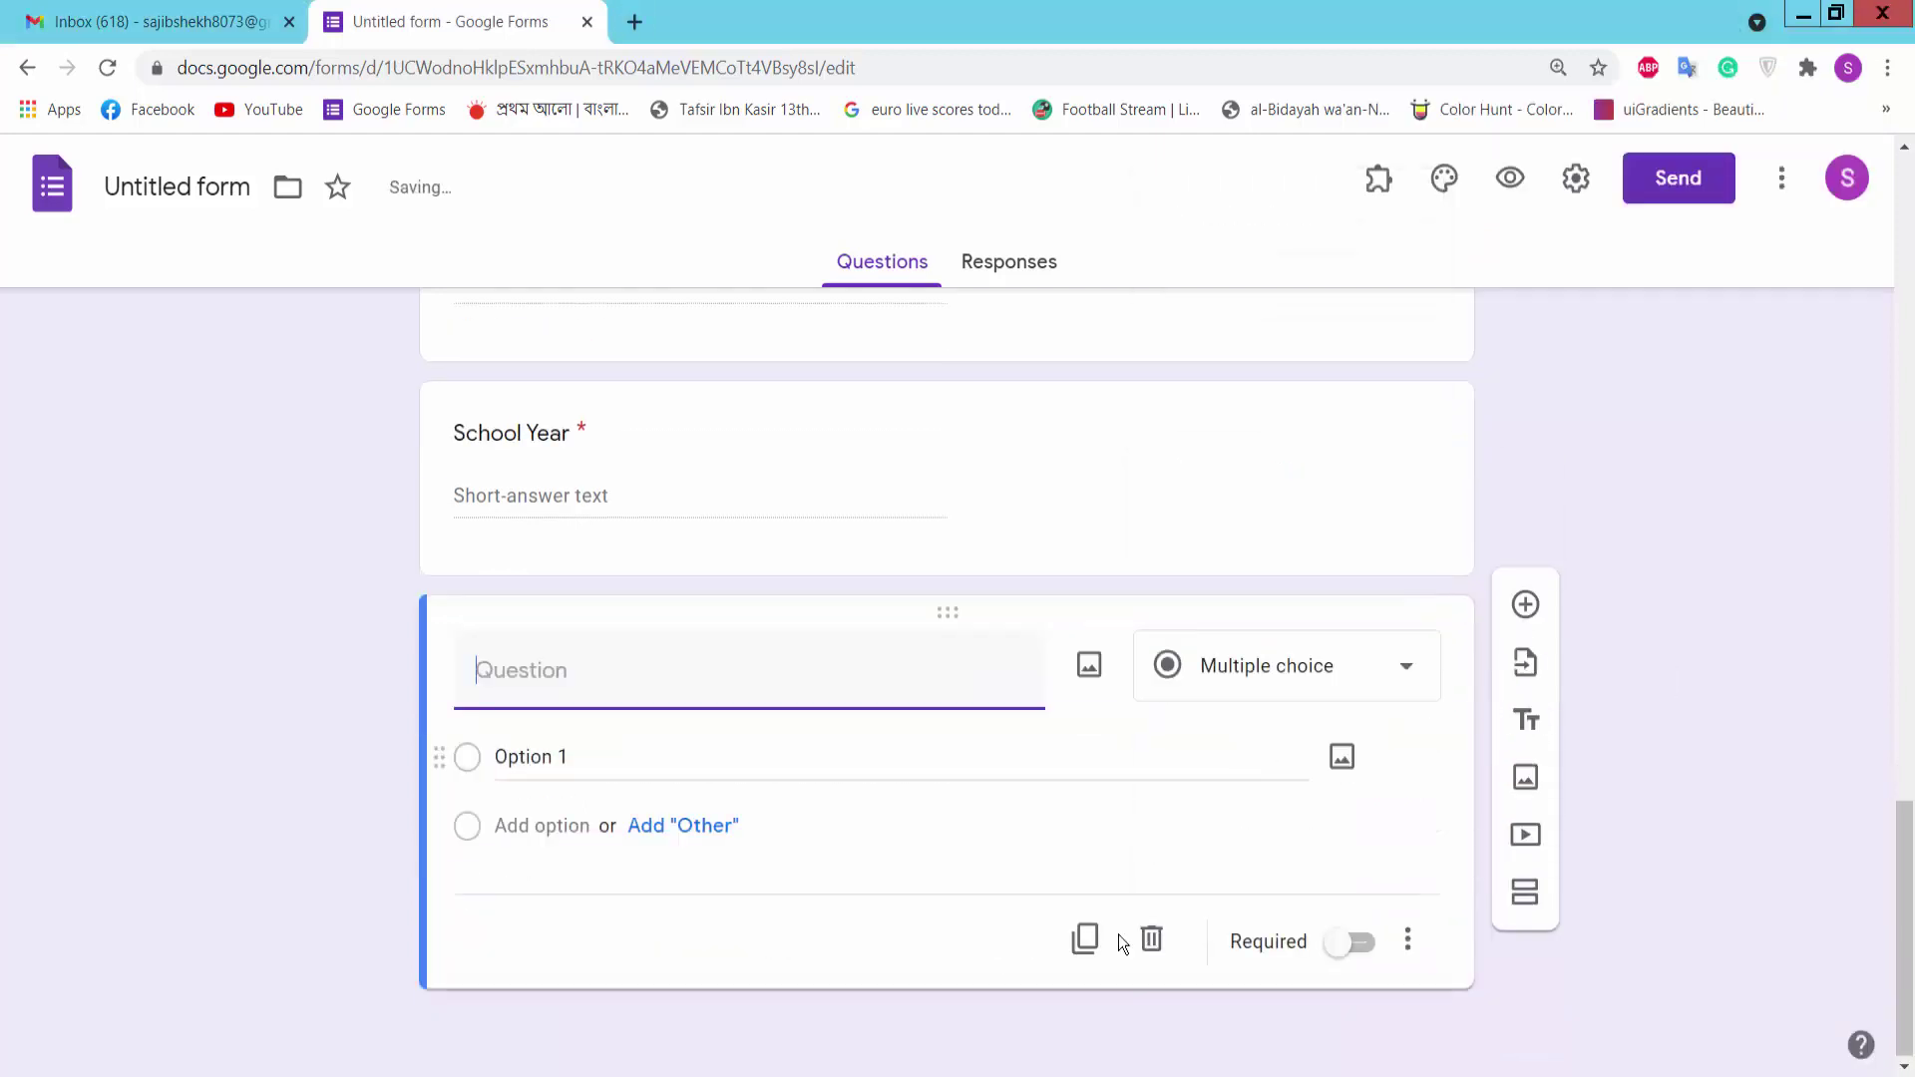
pyautogui.hotkey('alt', 'Tab')
pyautogui.moveTo(1500, 583); pyautogui.dragTo(1347, 588)
pyautogui.hotkey('ctrl', 'c')
pyautogui.hotkey('alt', 'Tab')
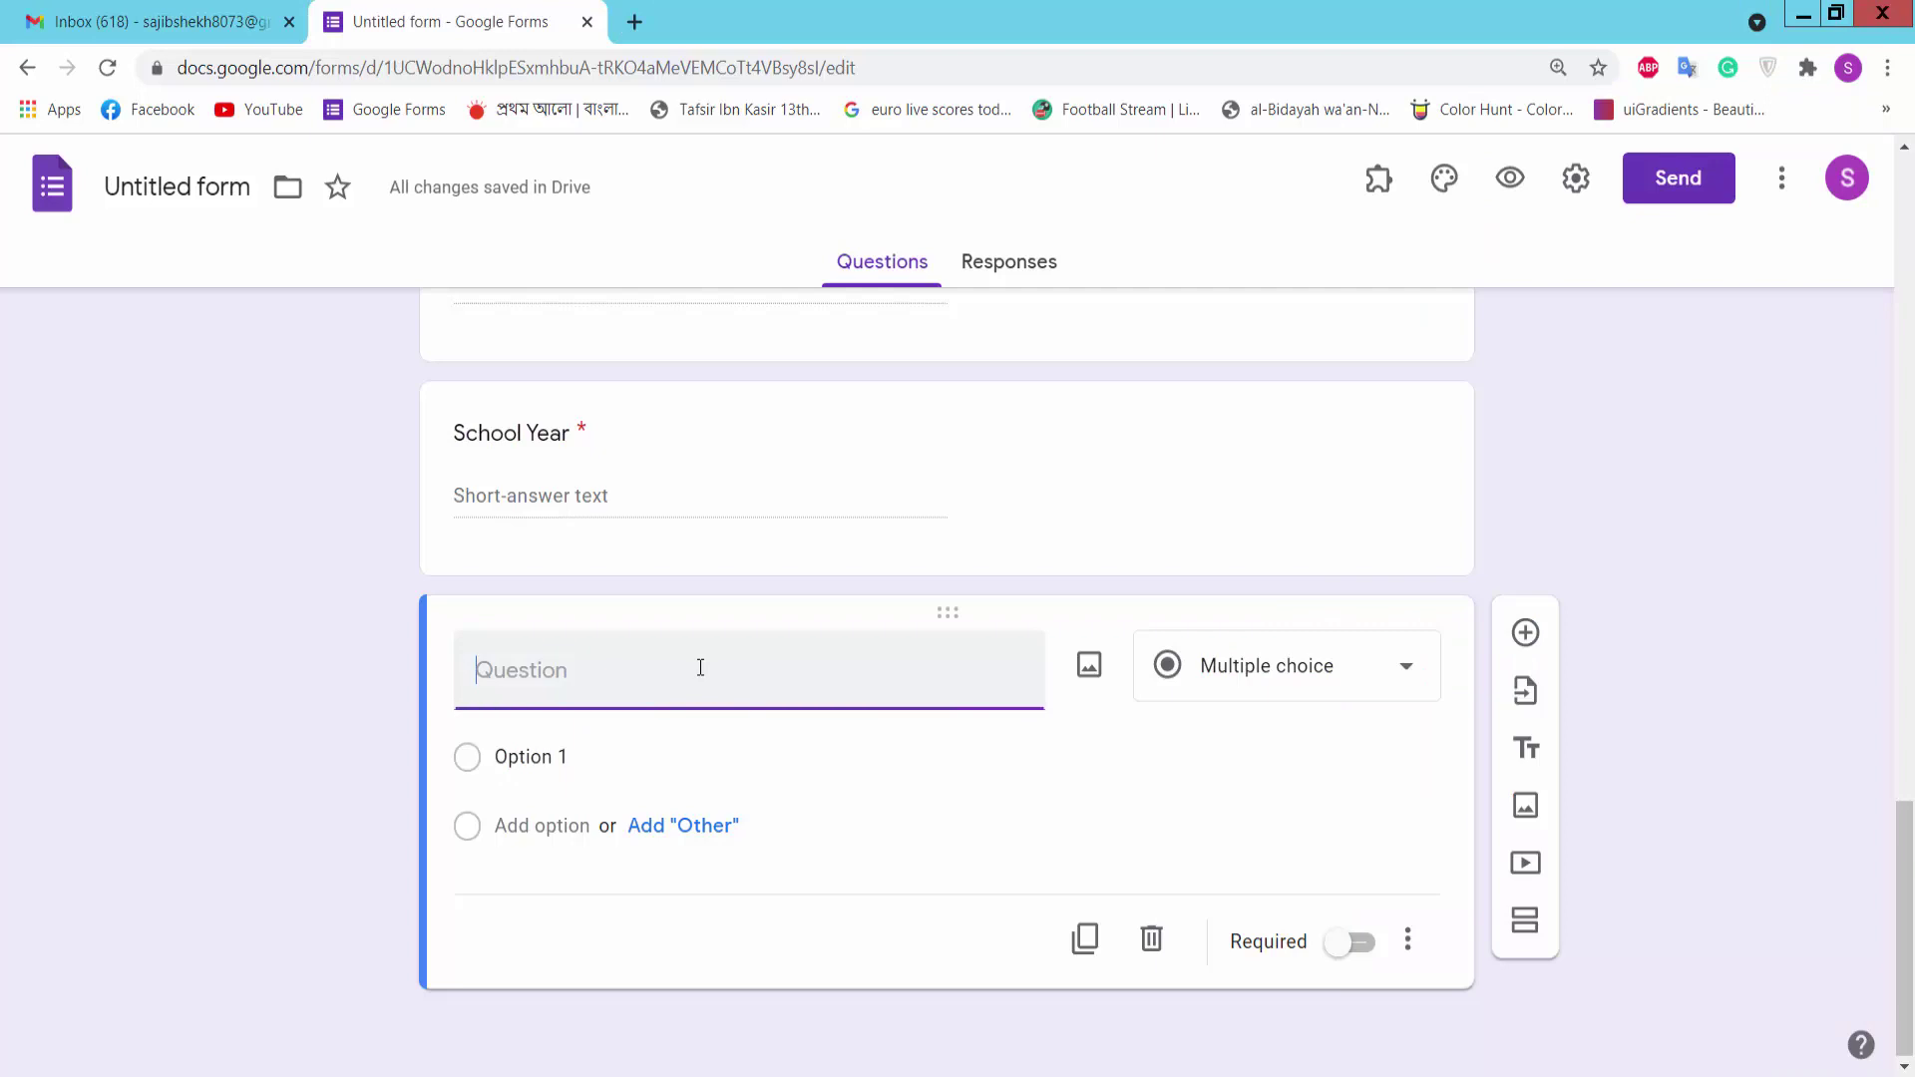
pyautogui.click(696, 667)
pyautogui.hotkey('ctrl', 'v')
pyautogui.click(1267, 666)
pyautogui.click(1270, 199)
pyautogui.click(1282, 707)
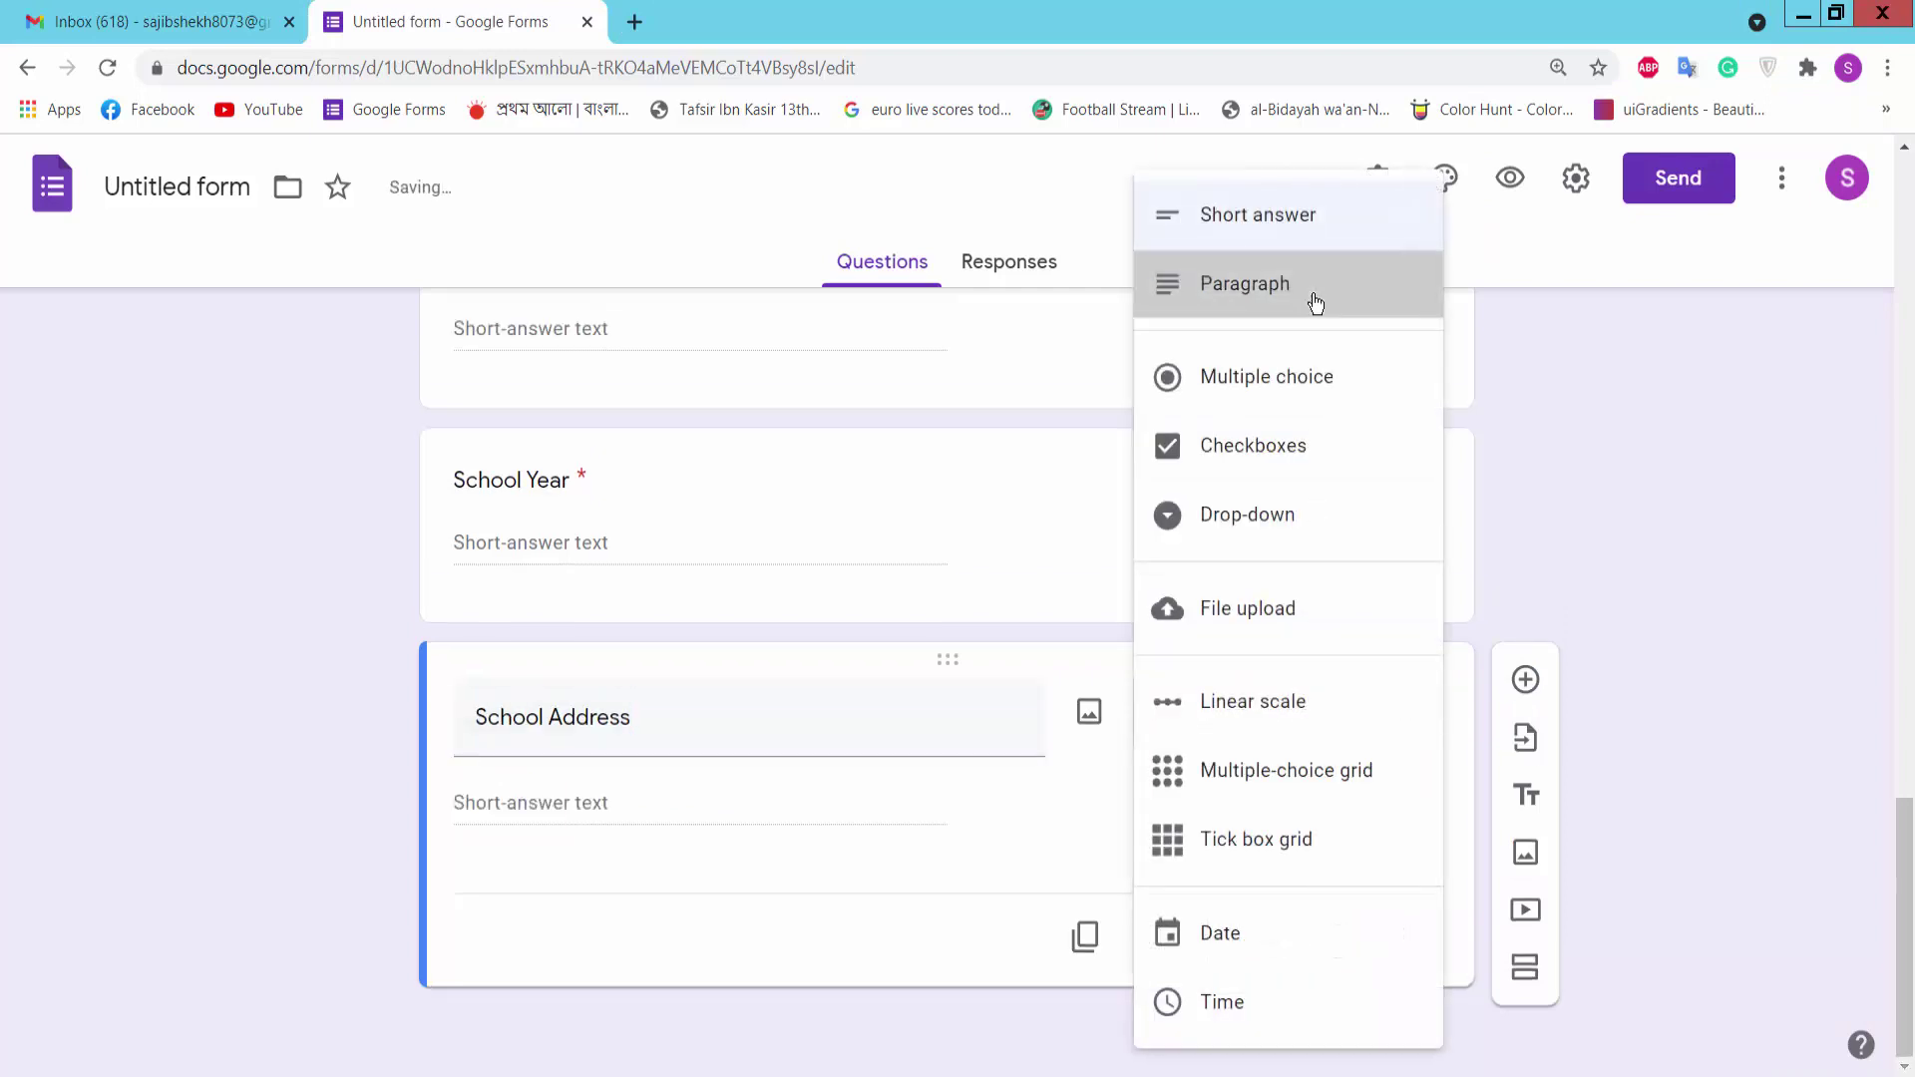
pyautogui.click(1309, 292)
pyautogui.click(1352, 941)
# Copy the 'Parent/Guardian's Information' heading from the notes
pyautogui.hotkey('alt', 'Tab')
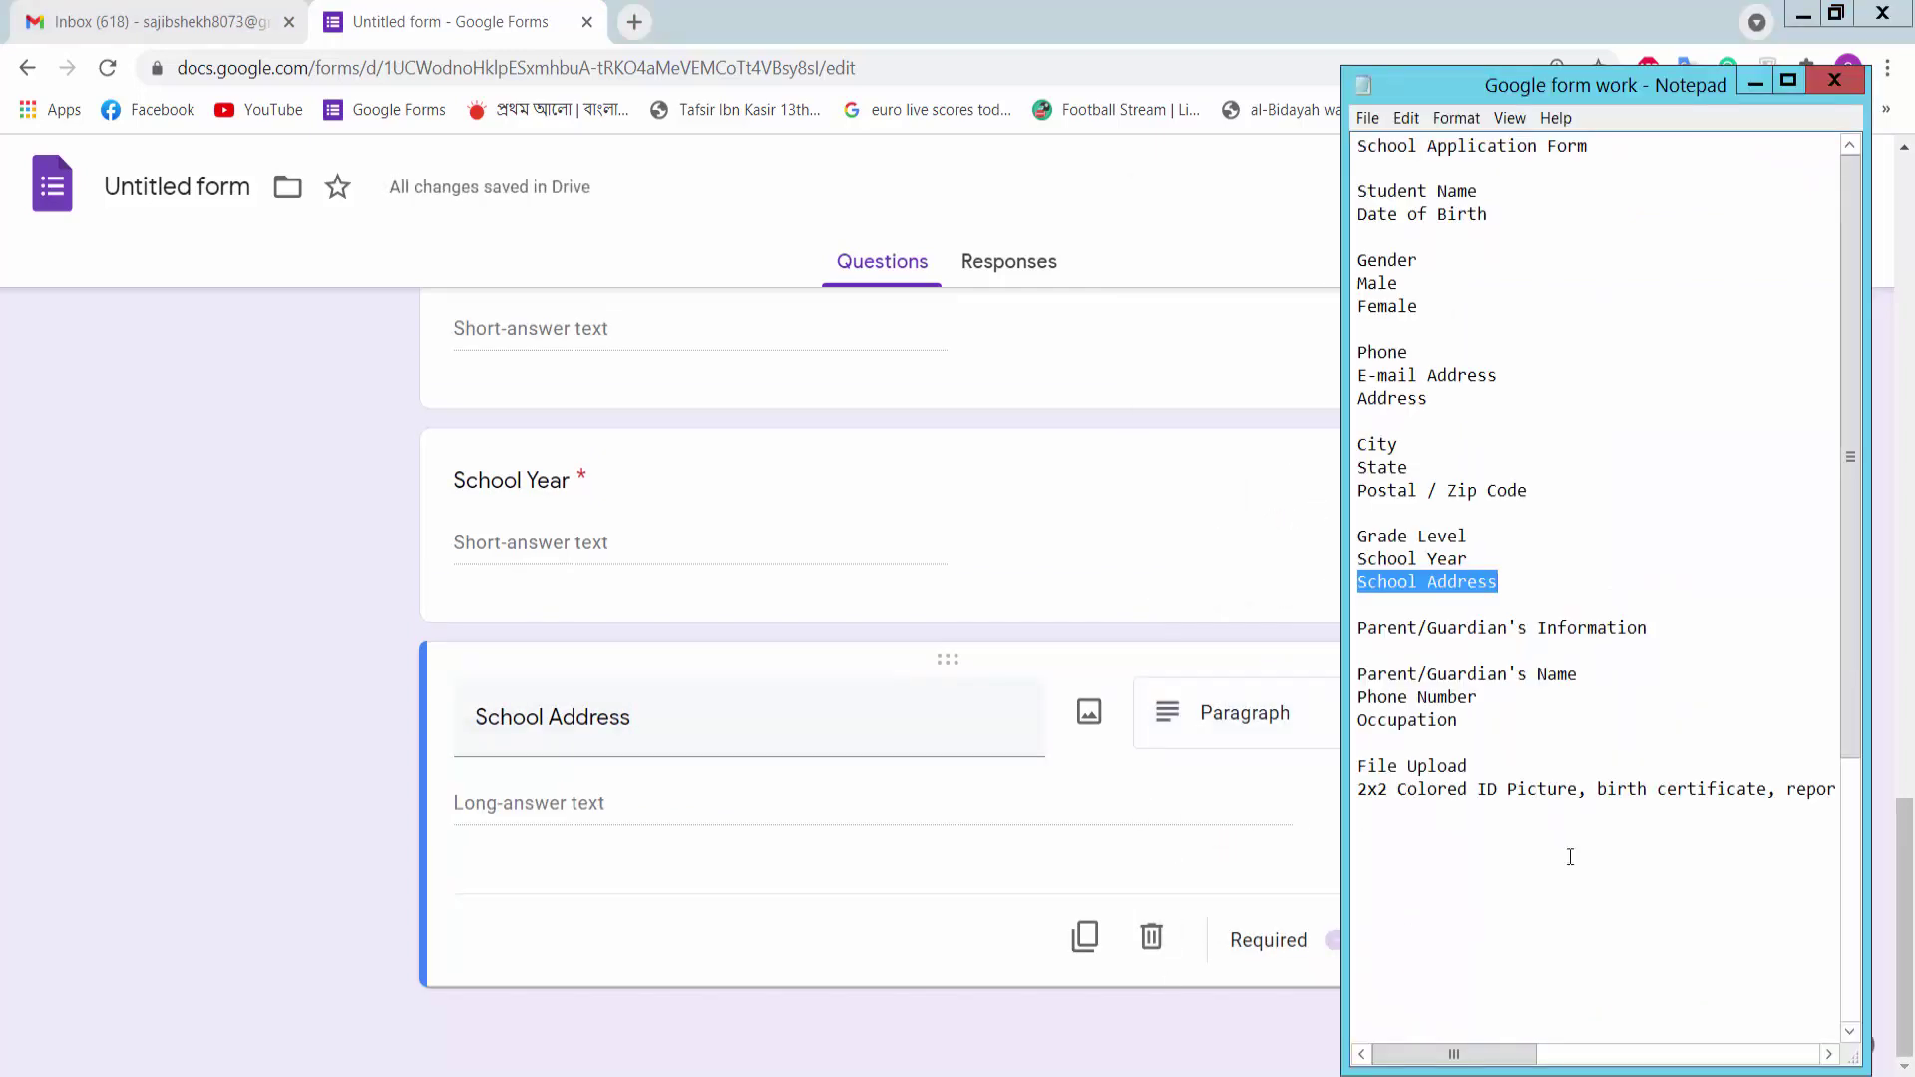
pyautogui.moveTo(1698, 633); pyautogui.dragTo(1354, 629)
pyautogui.hotkey('ctrl', 'c')
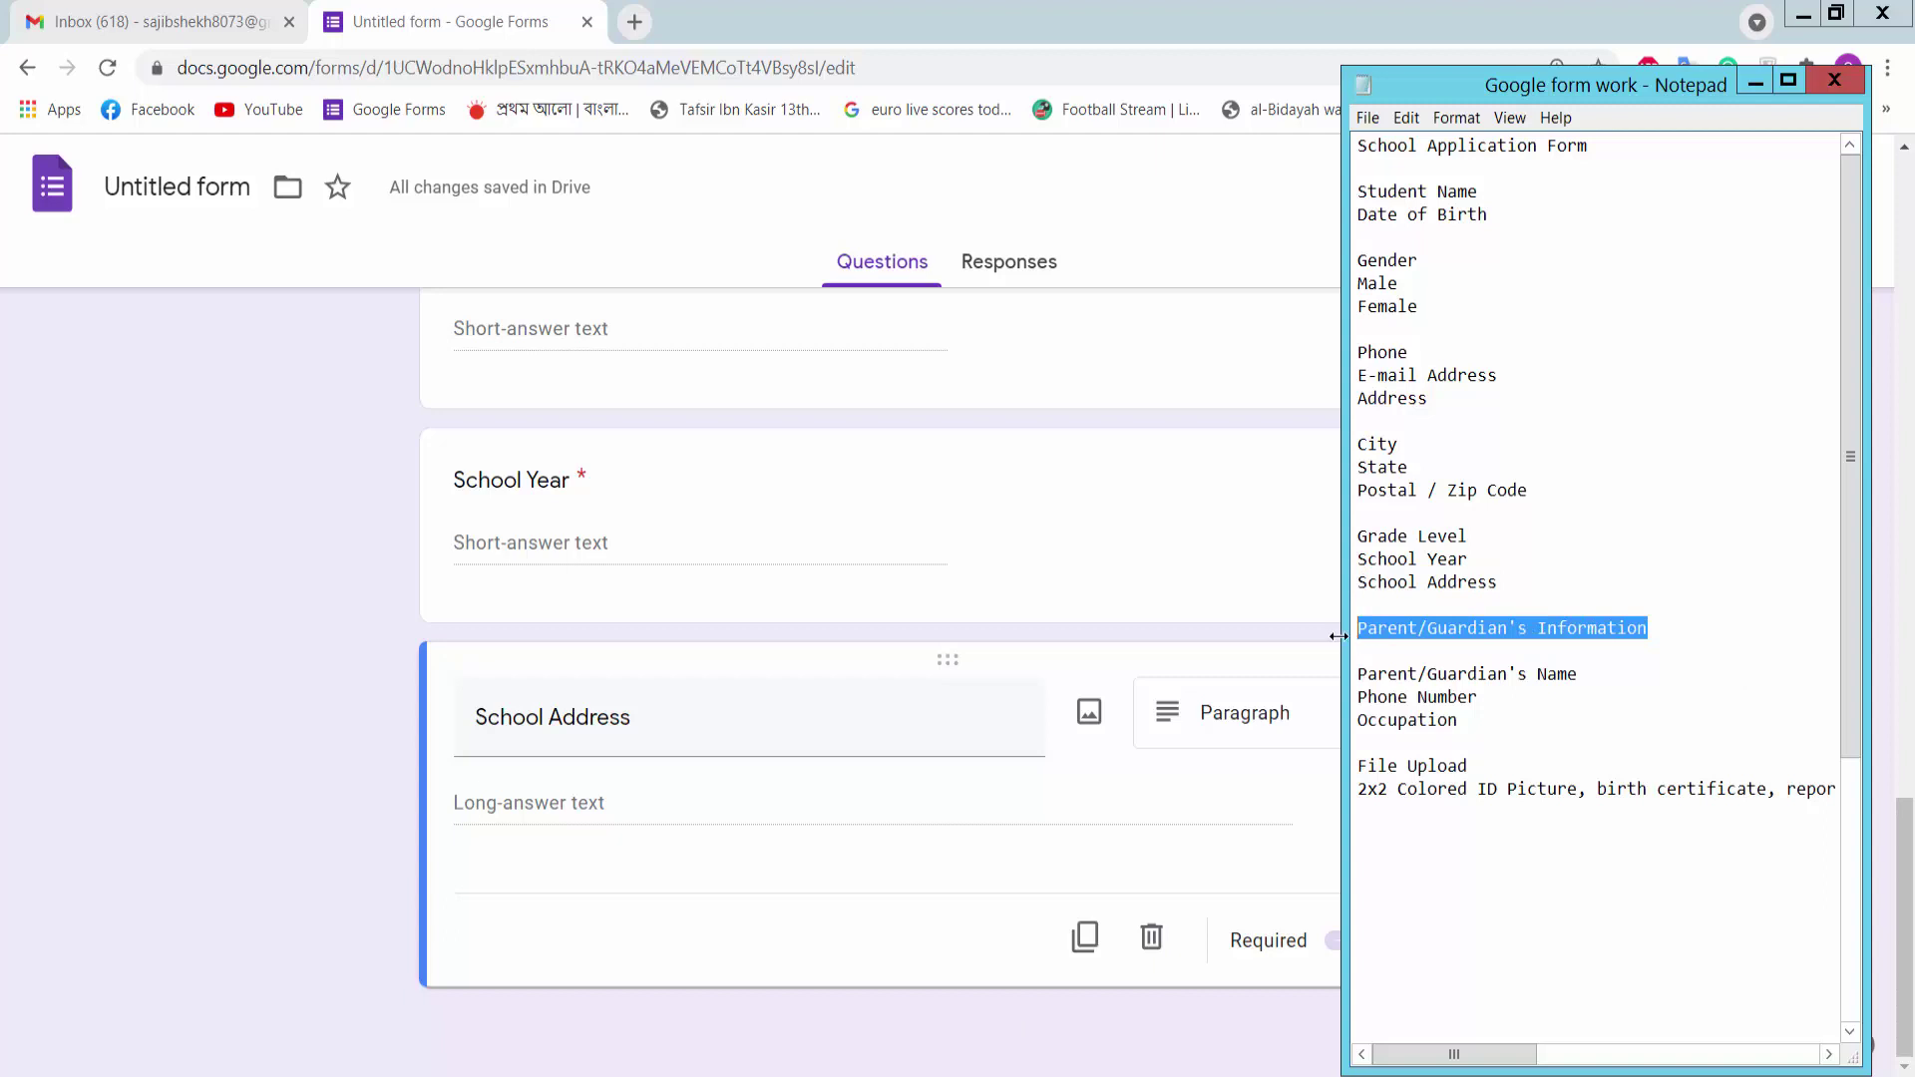
pyautogui.hotkey('alt', 'Tab')
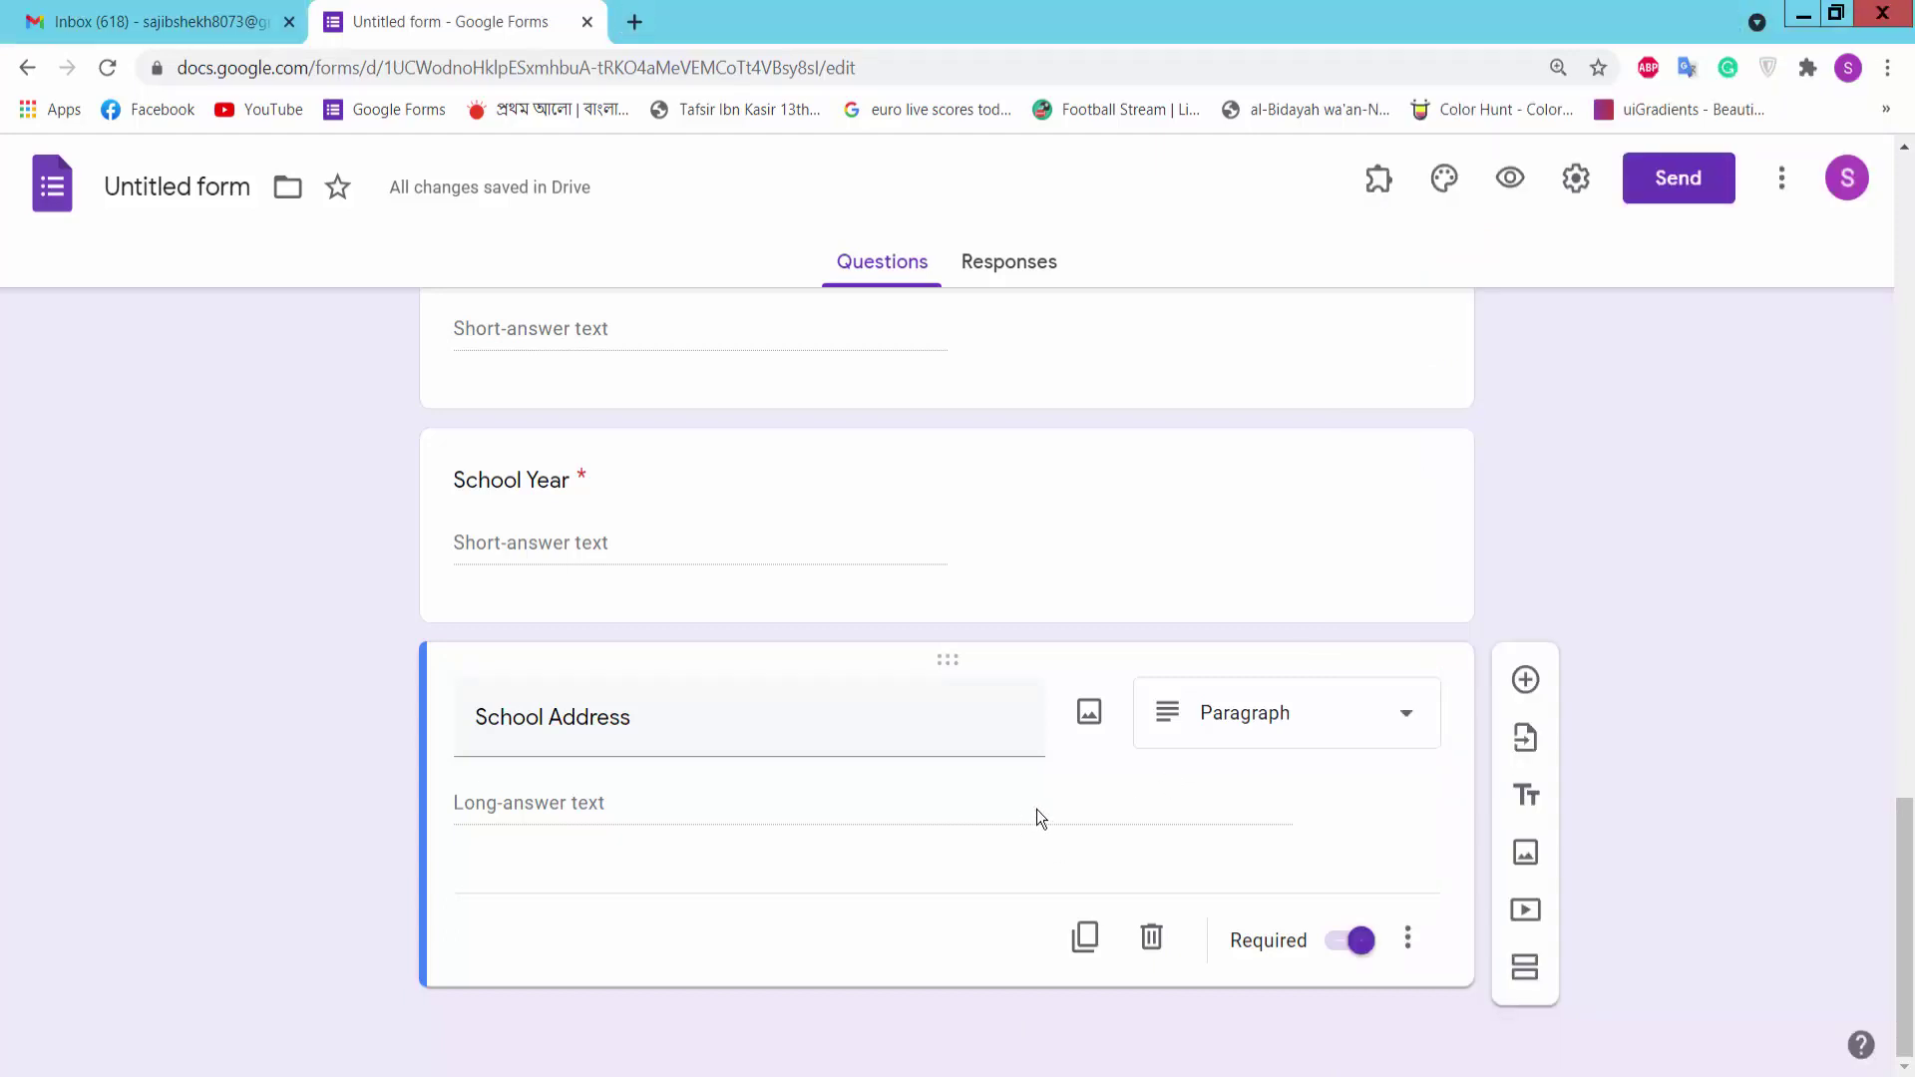
# Add a second section titled Parent/Guardian's Information
pyautogui.click(1525, 972)
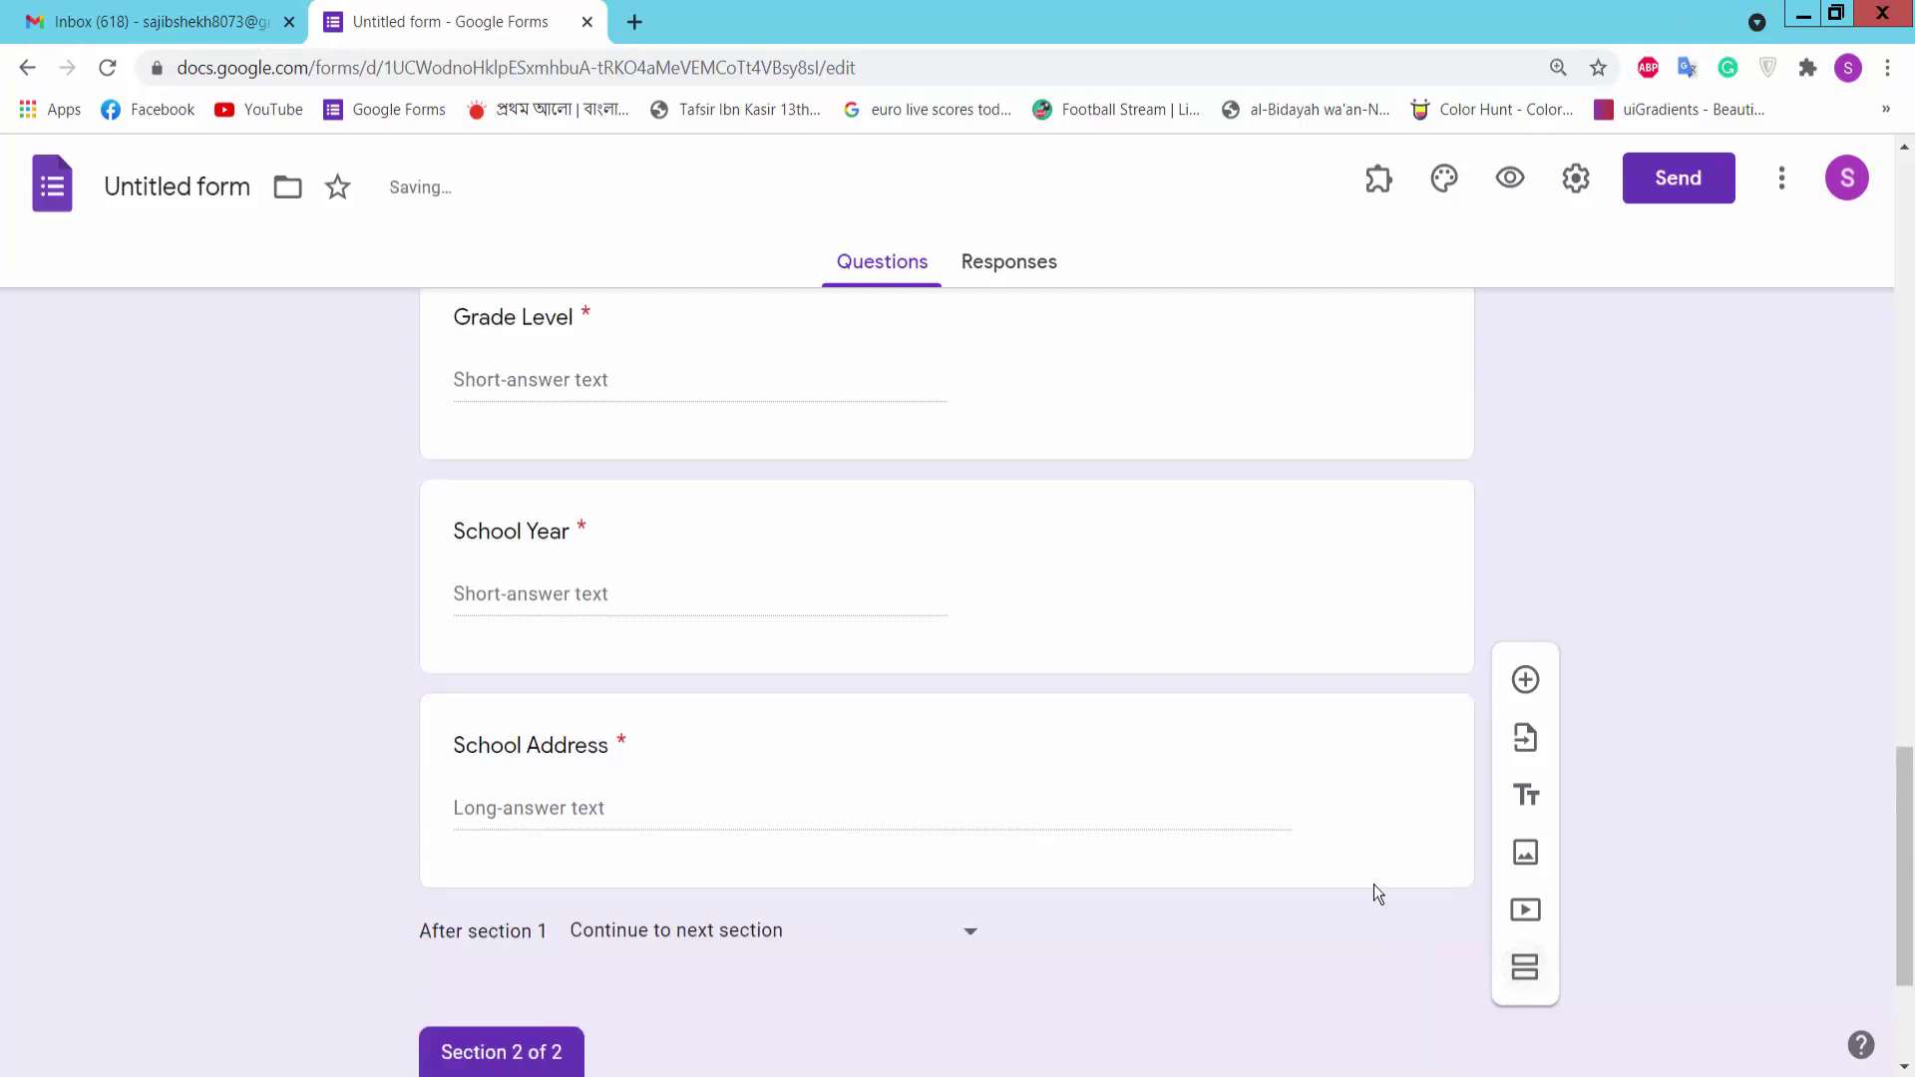
pyautogui.click(578, 846)
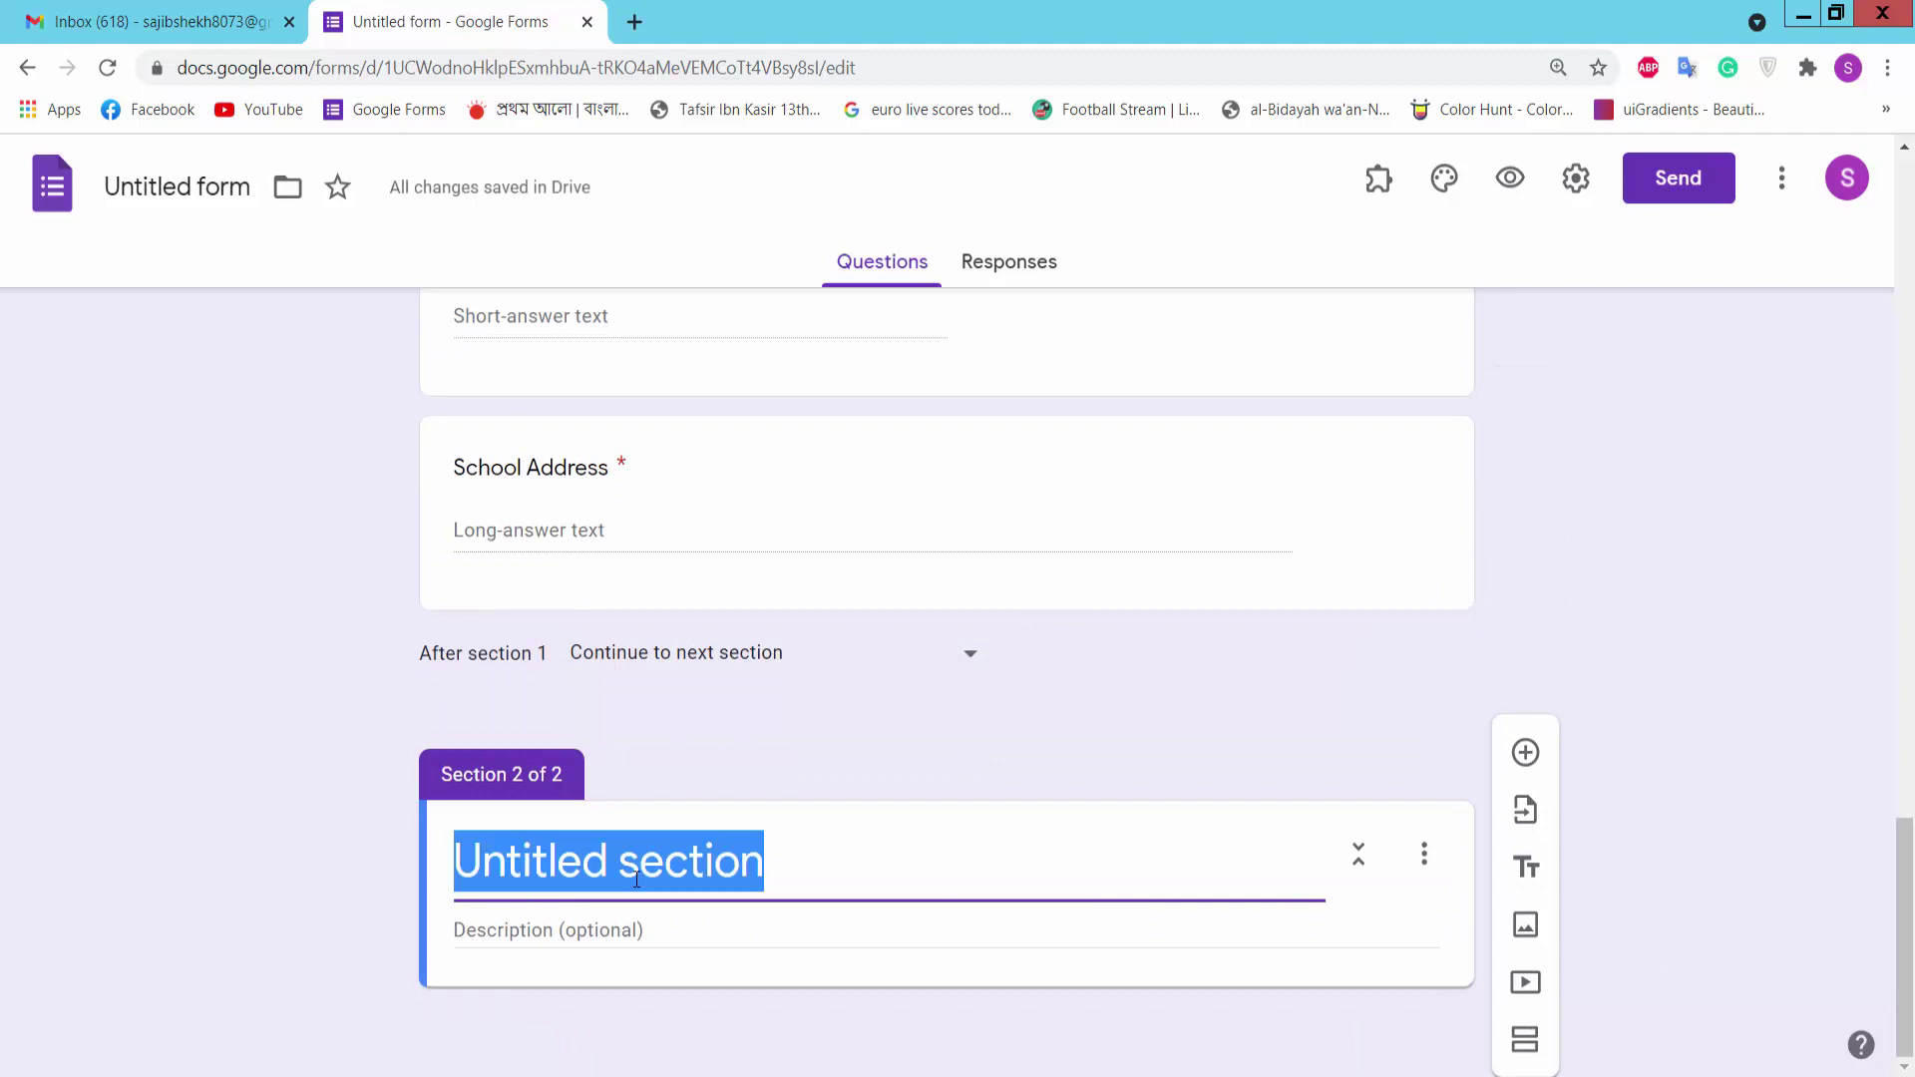
pyautogui.hotkey('ctrl', 'v')
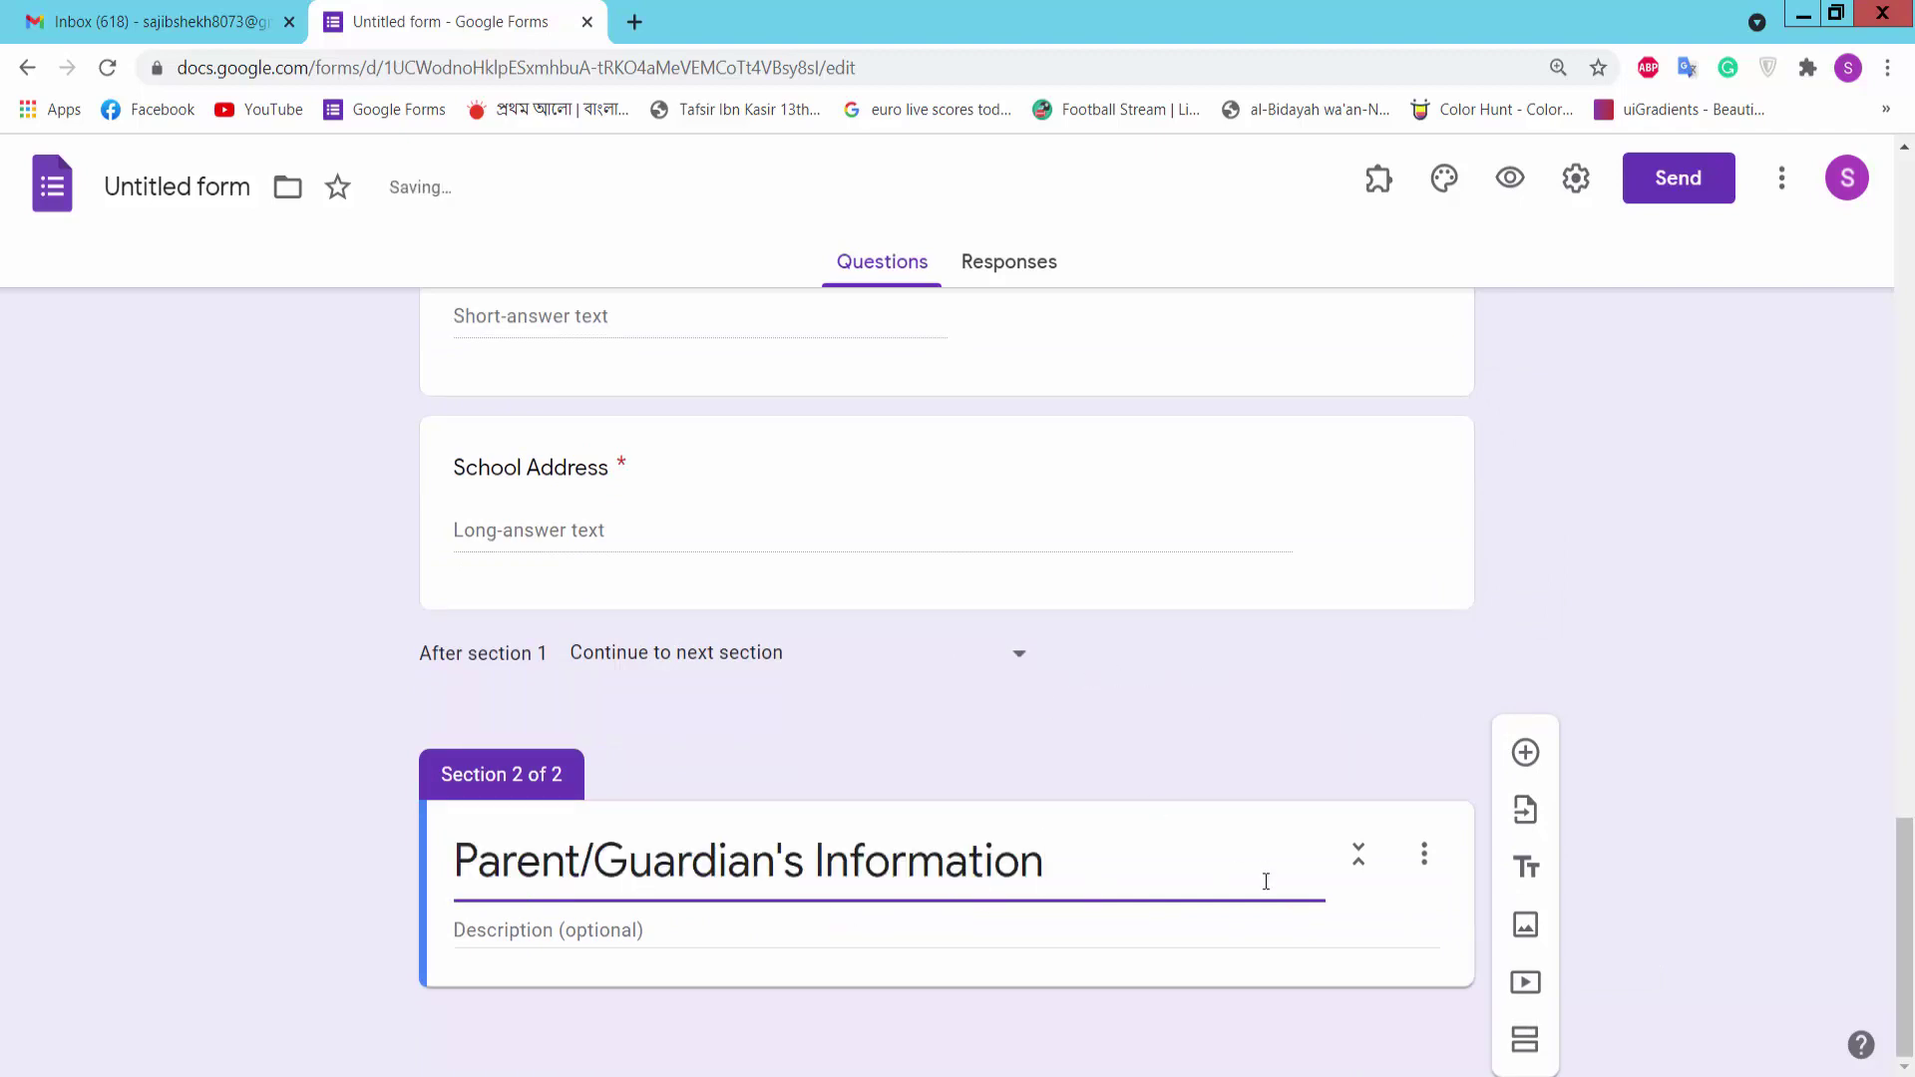
# Add a required short-answer question 'Parent/Guardian's Name' pasted from the notes
pyautogui.click(1526, 754)
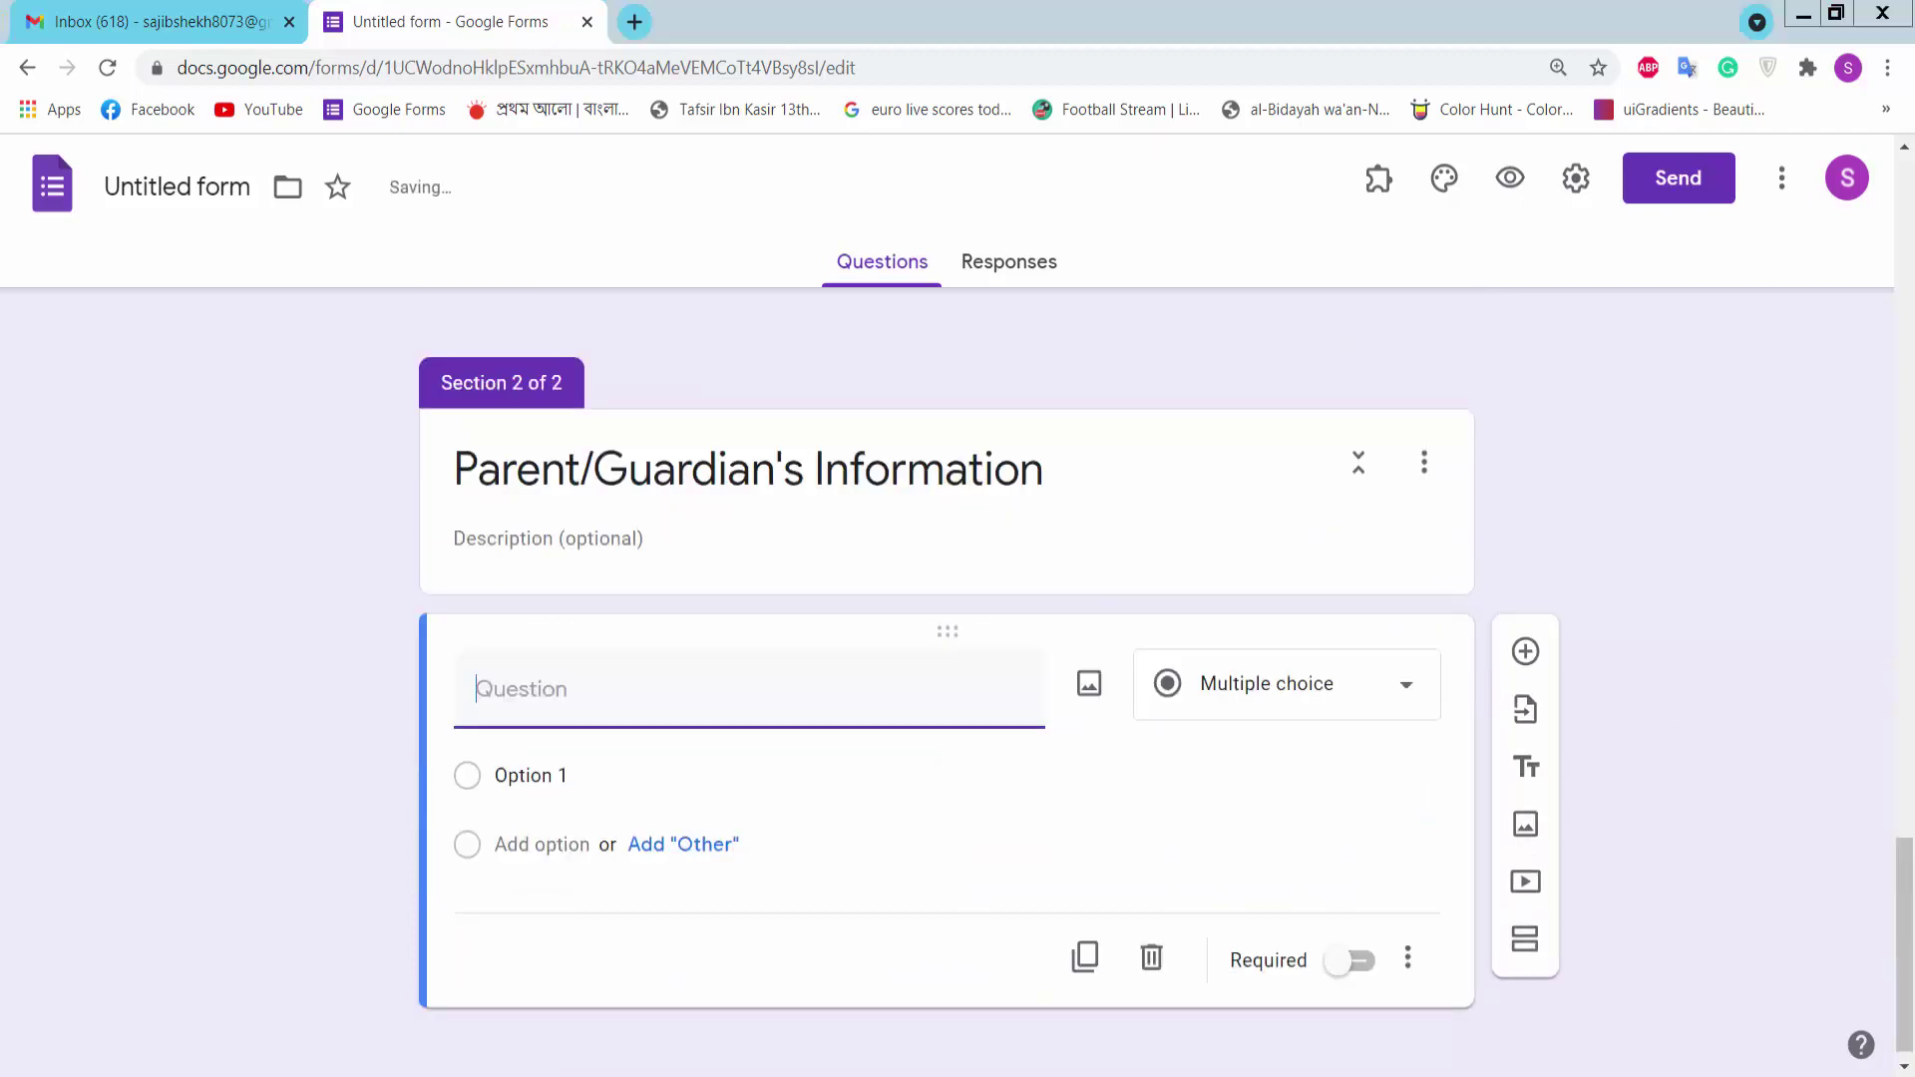
pyautogui.hotkey('alt', 'Tab')
pyautogui.click(1576, 674)
pyautogui.moveTo(1577, 675); pyautogui.dragTo(1342, 671)
pyautogui.hotkey('ctrl', 'c')
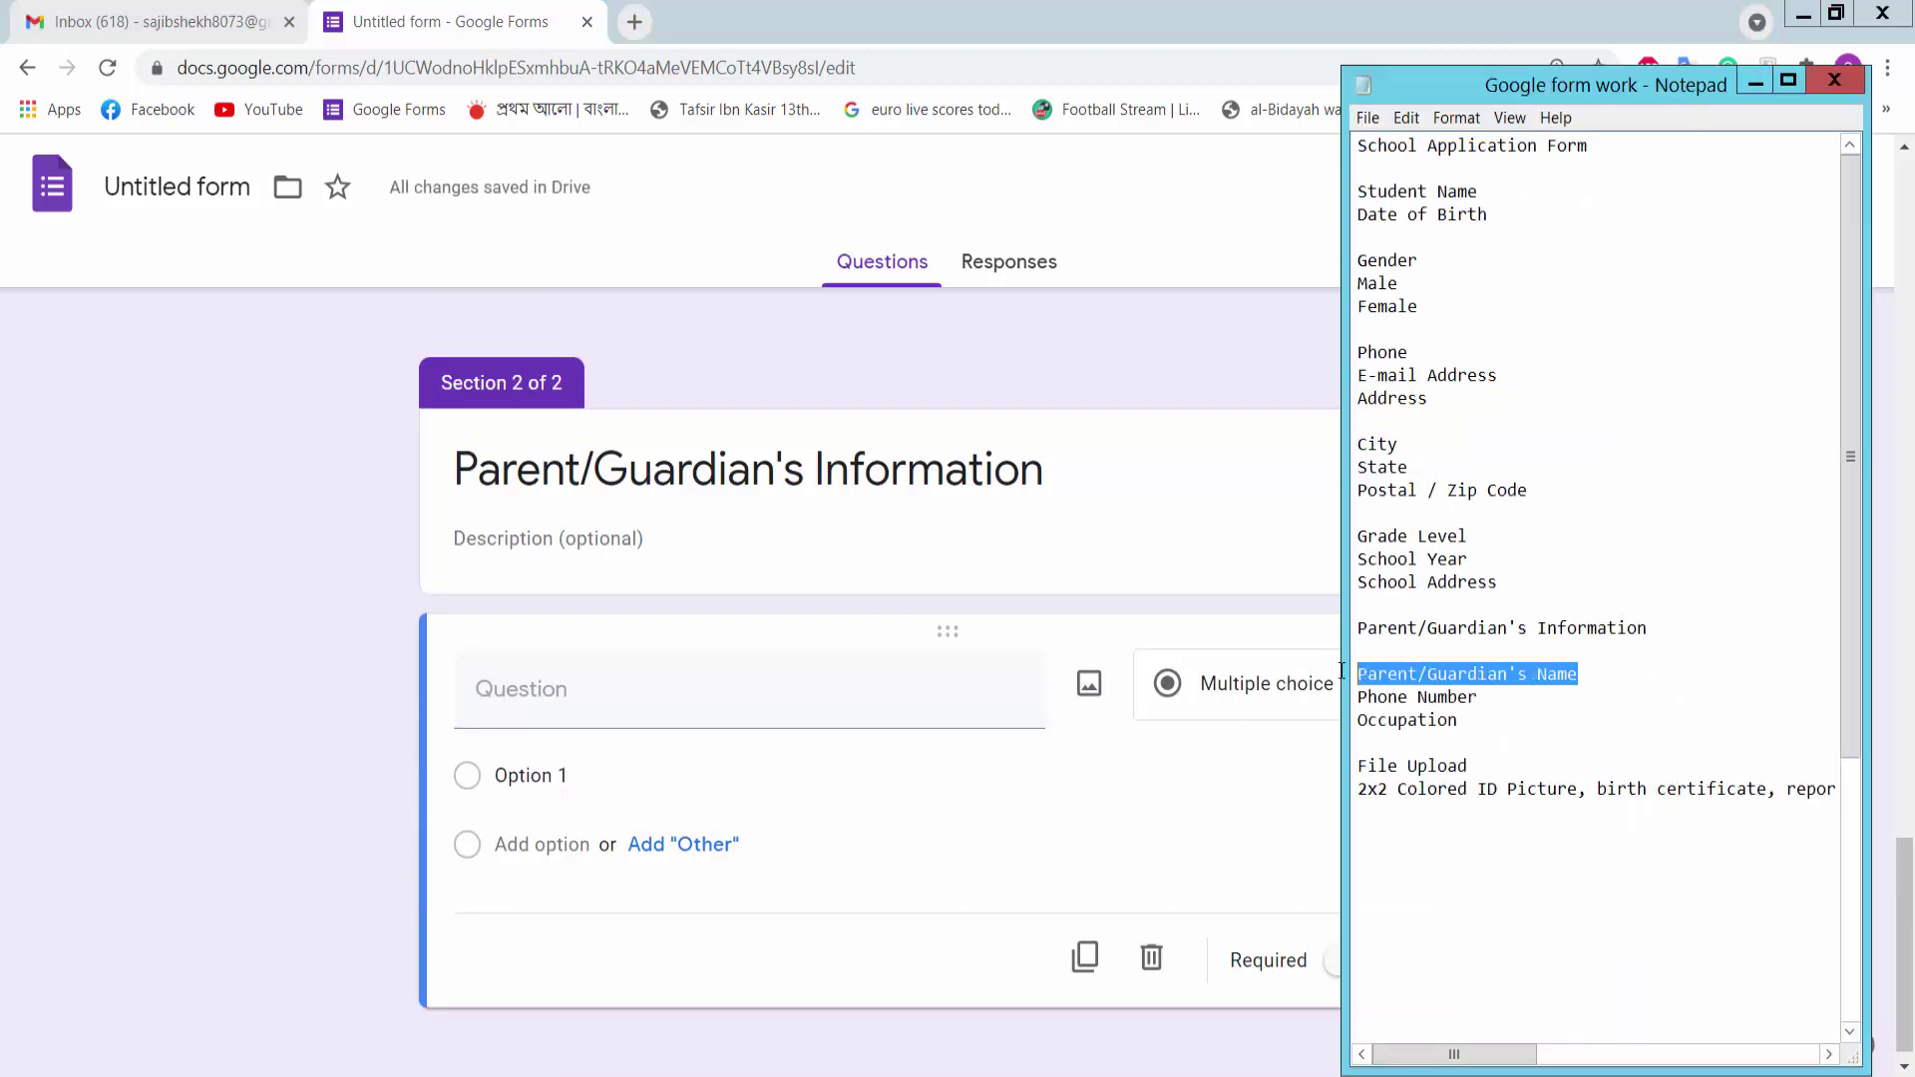
pyautogui.click(589, 690)
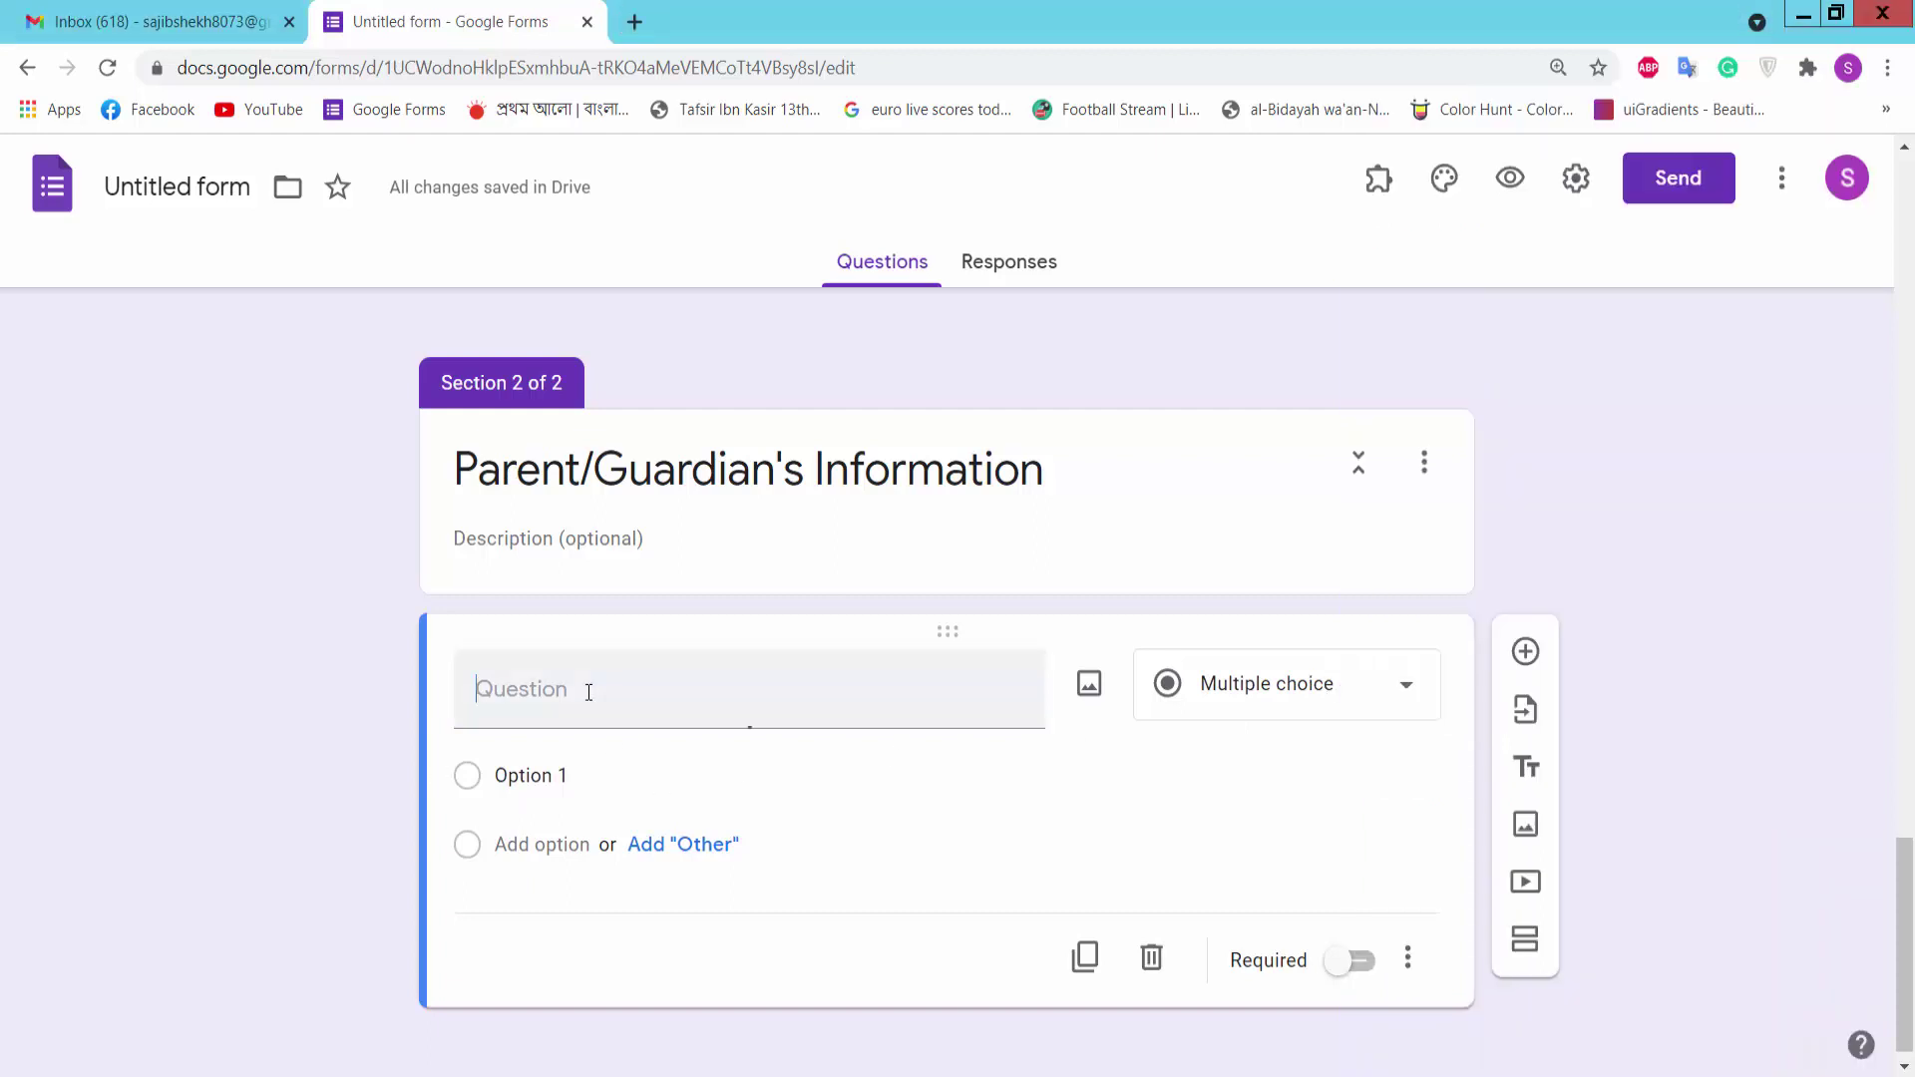
pyautogui.hotkey('ctrl', 'v')
pyautogui.click(1240, 693)
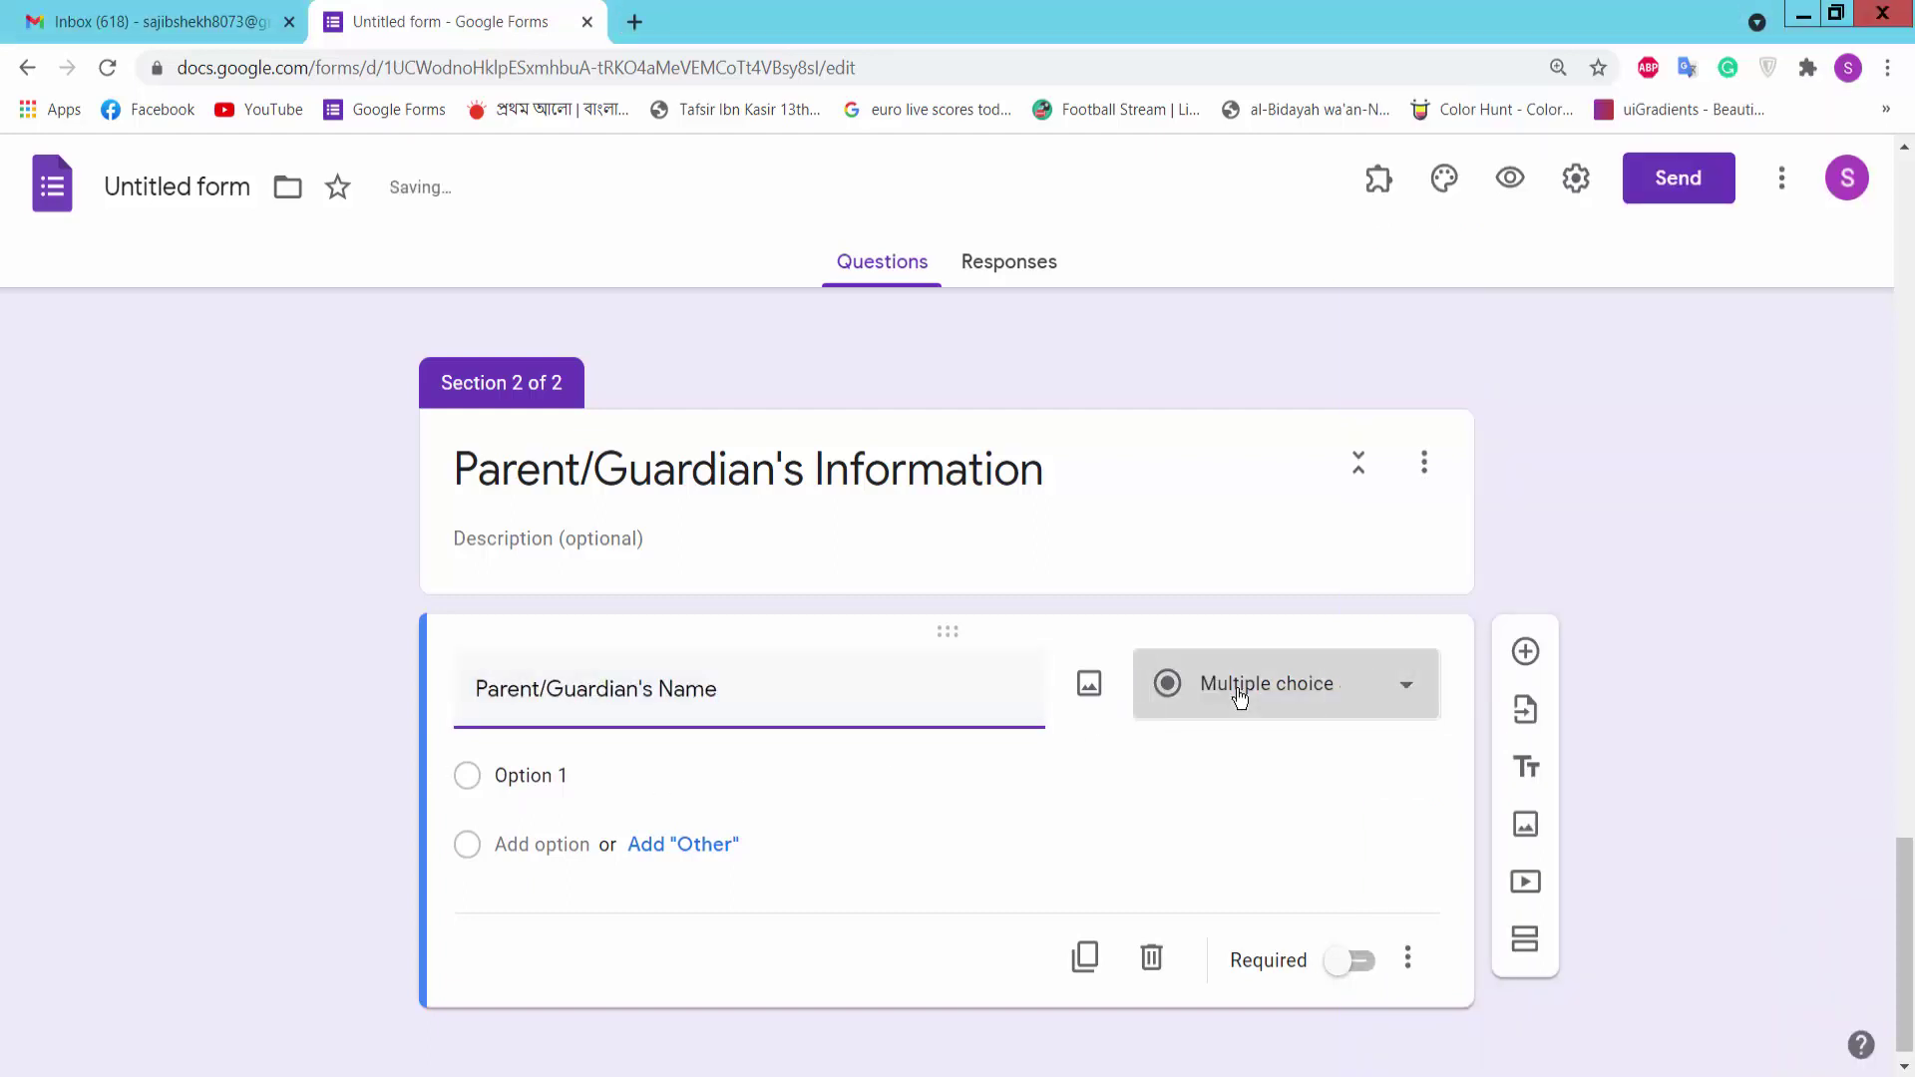
pyautogui.click(1237, 220)
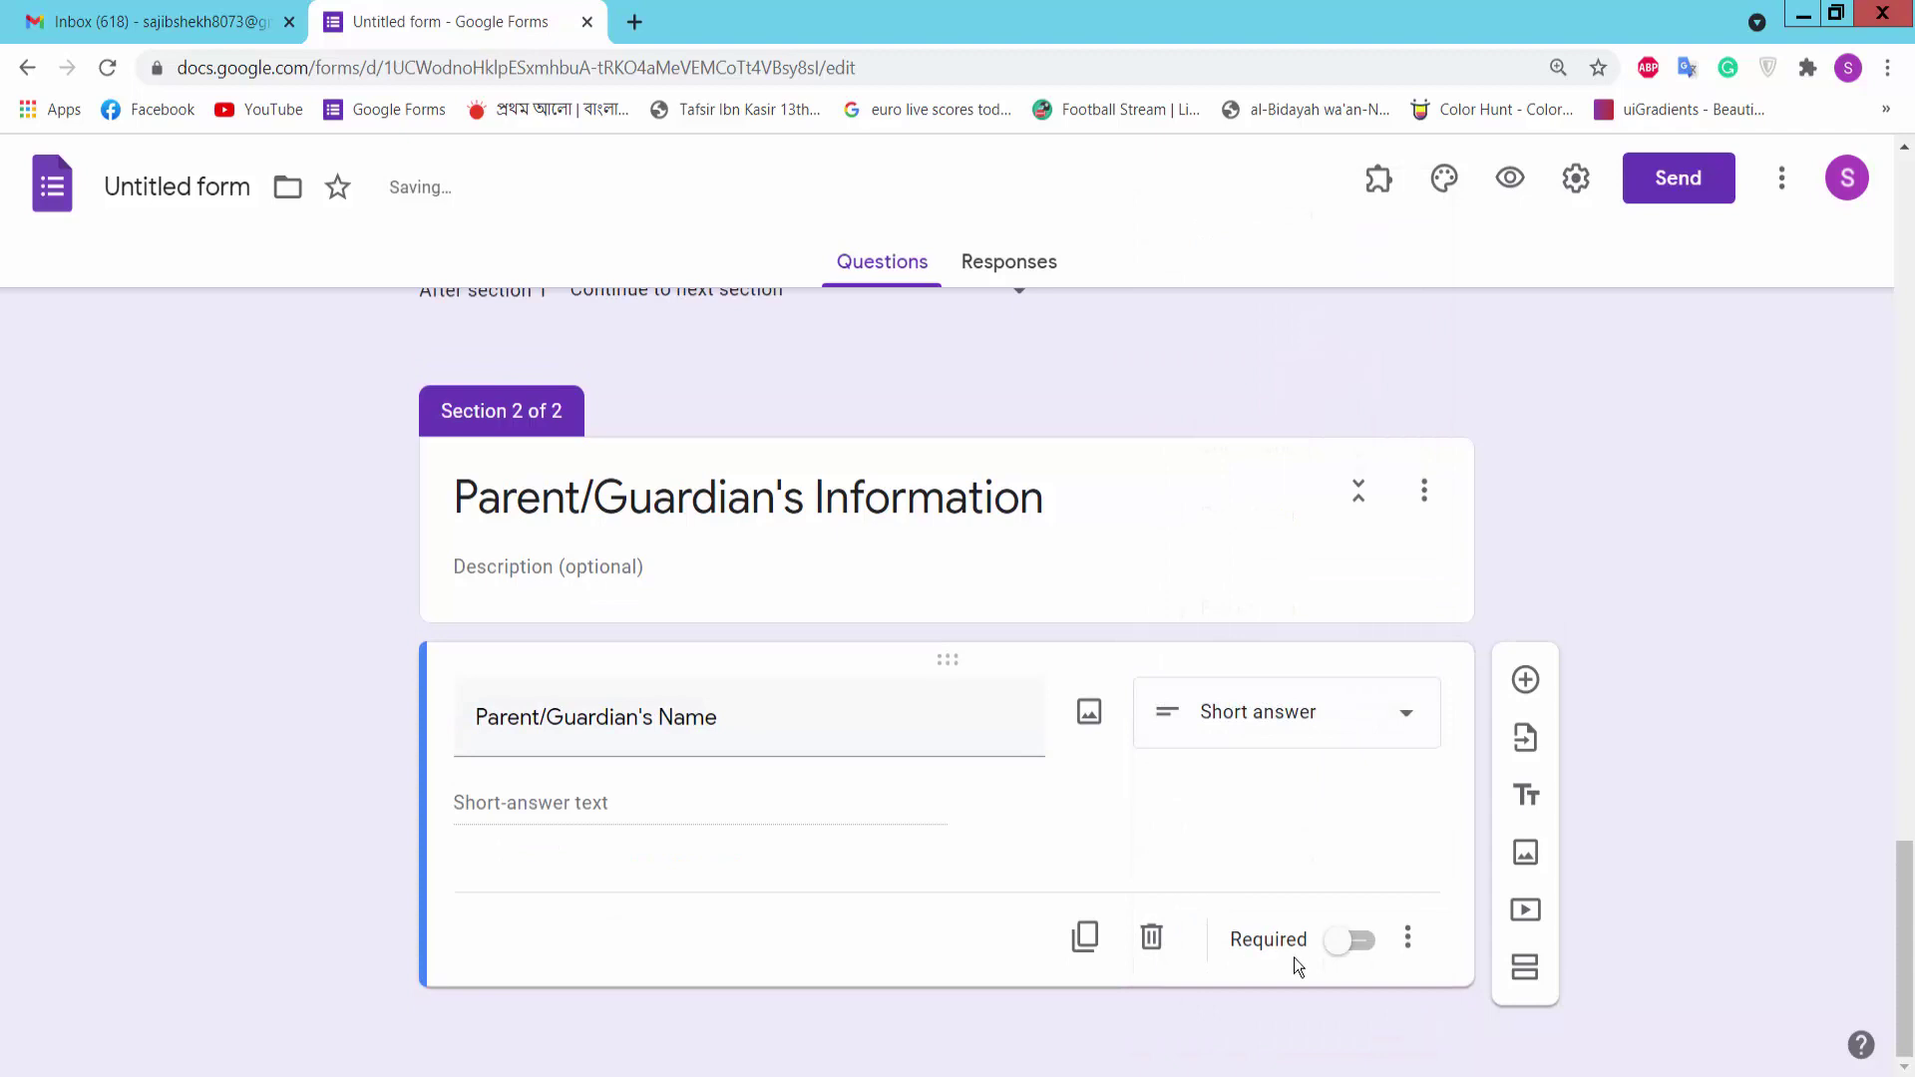
pyautogui.click(1355, 941)
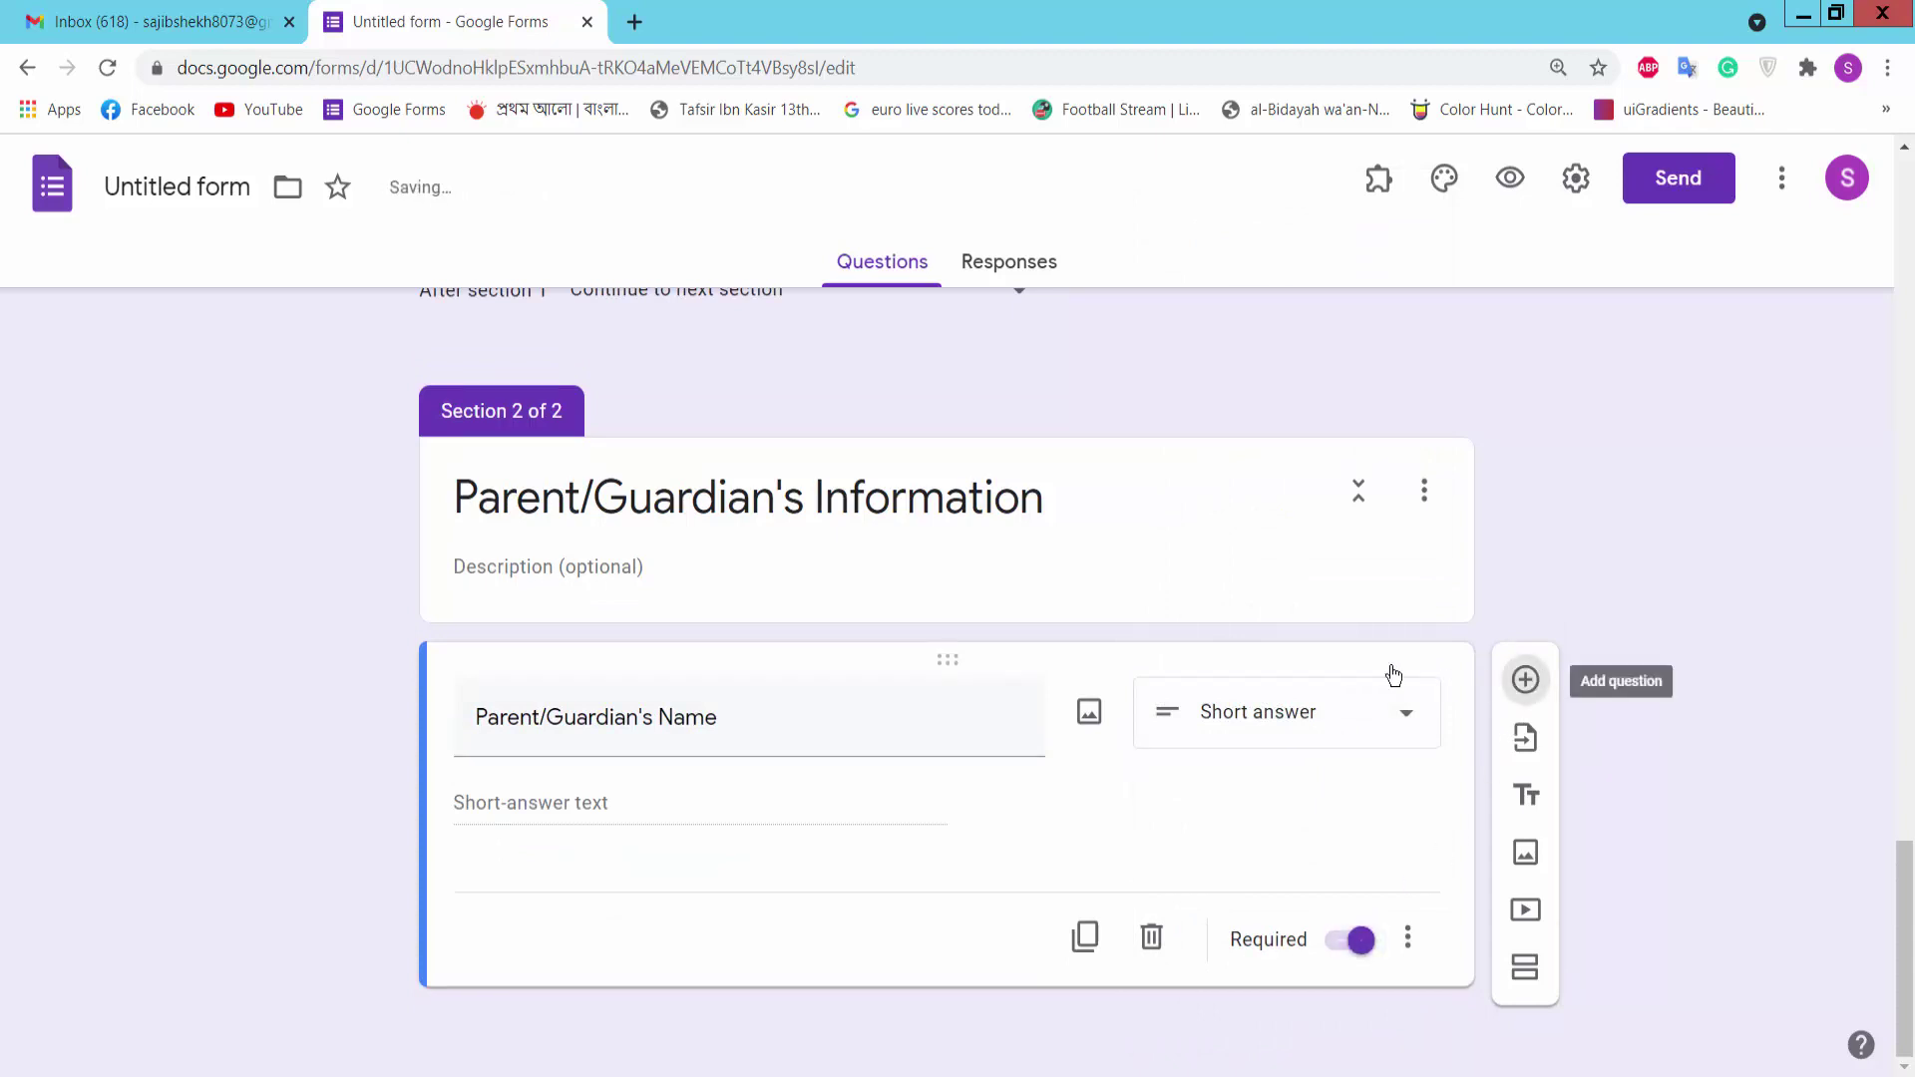
# Add a required short-answer question 'Phone Number' pasted from the notes
pyautogui.click(1526, 679)
pyautogui.hotkey('alt', 'Tab')
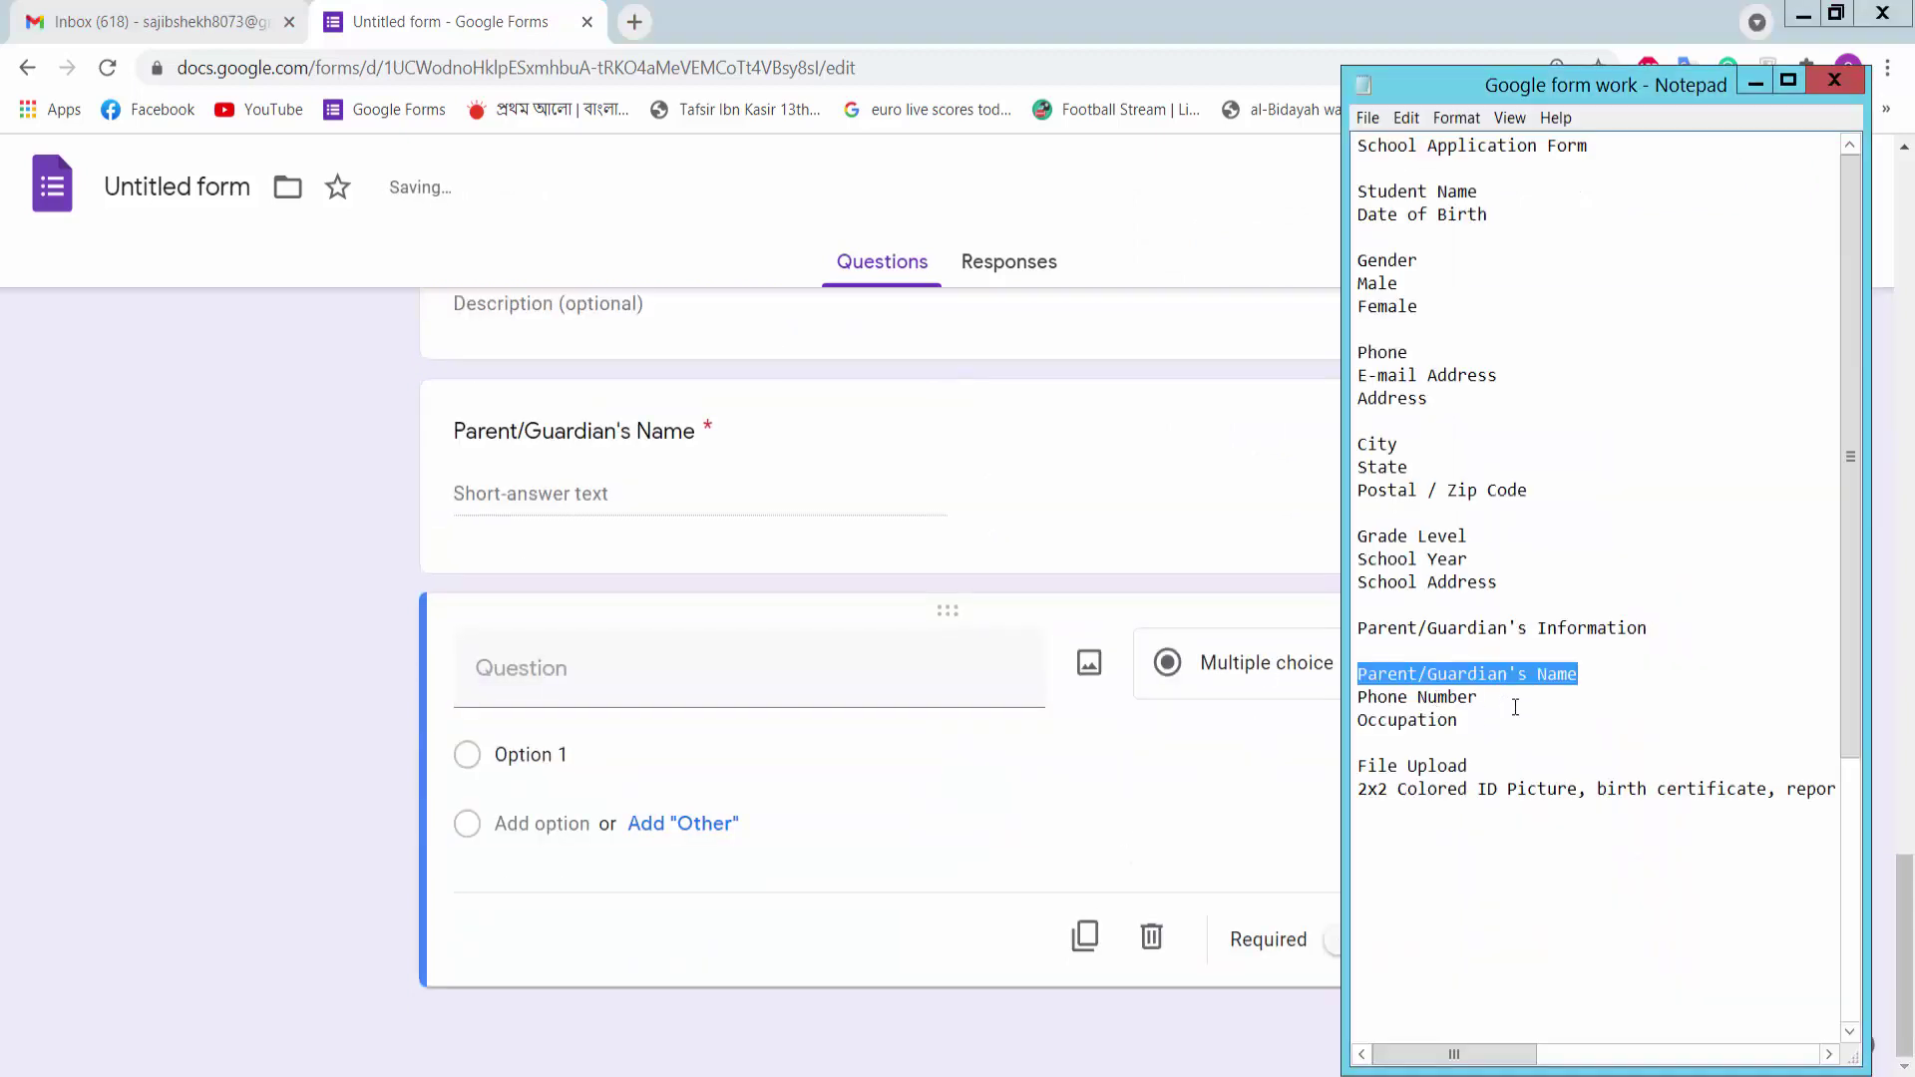
pyautogui.moveTo(1516, 708); pyautogui.dragTo(1317, 695)
pyautogui.hotkey('ctrl', 'c')
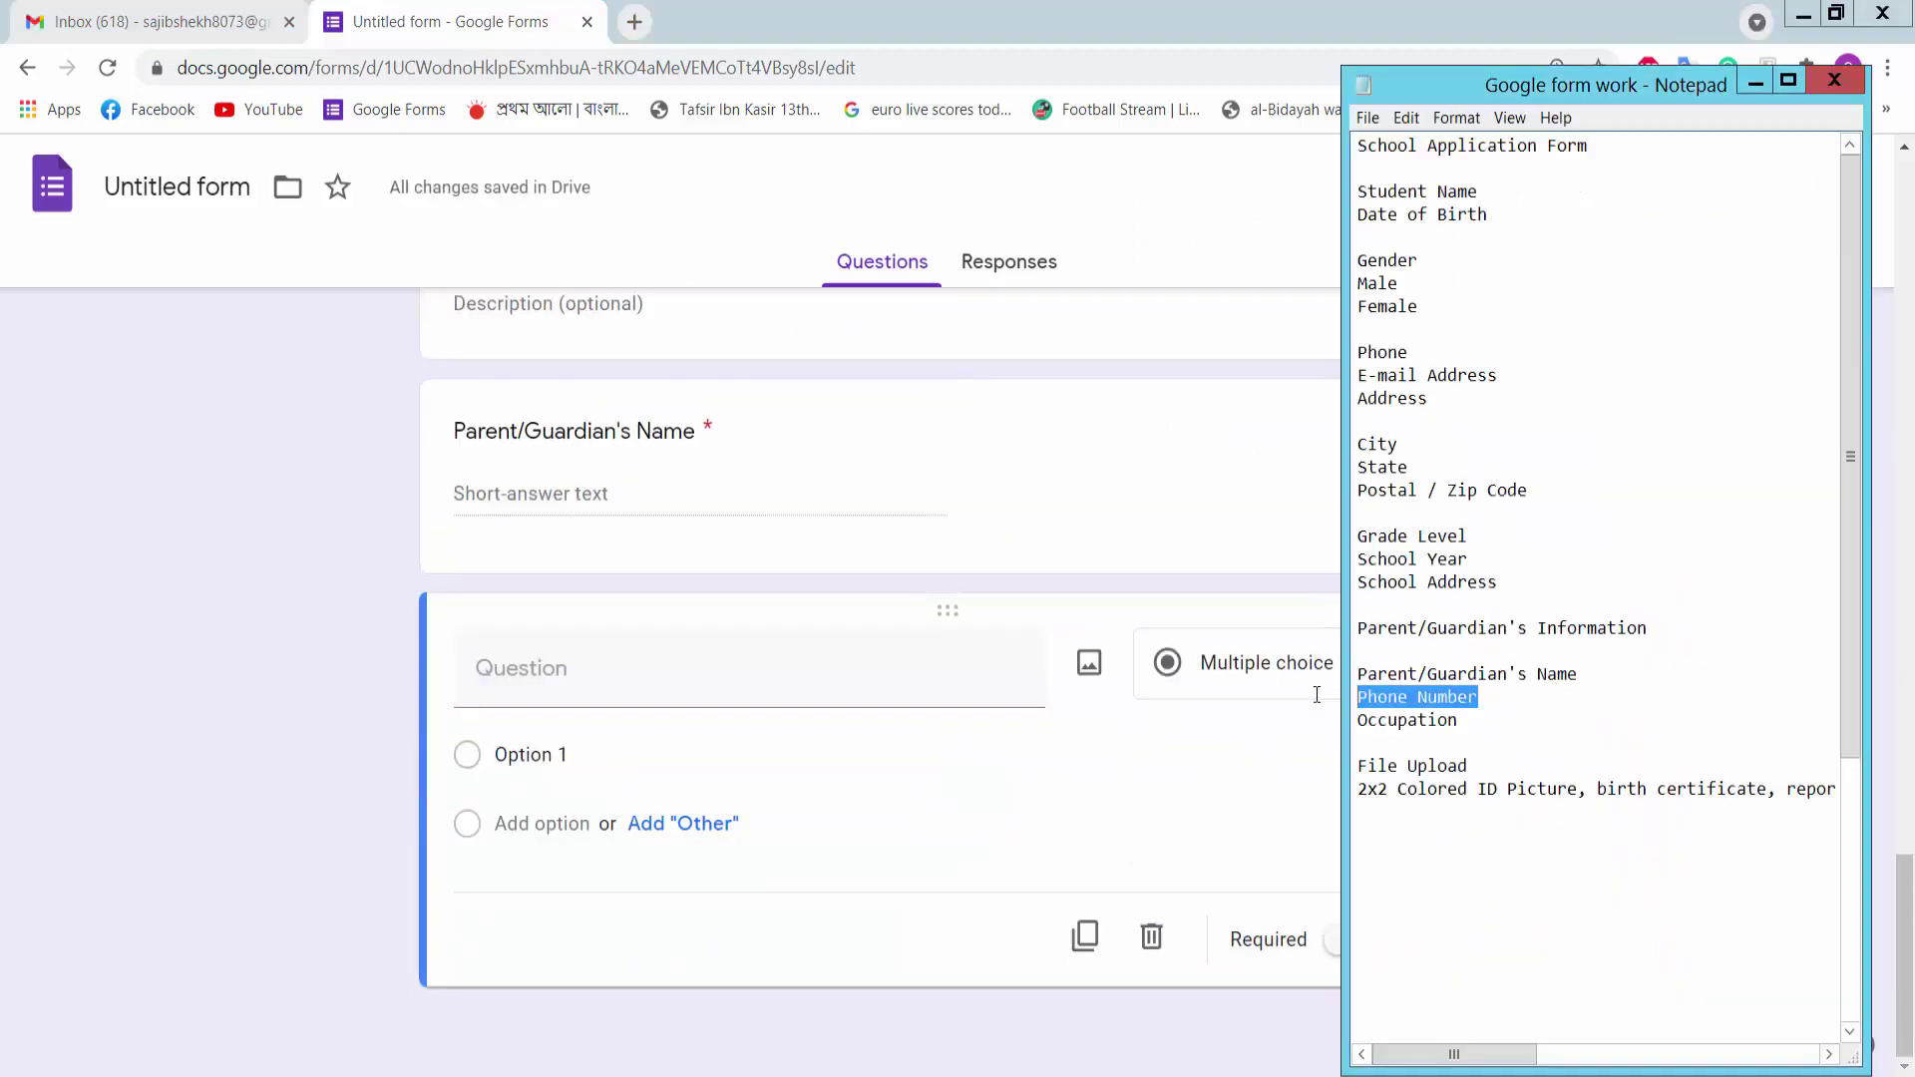
pyautogui.click(727, 668)
pyautogui.hotkey('ctrl', 'v')
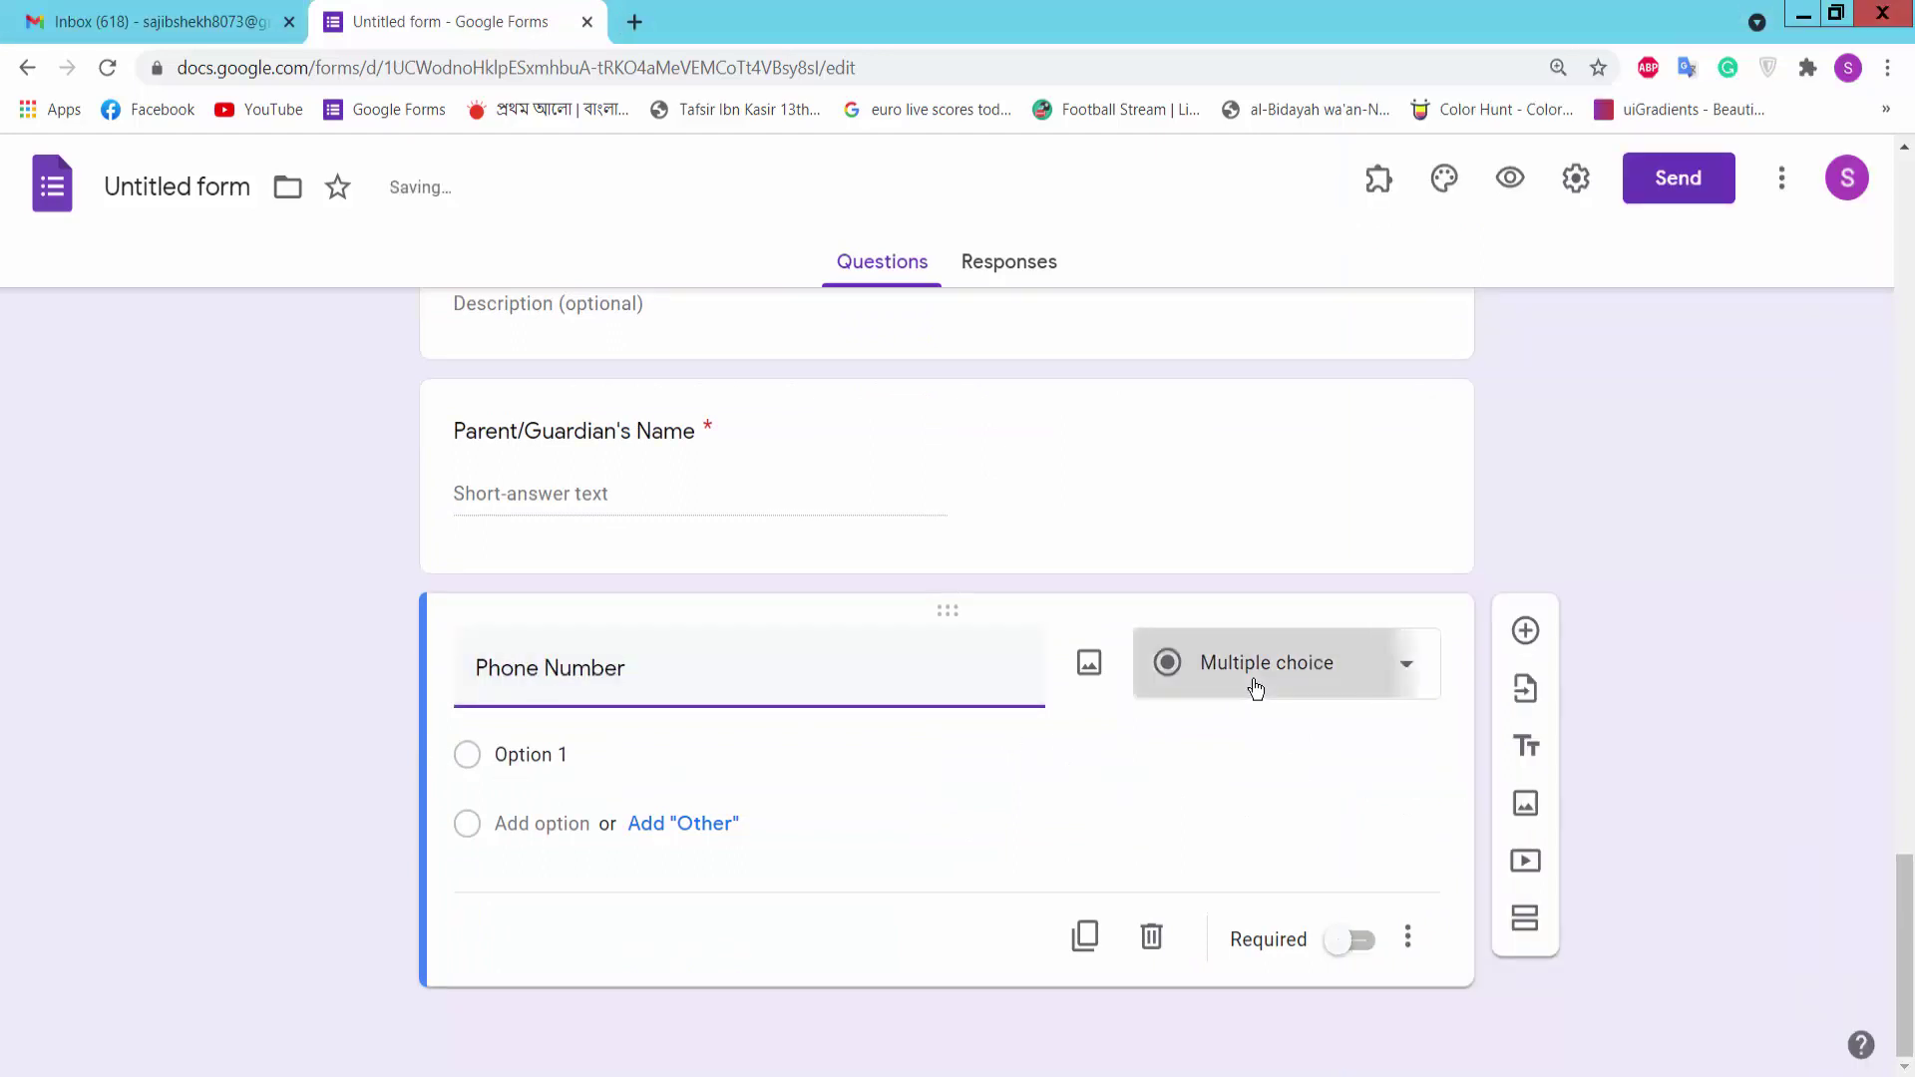
pyautogui.click(1253, 684)
pyautogui.click(1275, 236)
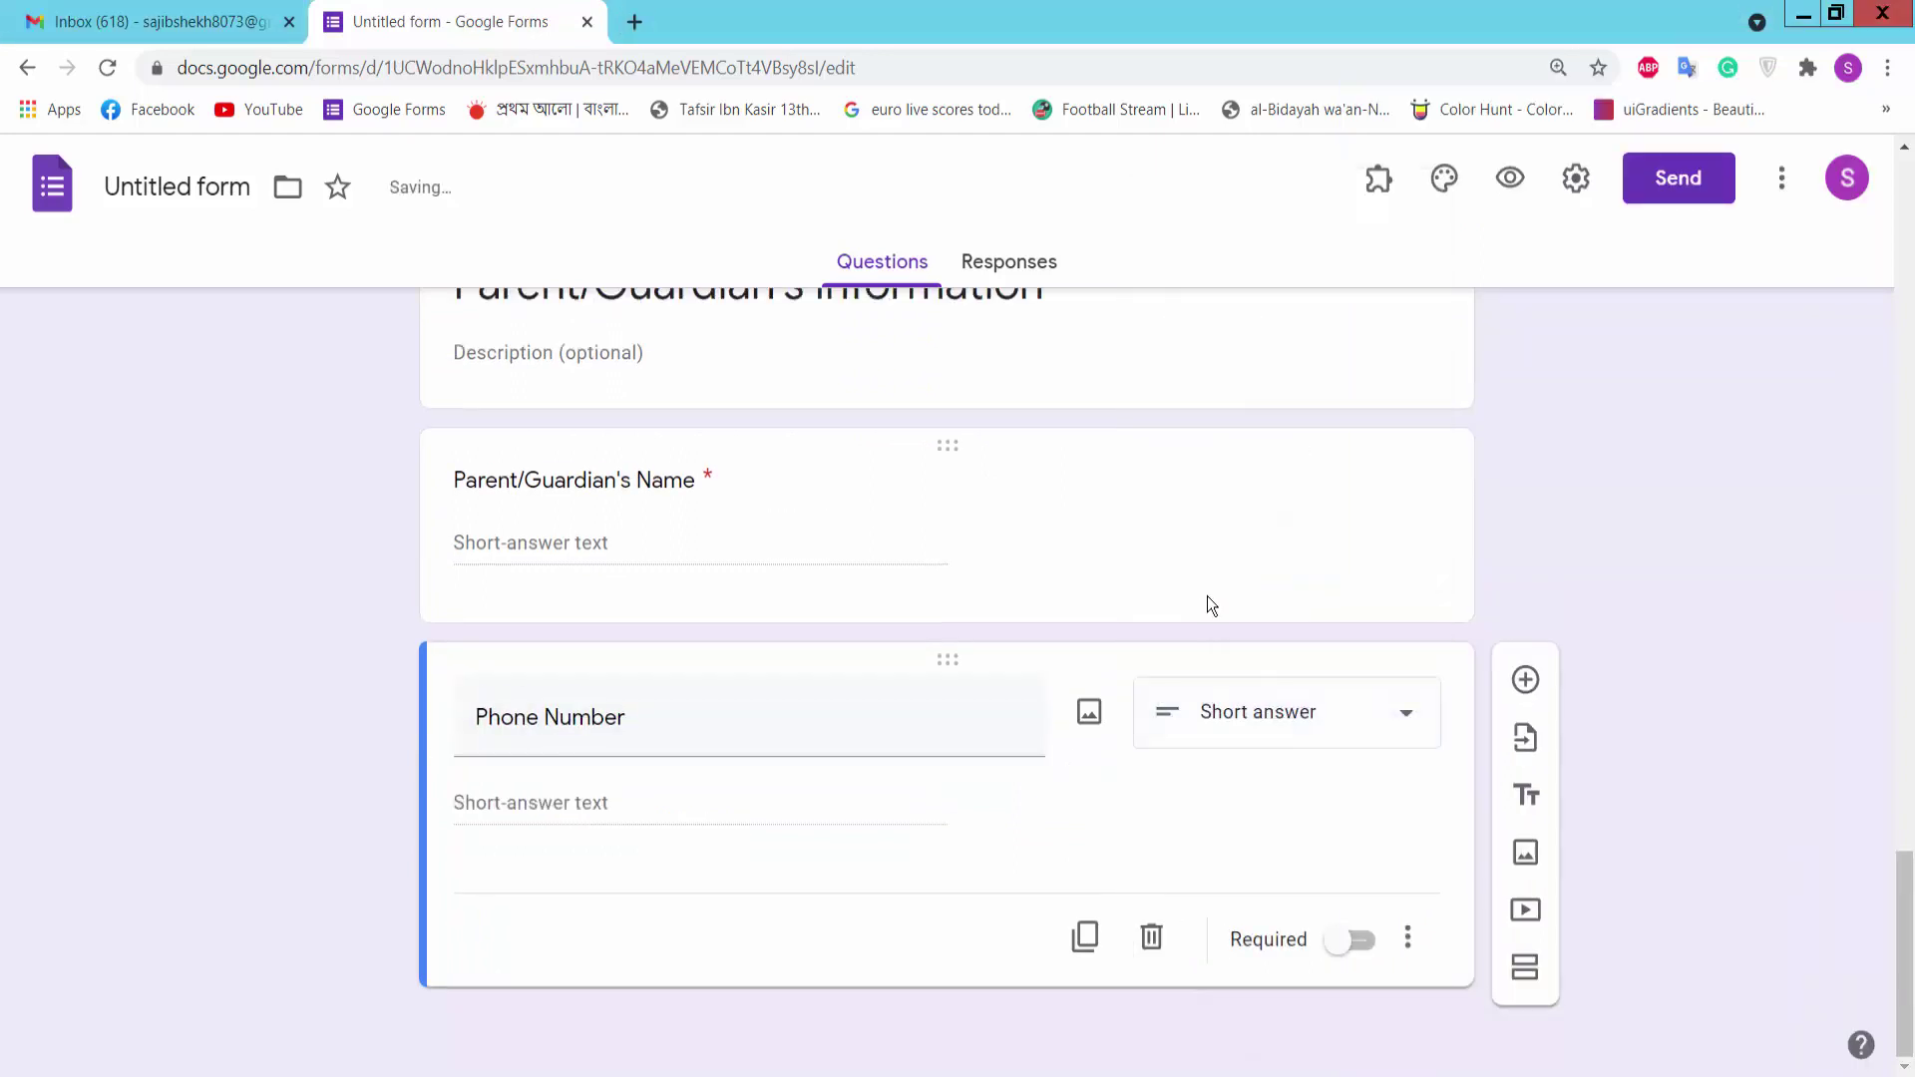
pyautogui.click(1355, 940)
# Add a required short-answer question 'Occupation', then add another blank question below
pyautogui.click(1525, 679)
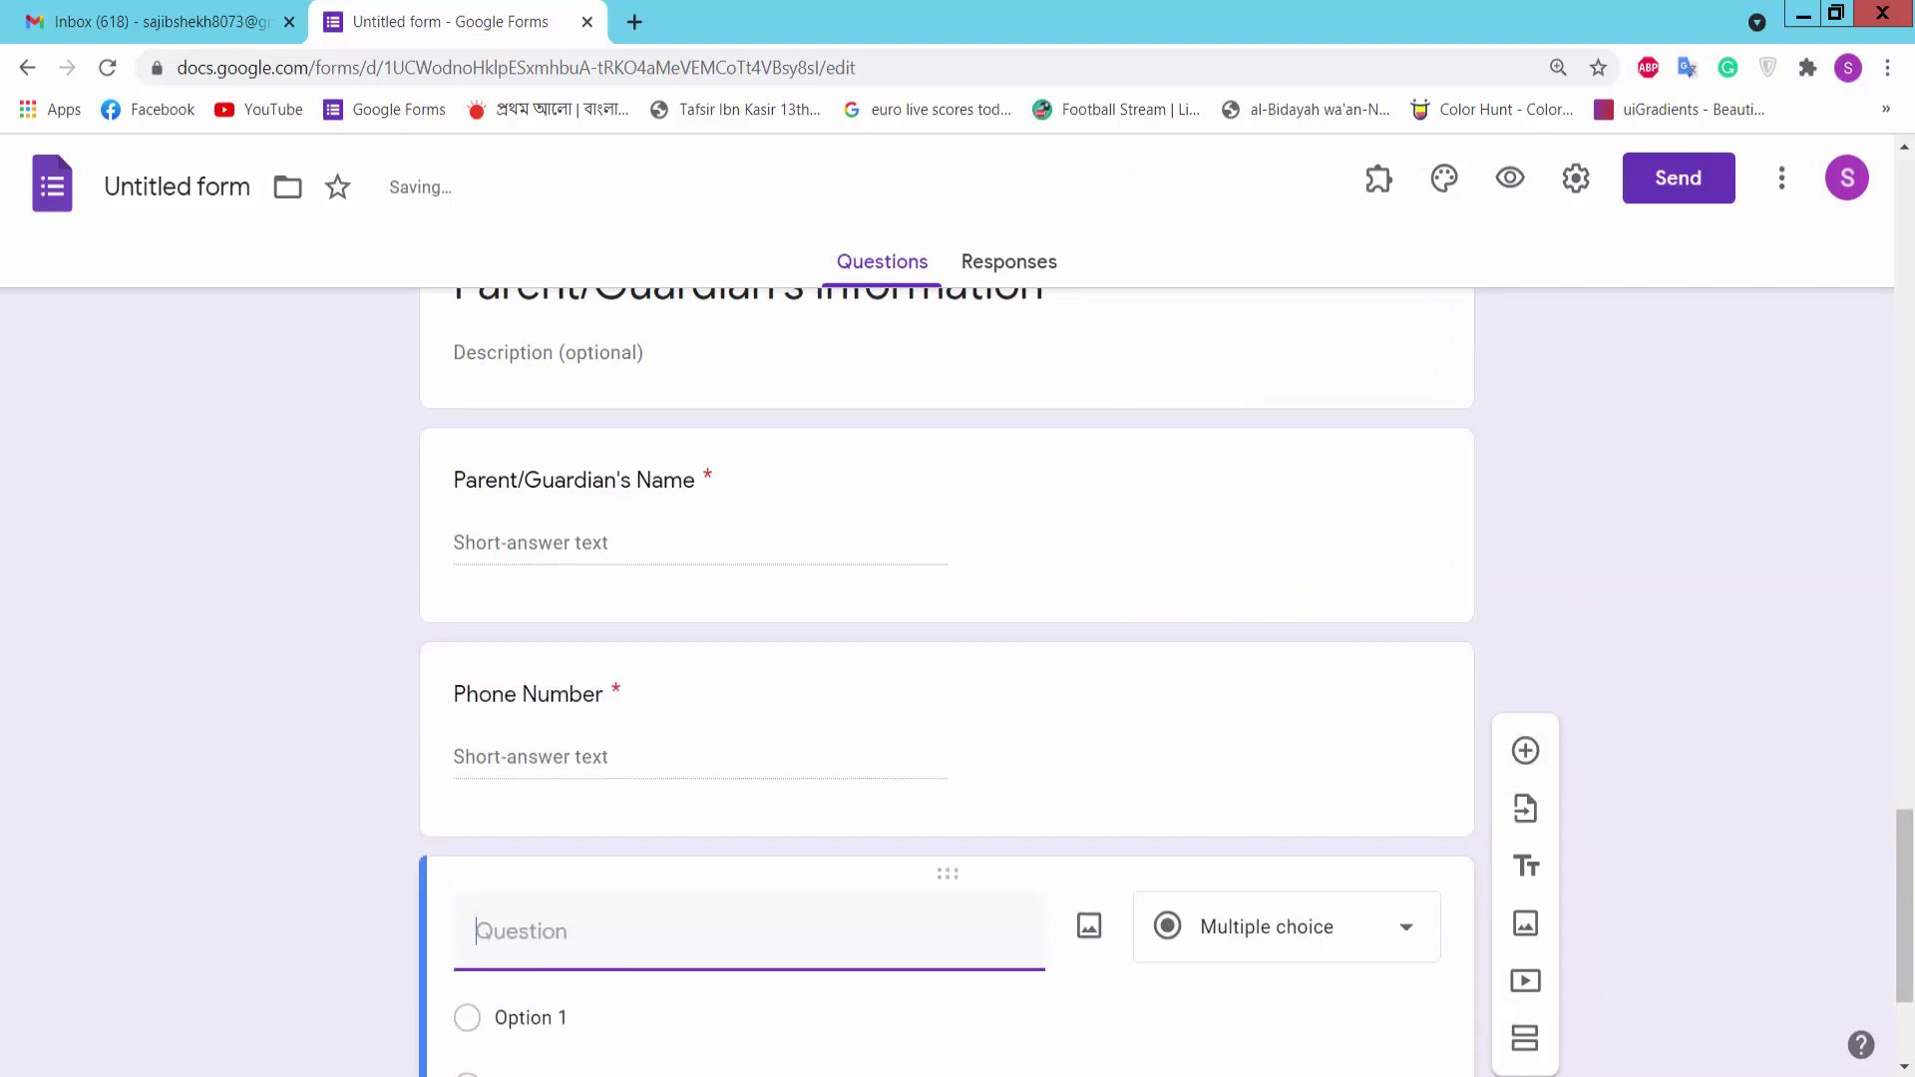
pyautogui.hotkey('alt', 'Tab')
pyautogui.moveTo(1497, 725); pyautogui.dragTo(1309, 726)
pyautogui.hotkey('ctrl', 'c')
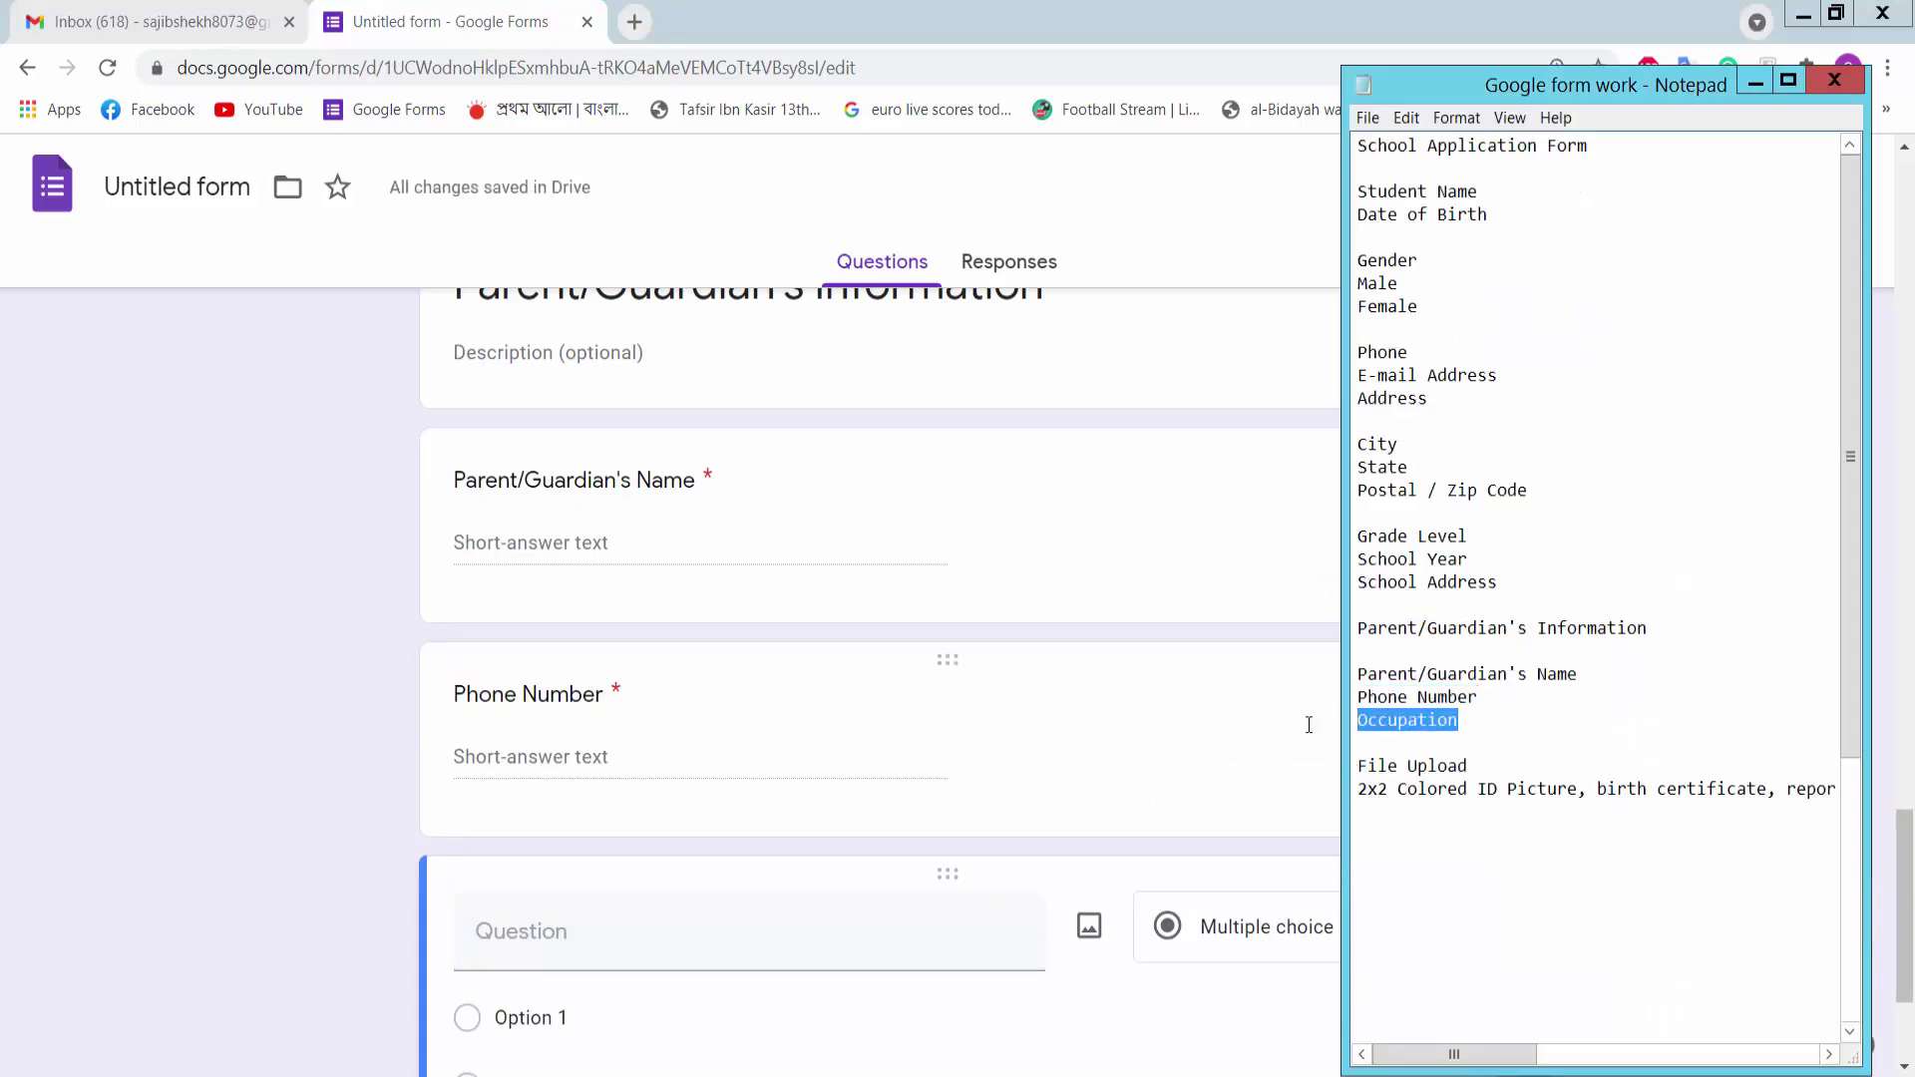
pyautogui.click(673, 938)
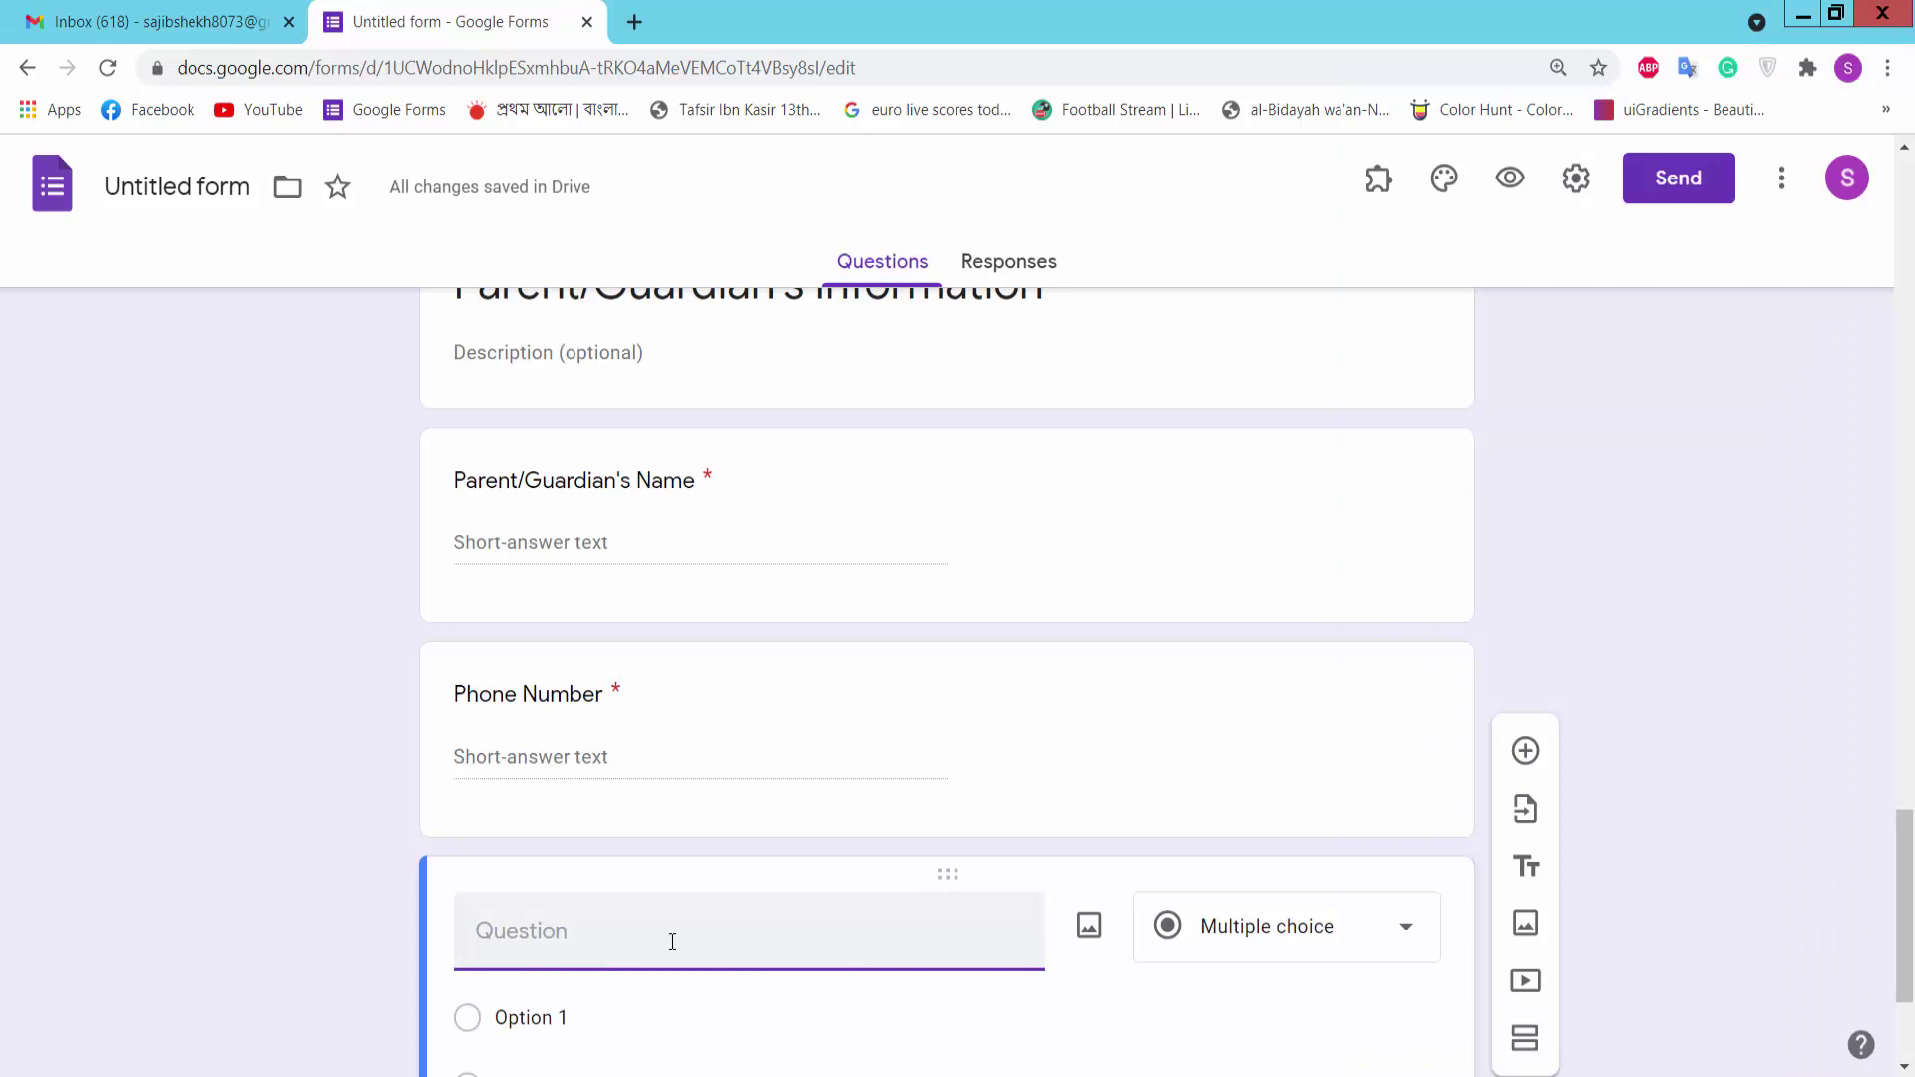
pyautogui.hotkey('ctrl', 'v')
pyautogui.click(1240, 945)
pyautogui.click(1295, 237)
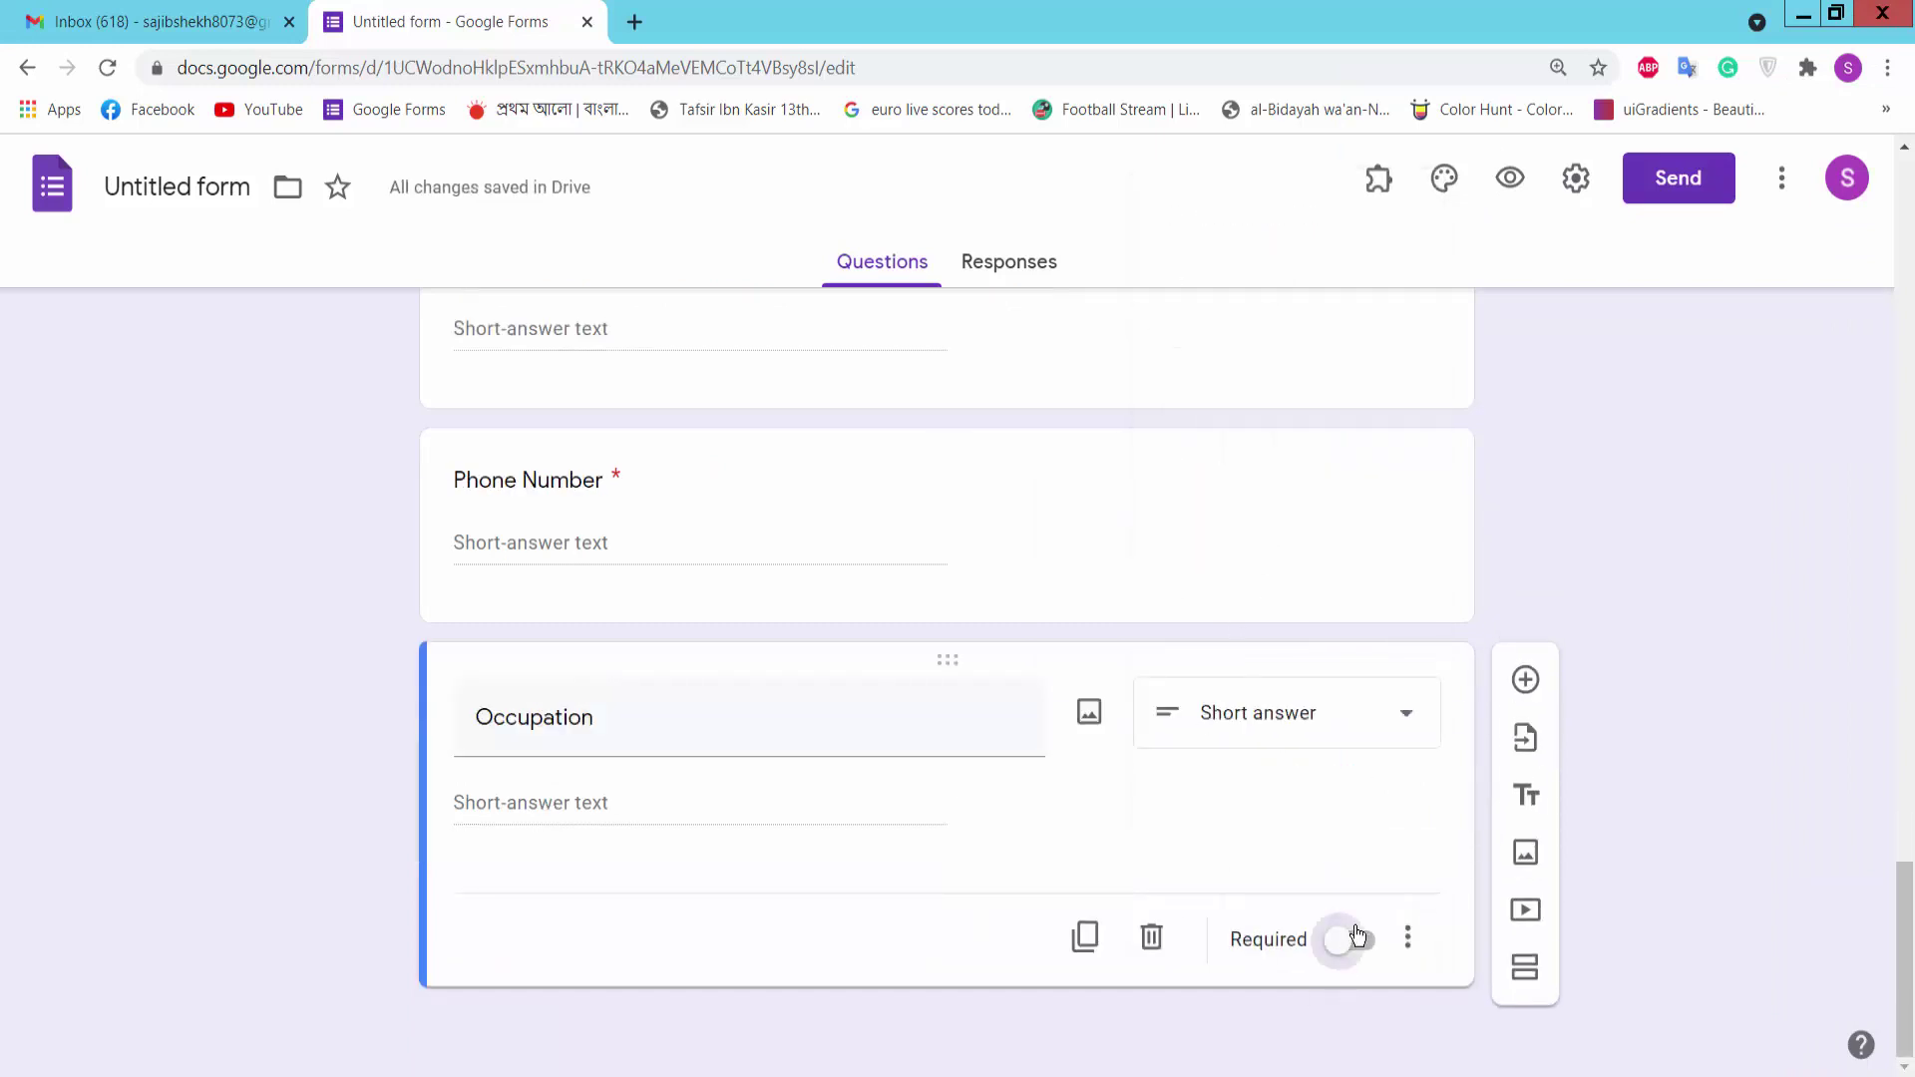
pyautogui.click(1358, 938)
pyautogui.click(1526, 689)
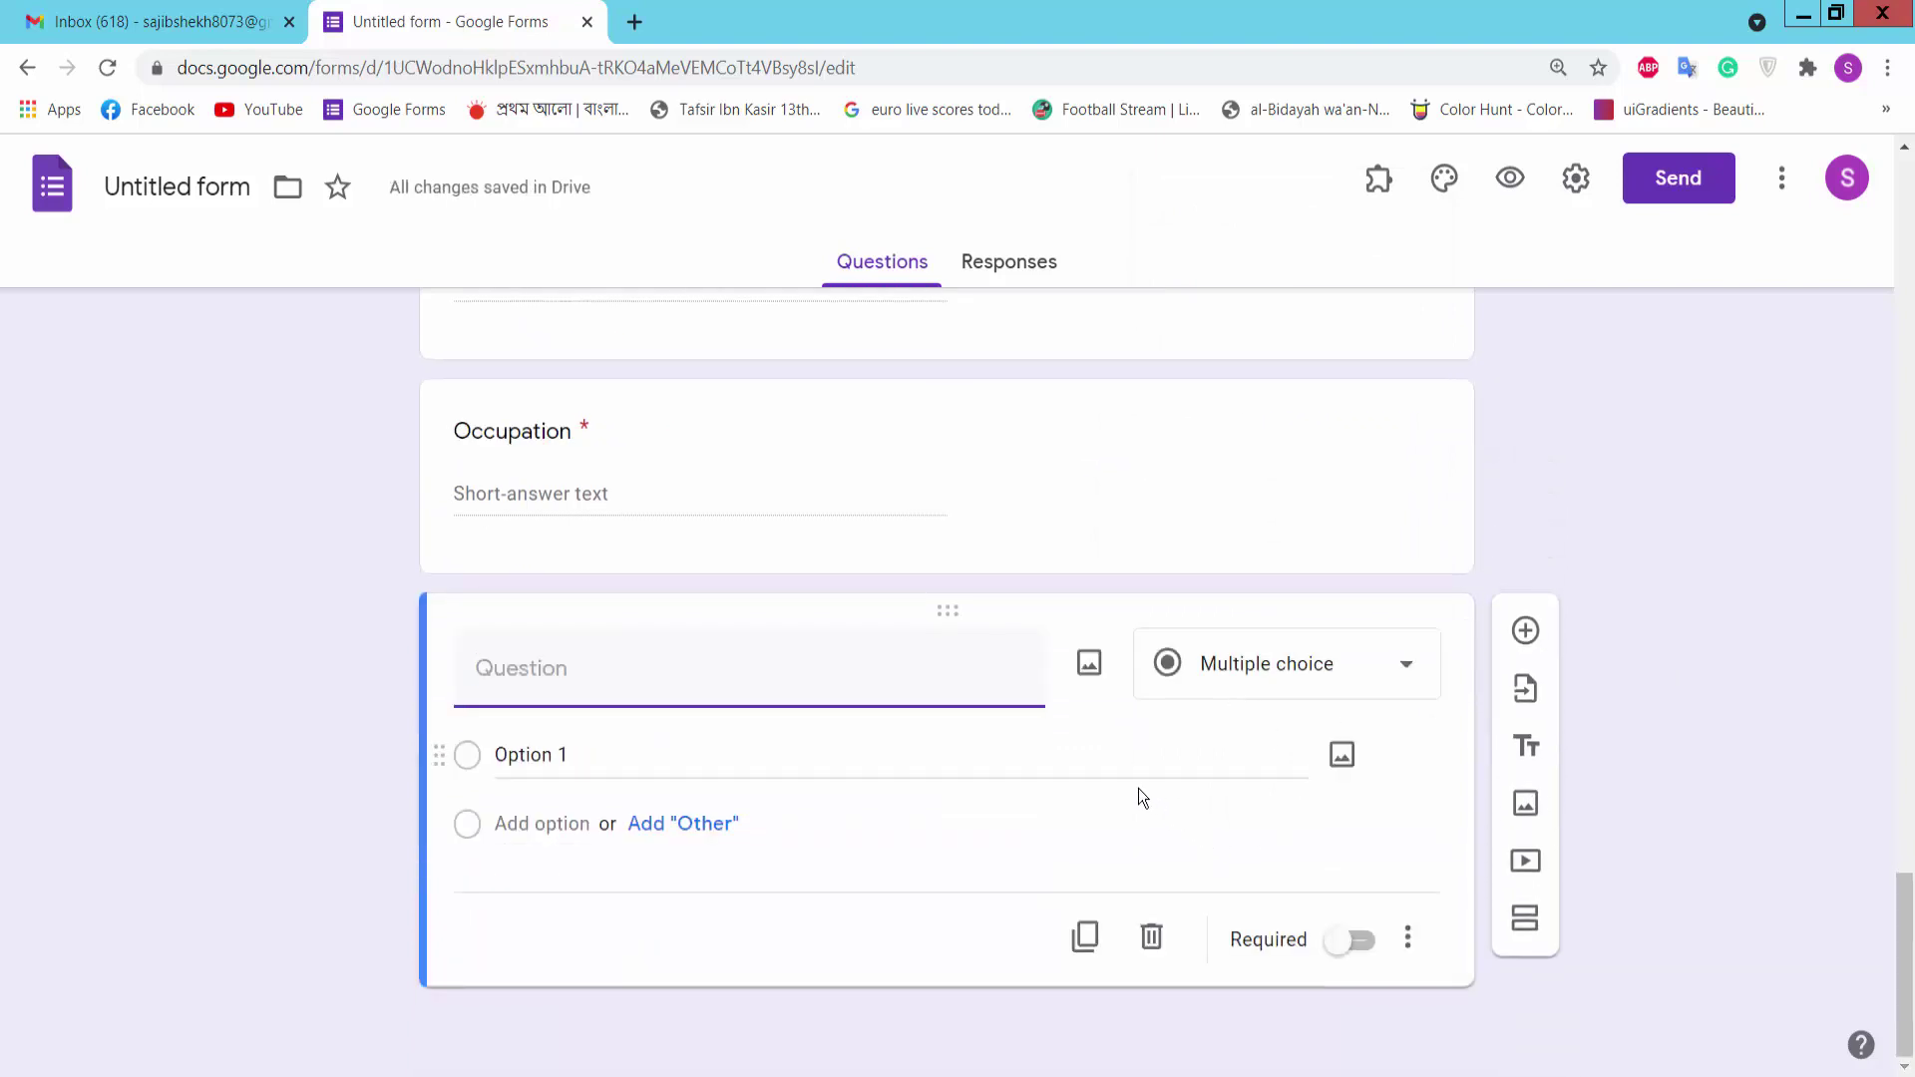
# Change the new question to a File upload type, agreeing to Drive uploads
pyautogui.click(1377, 664)
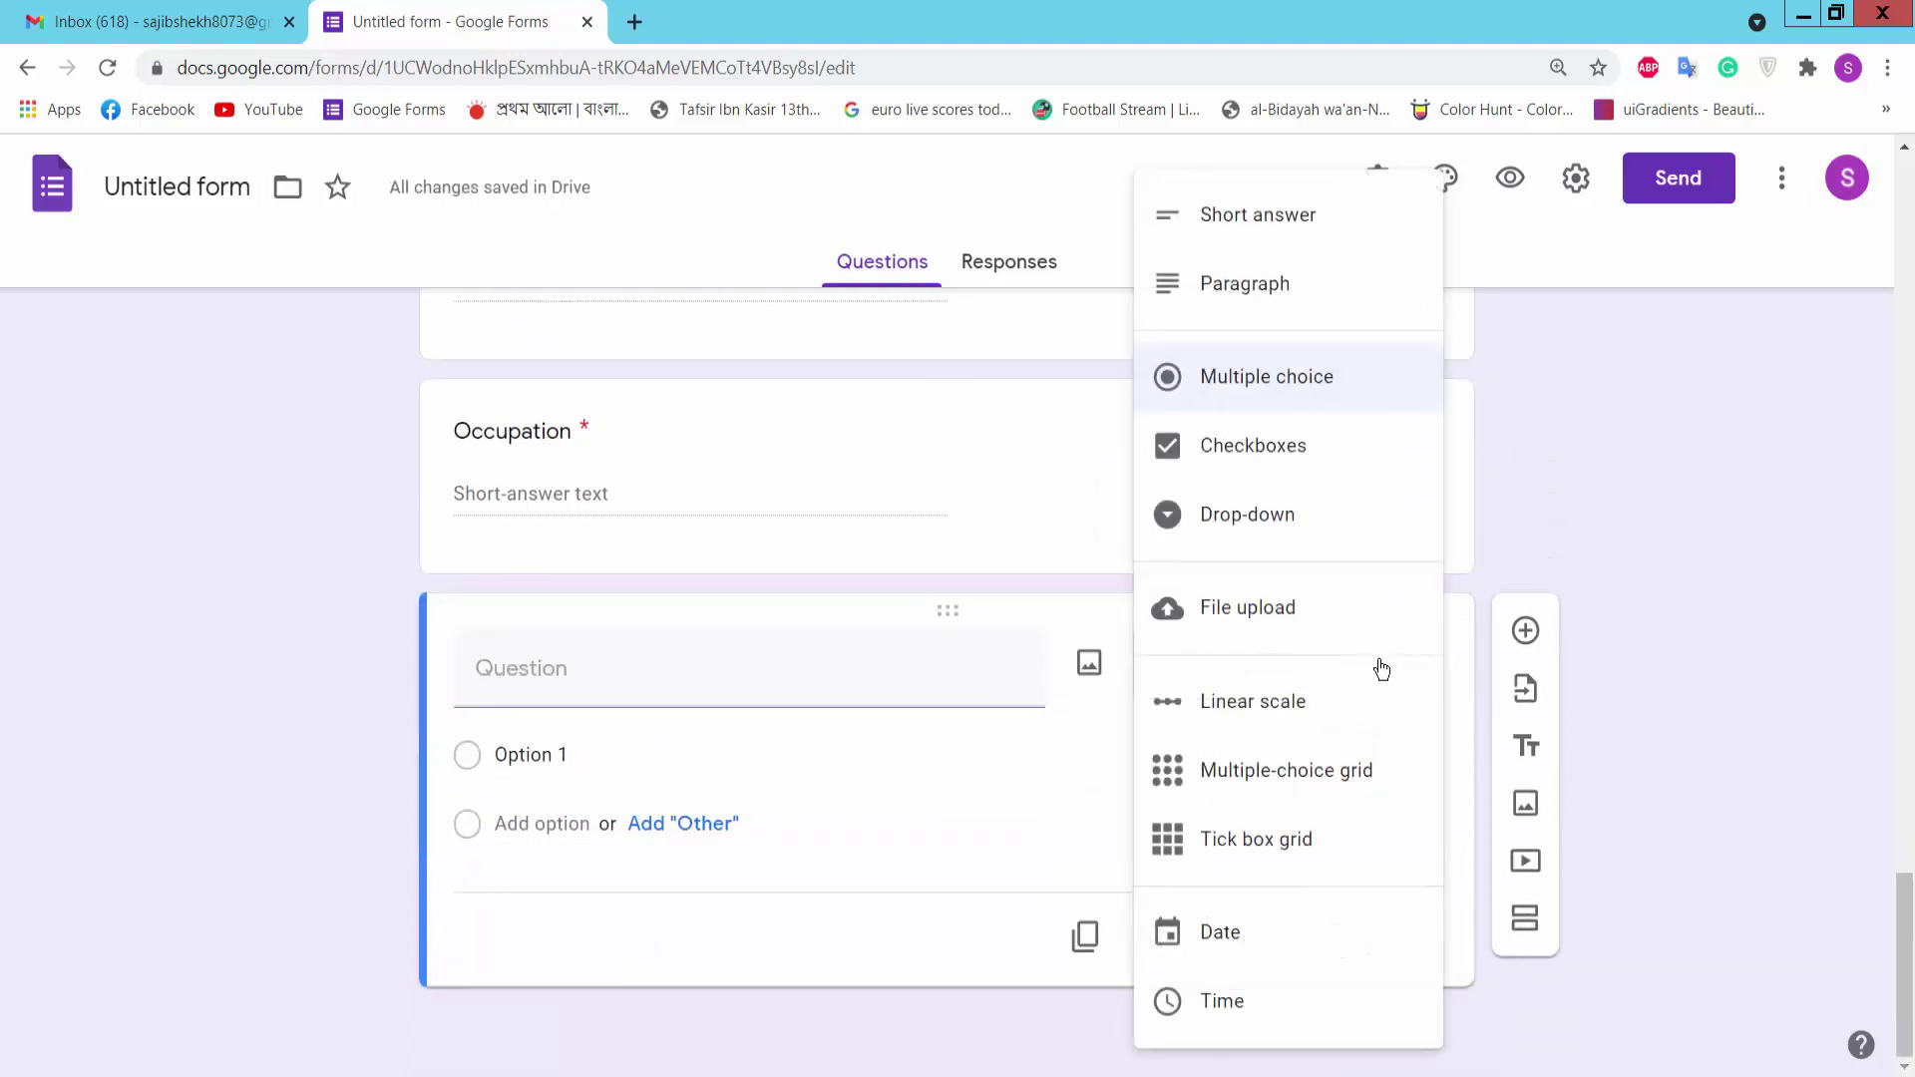
pyautogui.click(1254, 610)
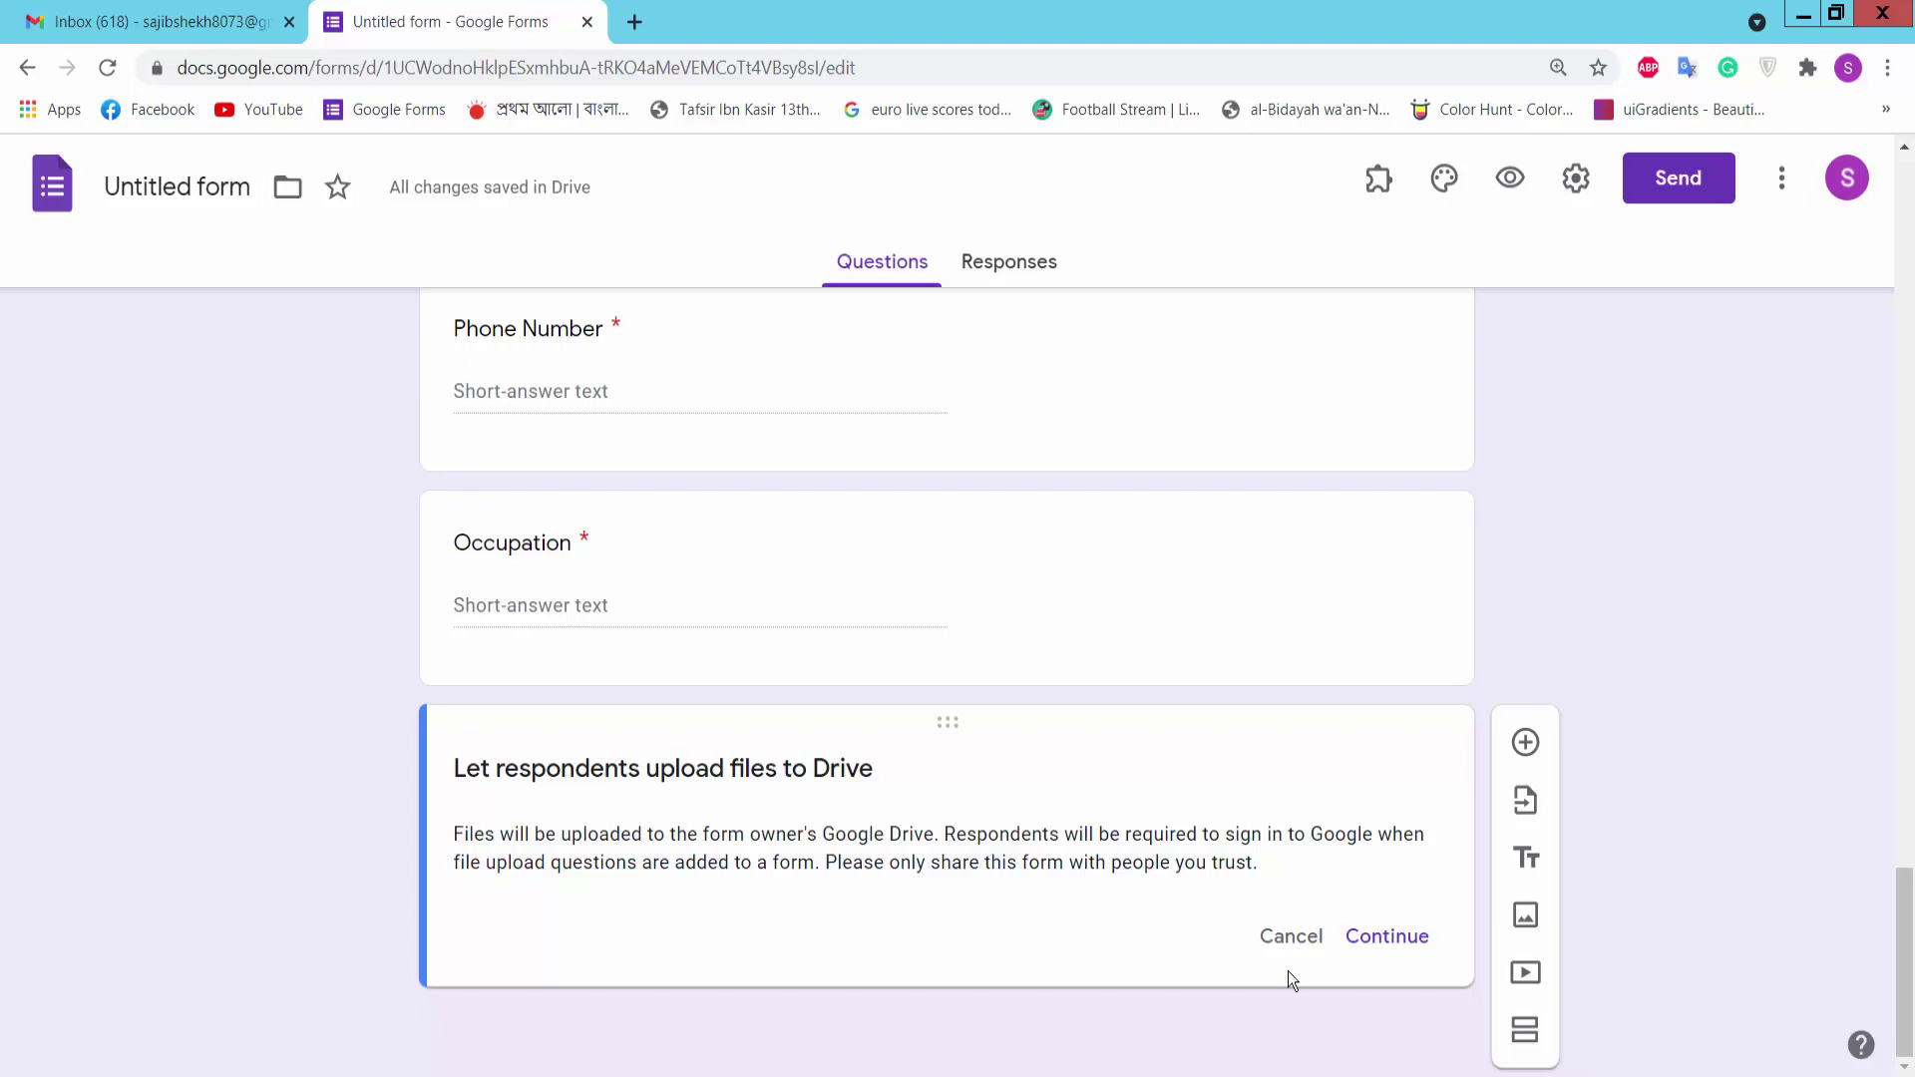
pyautogui.click(1384, 943)
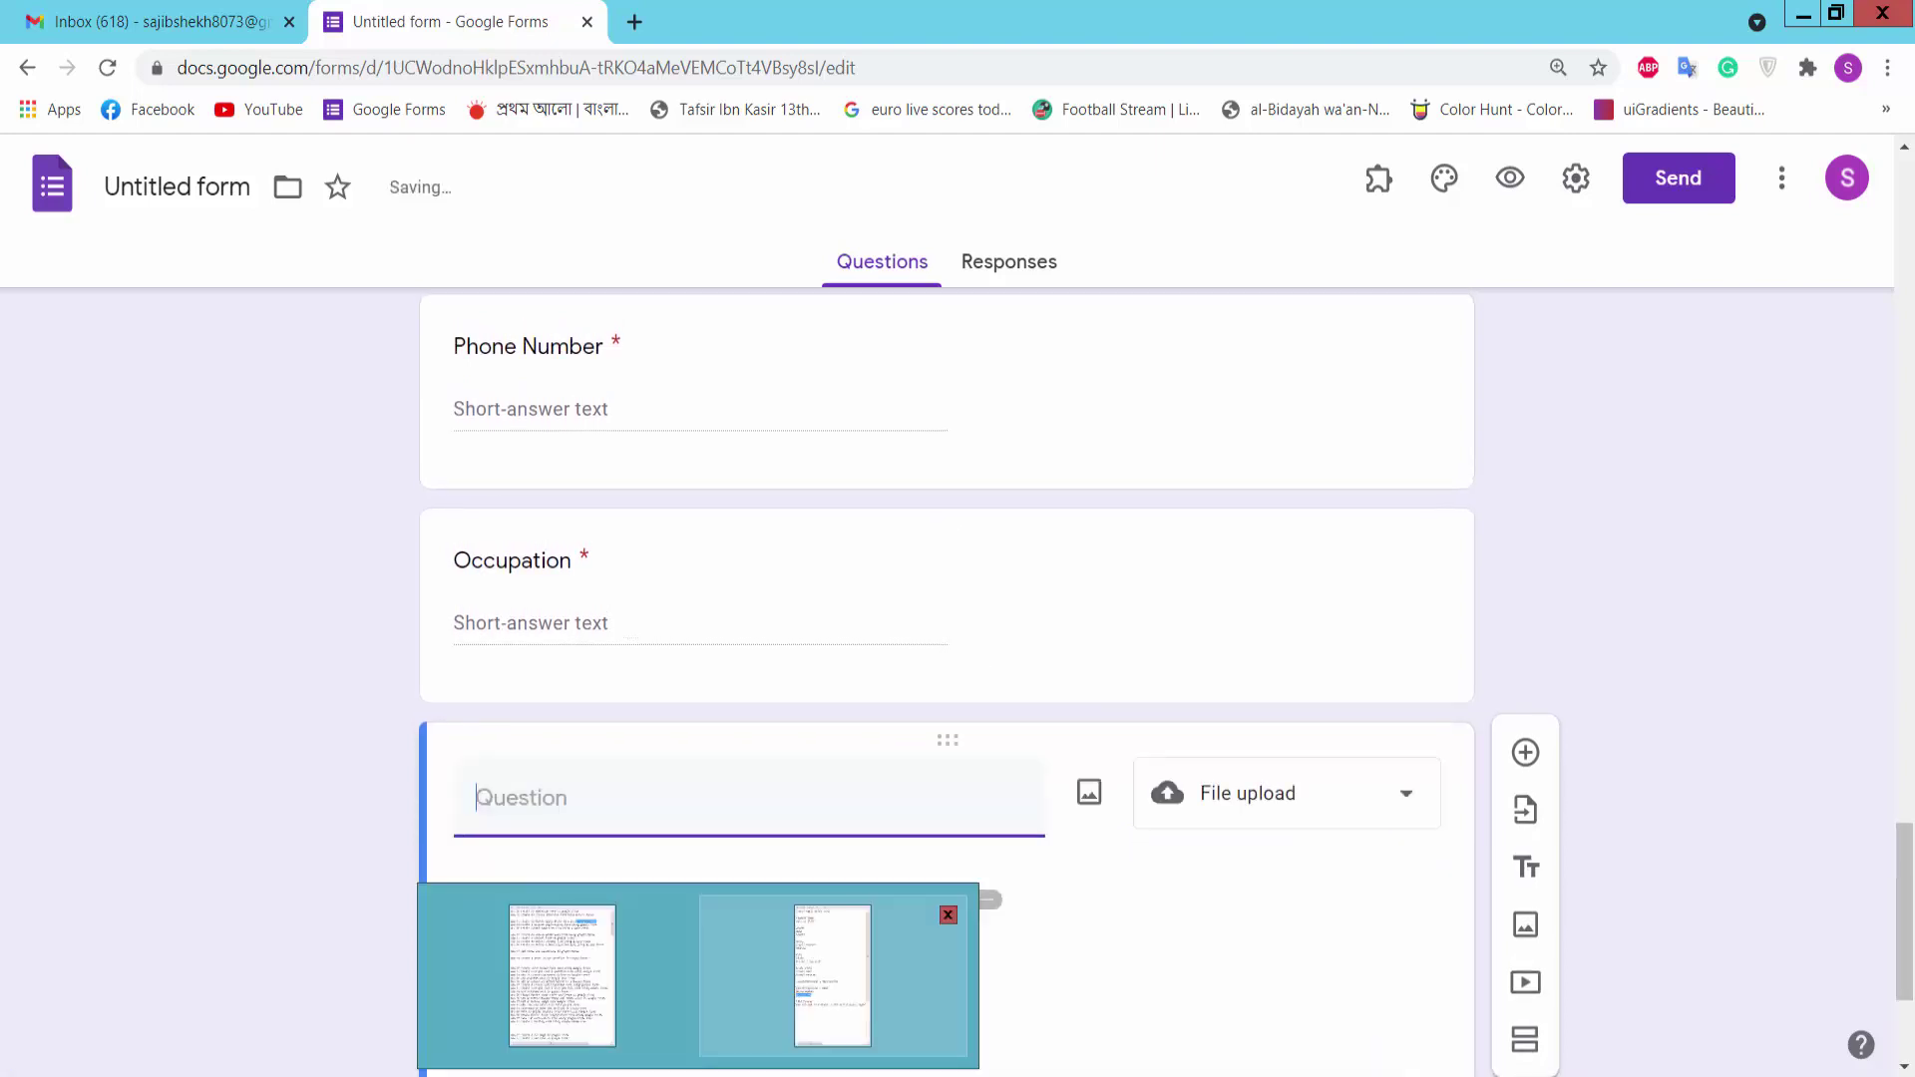
# Paste 'File Upload' from the notes as the question title
pyautogui.click(833, 975)
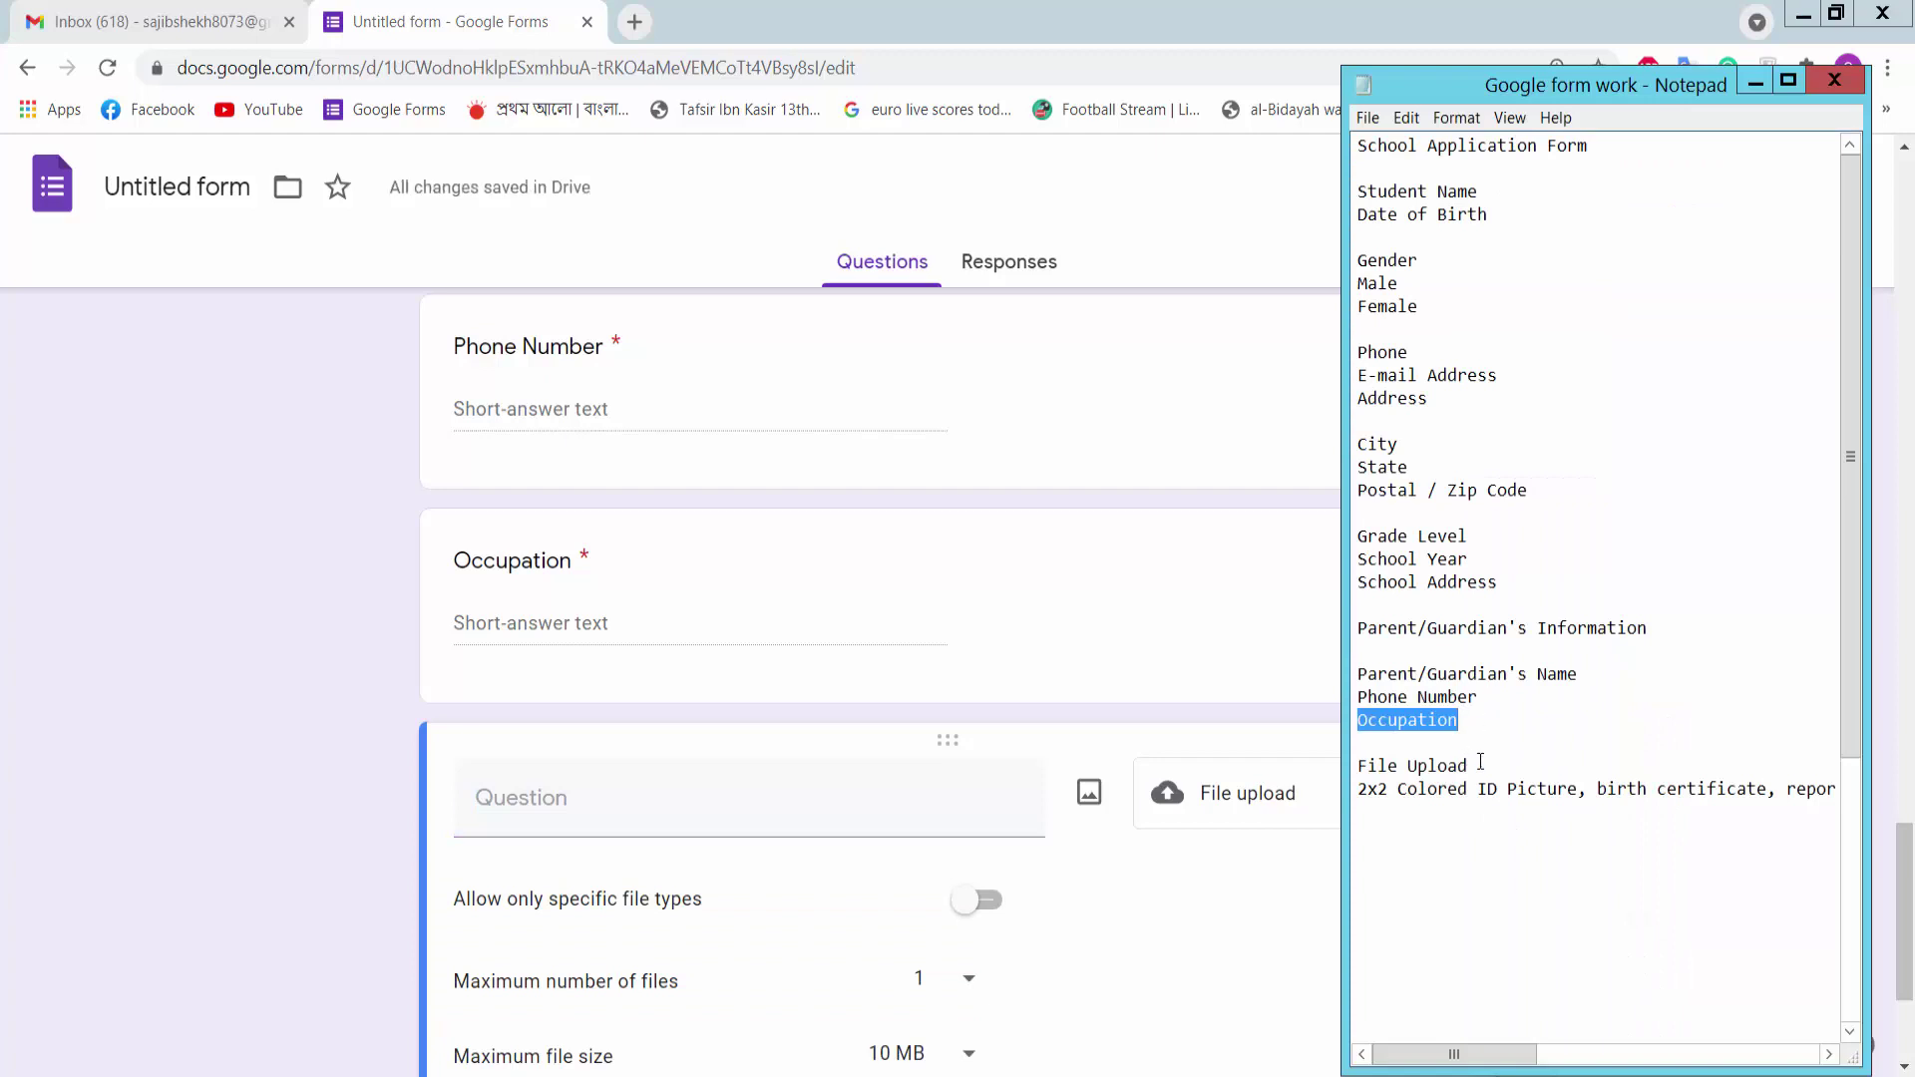
pyautogui.moveTo(1470, 765); pyautogui.dragTo(1332, 774)
pyautogui.hotkey('ctrl', 'c')
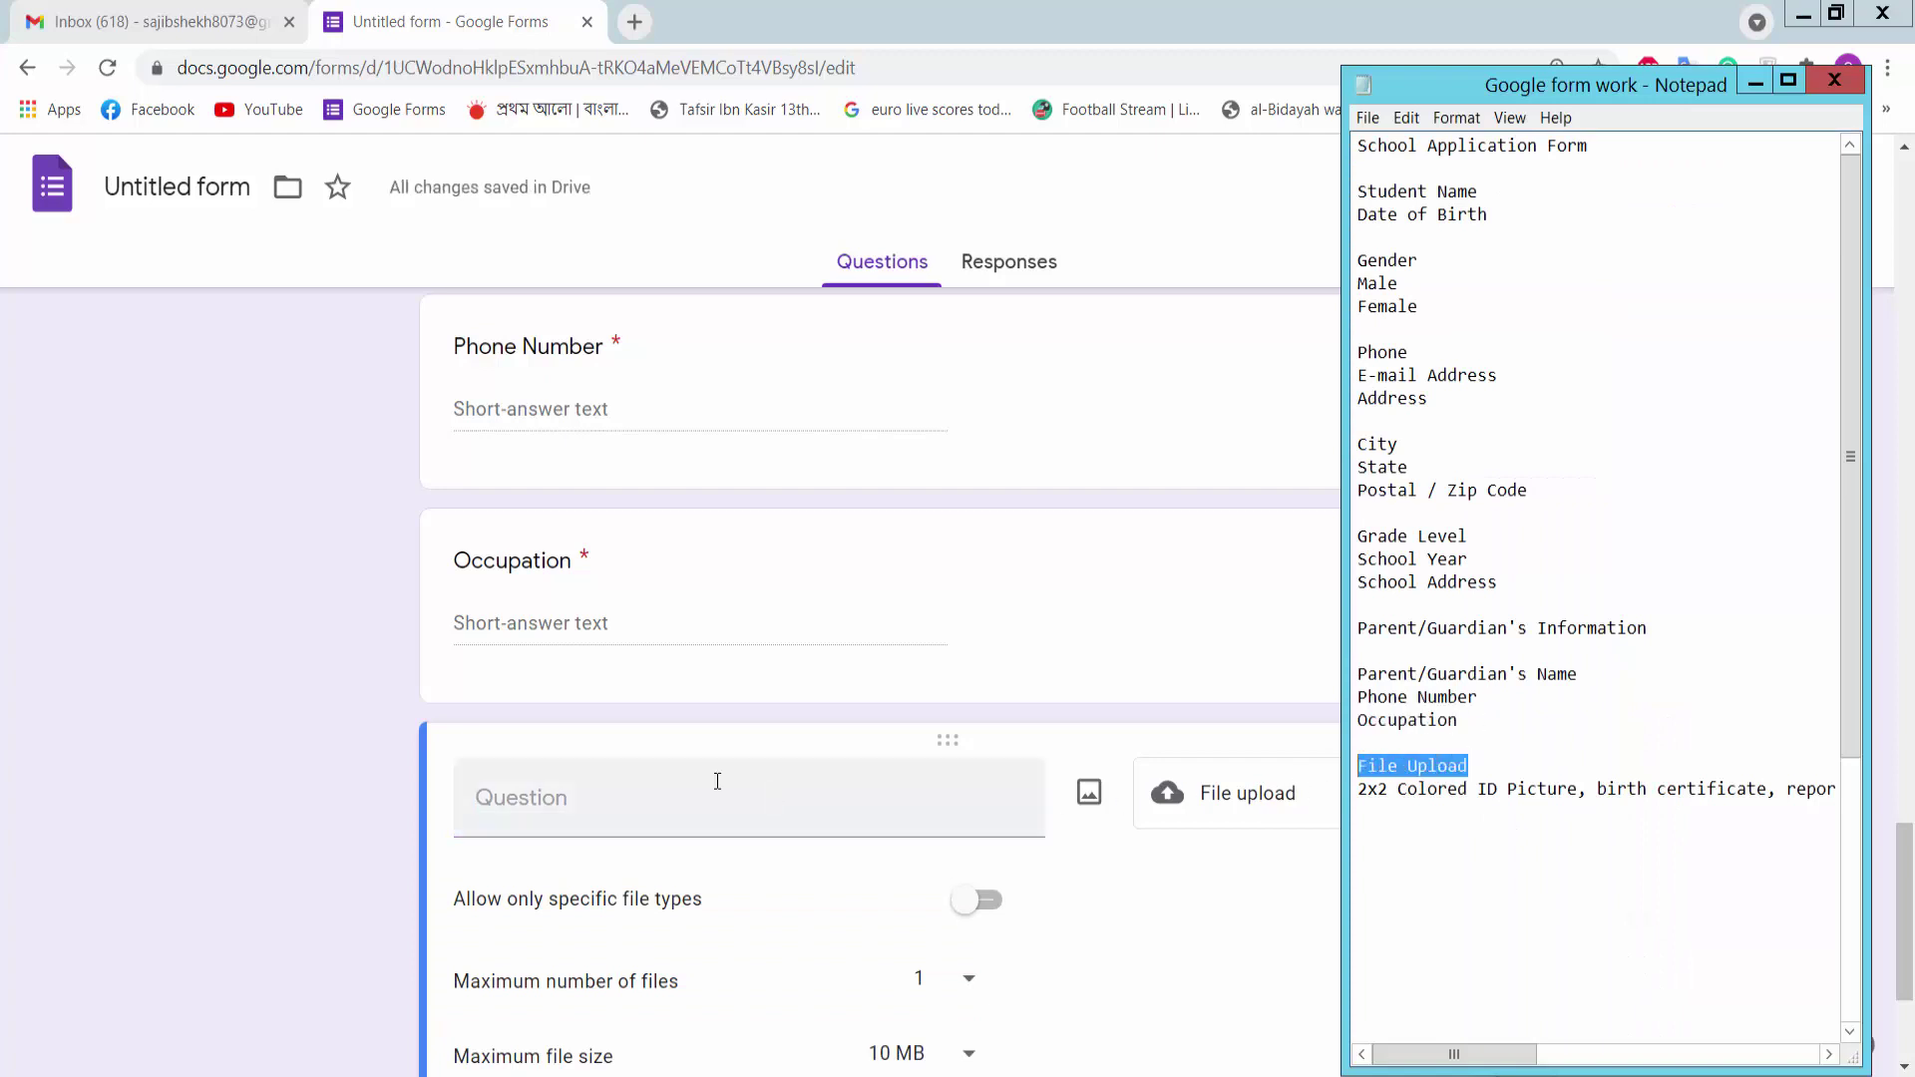
pyautogui.click(667, 795)
pyautogui.hotkey('ctrl', 'v')
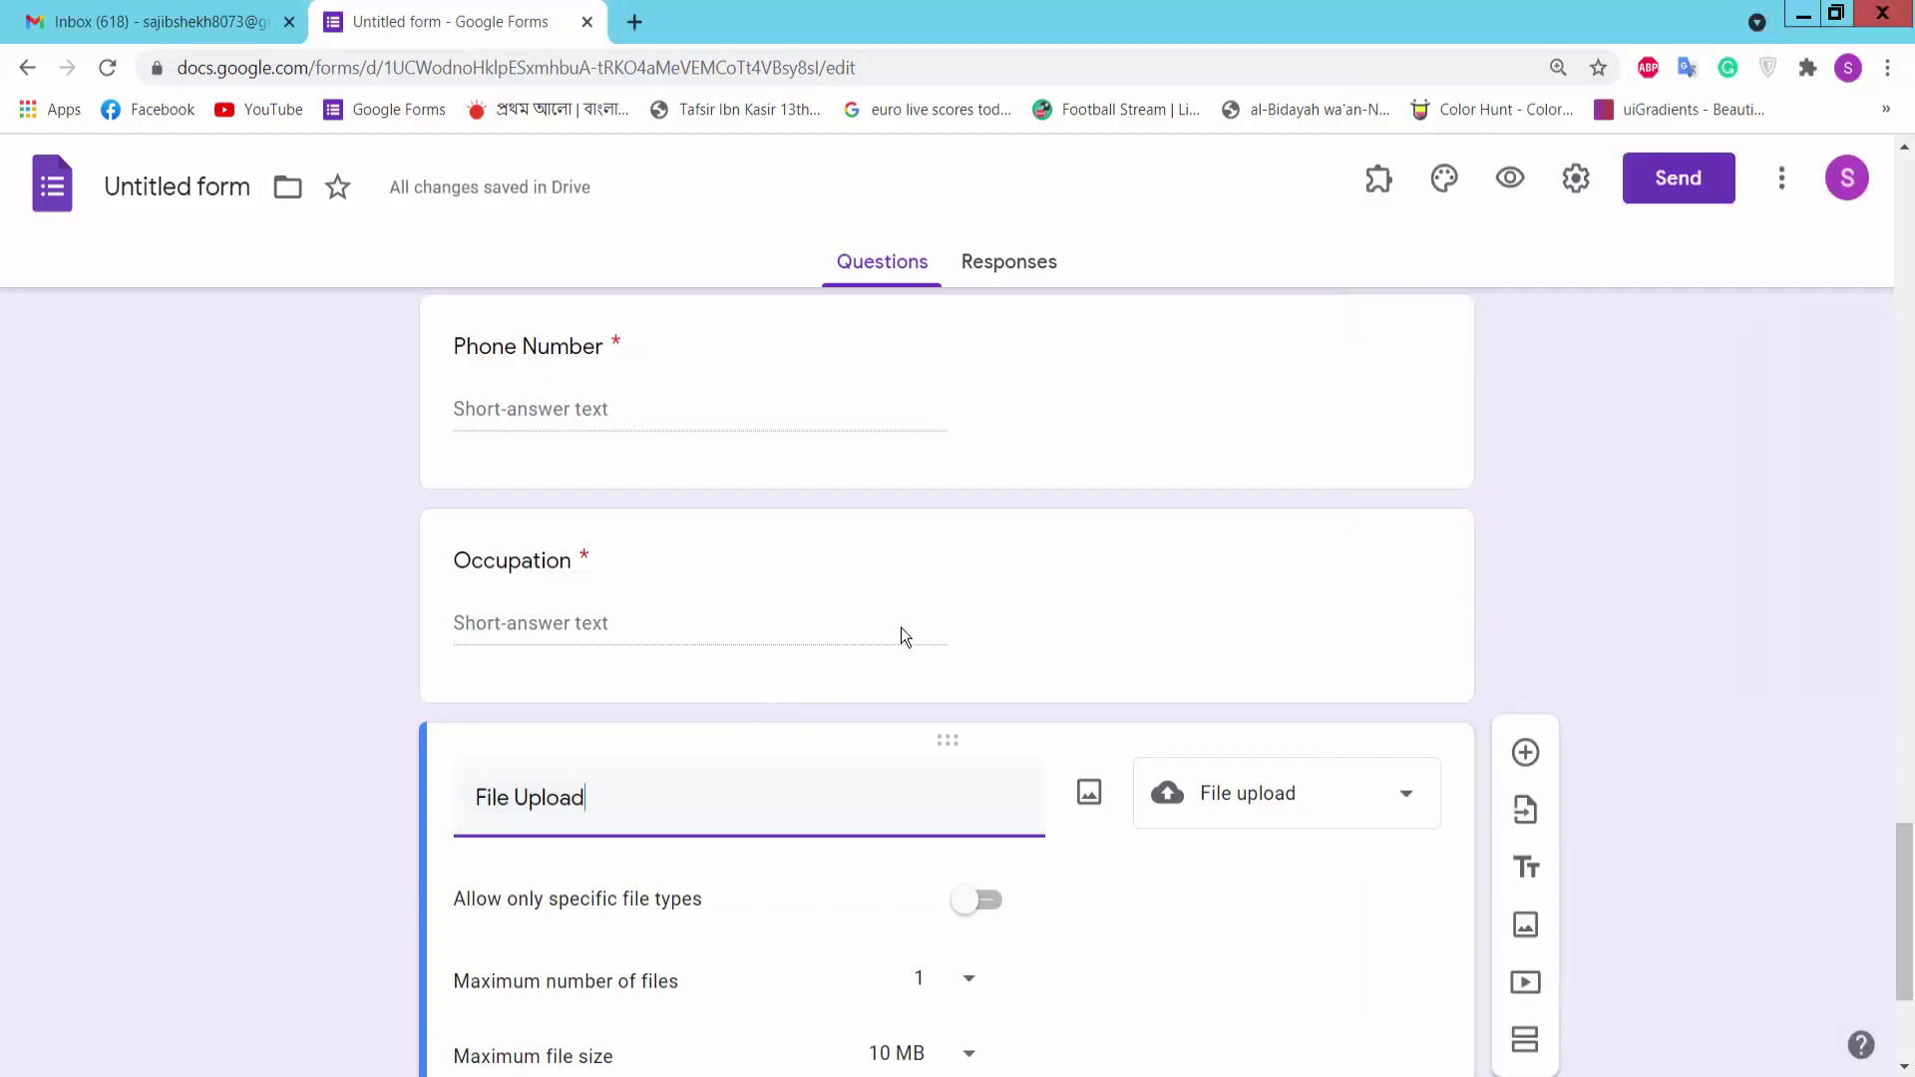
pyautogui.scroll(-3, 901, 627)
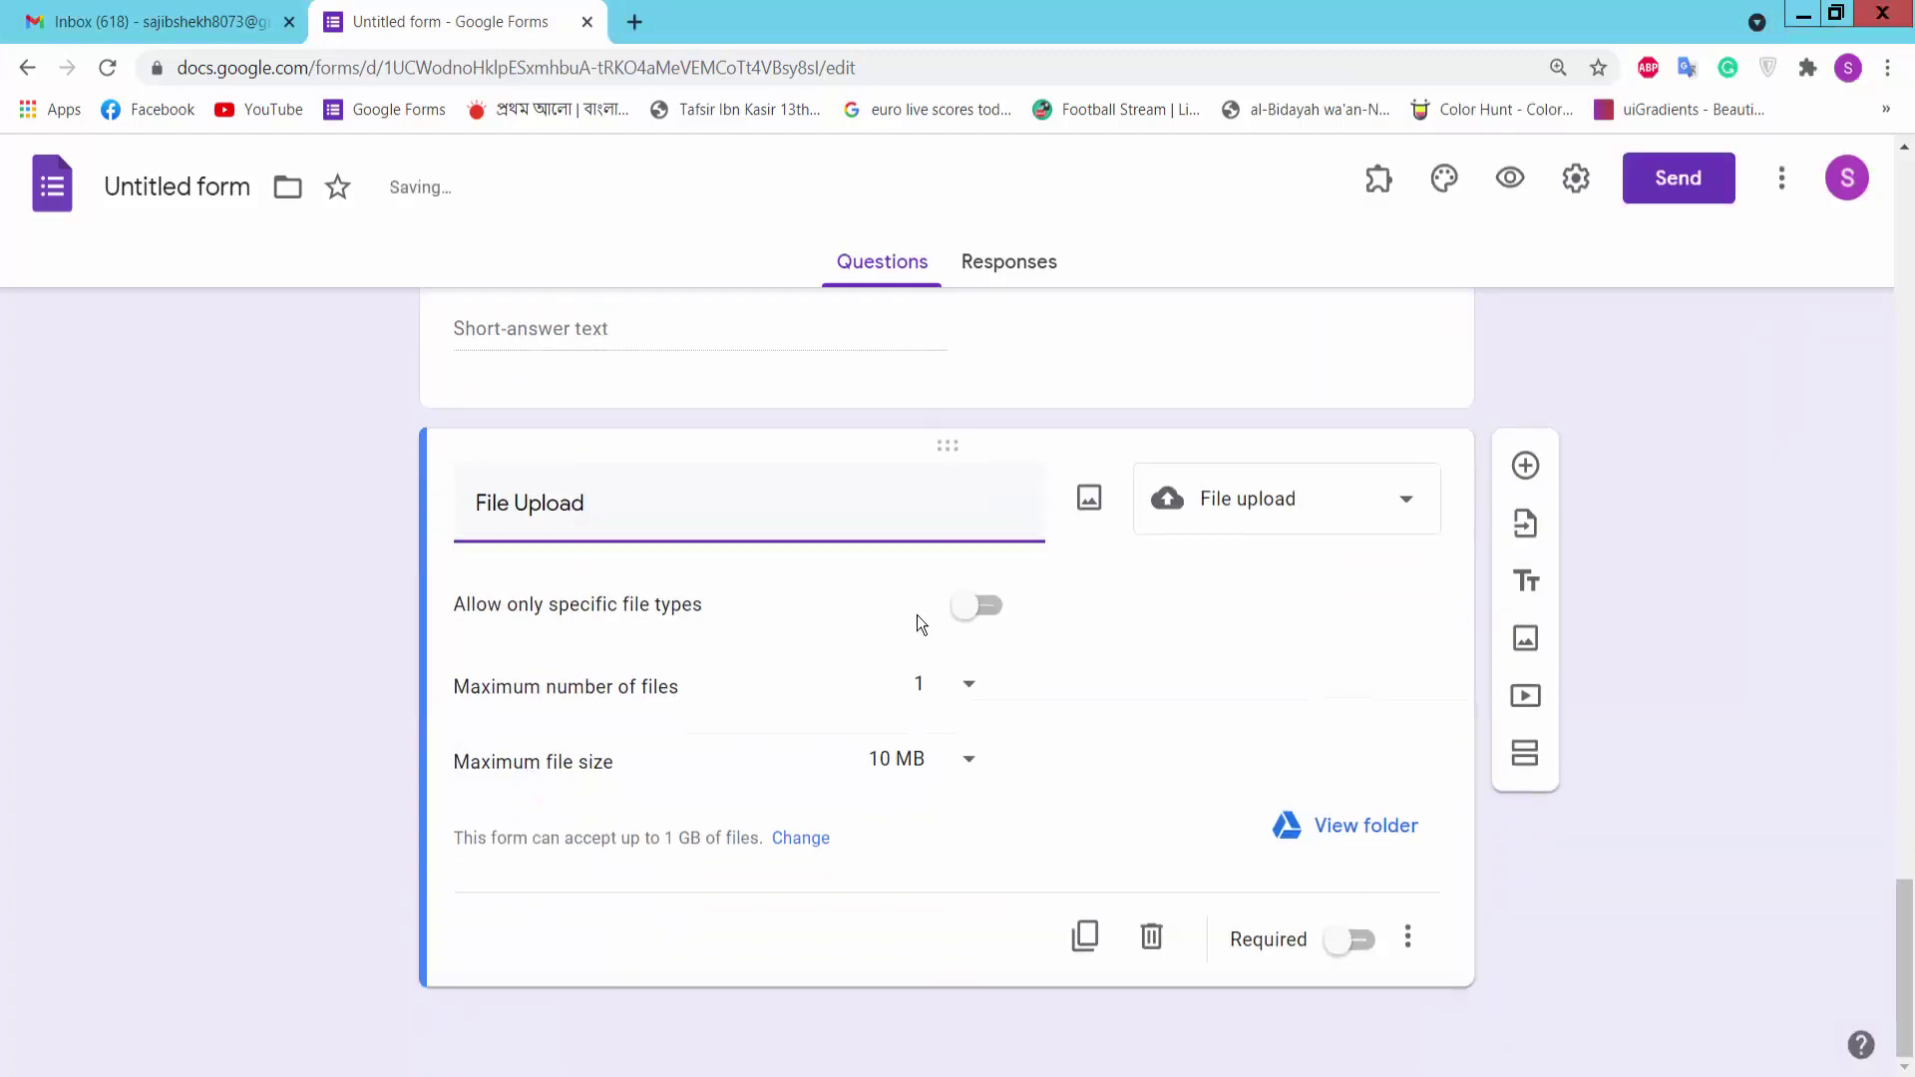
# Add a description to File Upload listing the required documents from the notes
pyautogui.click(1407, 937)
pyautogui.click(1507, 1028)
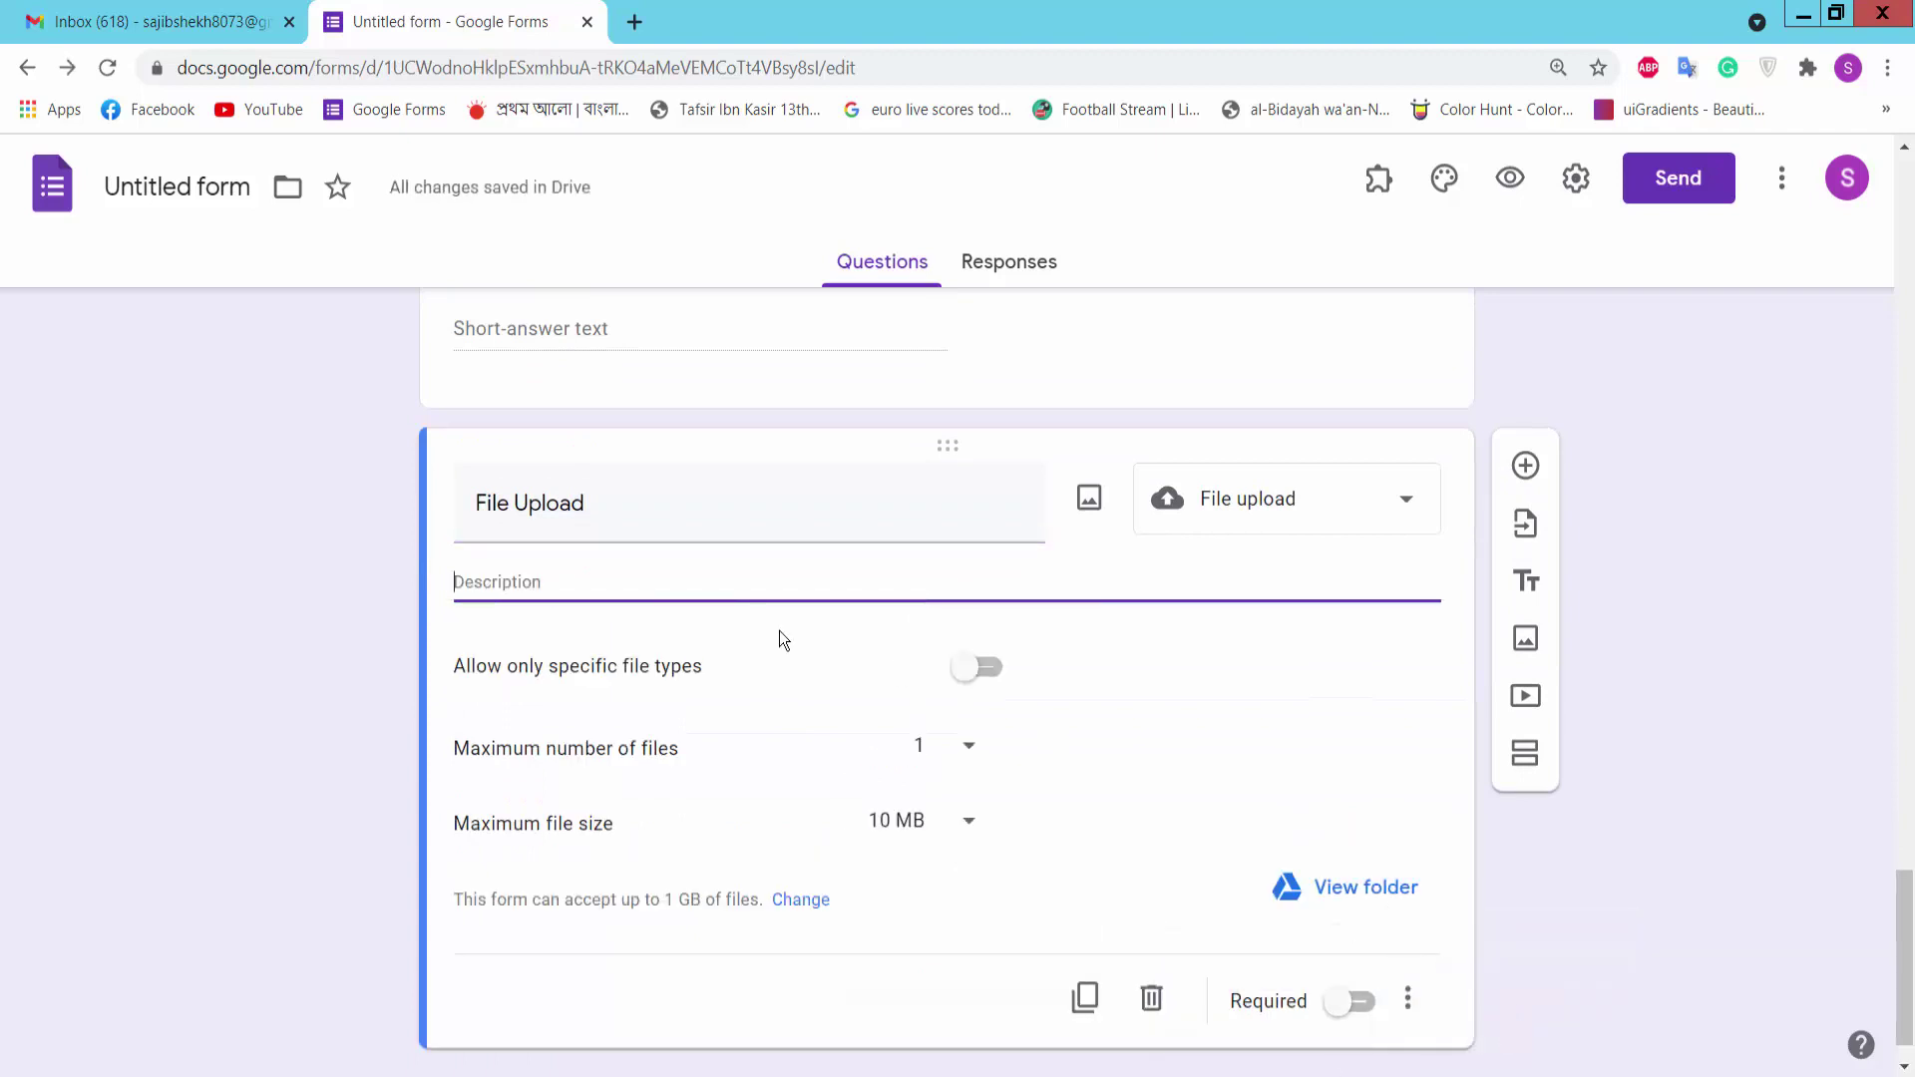
pyautogui.hotkey('alt', 'Tab')
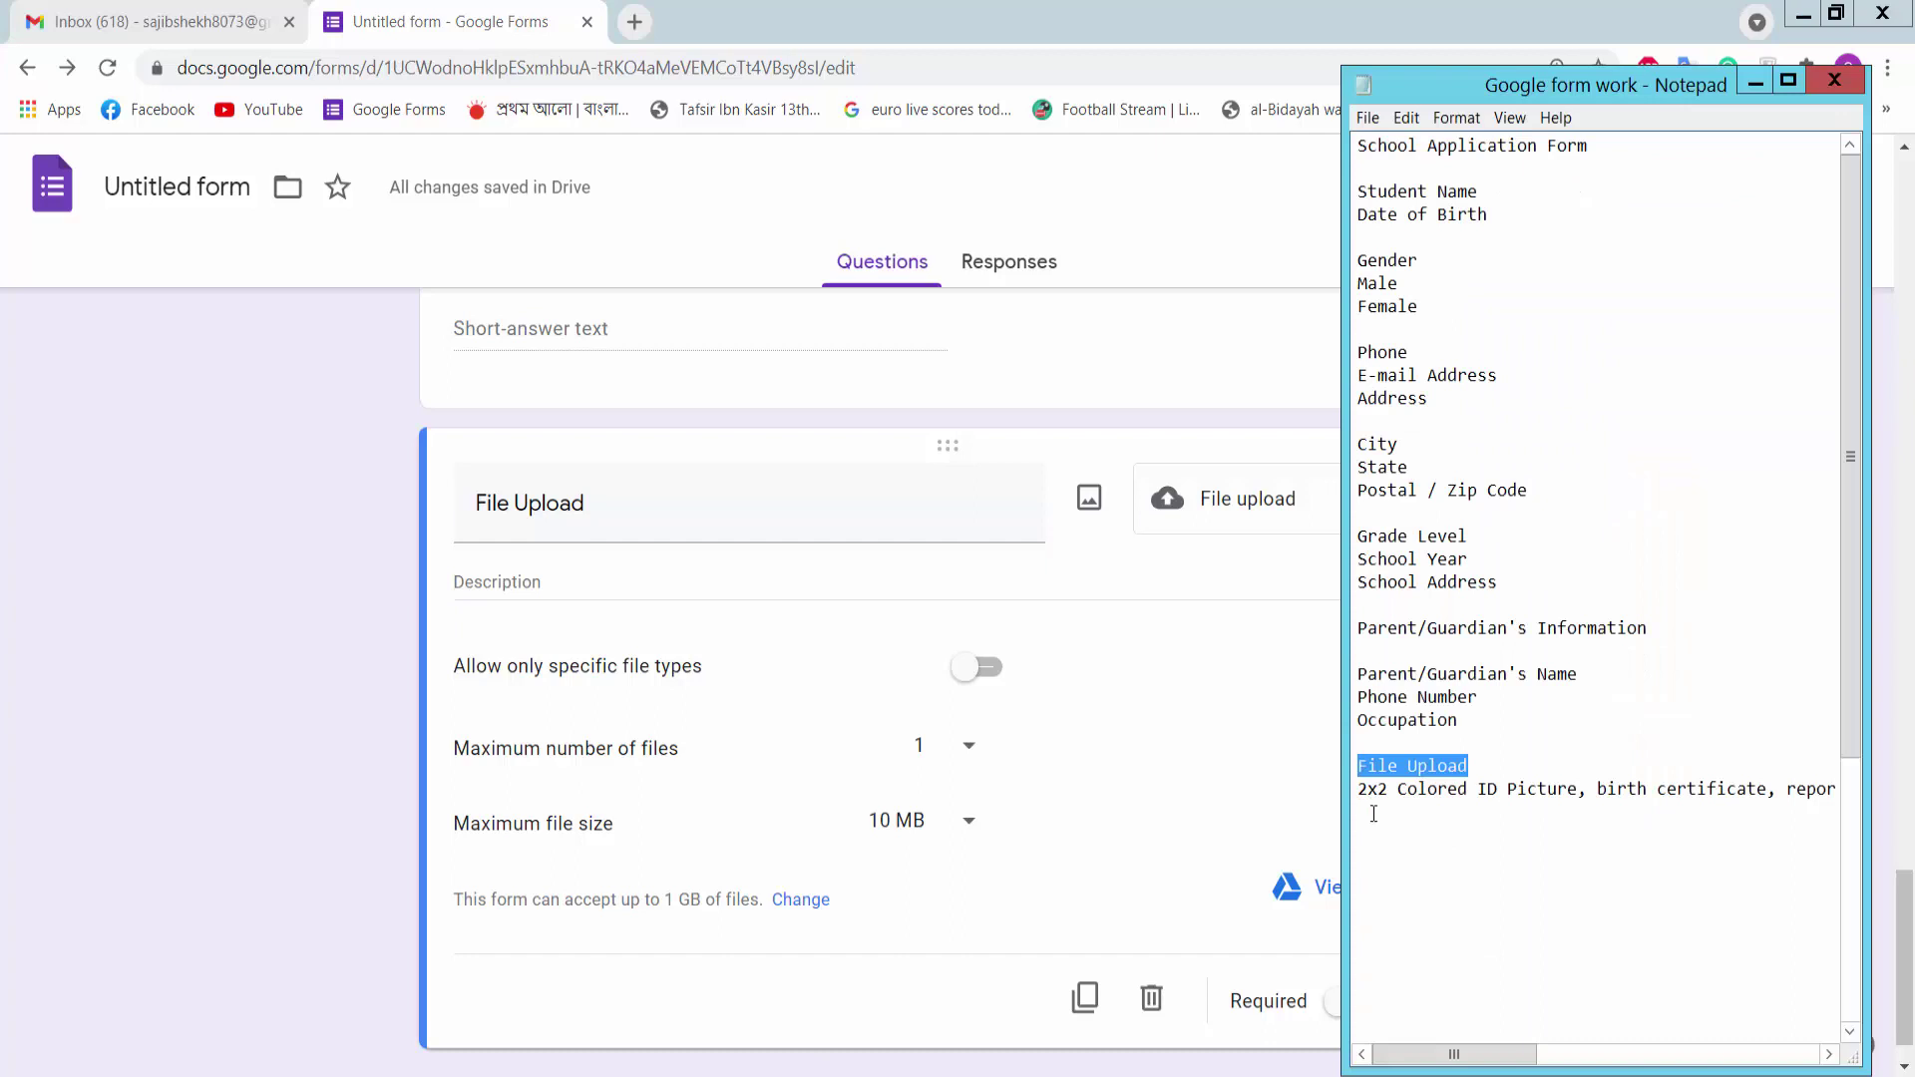
pyautogui.moveTo(1359, 789); pyautogui.dragTo(1878, 782)
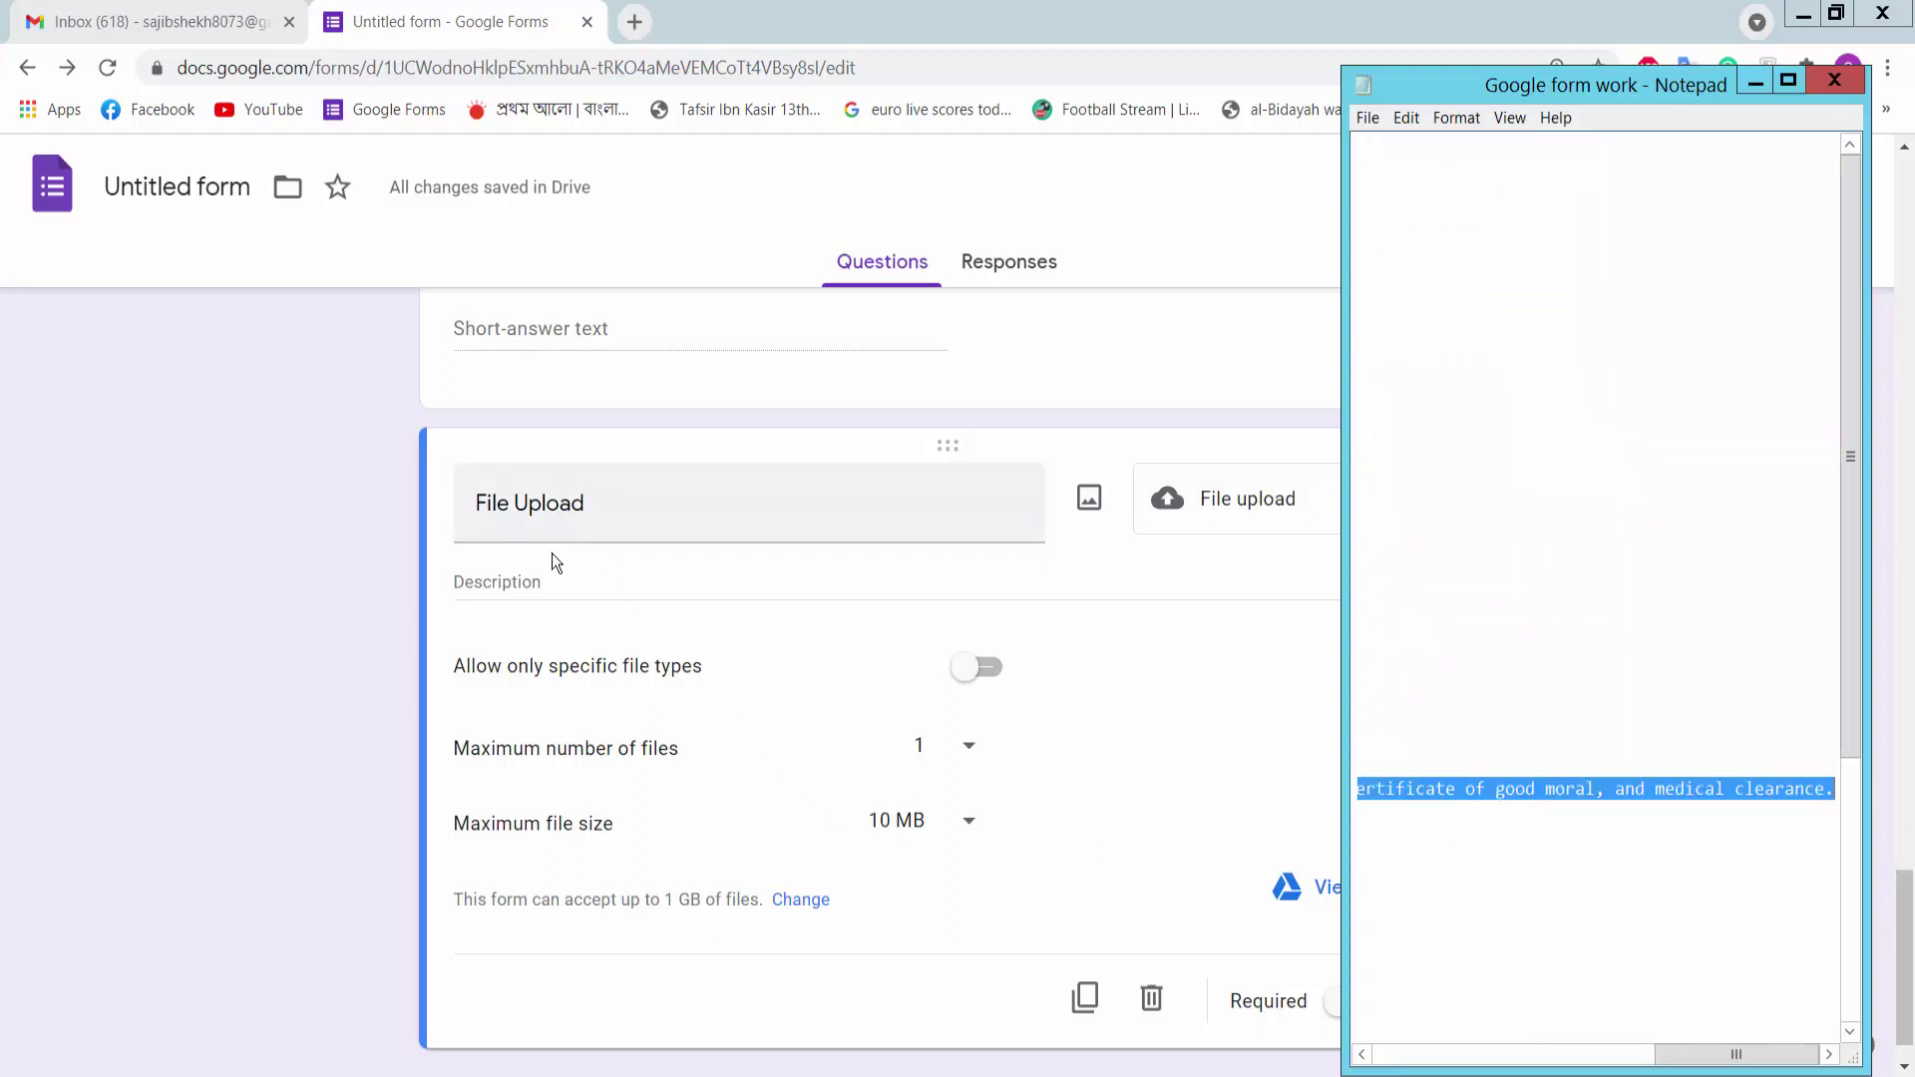
pyautogui.click(532, 583)
pyautogui.write('2x2 Colored ID Picture, birth certificate, report card from the previous school, certificate of good moral, and medical clearance.')
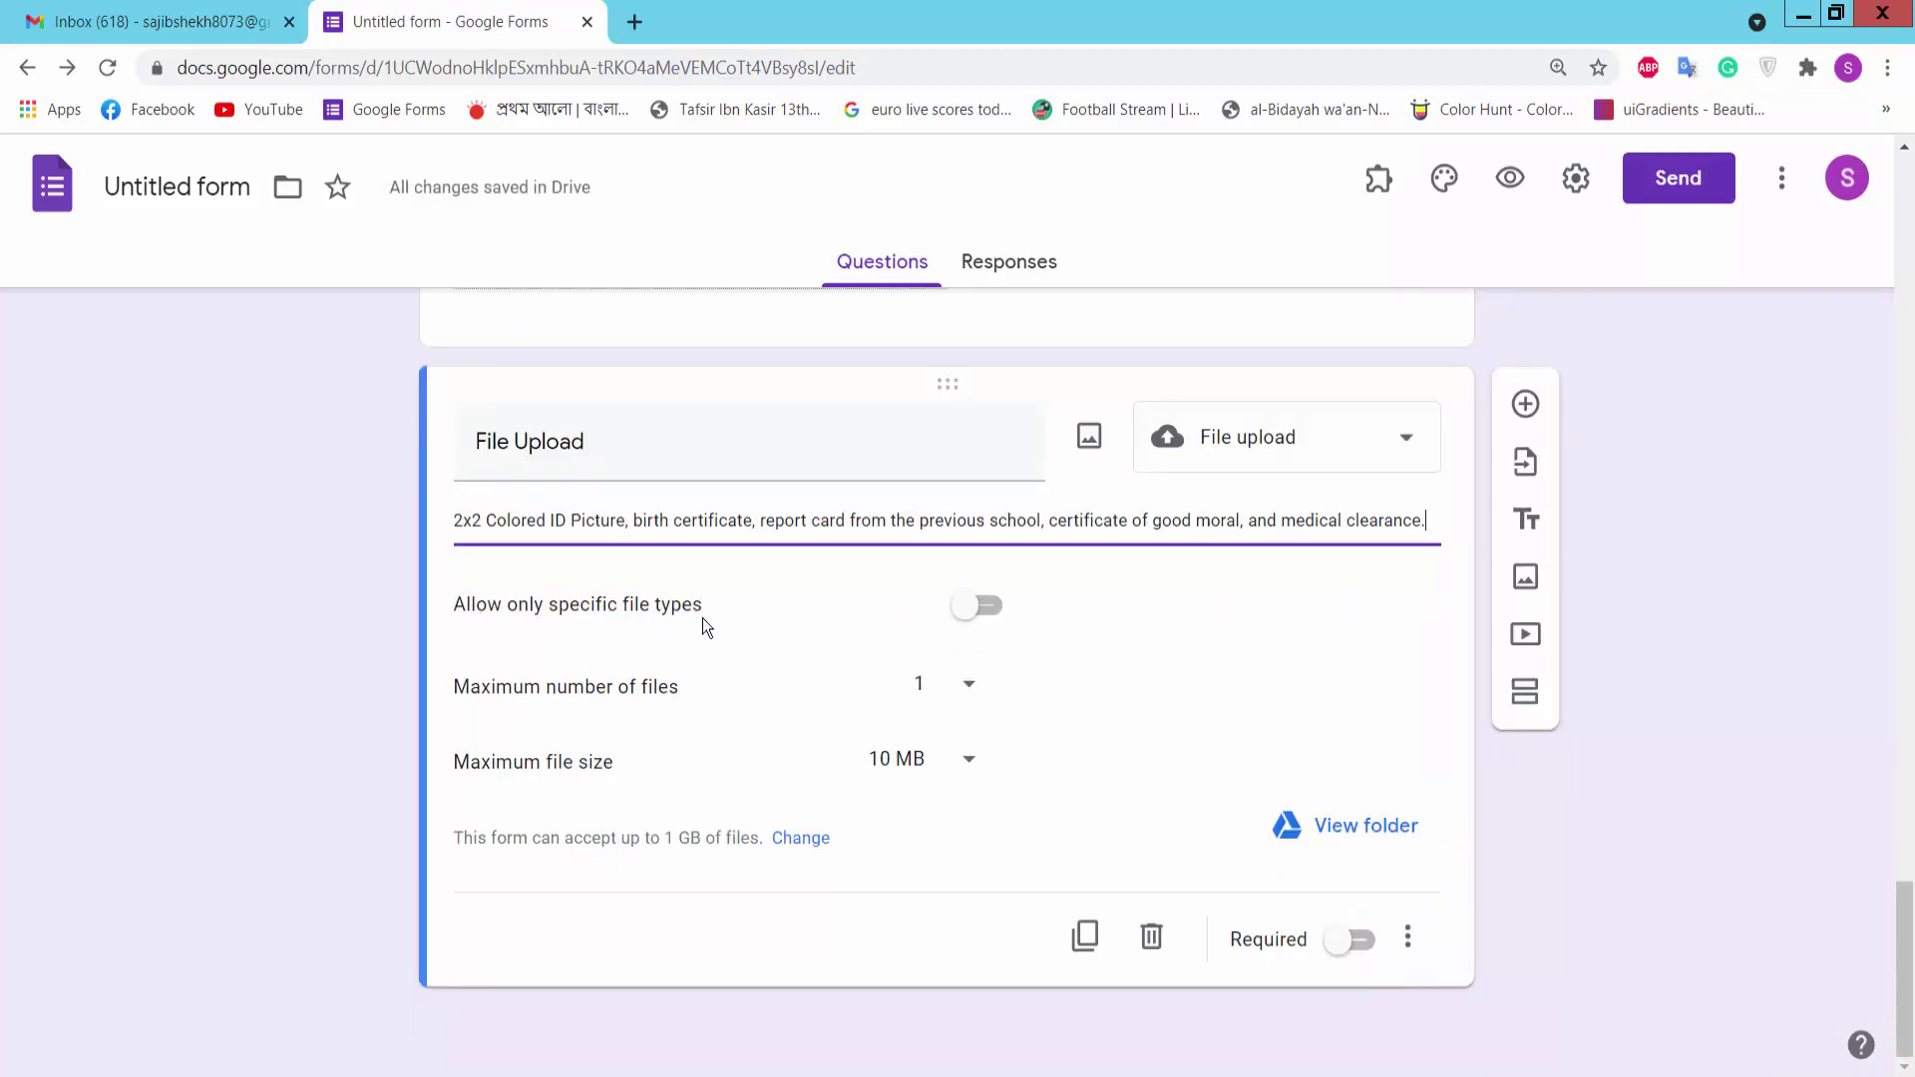
# Allow up to 10 files of 100 MB max and make the question required
pyautogui.click(964, 686)
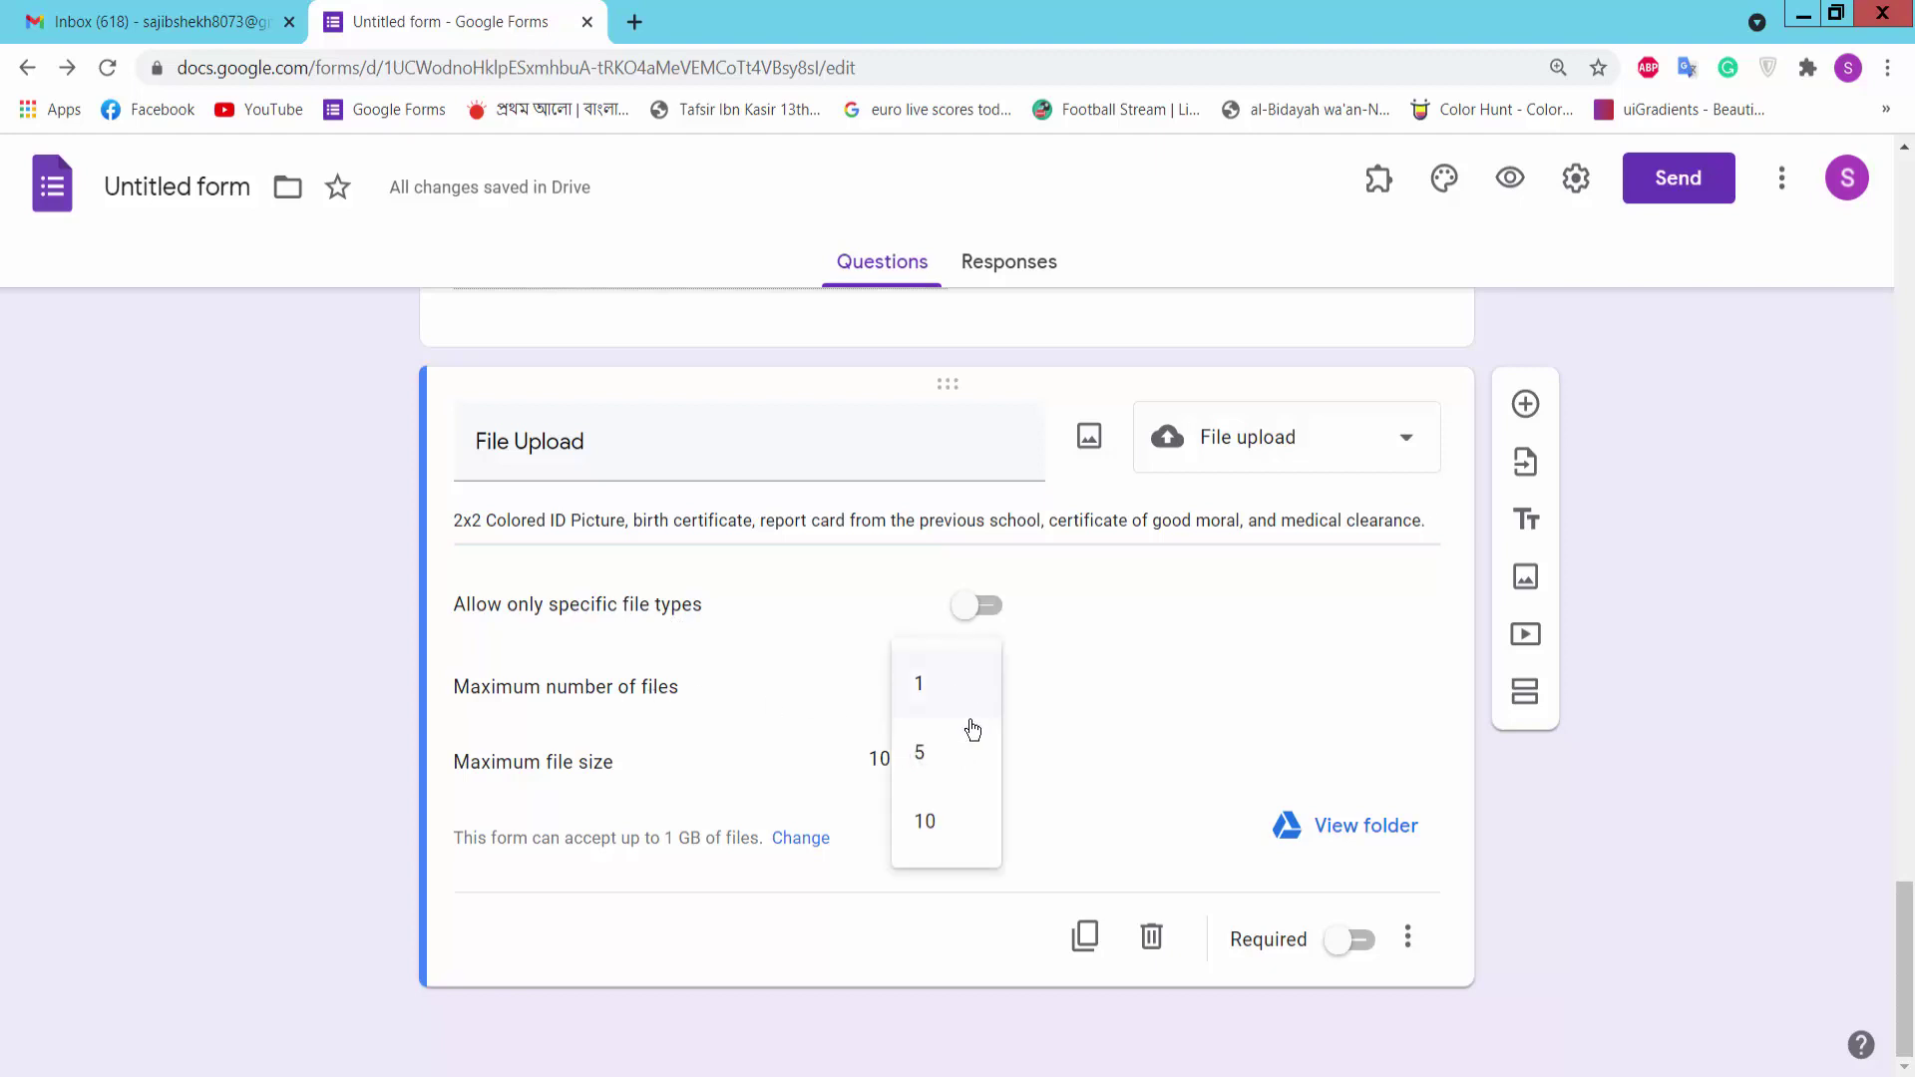
pyautogui.click(917, 828)
pyautogui.click(954, 770)
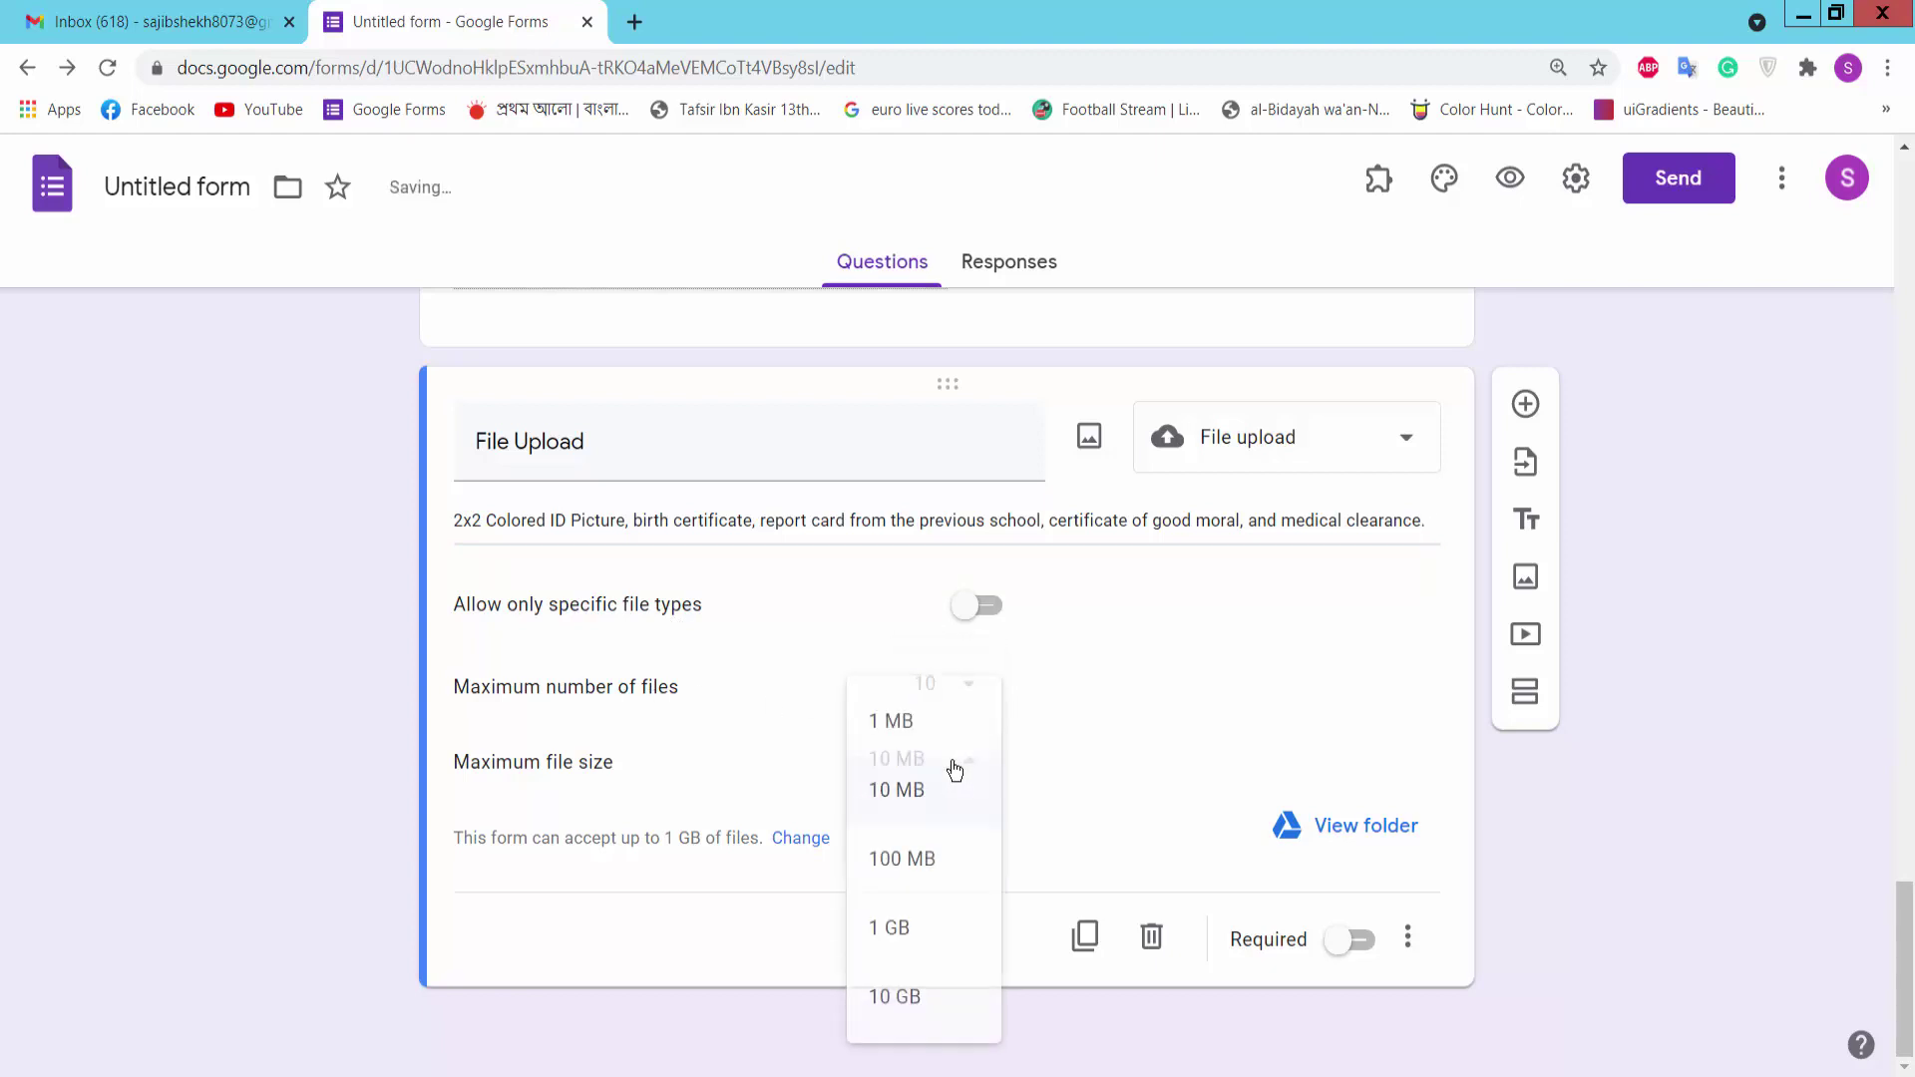
pyautogui.click(916, 869)
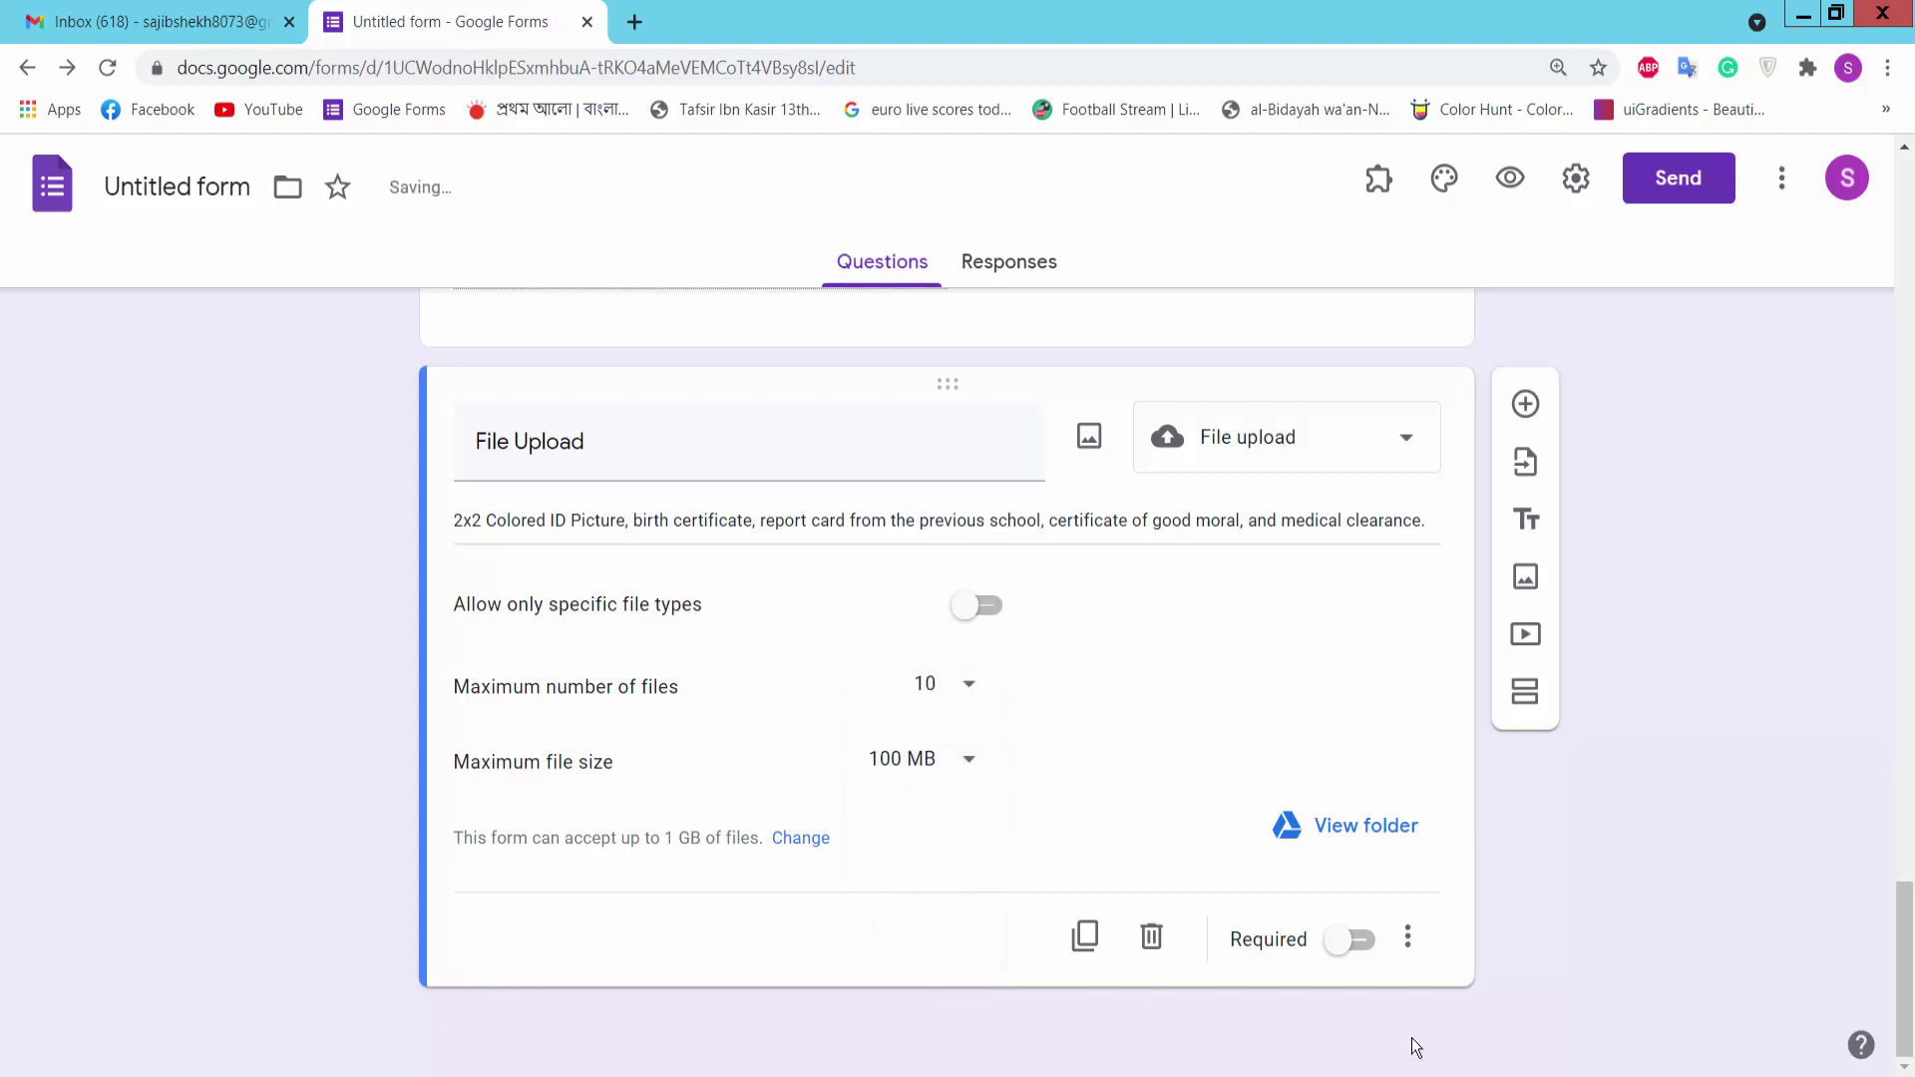
pyautogui.click(1363, 943)
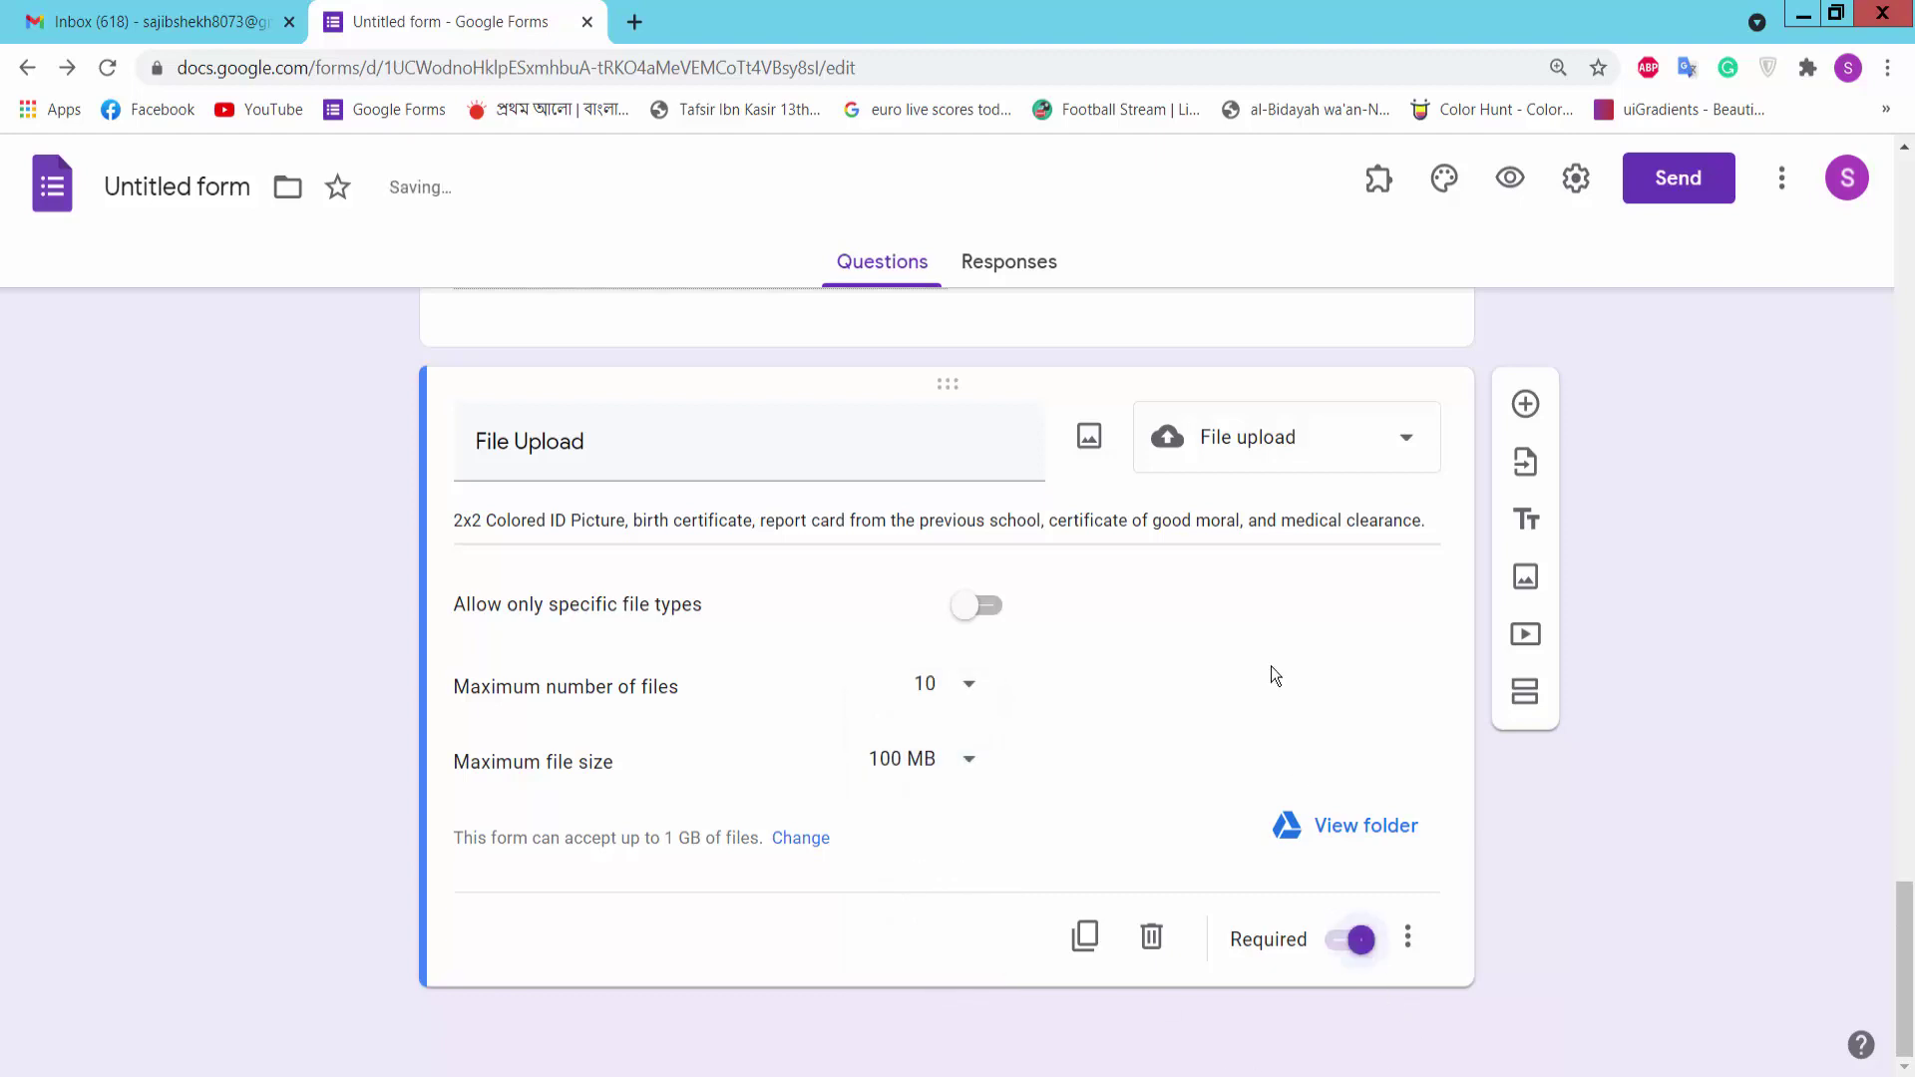
pyautogui.hotkey('ctrl', '-')
# Preview the School Application Form as a respondent, scroll through it, and return to the editor
pyautogui.scroll(-6, 1194, 675)
pyautogui.scroll(20, 1190, 675)
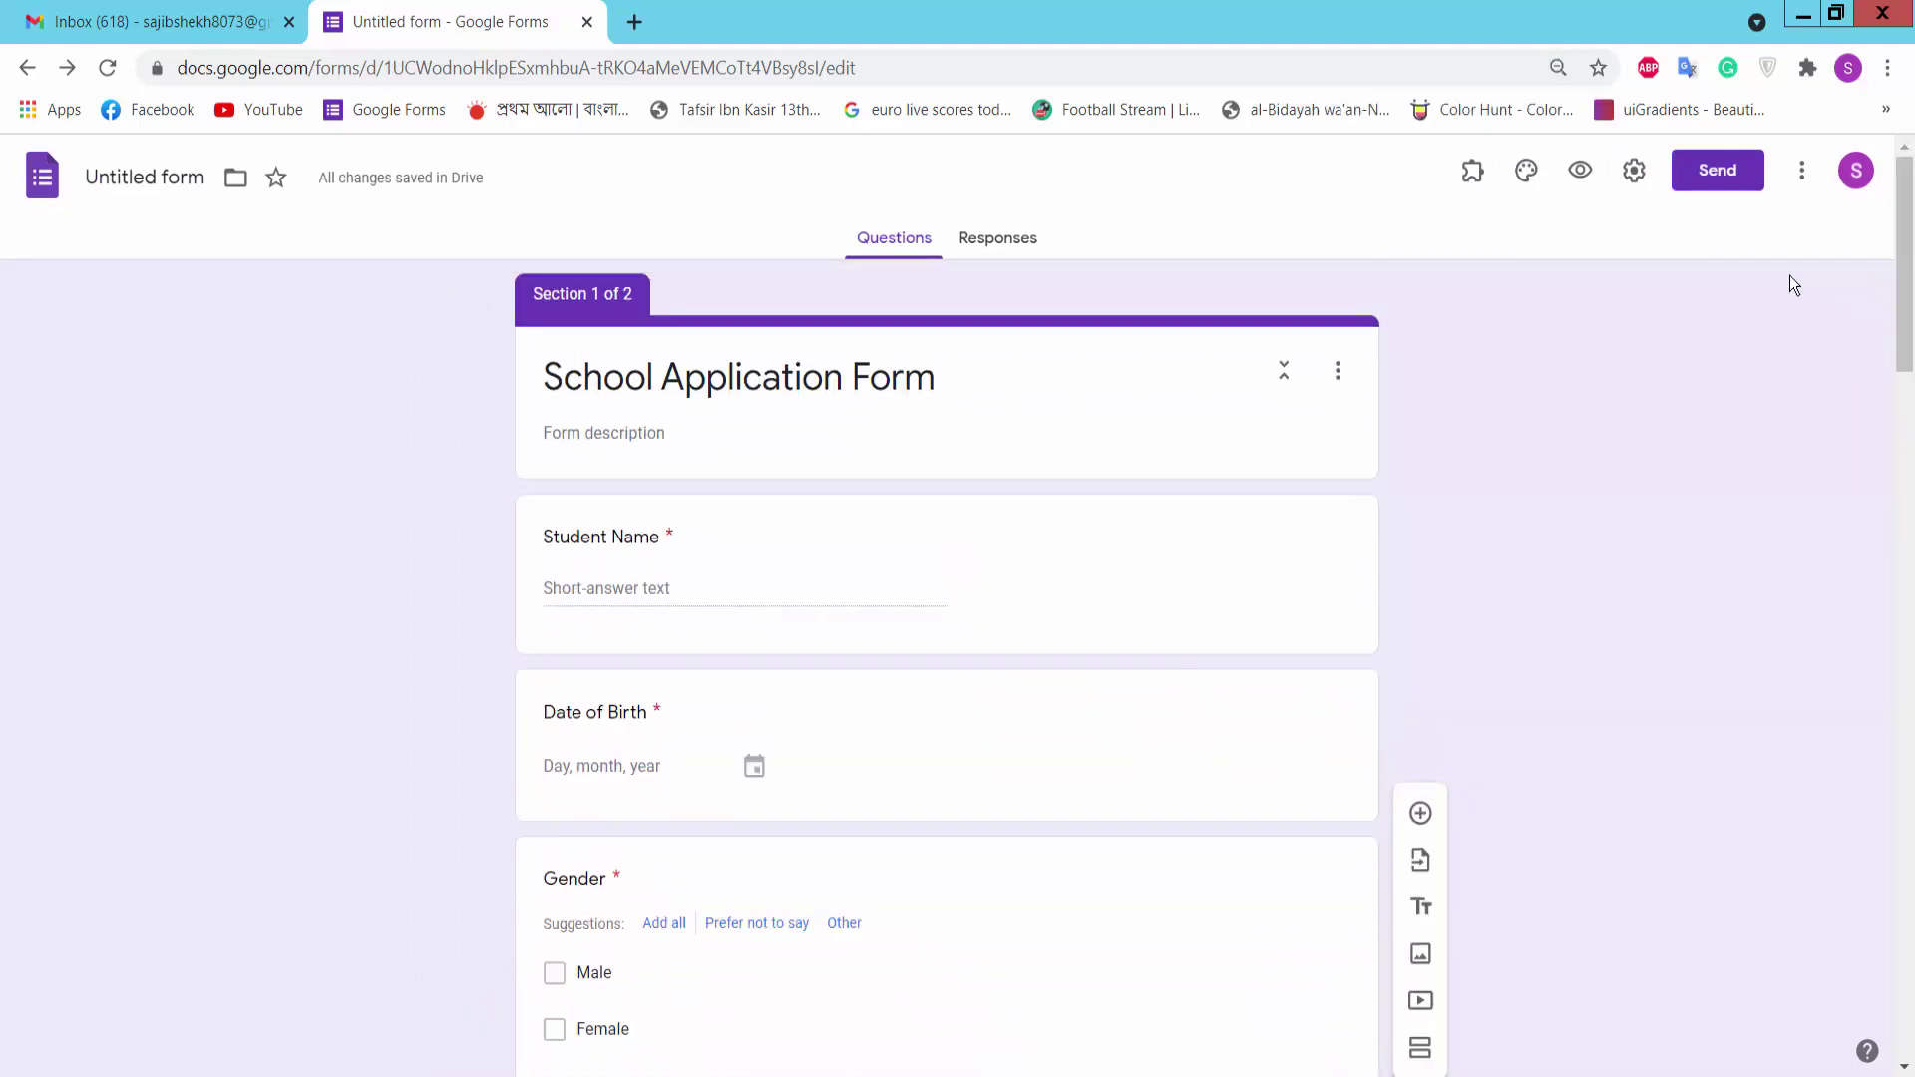
pyautogui.click(1582, 174)
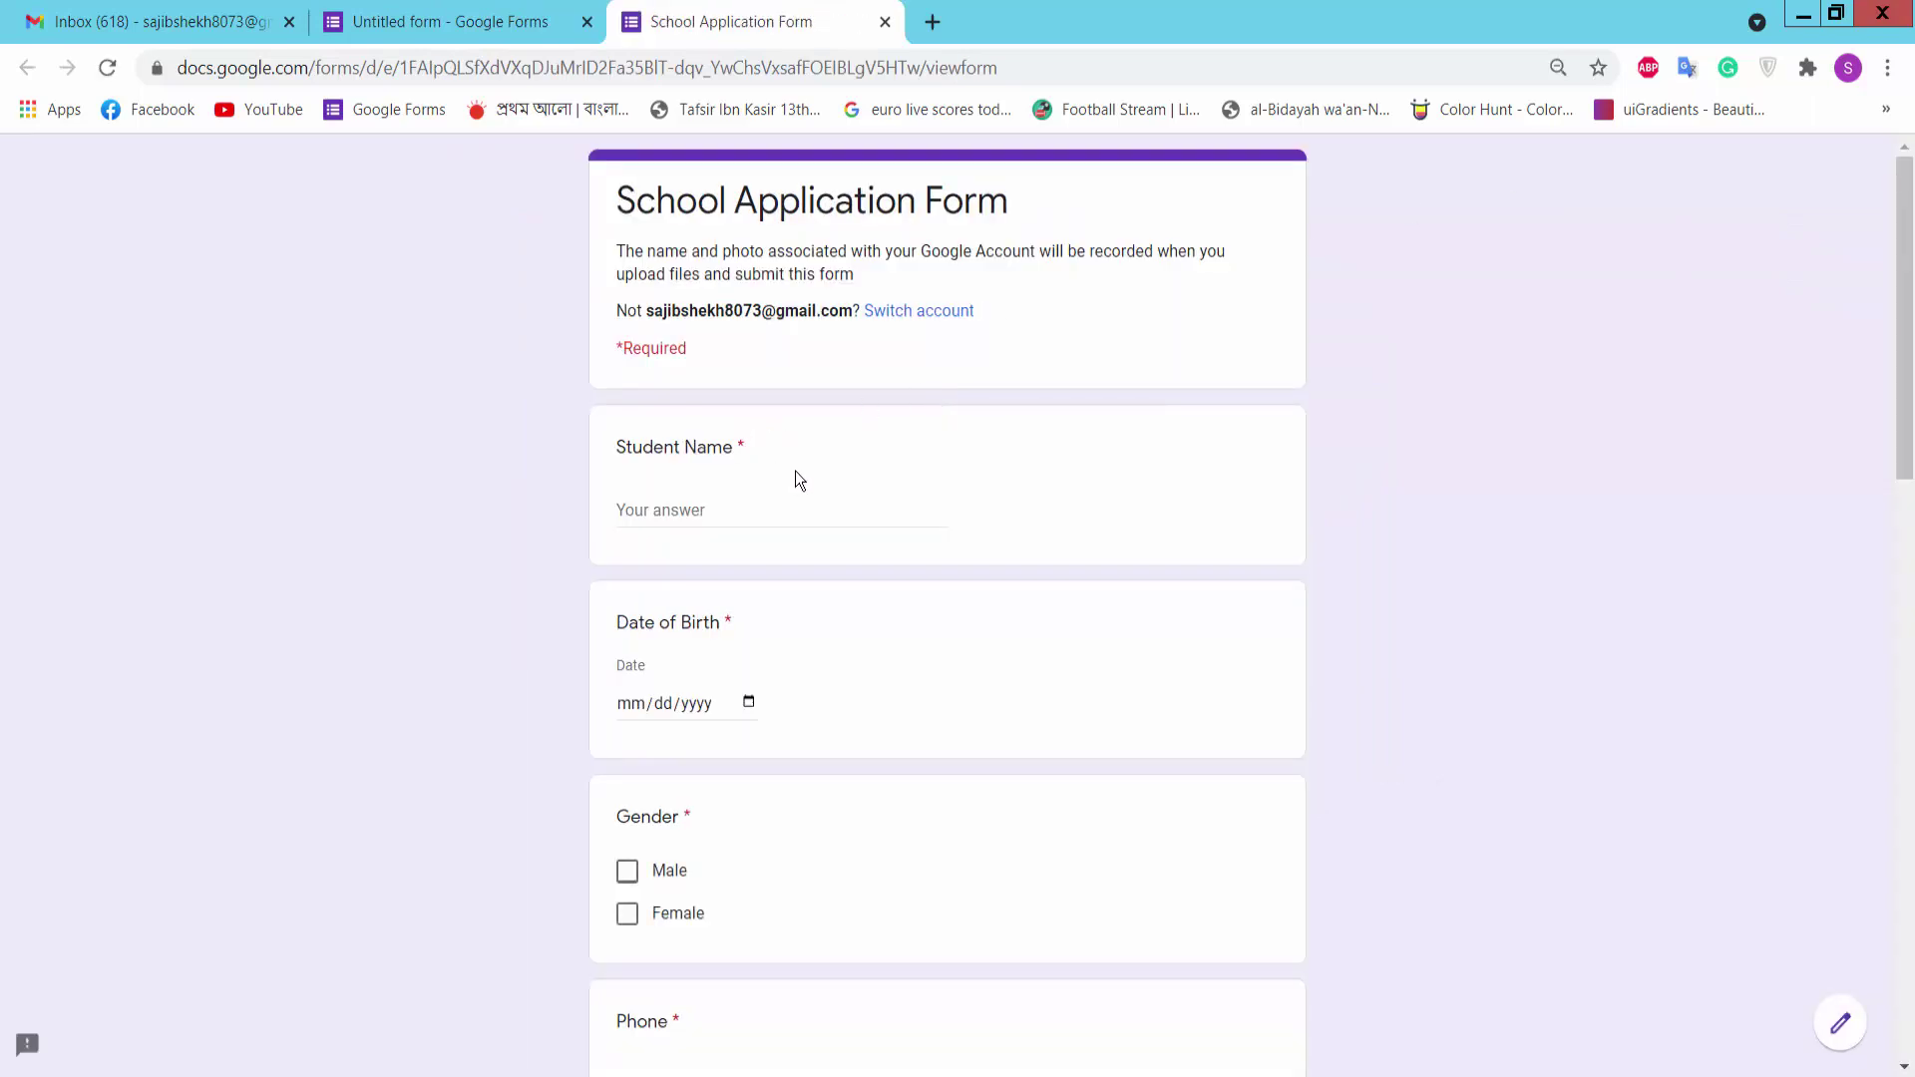
pyautogui.scroll(-3, 795, 479)
pyautogui.scroll(3, 770, 541)
pyautogui.scroll(-4, 723, 539)
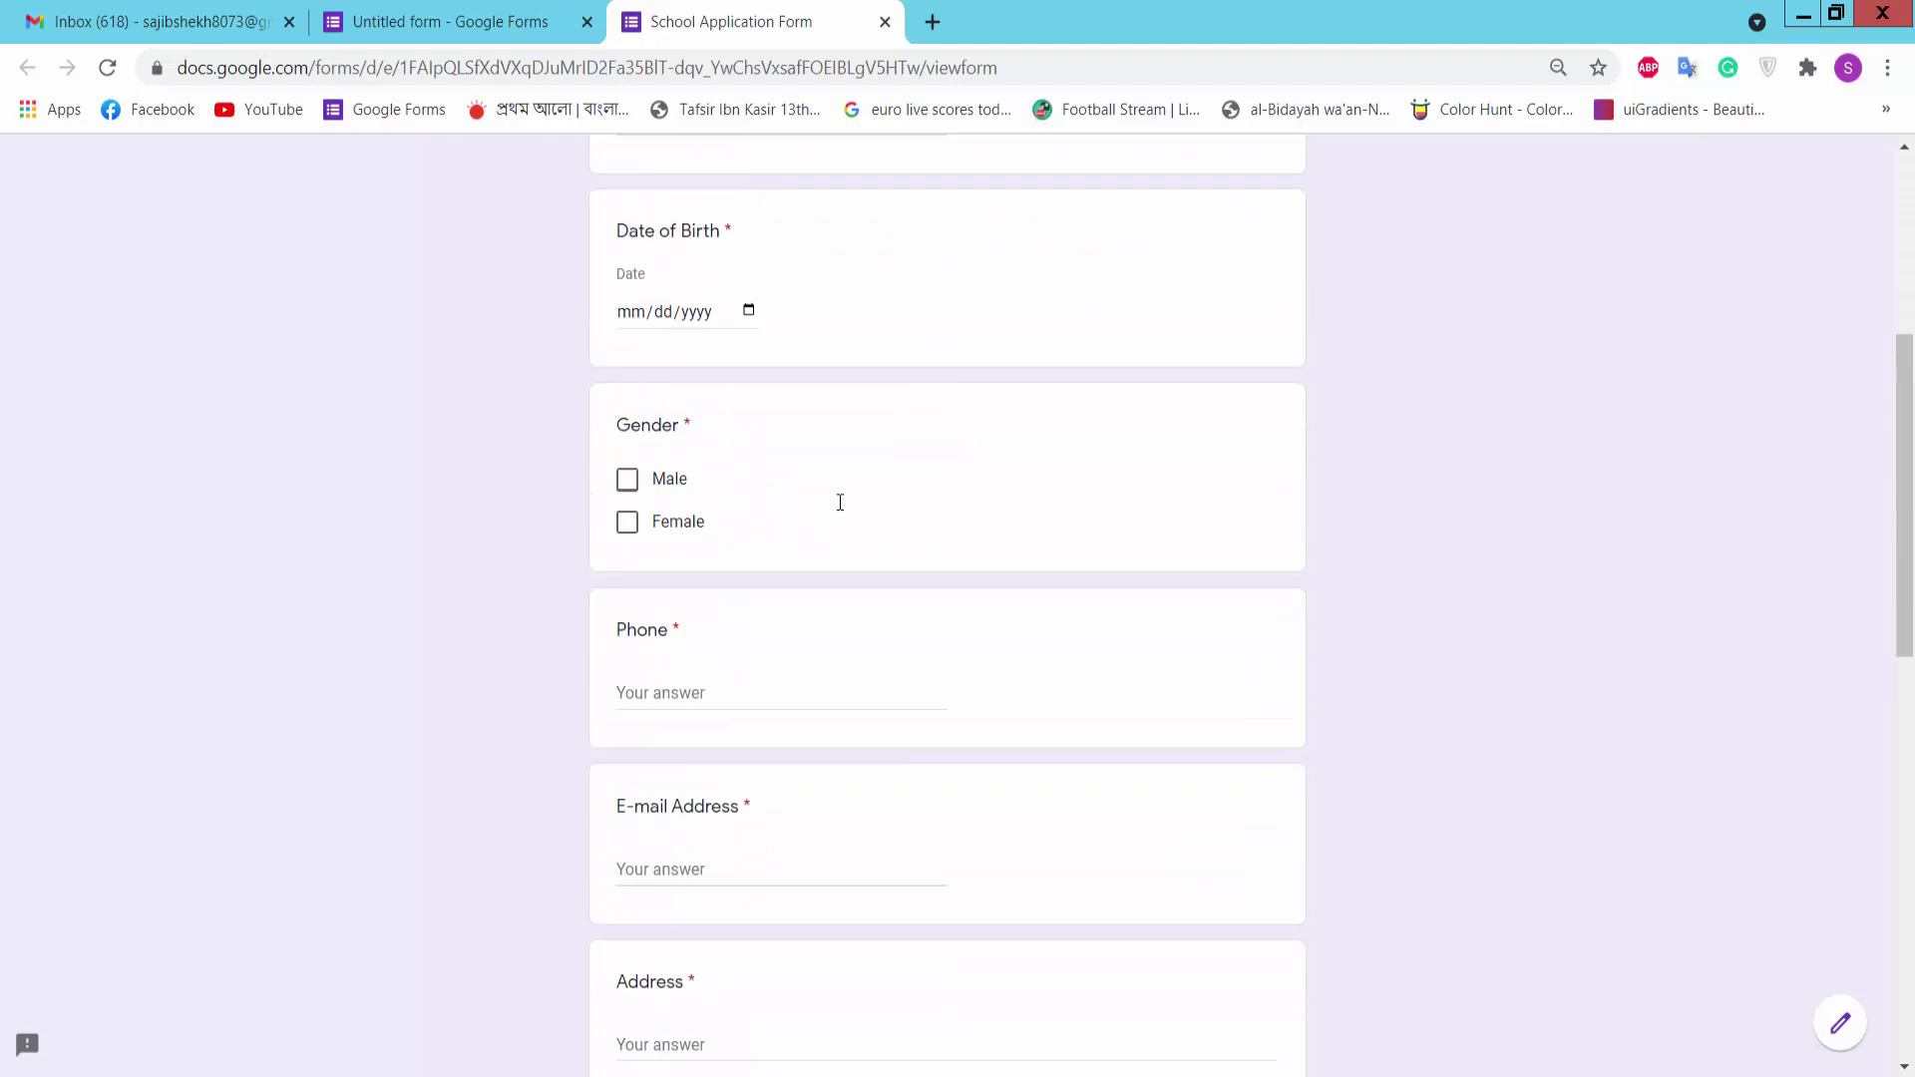
pyautogui.hotkey('ctrl', 'shift', 'Tab')
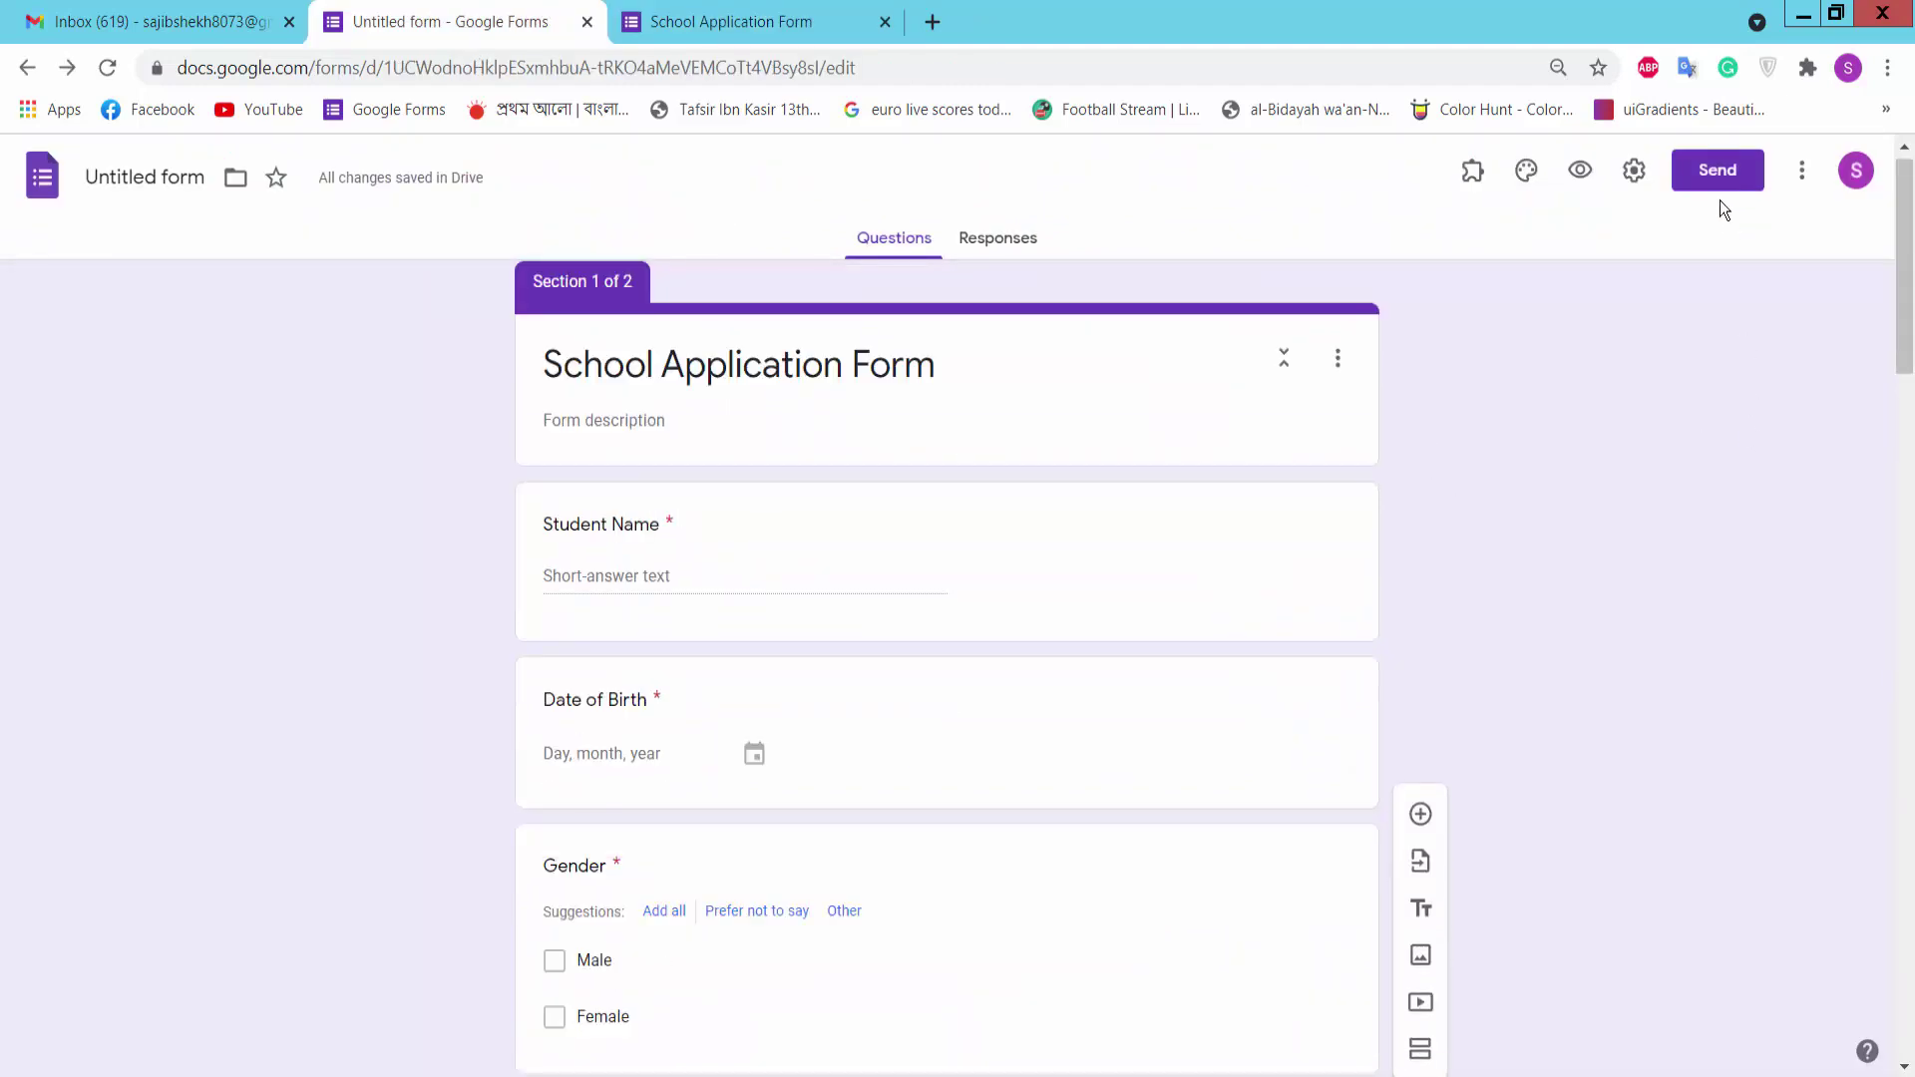
# Copy the form's shortened share link from the Send dialog's Link tab
pyautogui.click(1718, 181)
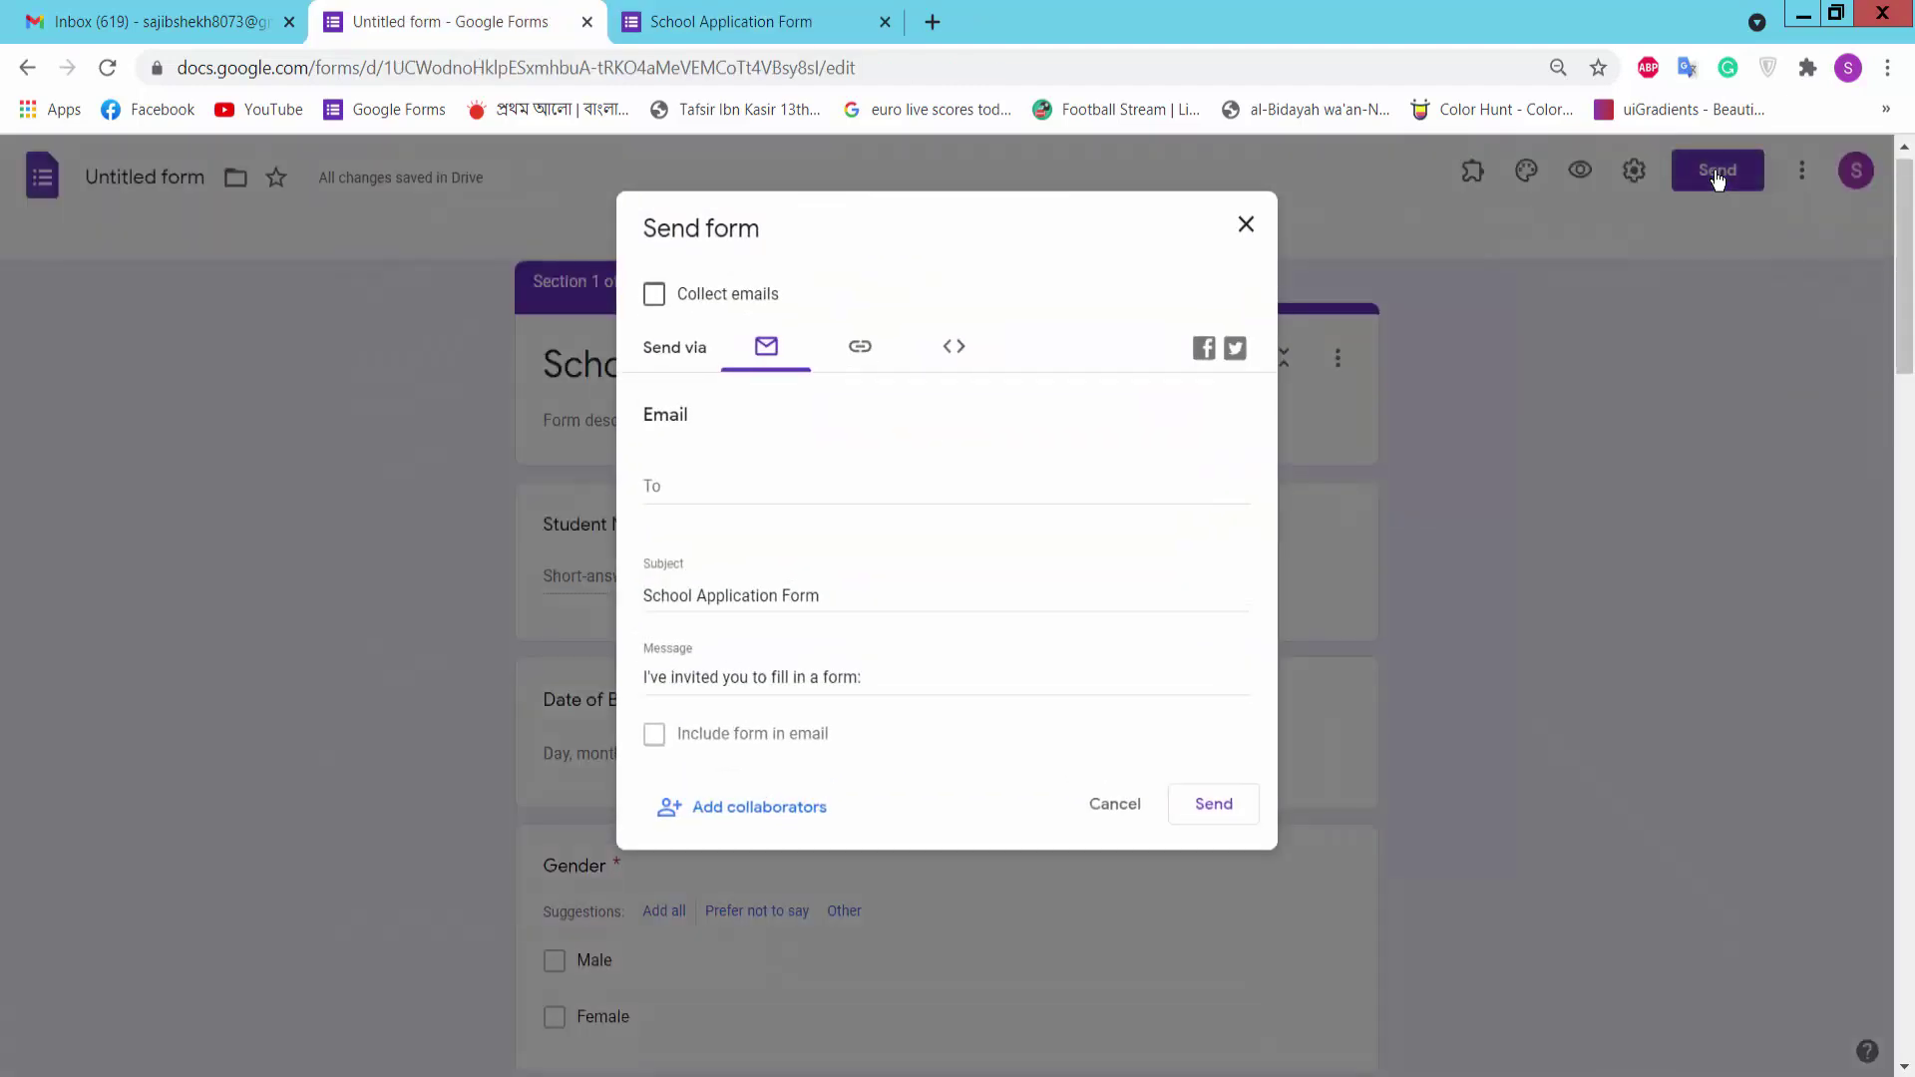
pyautogui.click(862, 349)
pyautogui.click(661, 502)
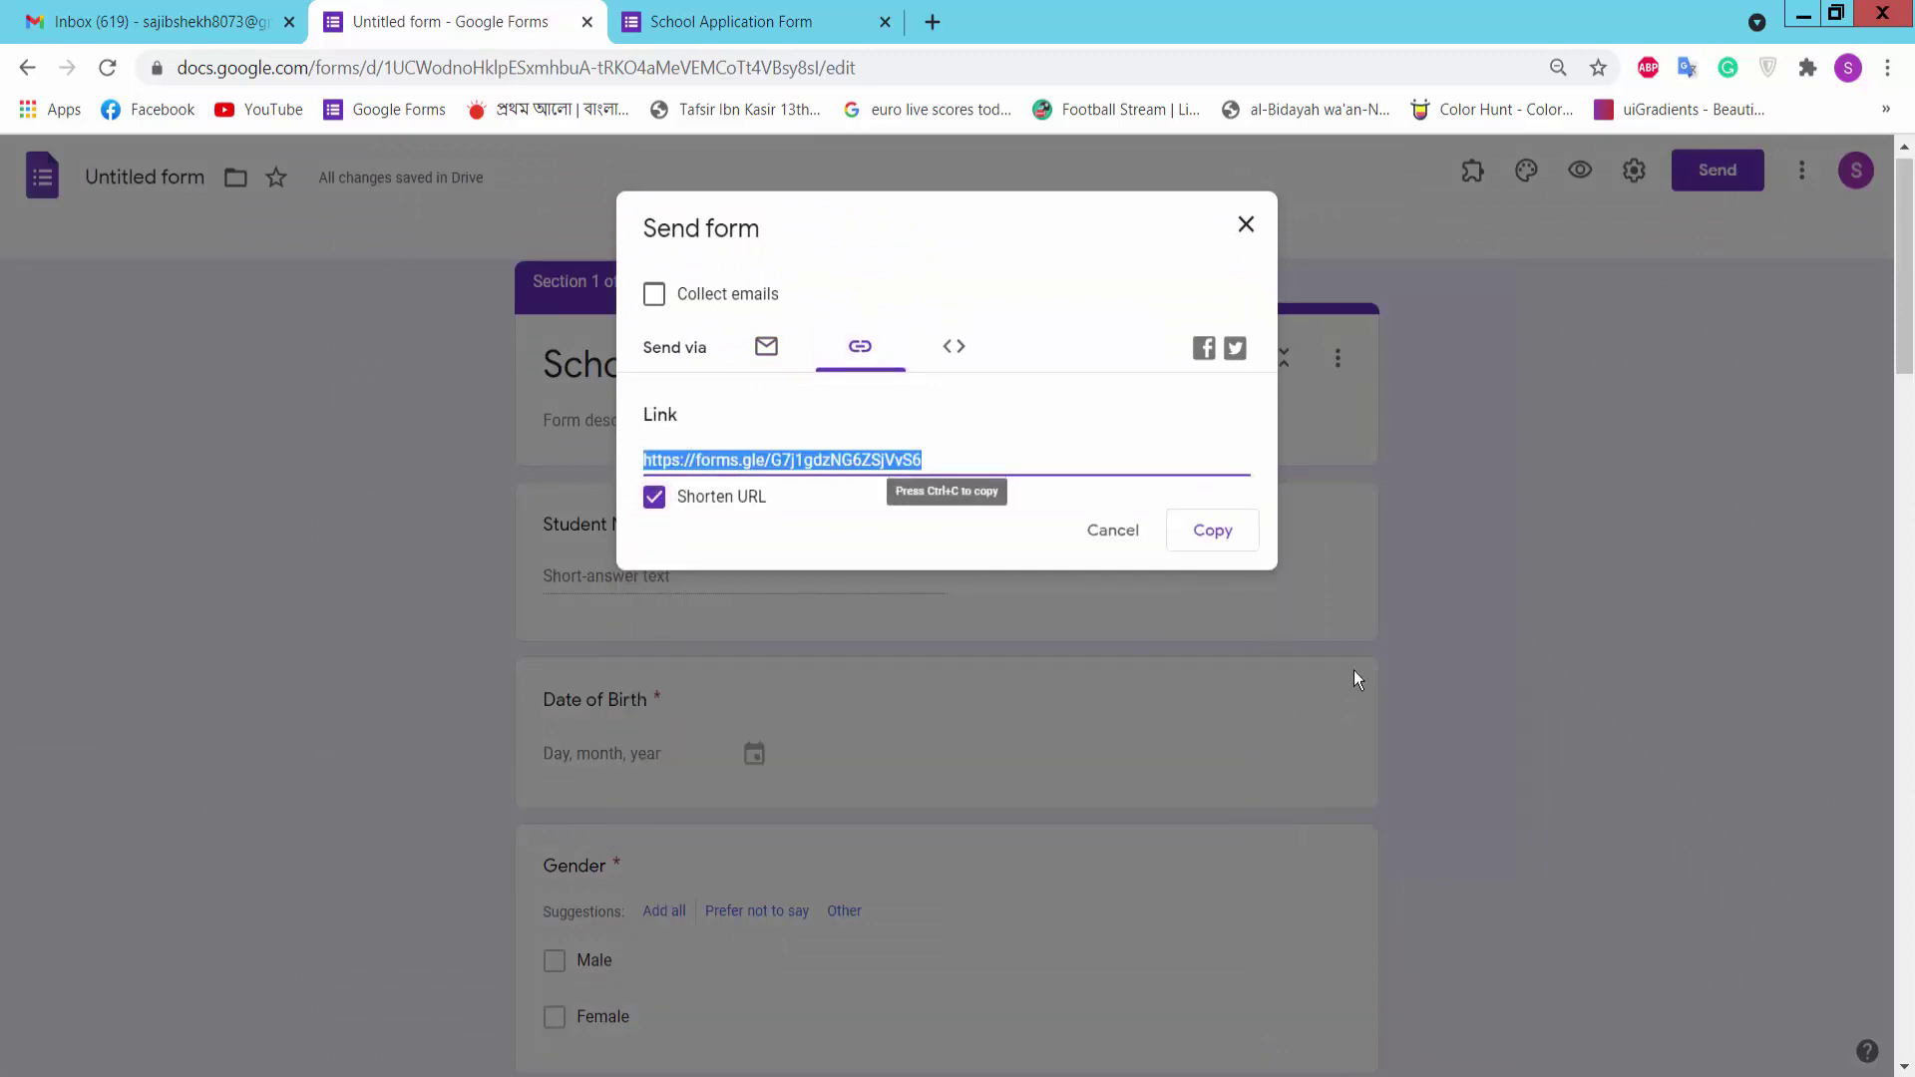
pyautogui.click(1222, 533)
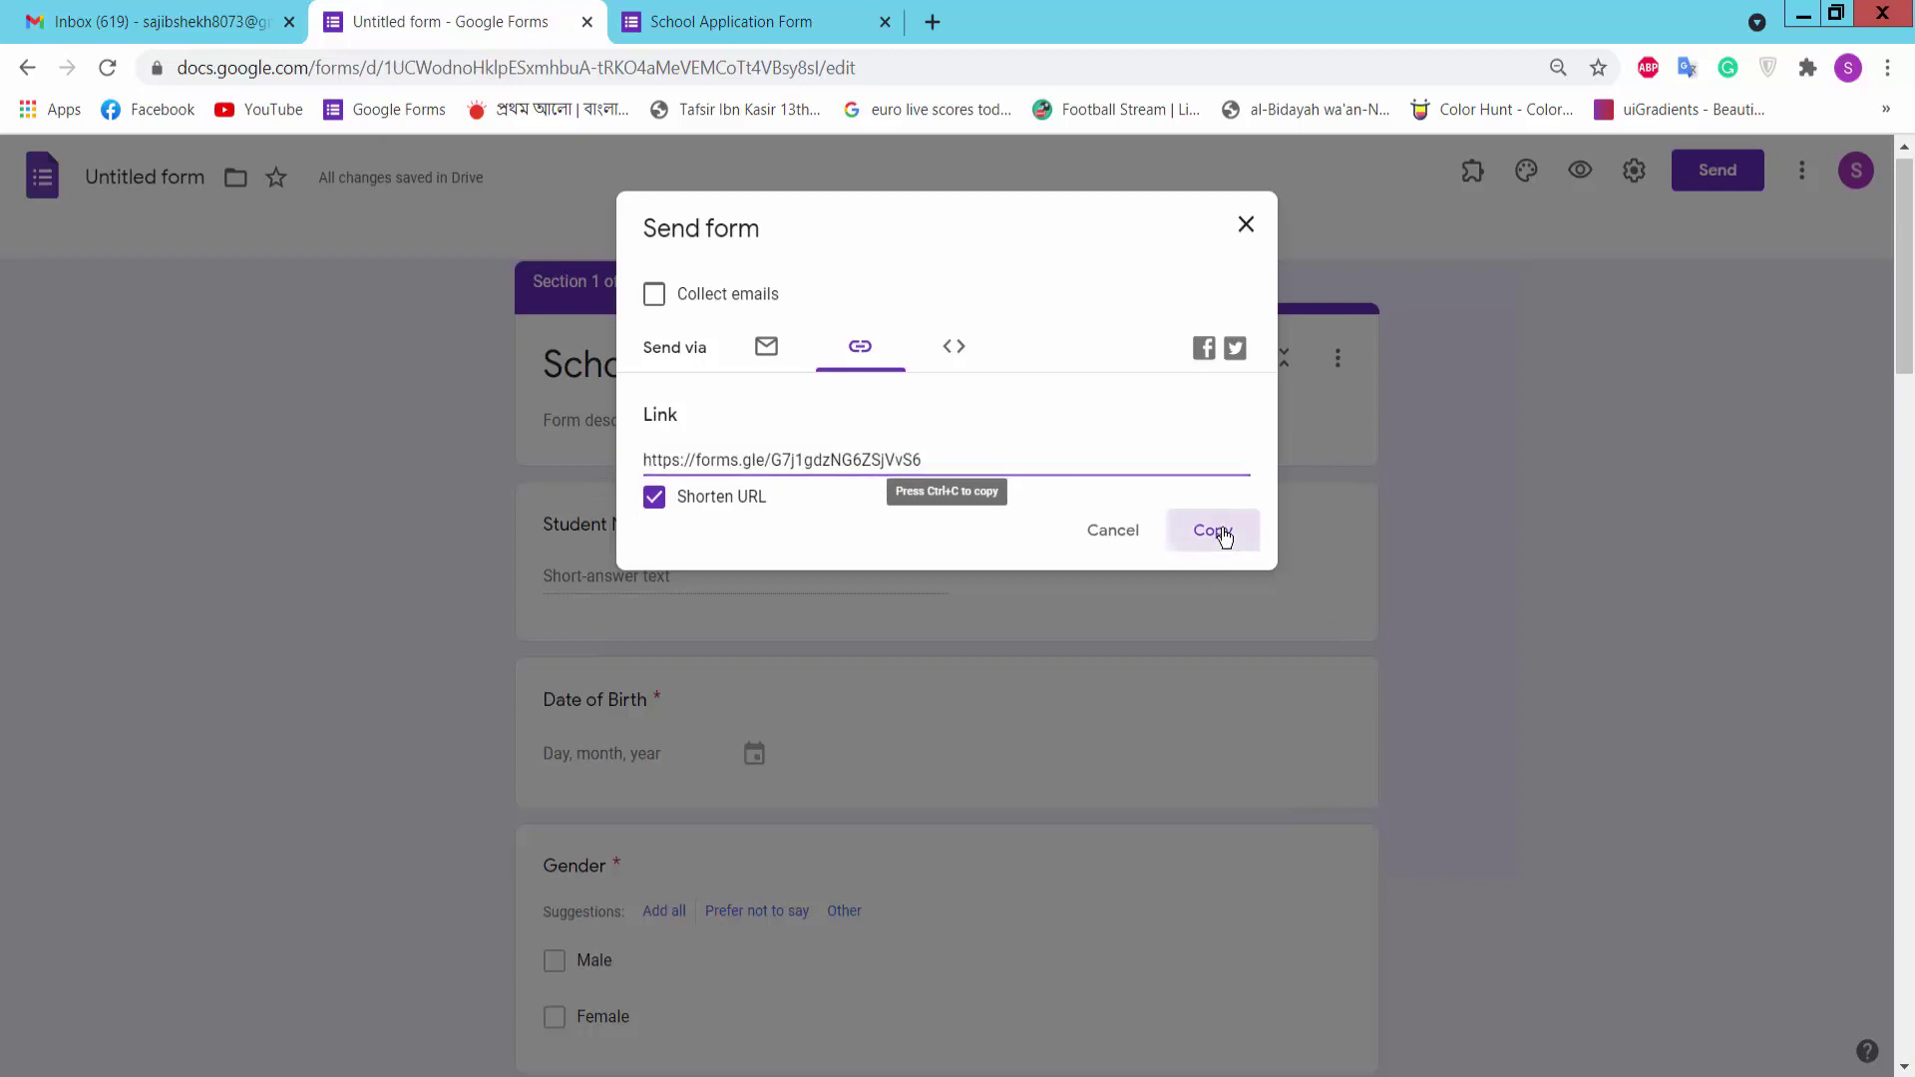
pyautogui.click(1887, 68)
# Open the copied short link in a new incognito window and scroll through the live form
pyautogui.click(1698, 165)
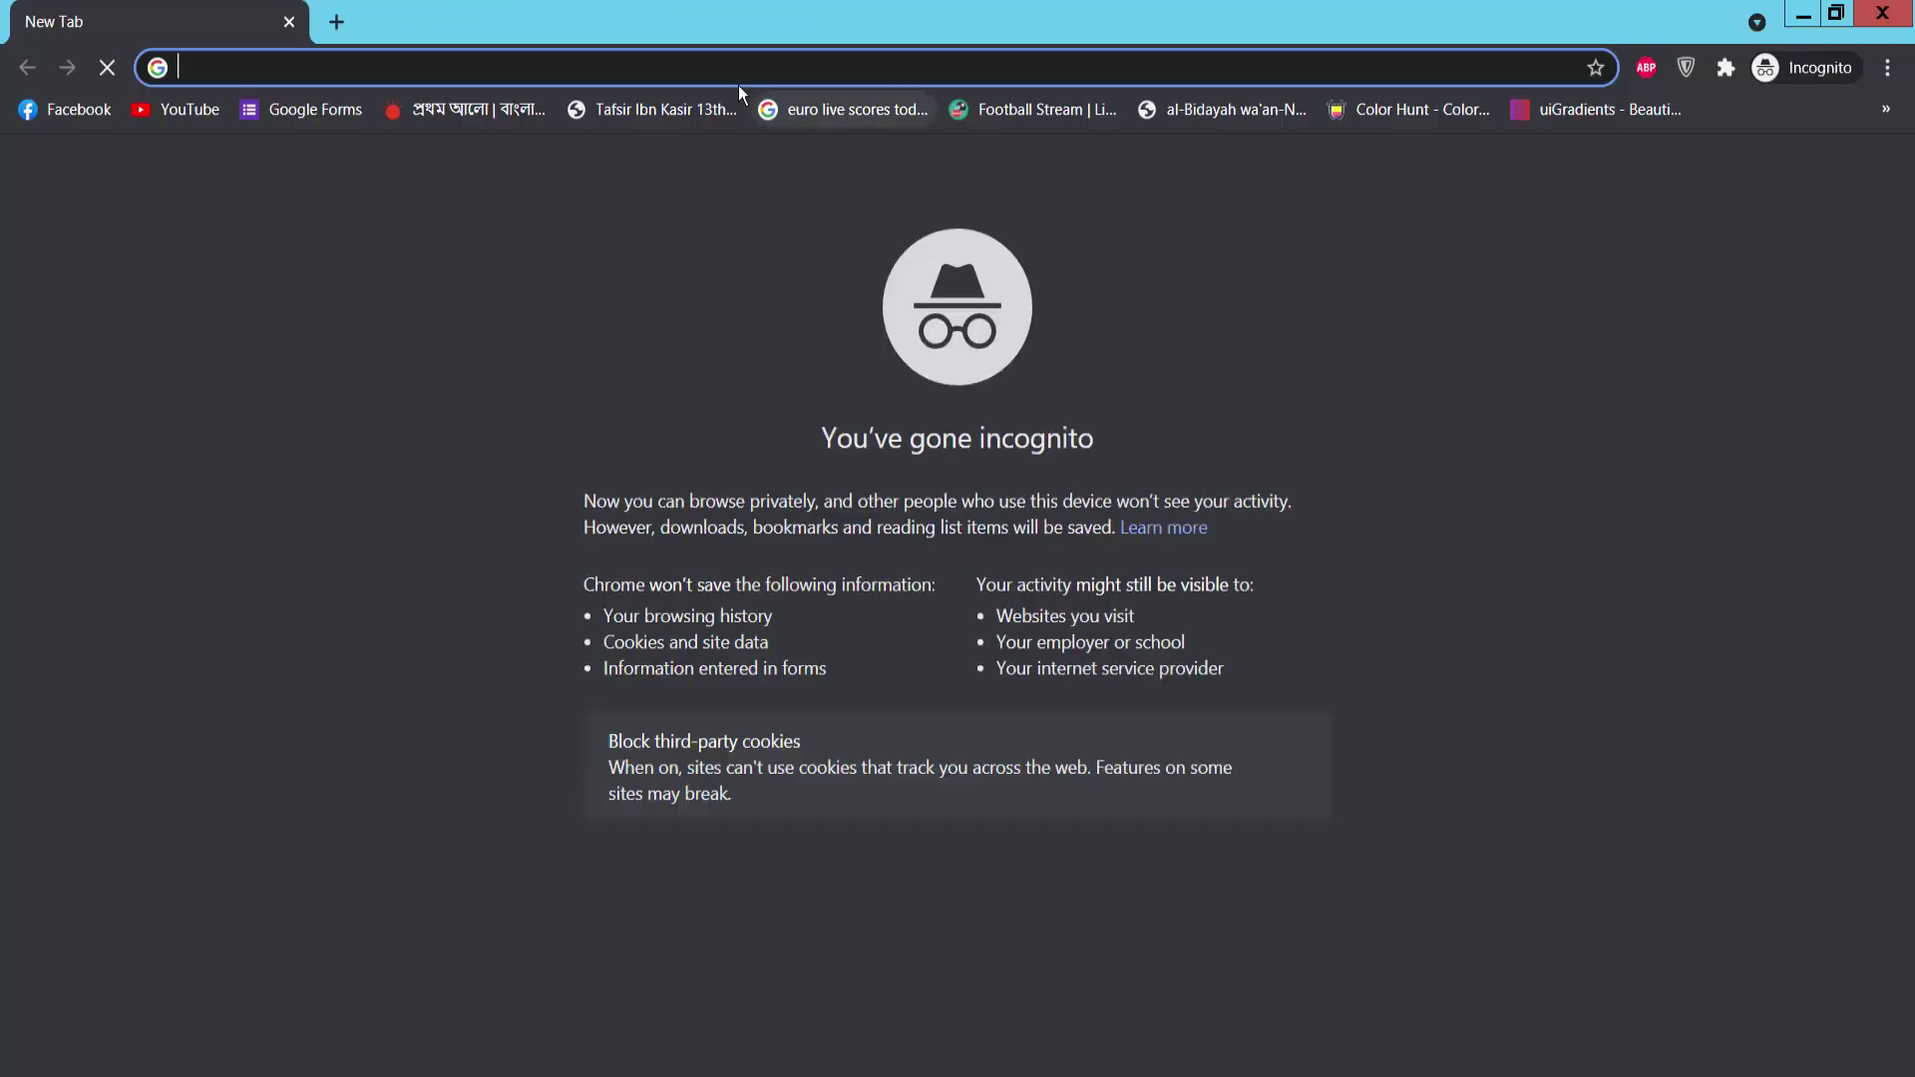
pyautogui.hotkey('ctrl', 'v')
pyautogui.press('Return')
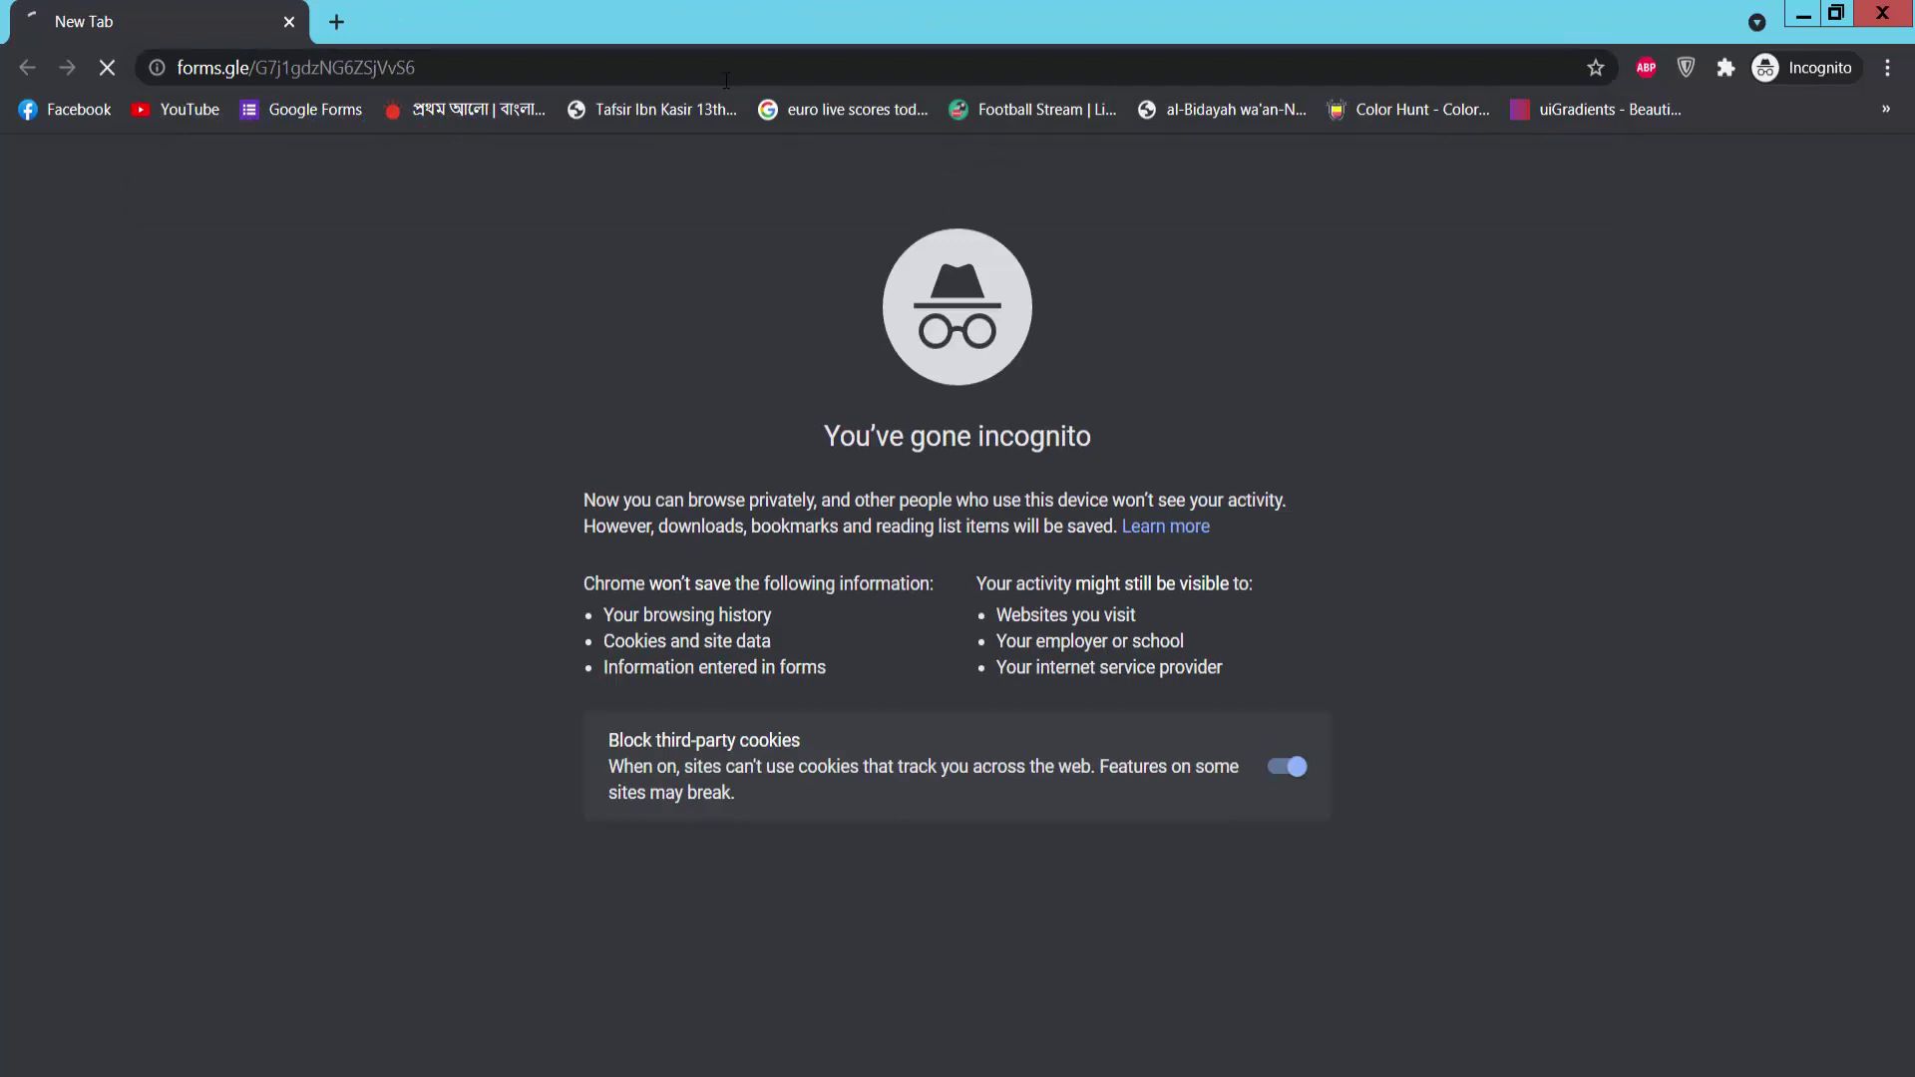
pyautogui.scroll(-6, 952, 469)
pyautogui.scroll(-9, 952, 465)
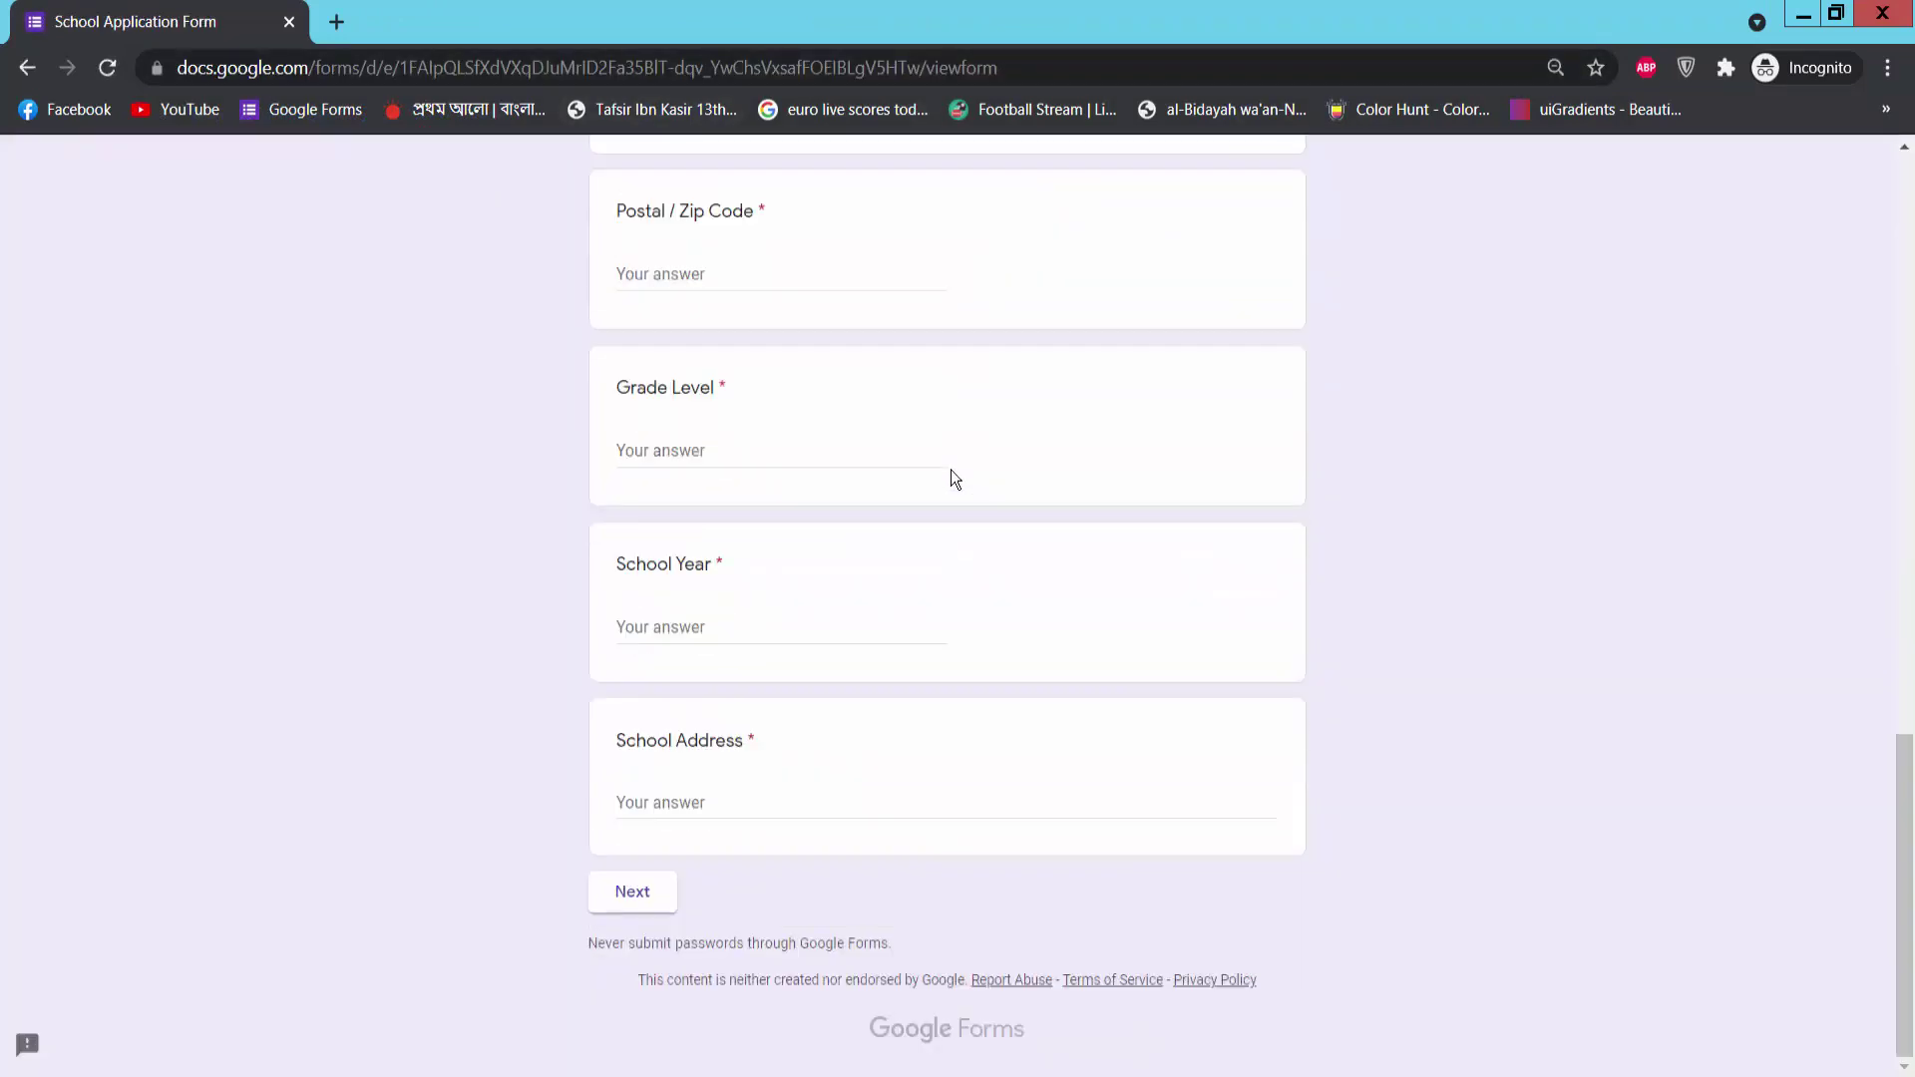
pyautogui.scroll(15, 1016, 589)
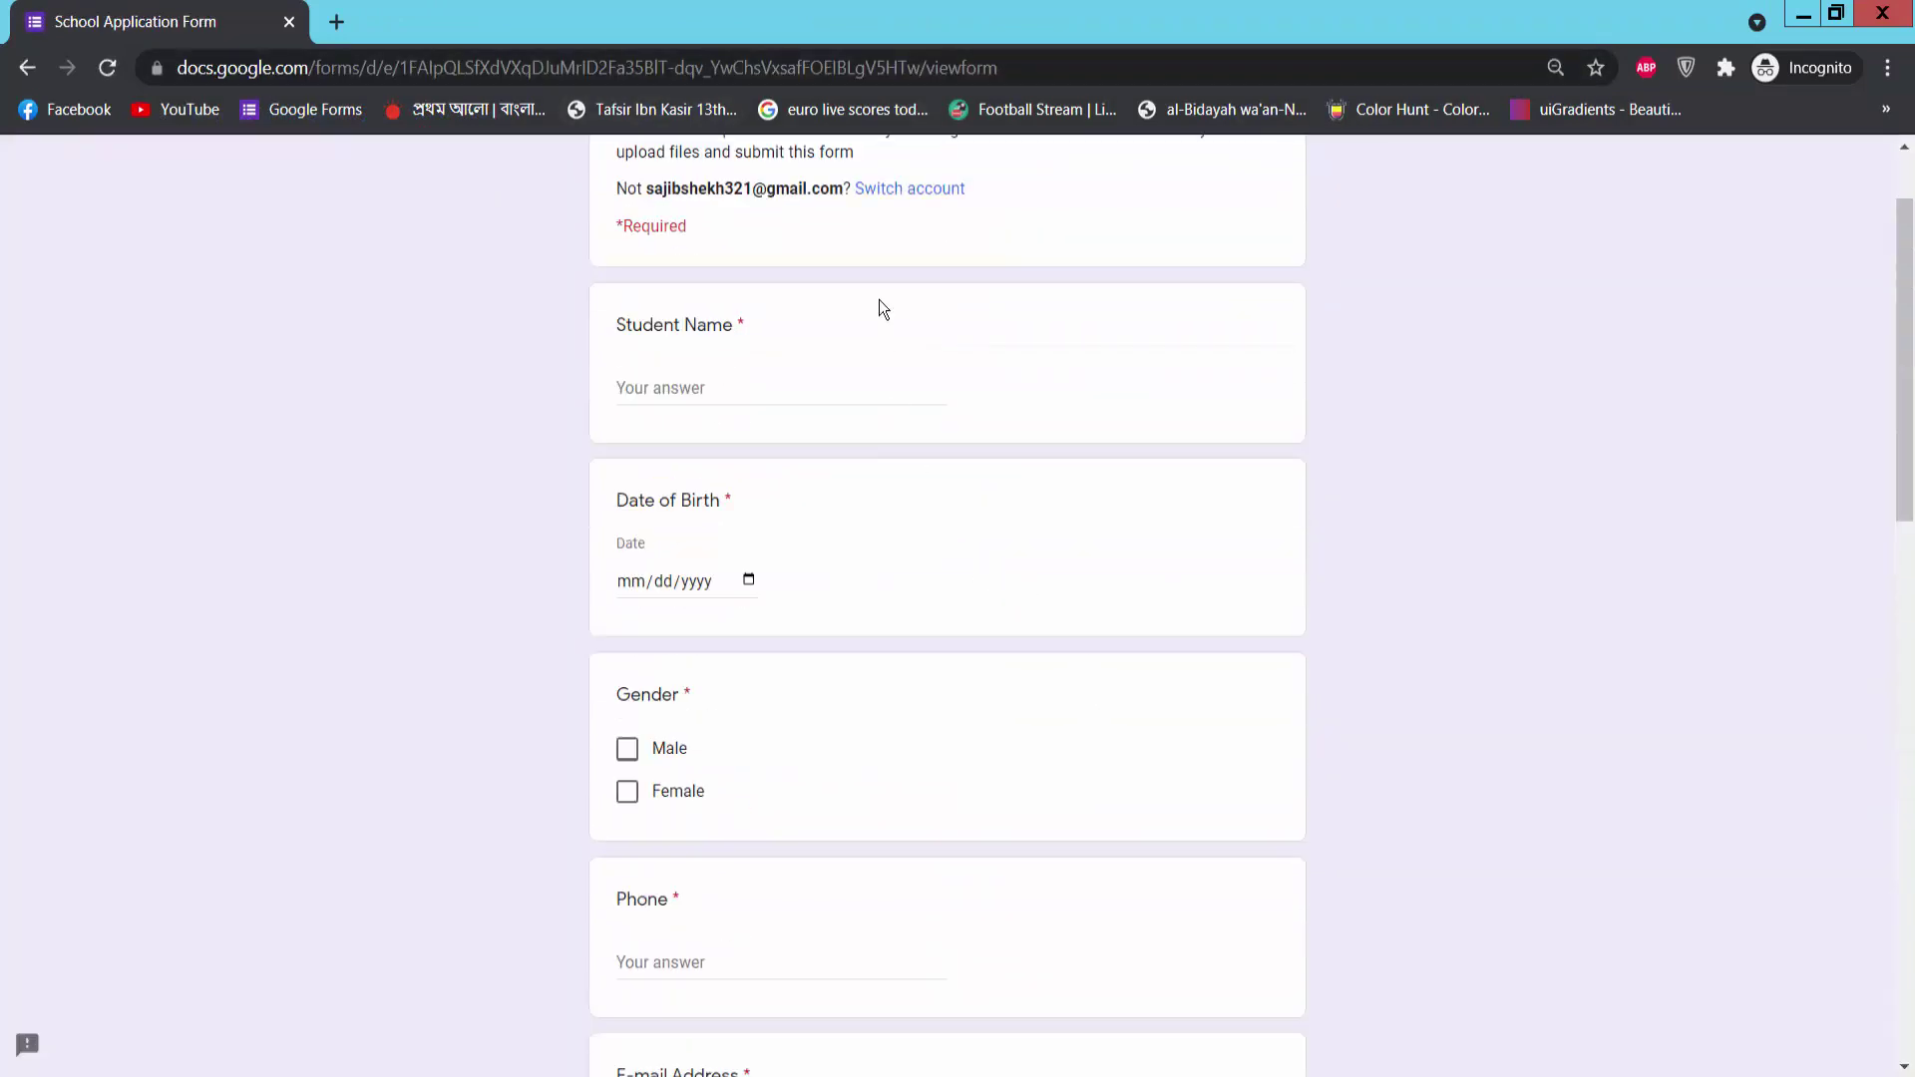
pyautogui.scroll(-7, 942, 284)
pyautogui.scroll(-9, 954, 433)
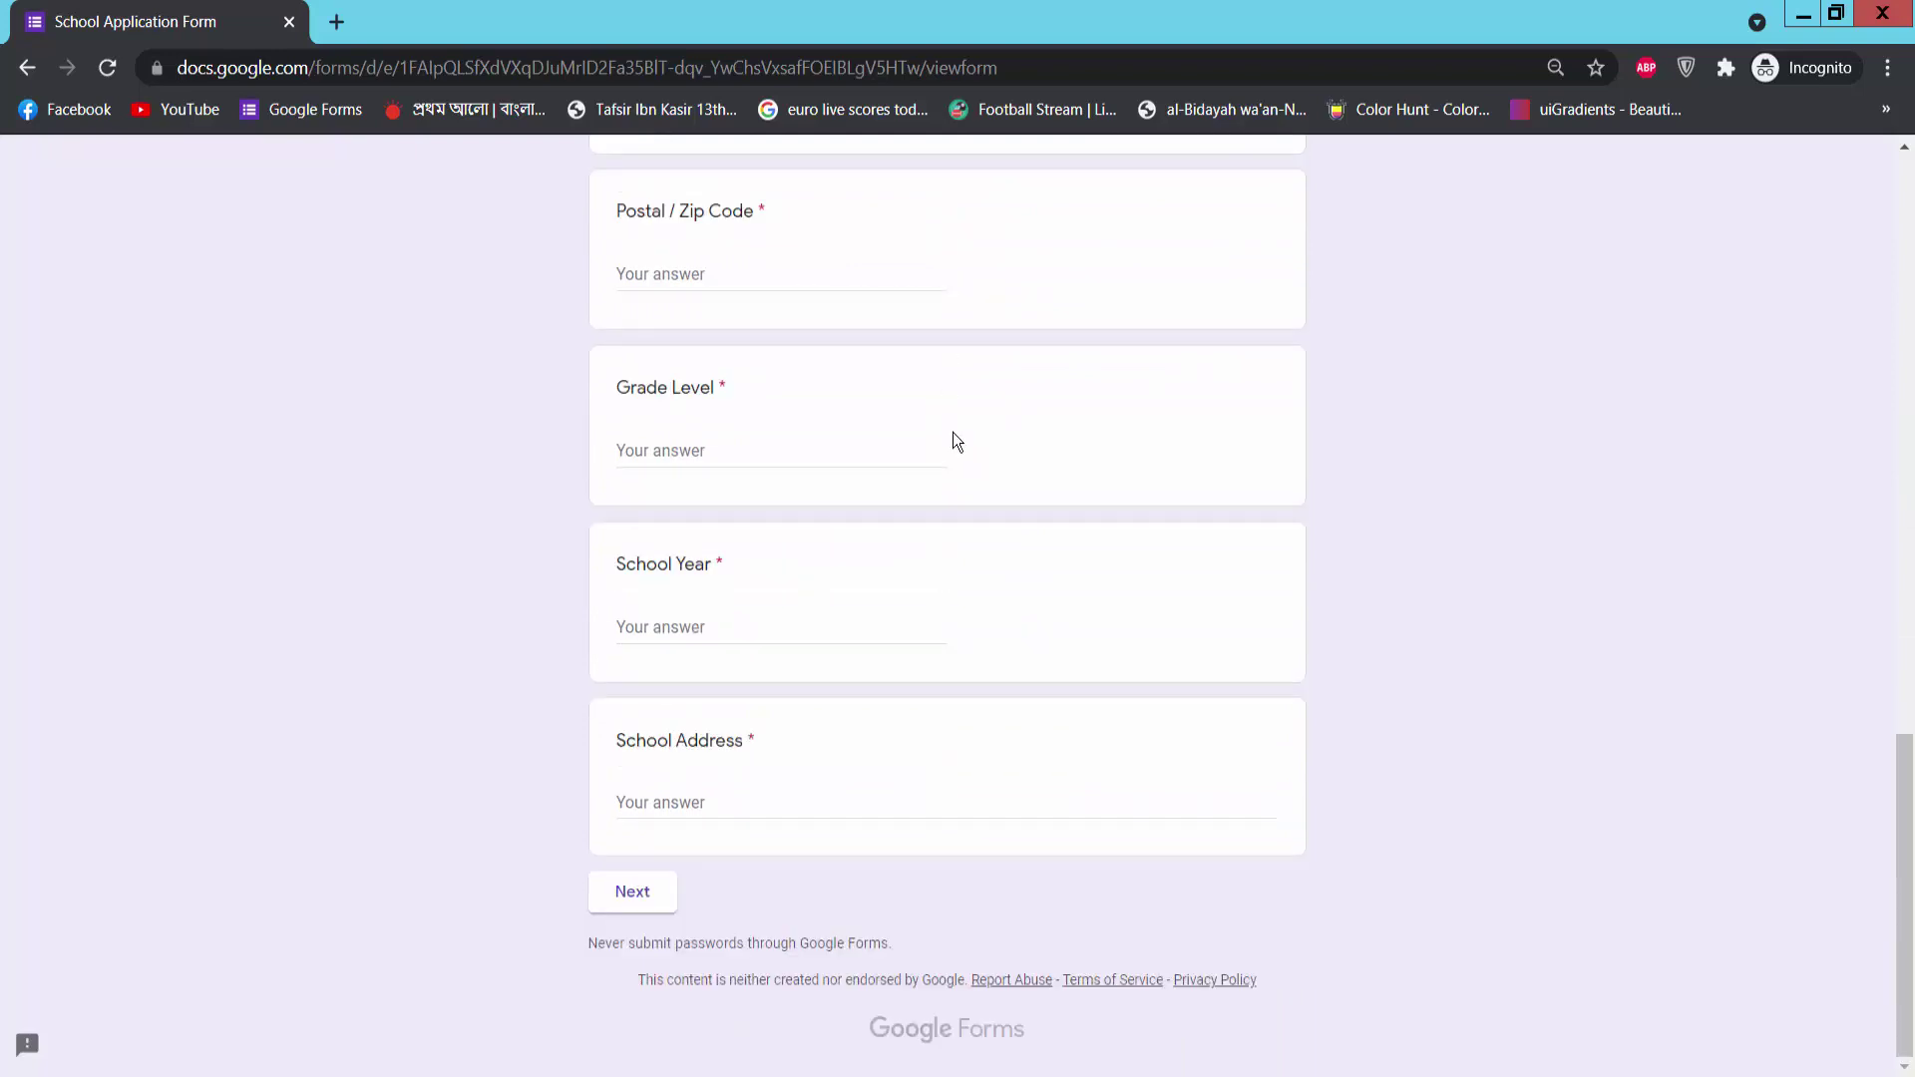
pyautogui.scroll(17, 953, 433)
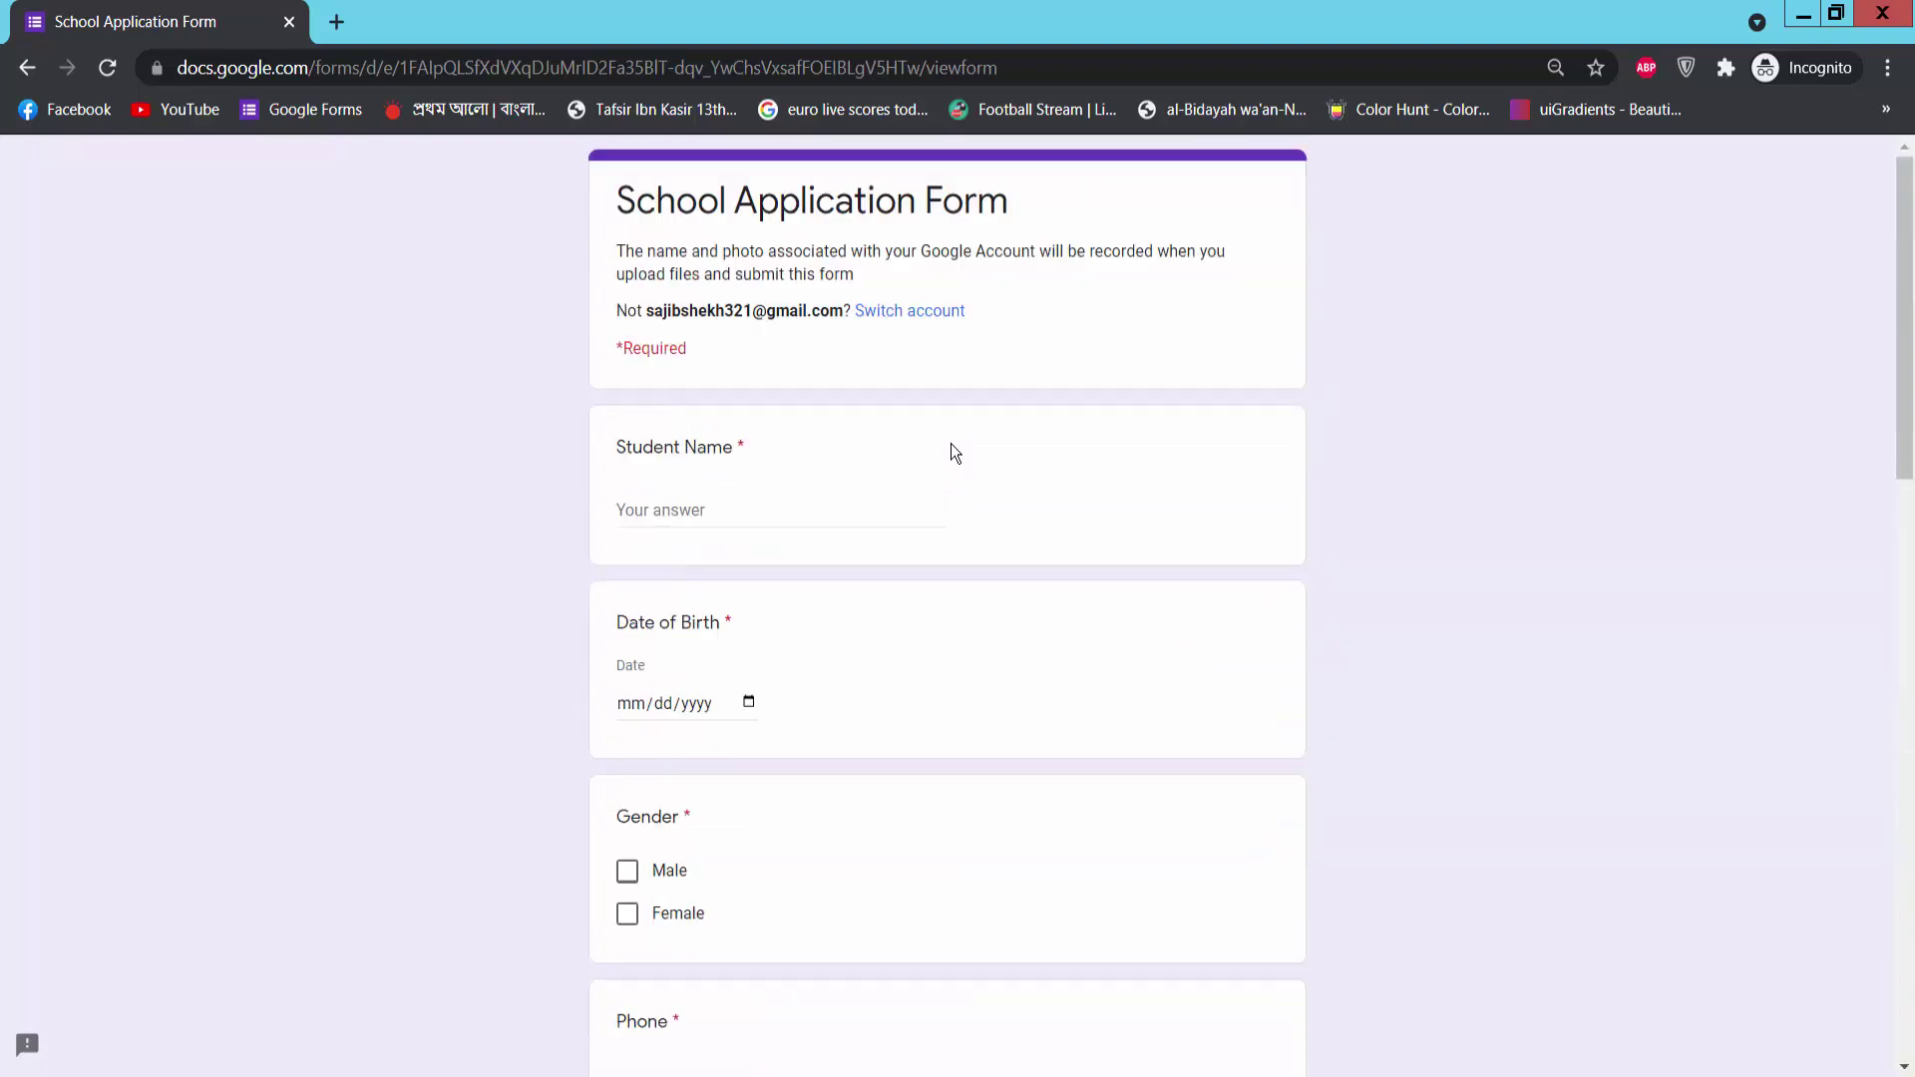